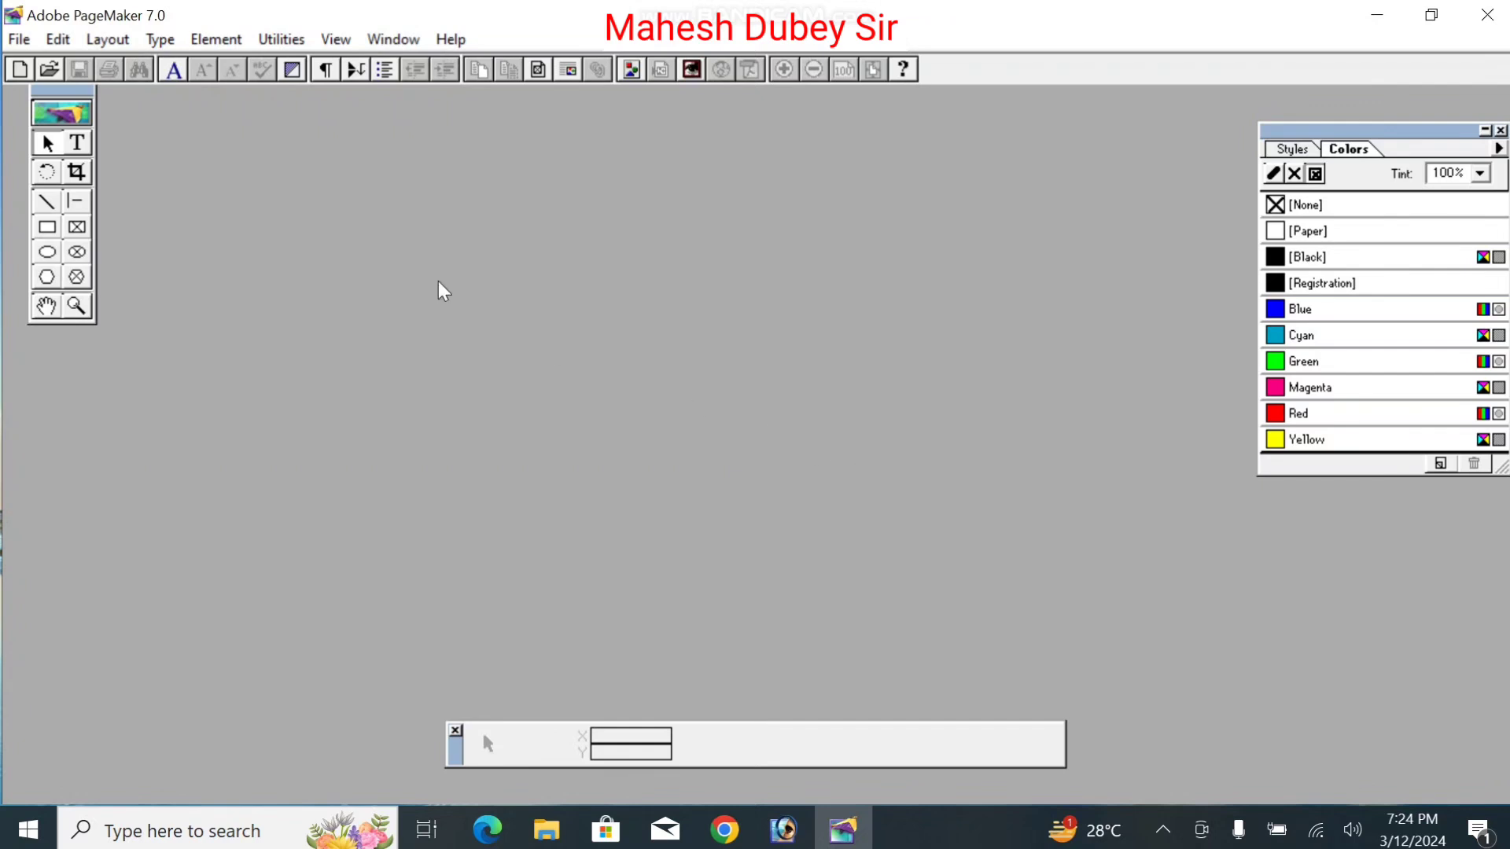
Step: Start a new Letter publication with inside, outside, top and bottom margins all at 0 inches
left_click(21, 39)
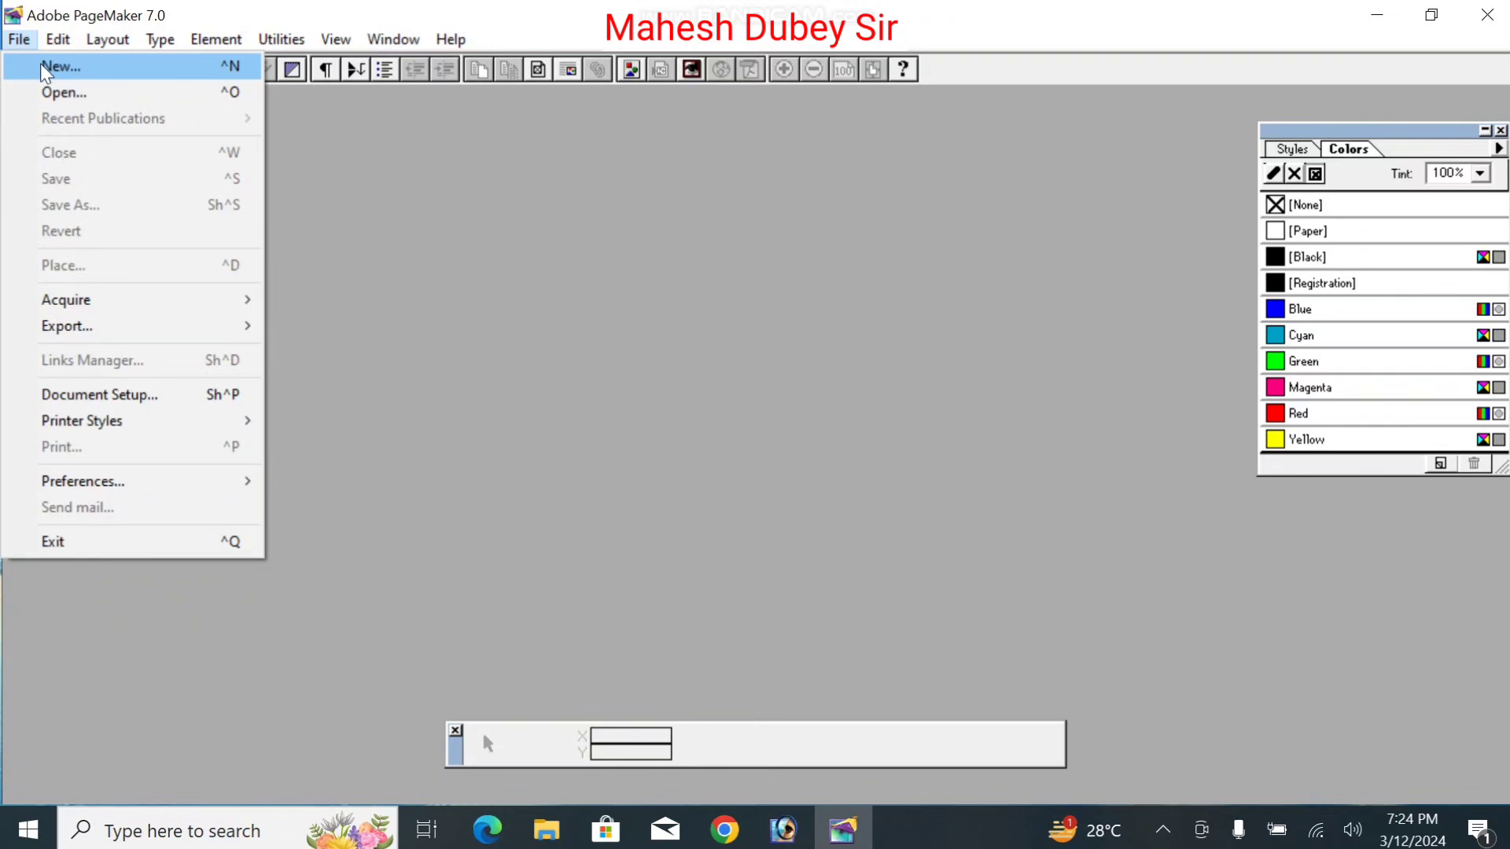
left_click(40, 65)
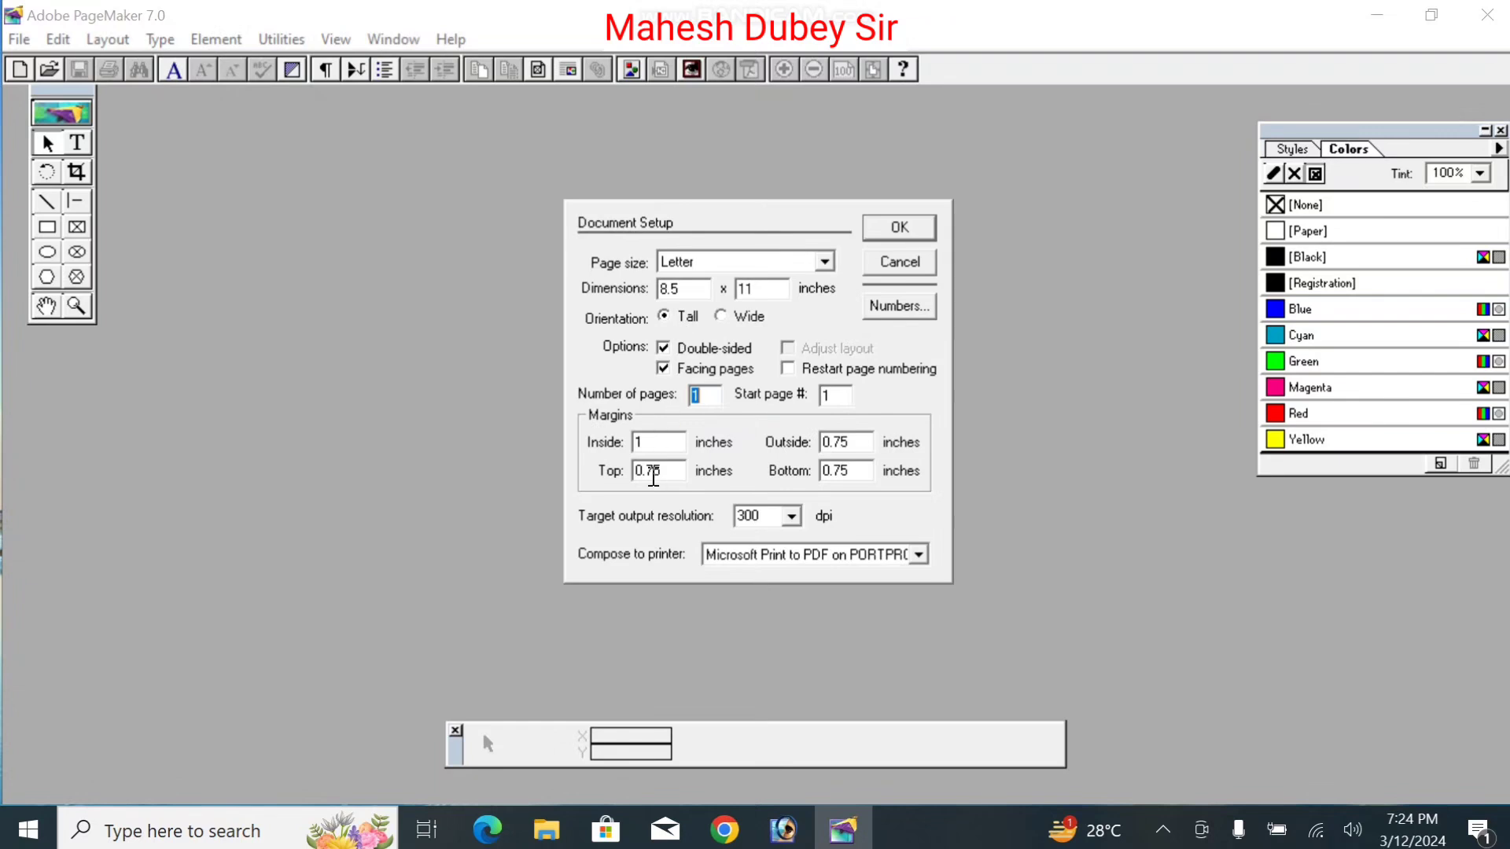
double_click(657, 445)
key("BackSpace")
type("0")
key("Tab")
key("Tab")
type("0")
key("shift+Tab")
type("0")
key("Tab")
key("Tab")
type("0")
Step: Confirm Document Setup to create the blank Untitled-1 page
left_click(914, 230)
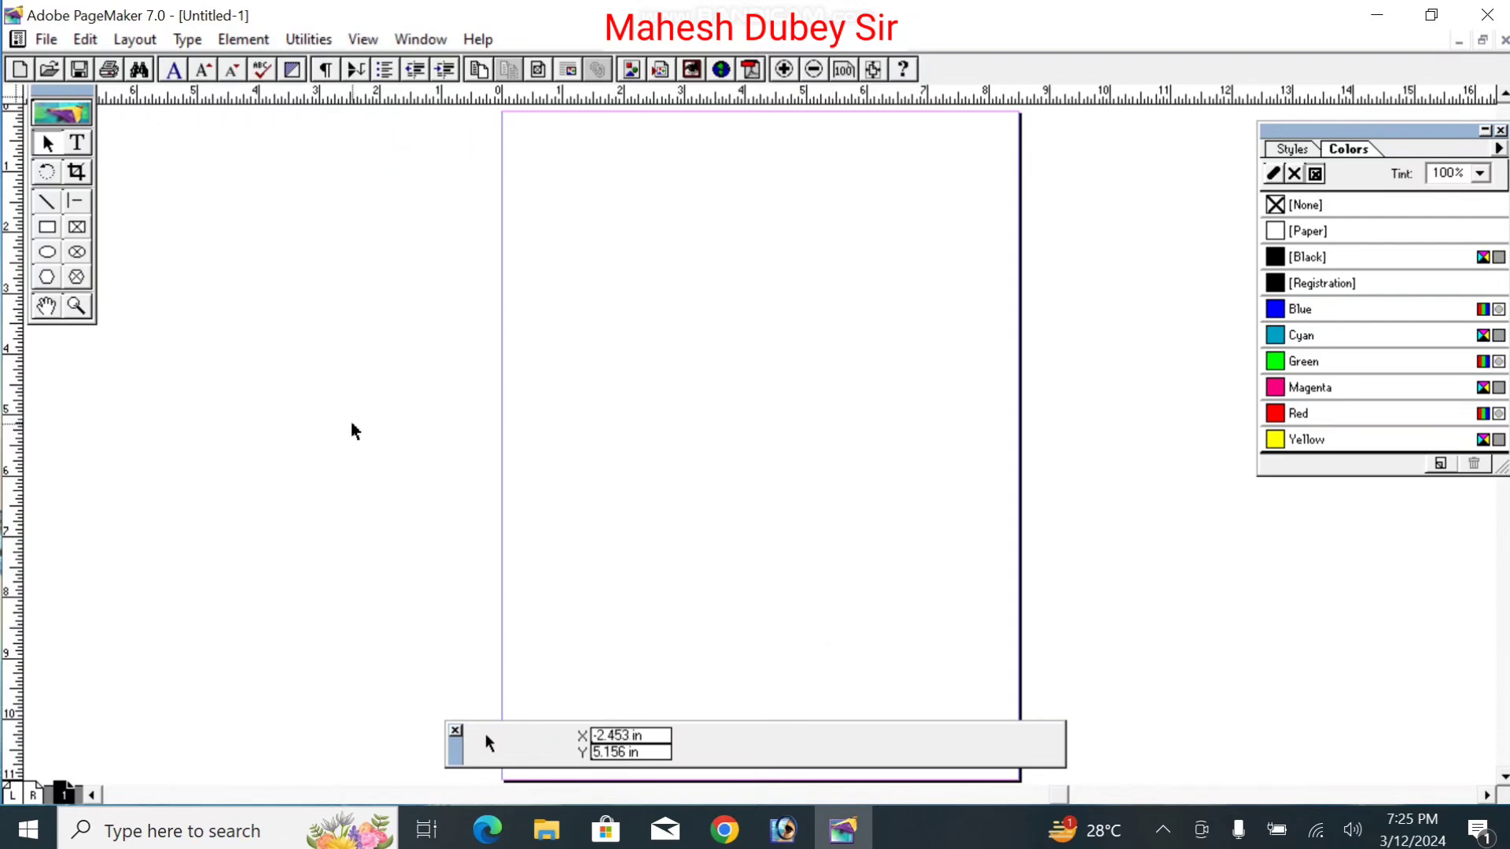
left_click(49, 228)
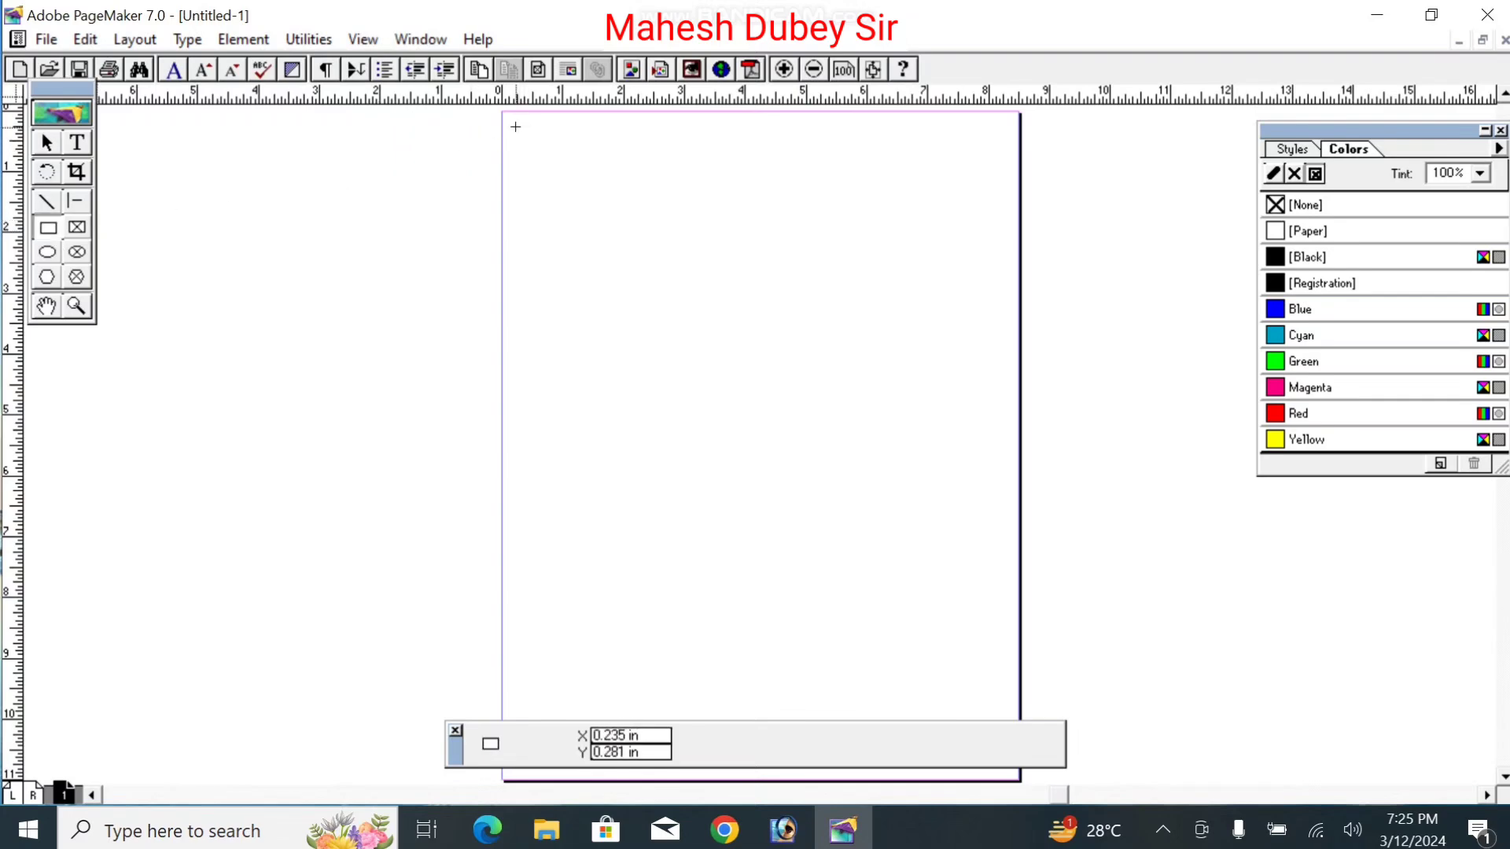
left_click(48, 143)
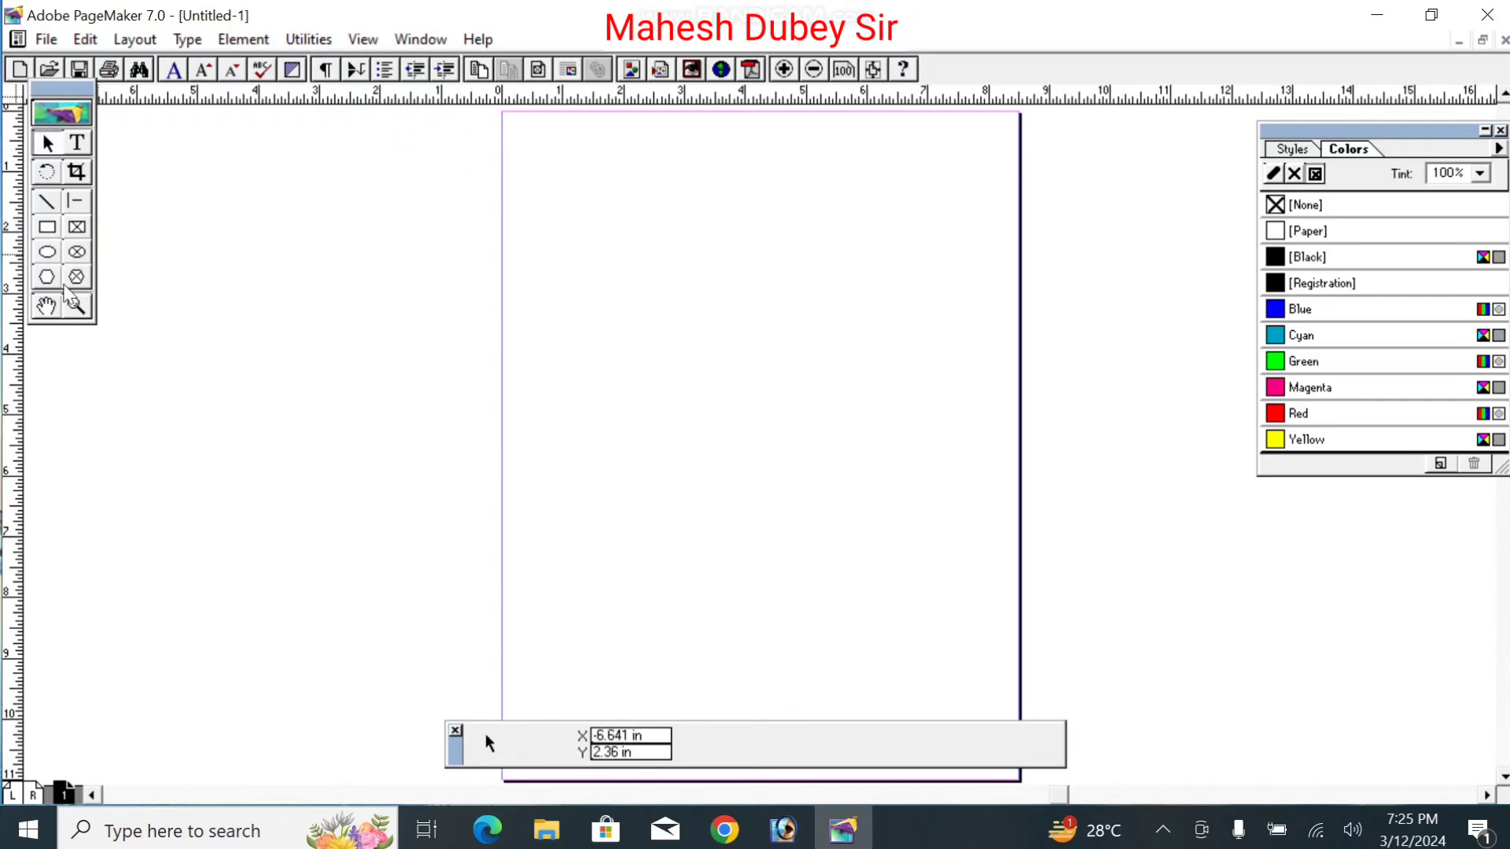
Step: View the page at Actual Size, panned to its top-left corner
right_click(700, 214)
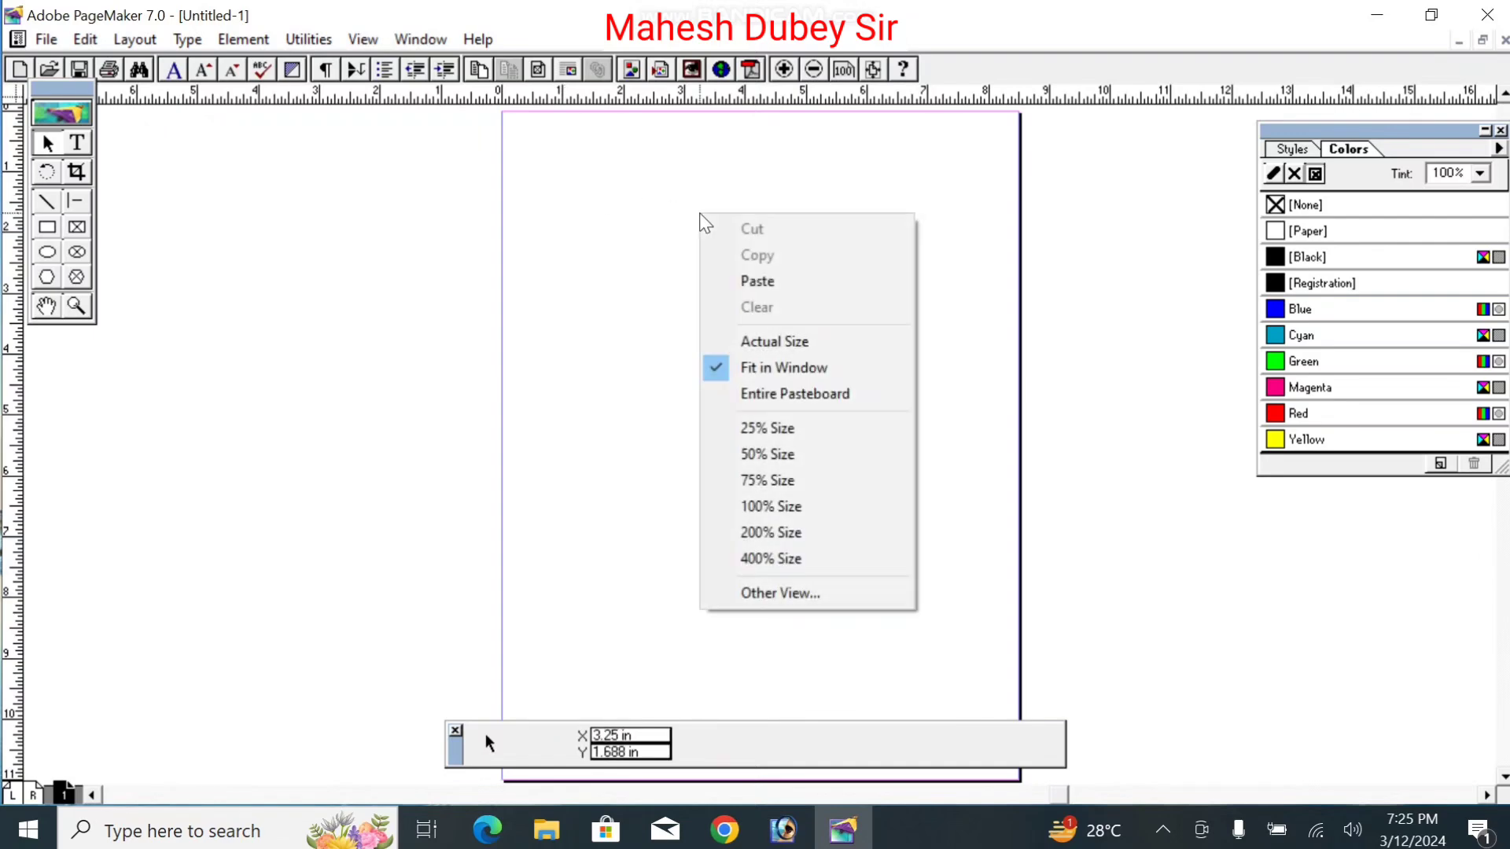
left_click(790, 339)
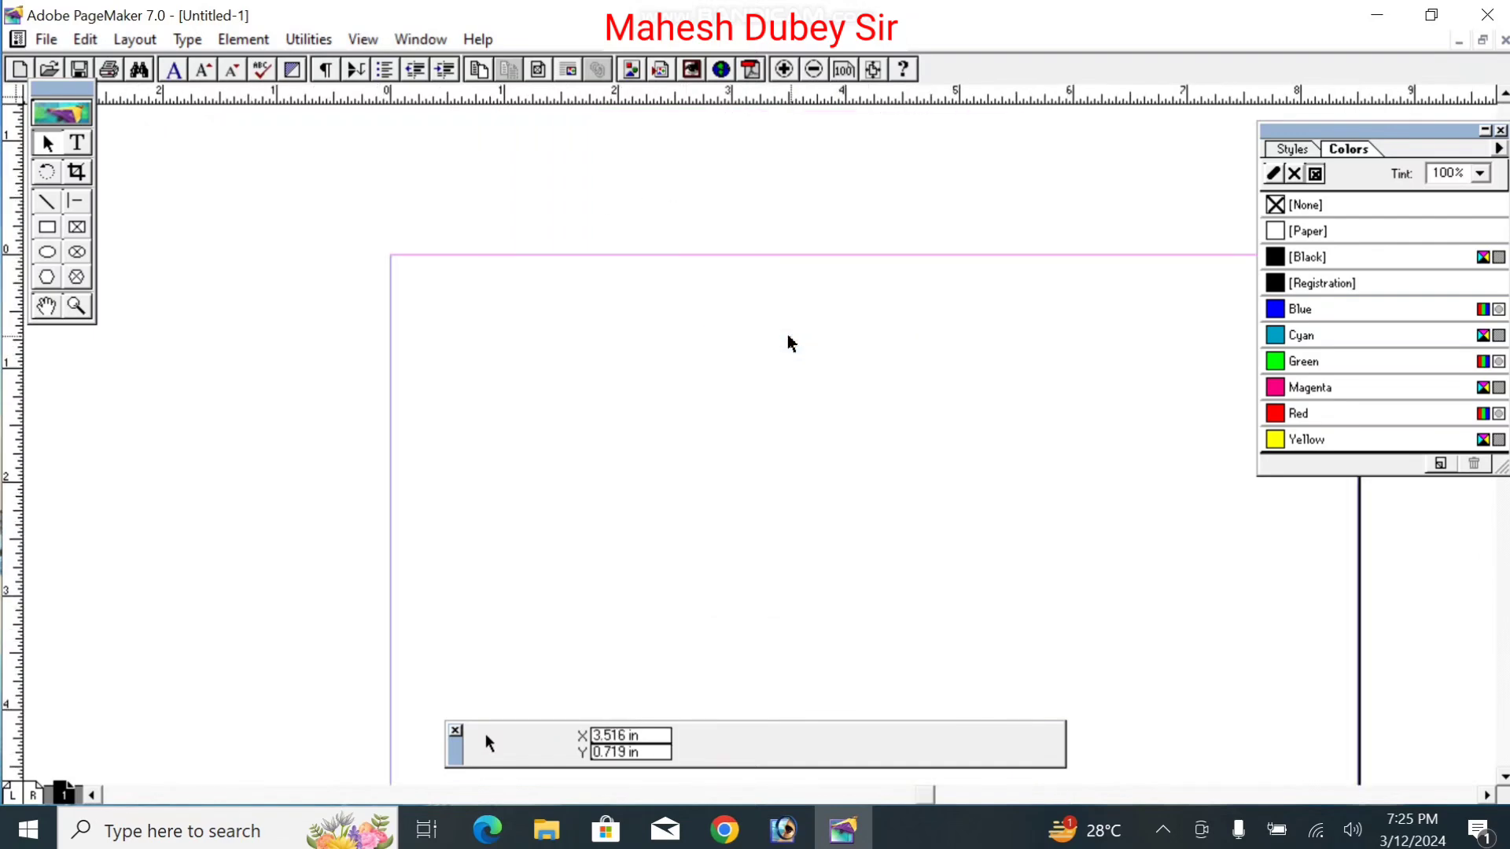
left_click(47, 306)
left_click_drag(744, 421, 639, 320)
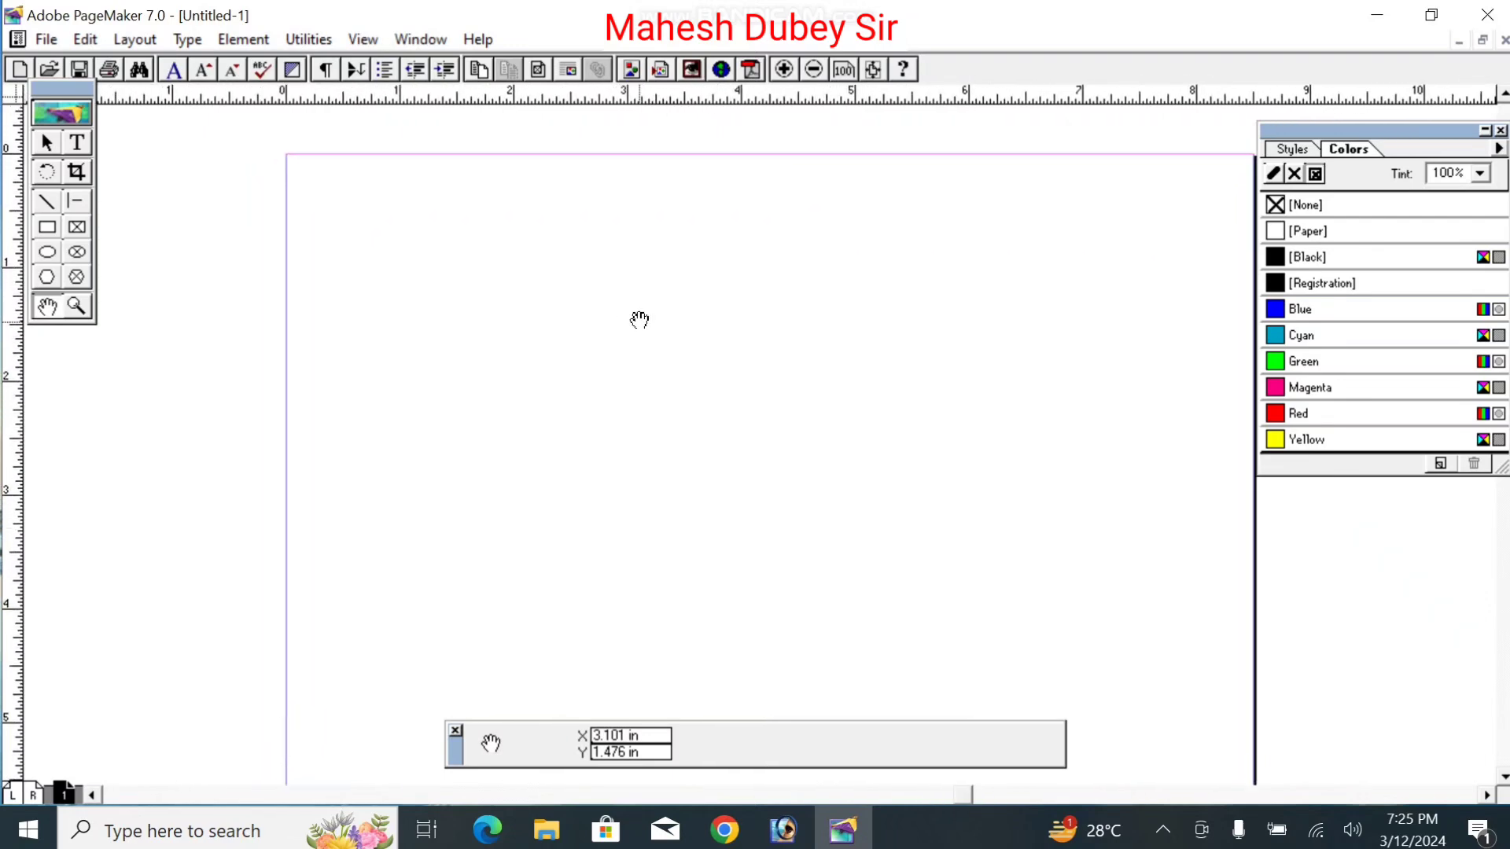
left_click(47, 230)
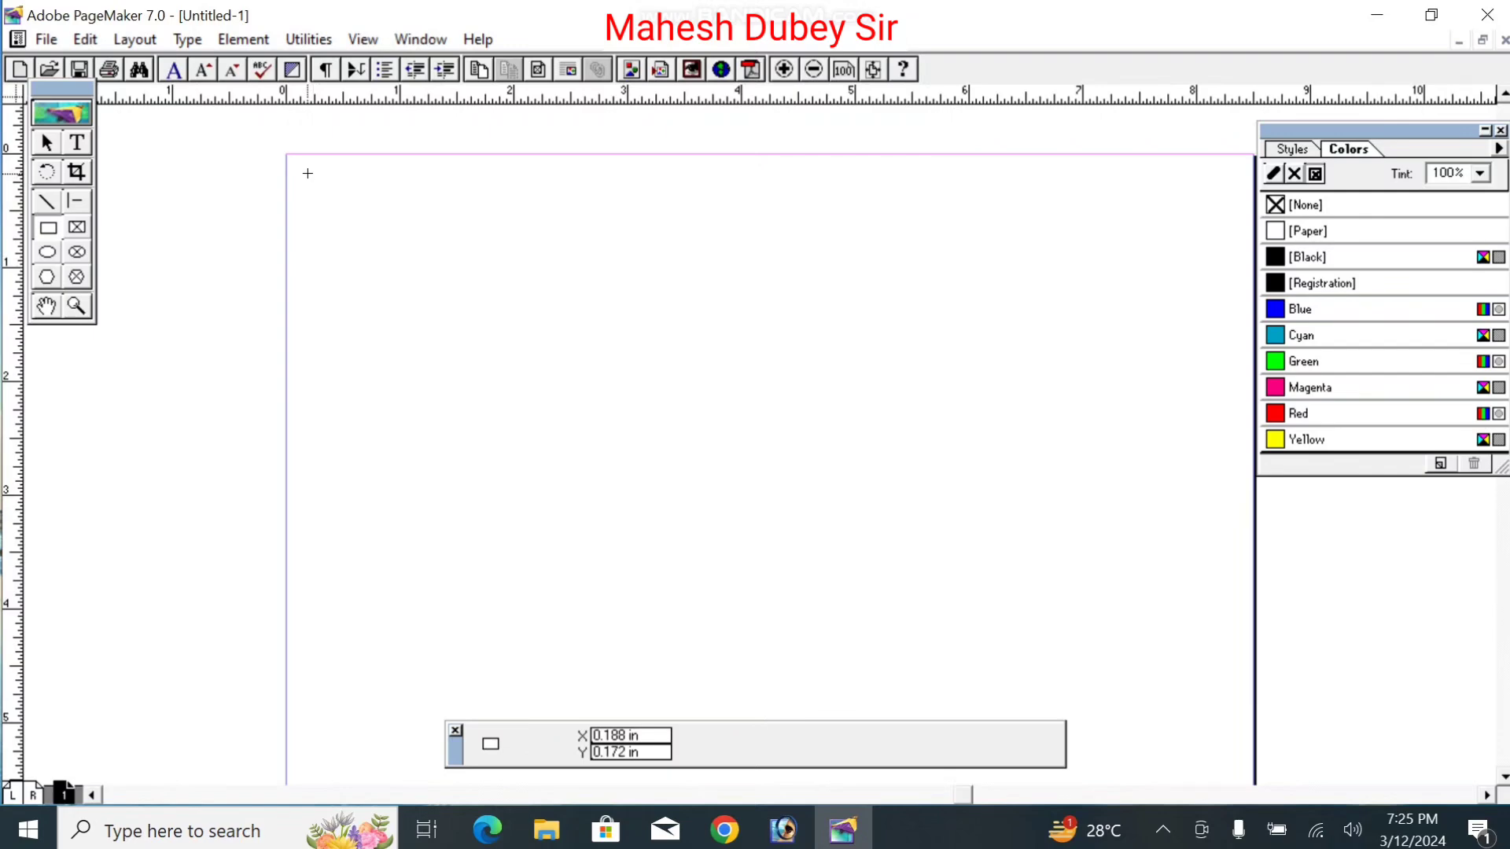
Step: Draw a rectangle at the page's top-left and adjust it to about 3.688 × 2.047 inches
mouse_move(307, 173)
left_mouse_down()
mouse_move(415, 294)
mouse_move(593, 367)
mouse_move(653, 423)
mouse_move(731, 411)
left_mouse_up()
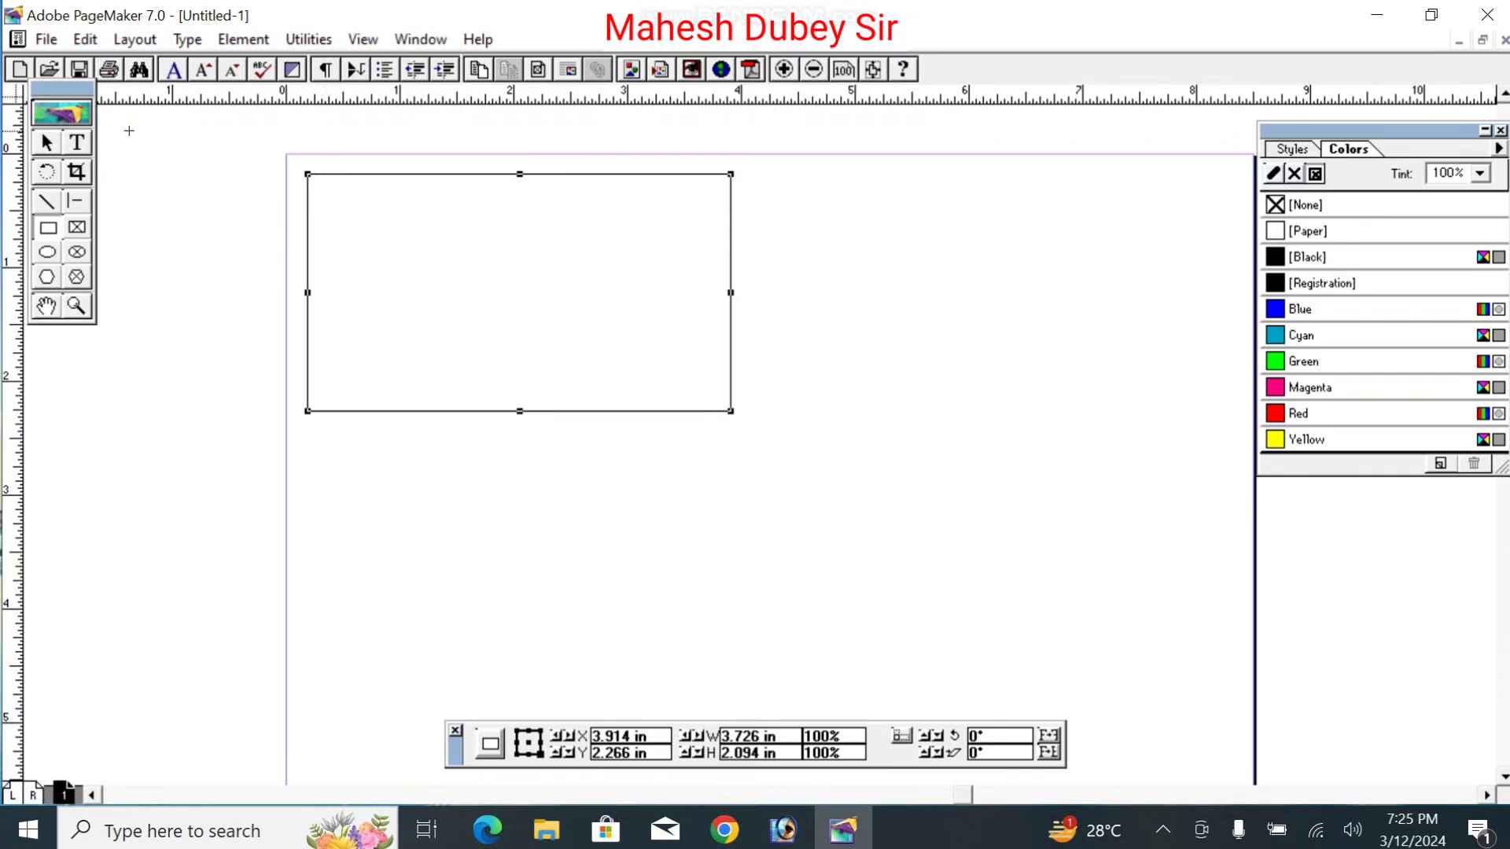
left_click(45, 141)
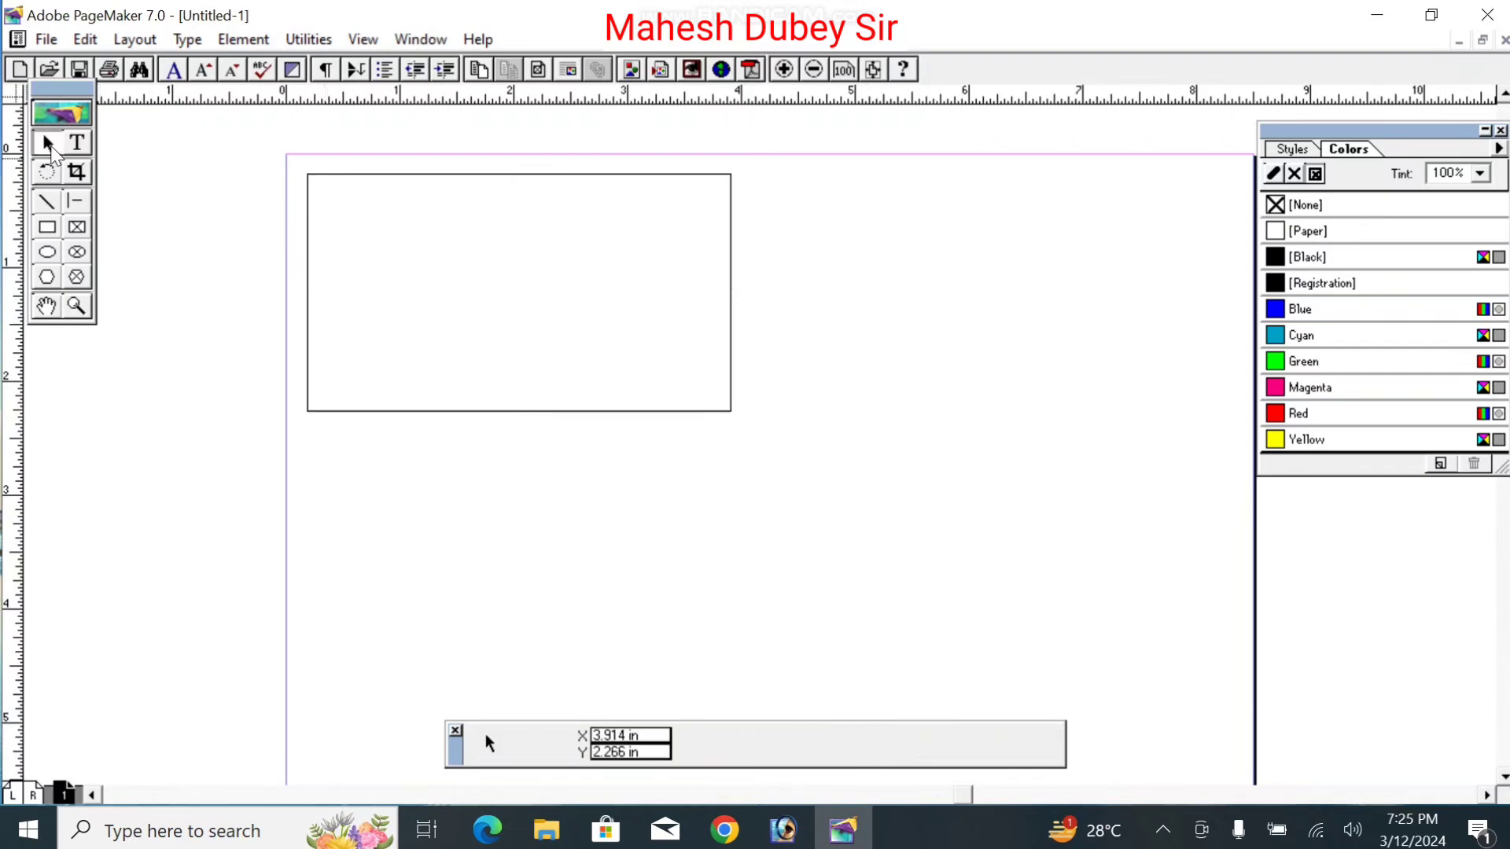
left_click(352, 173)
left_click_drag(353, 173, 336, 175)
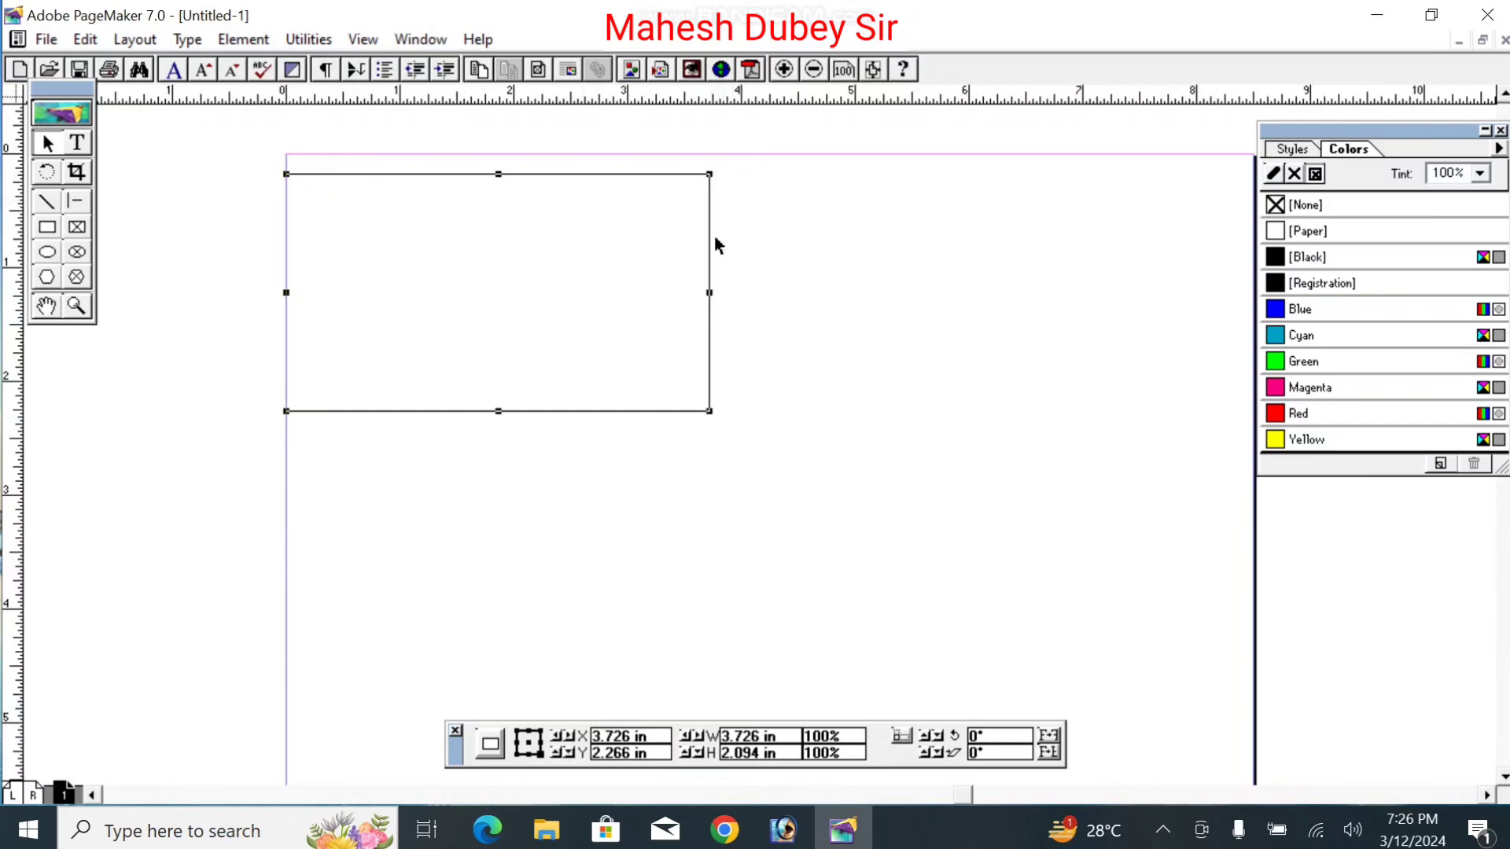
left_click_drag(710, 299, 684, 299)
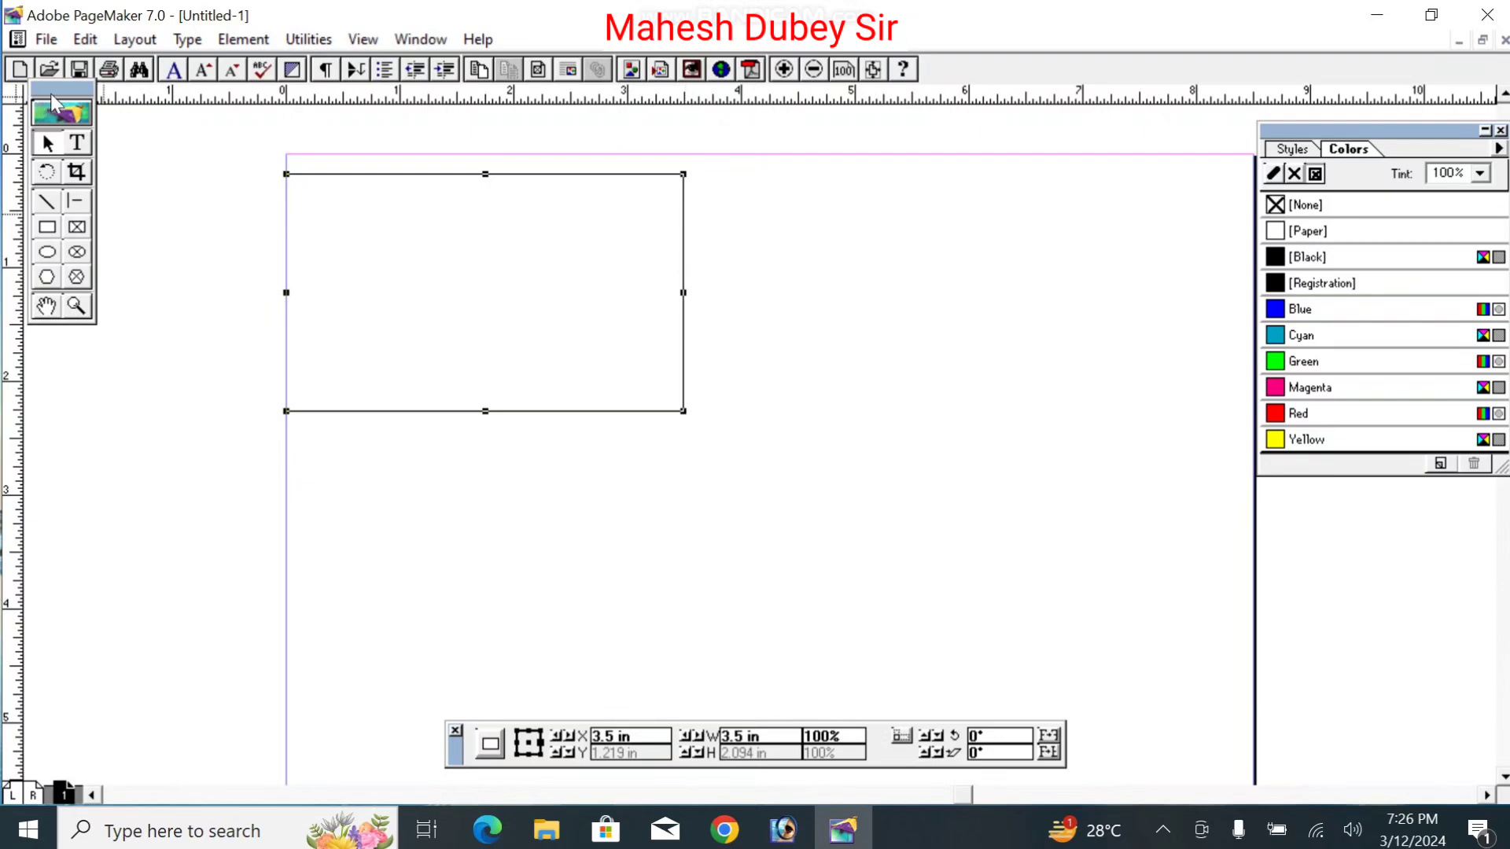
left_click_drag(70, 222, 116, 345)
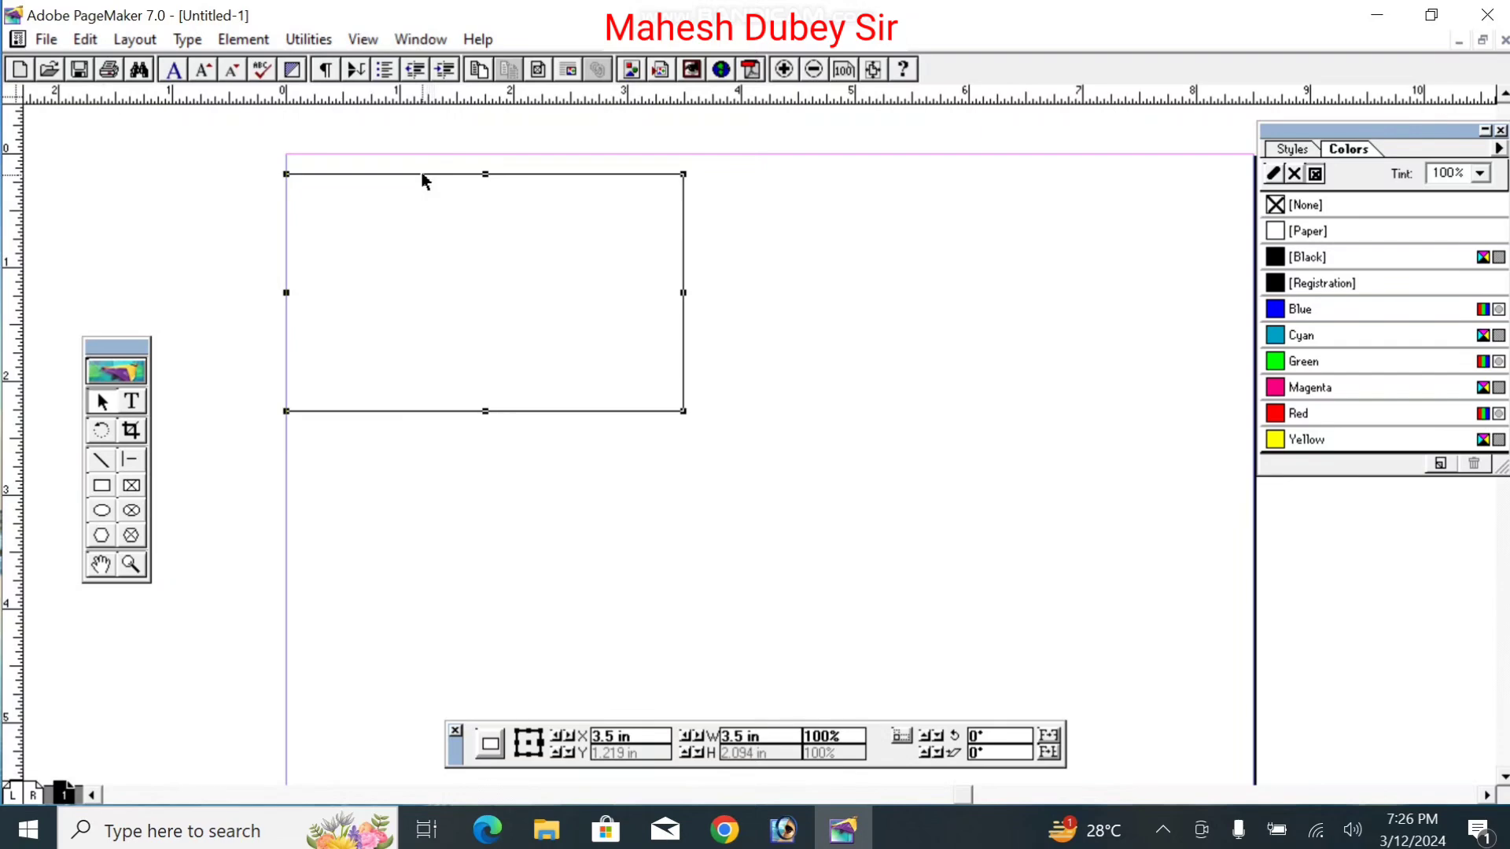
left_click_drag(421, 175, 421, 158)
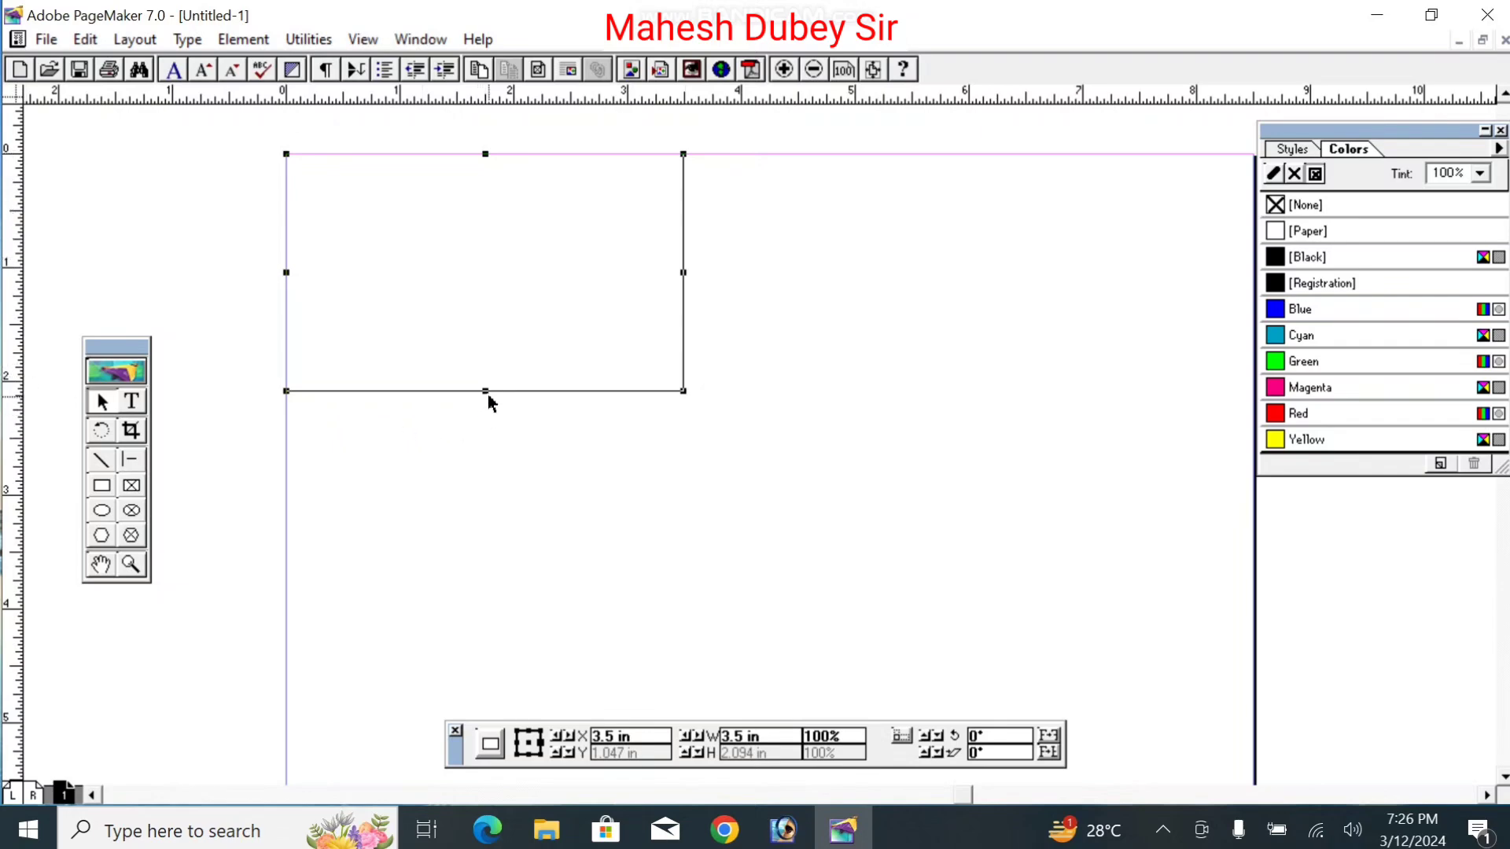
mouse_move(486, 391)
left_mouse_down()
mouse_move(478, 313)
mouse_move(471, 394)
mouse_move(474, 381)
left_mouse_up()
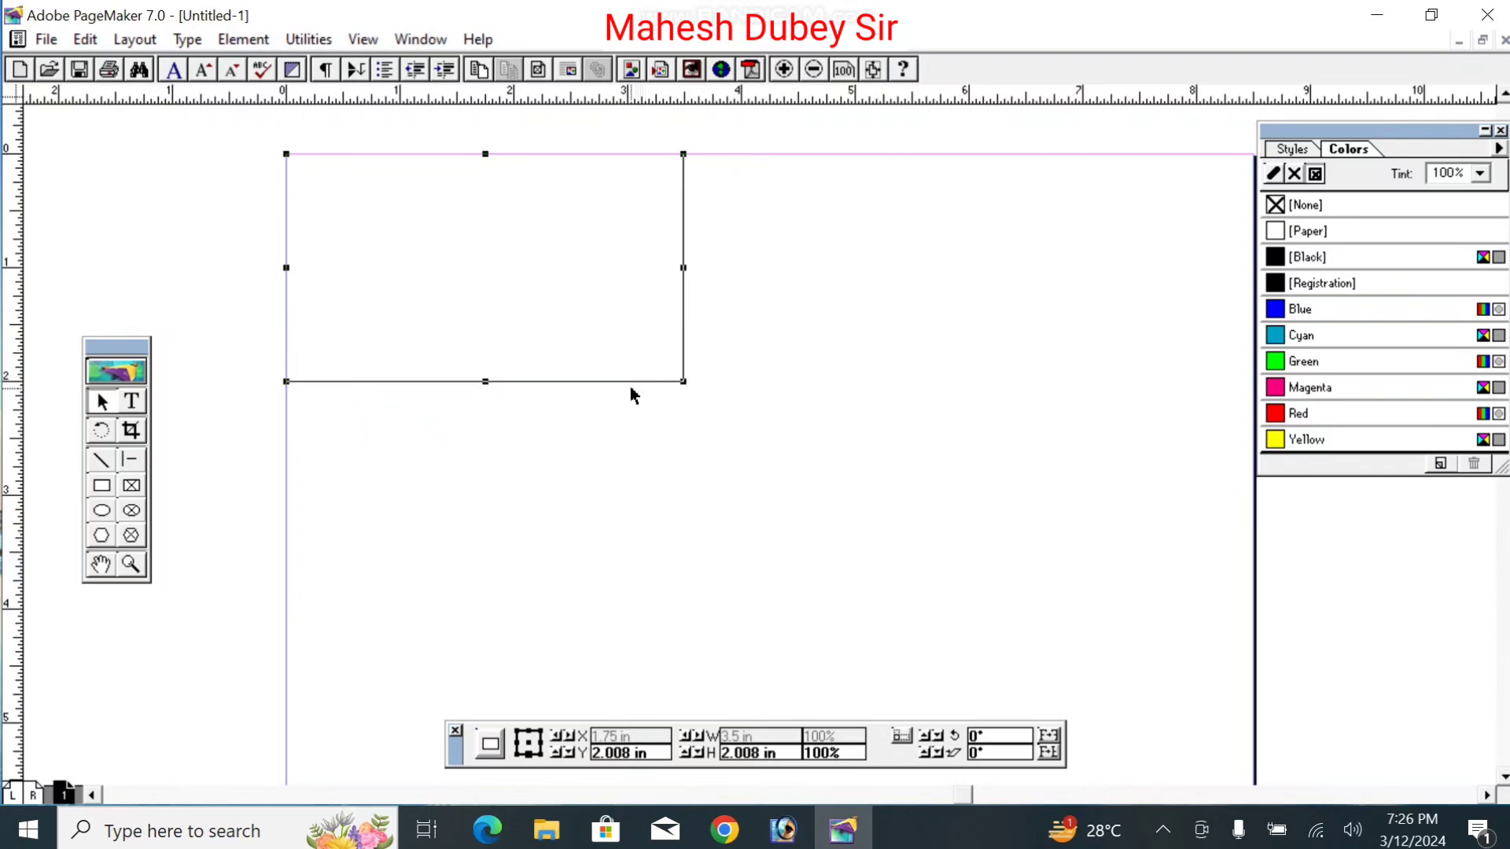
left_click_drag(632, 381, 661, 406)
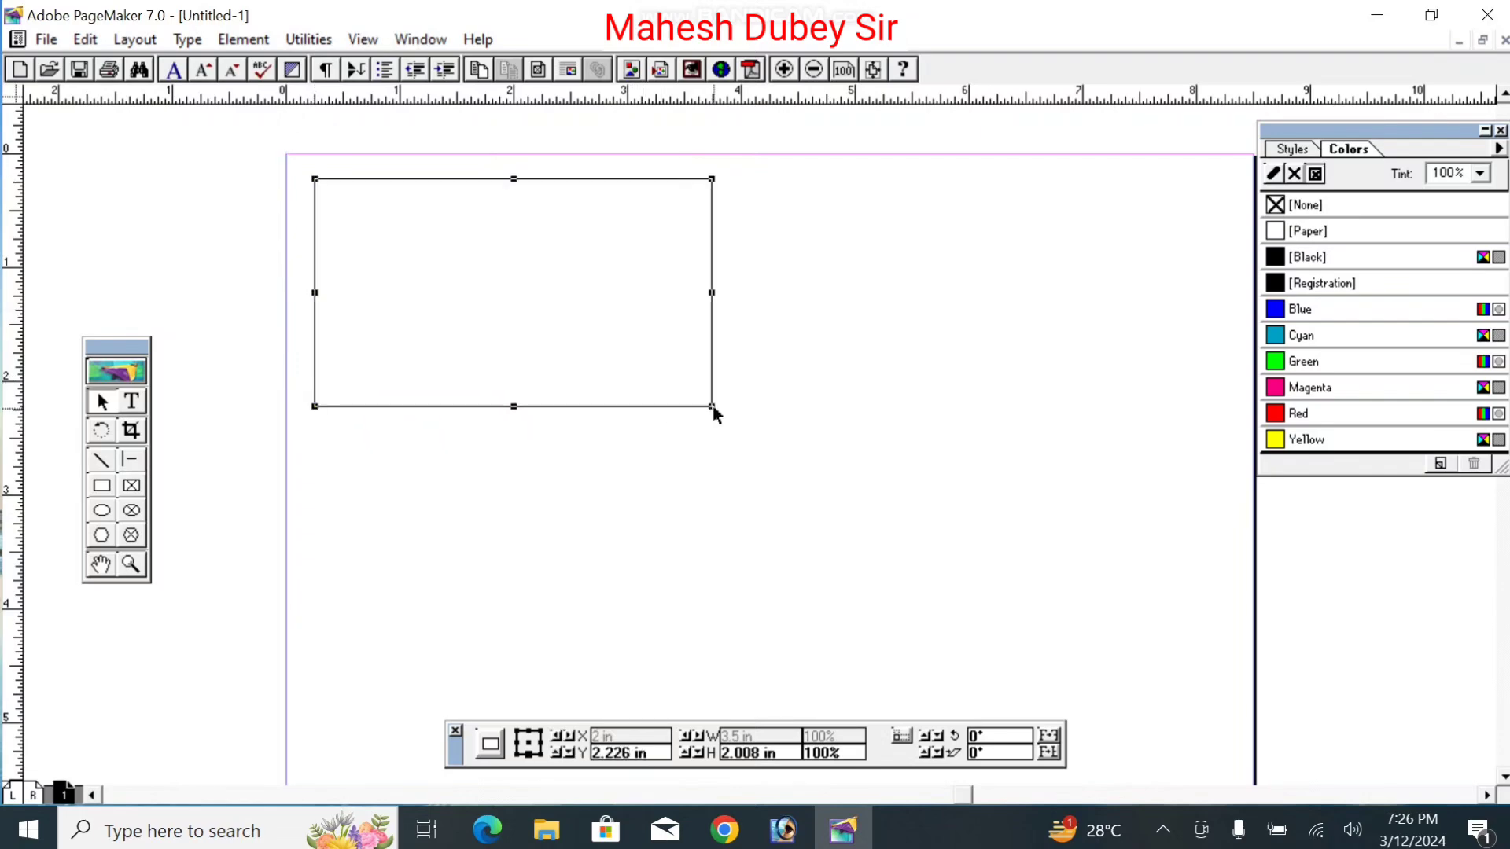
left_click_drag(712, 408, 733, 412)
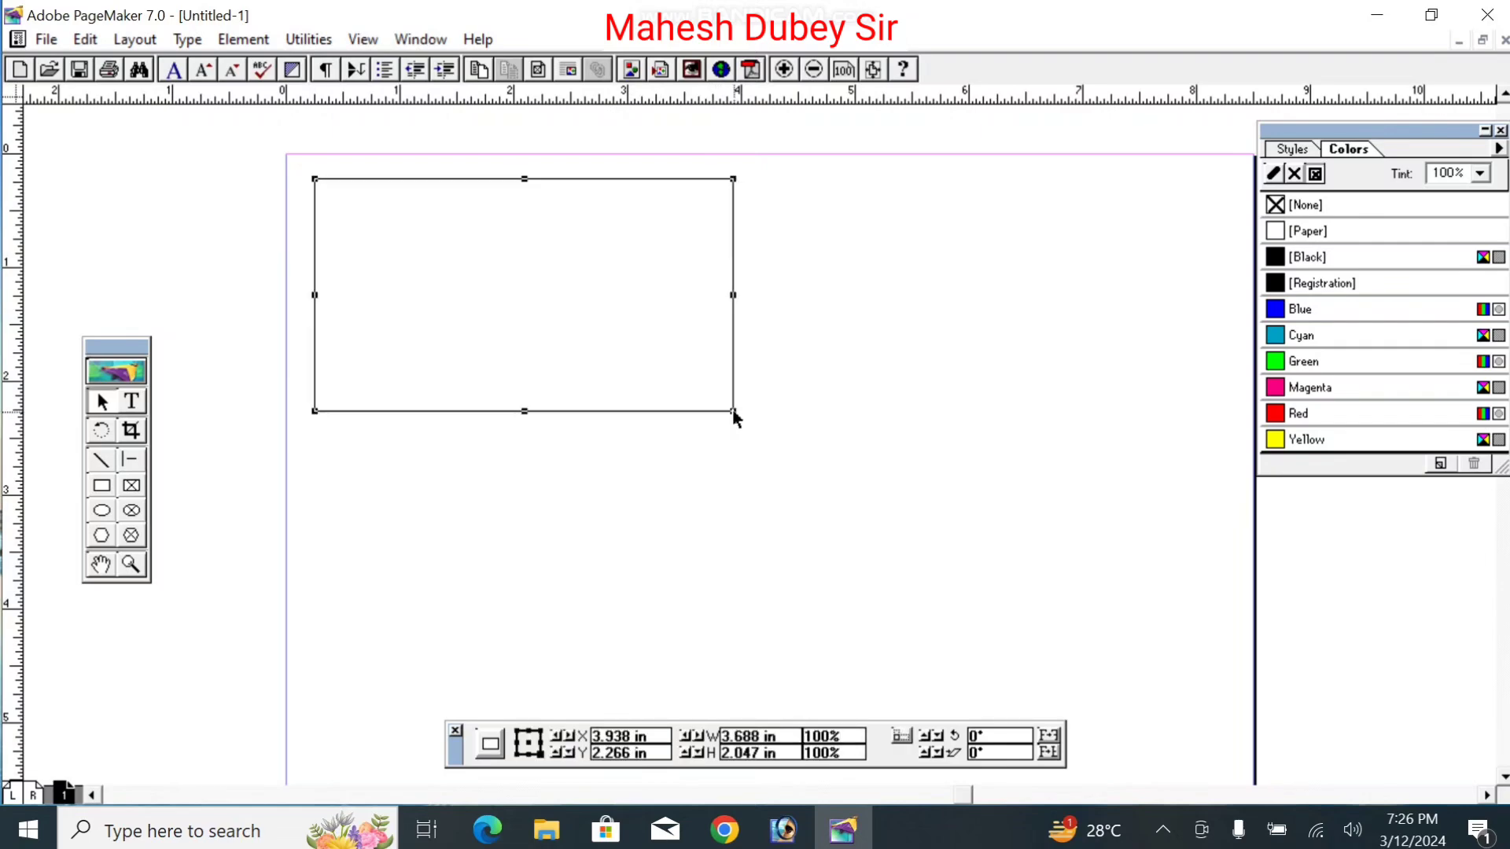
key("ctrl+c")
key("ctrl+v")
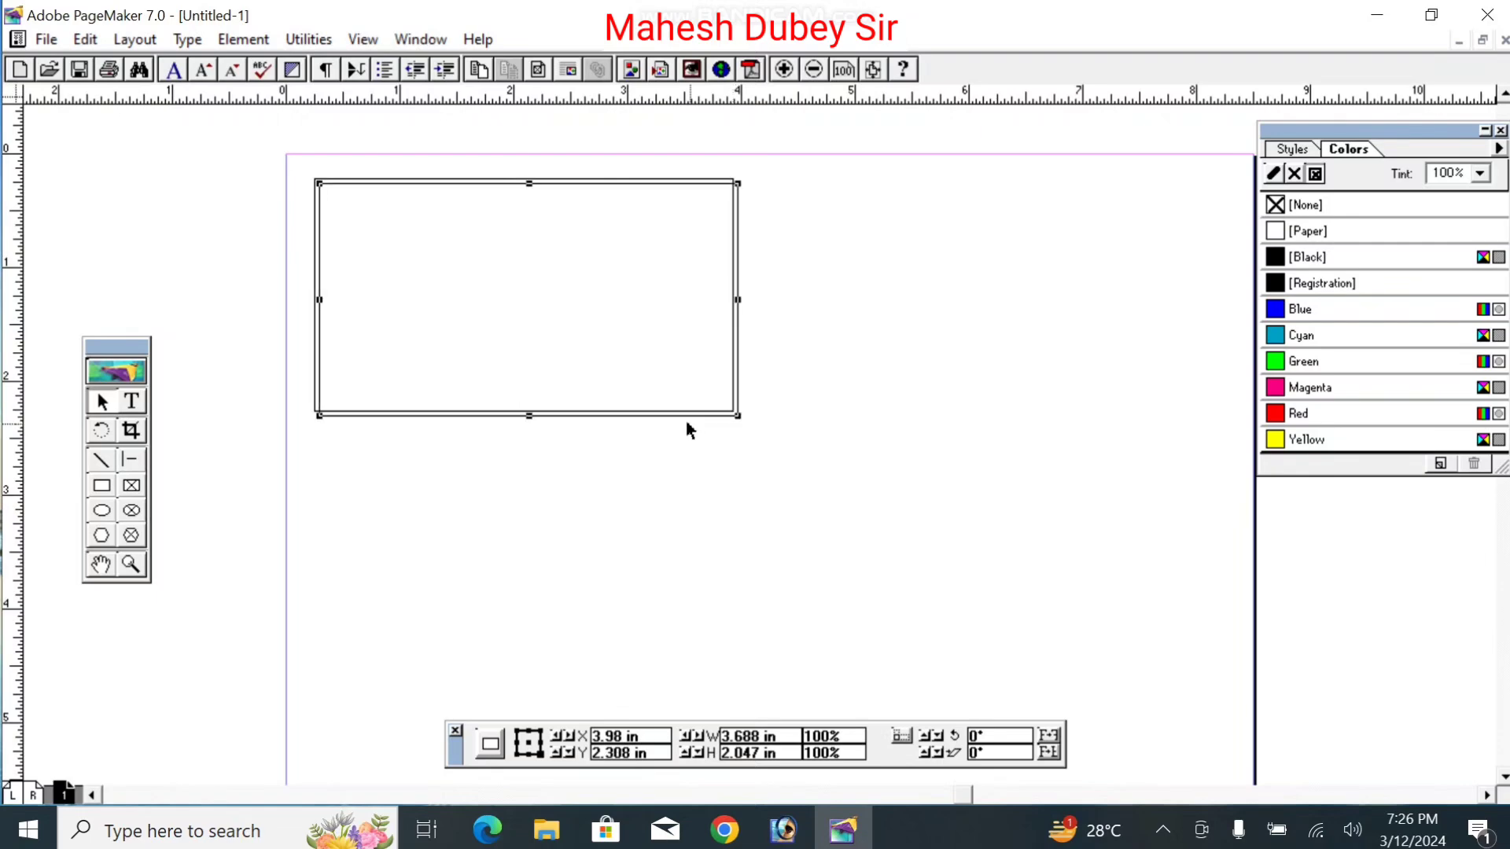
left_click_drag(676, 414, 1139, 410)
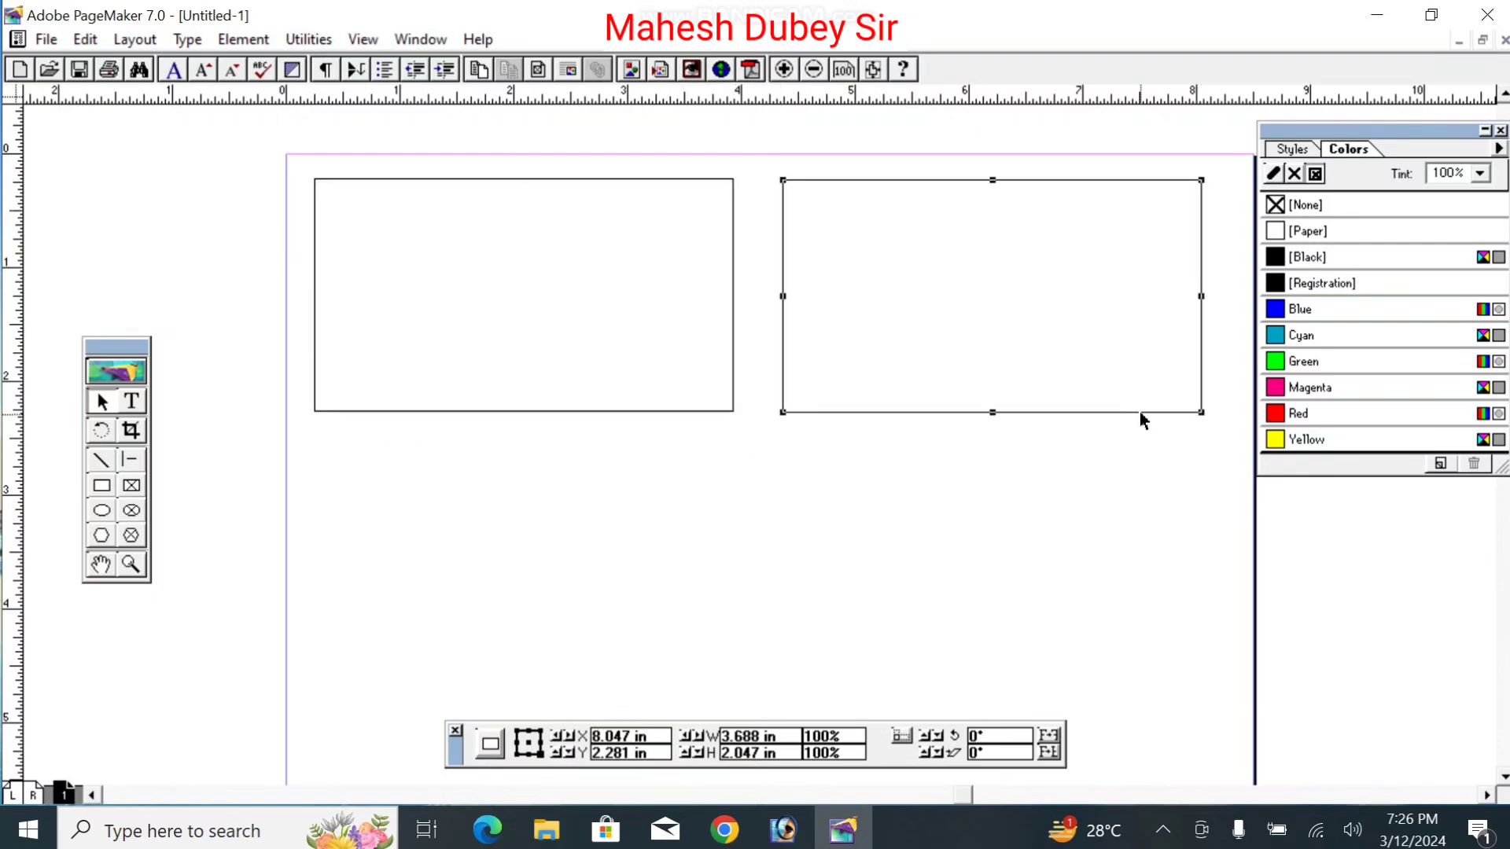
key("Delete")
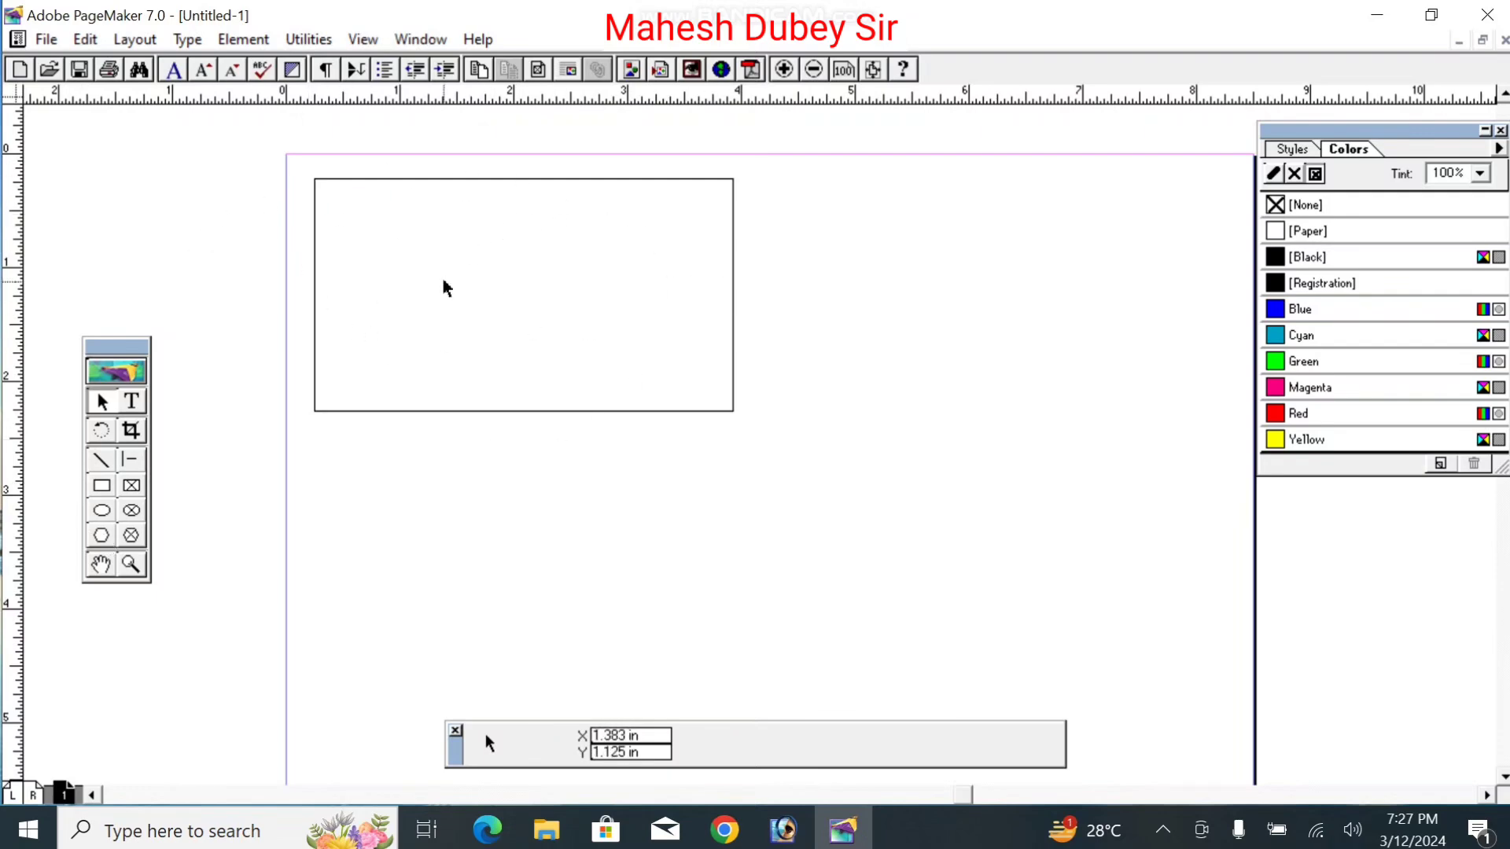
Step: Draw a hexagon to the right of the card rectangle
left_click(110, 533)
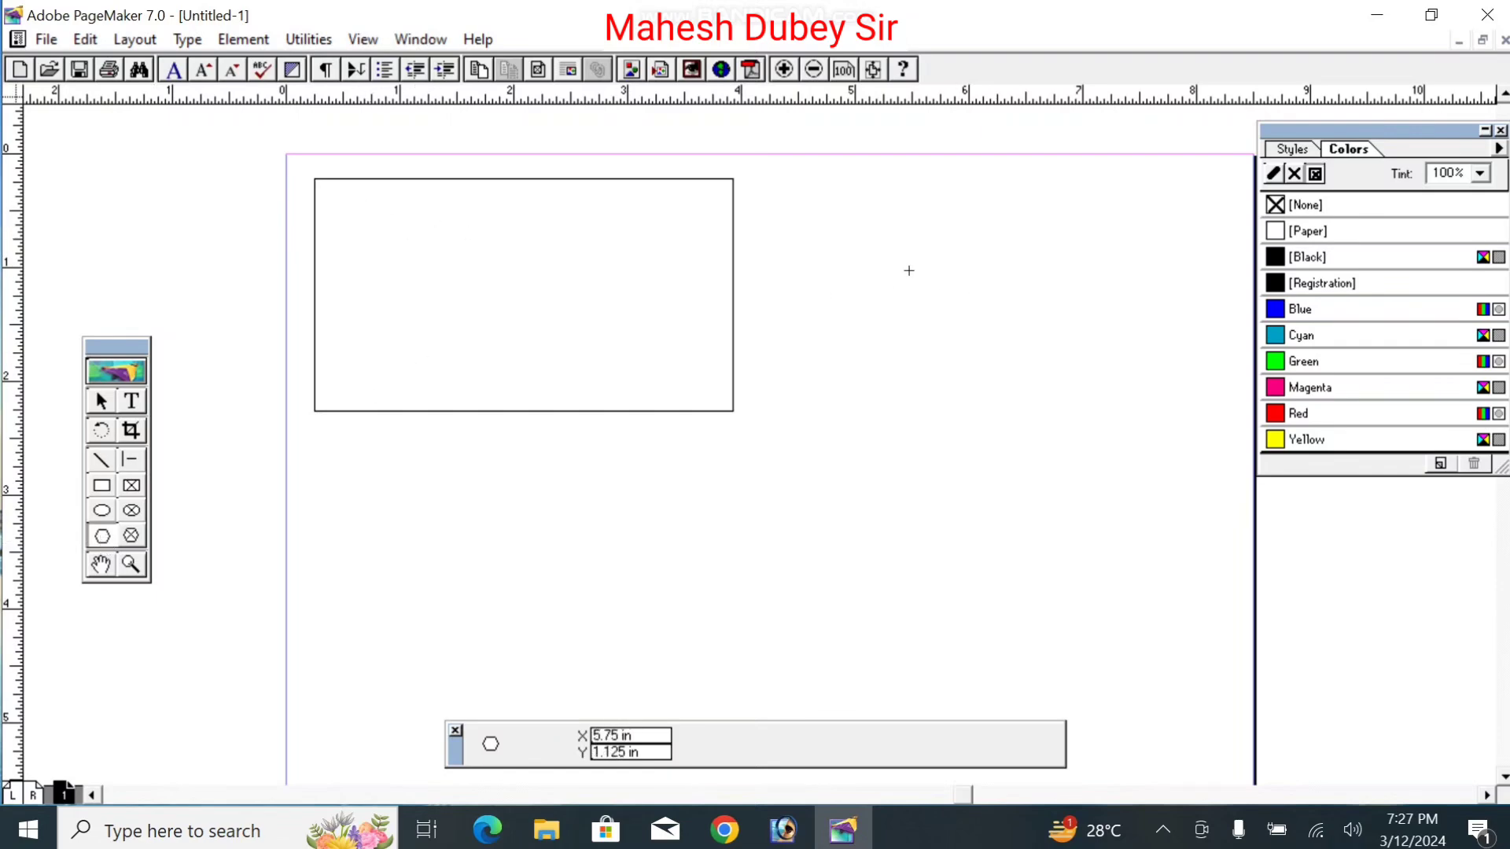
left_click_drag(845, 236, 1230, 545)
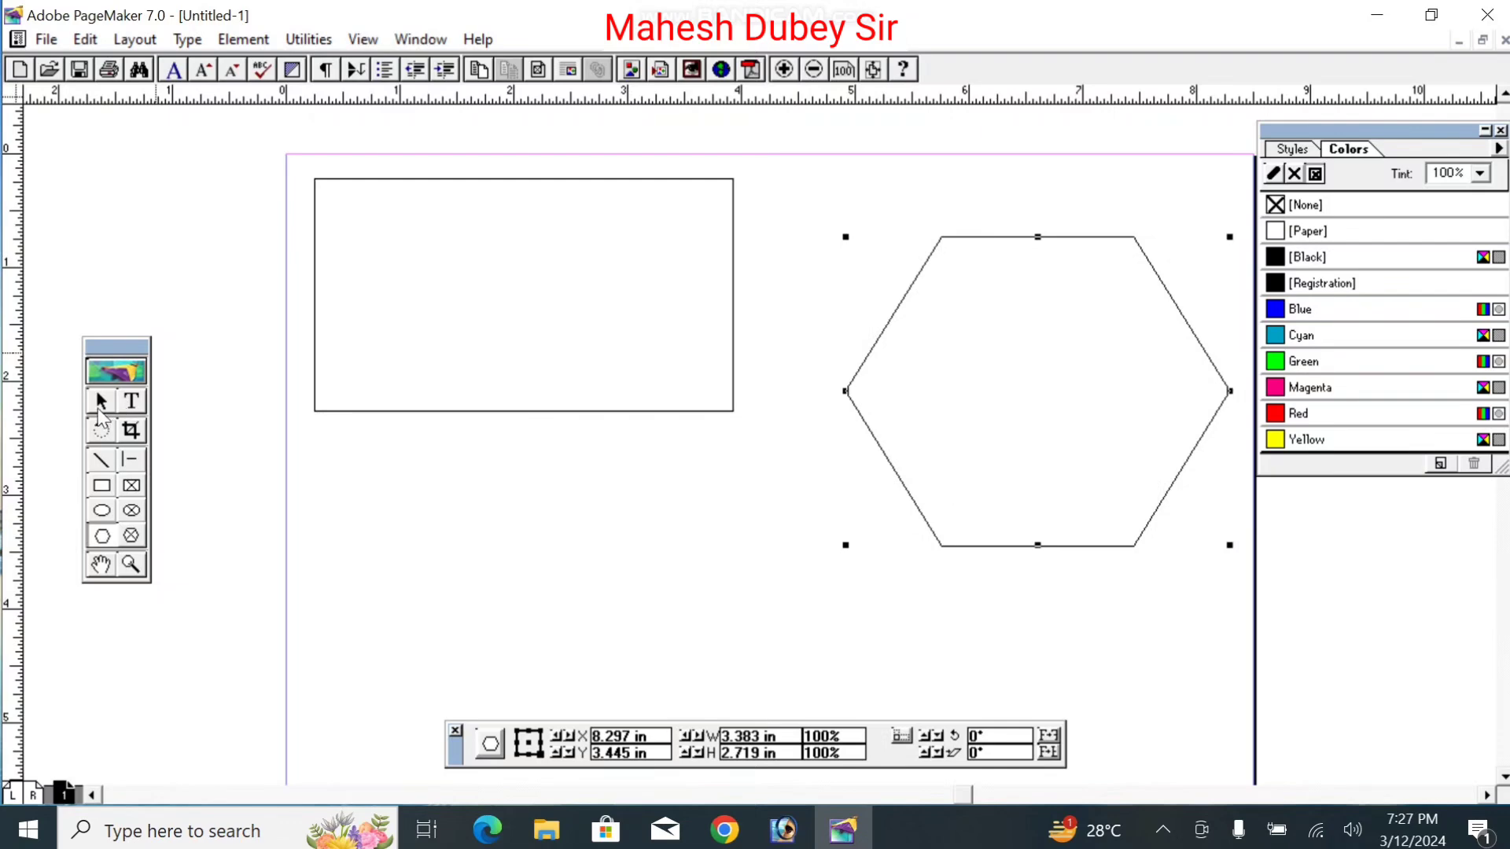
left_click(101, 402)
left_click_drag(997, 234, 943, 235)
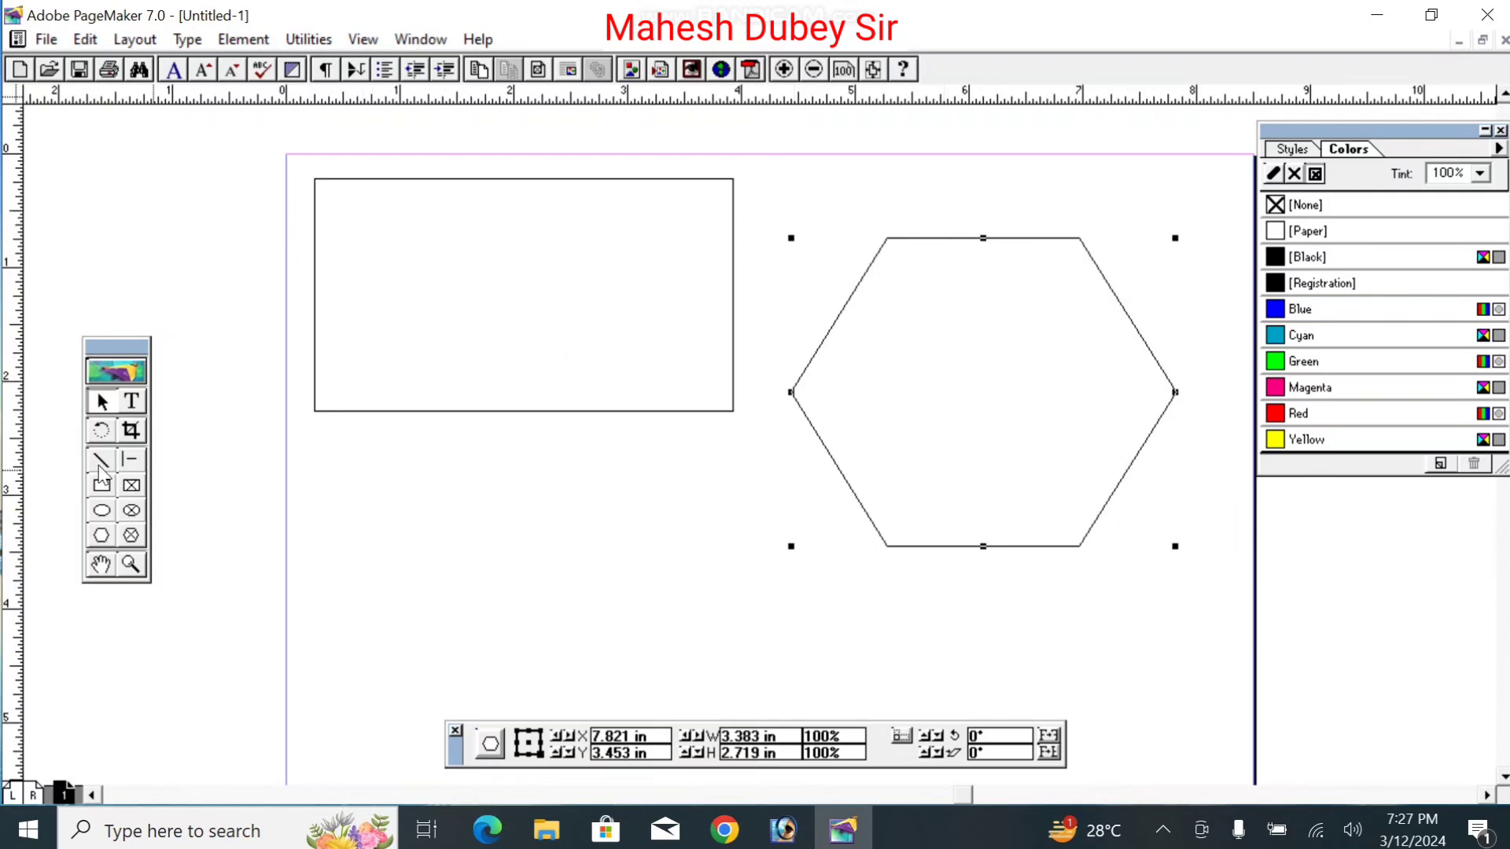
Step: Delete the hexagon's left vertex so its left side becomes flat
left_click(103, 408)
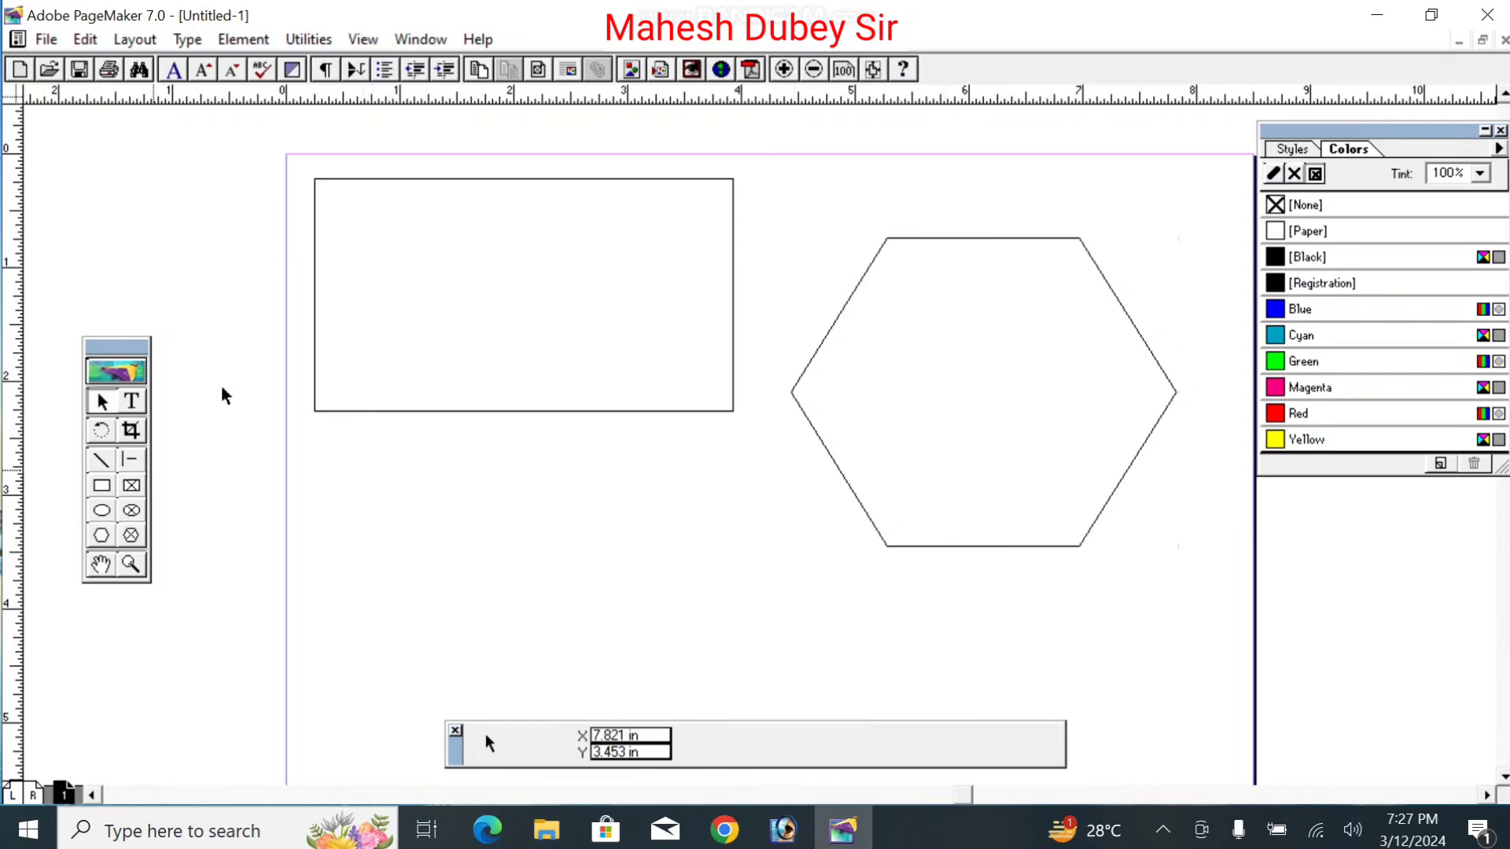
left_click(795, 391)
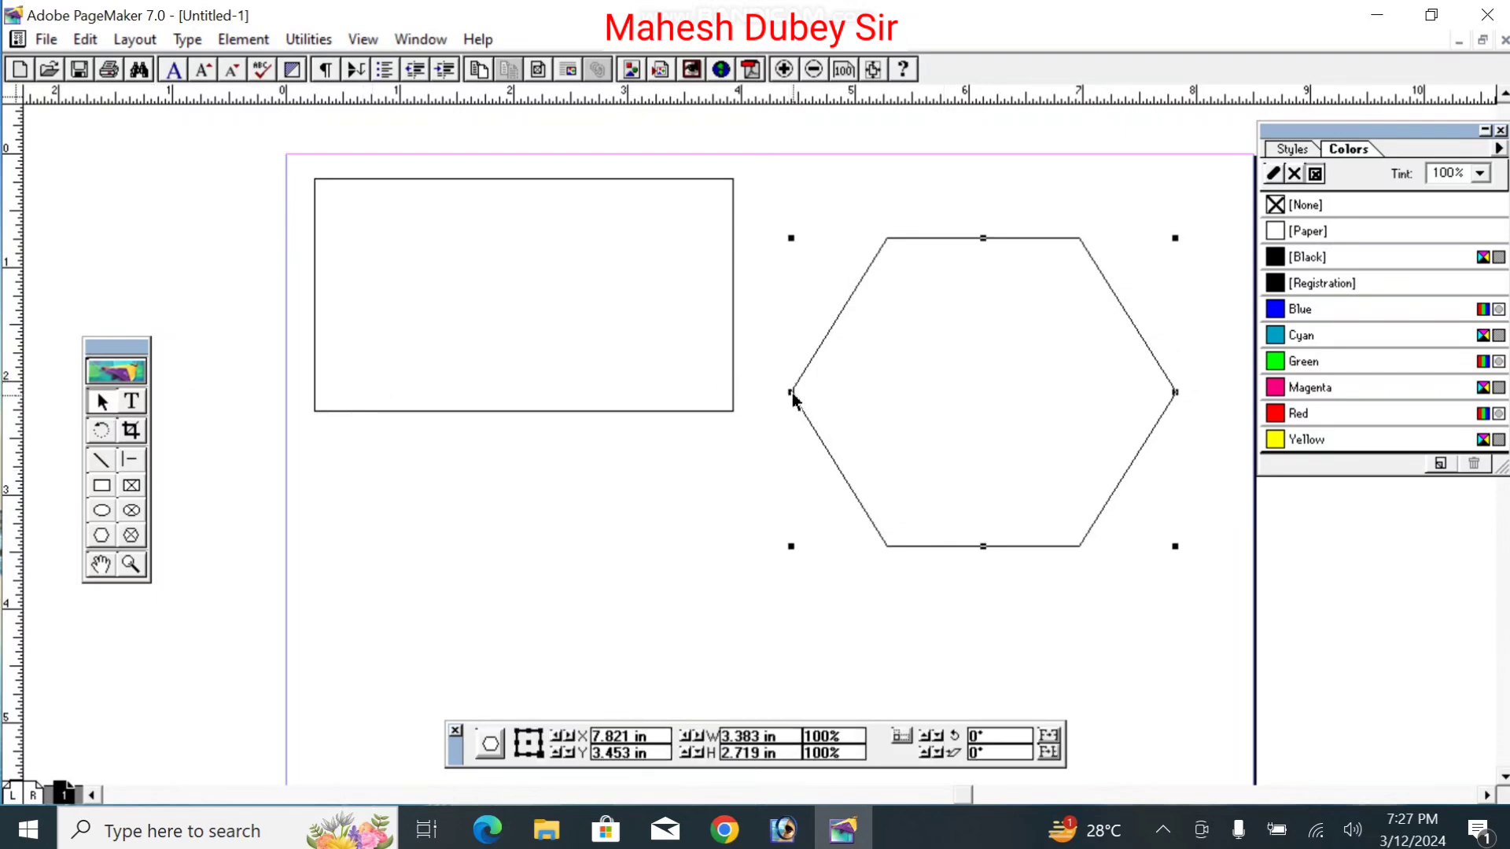
left_click(794, 392)
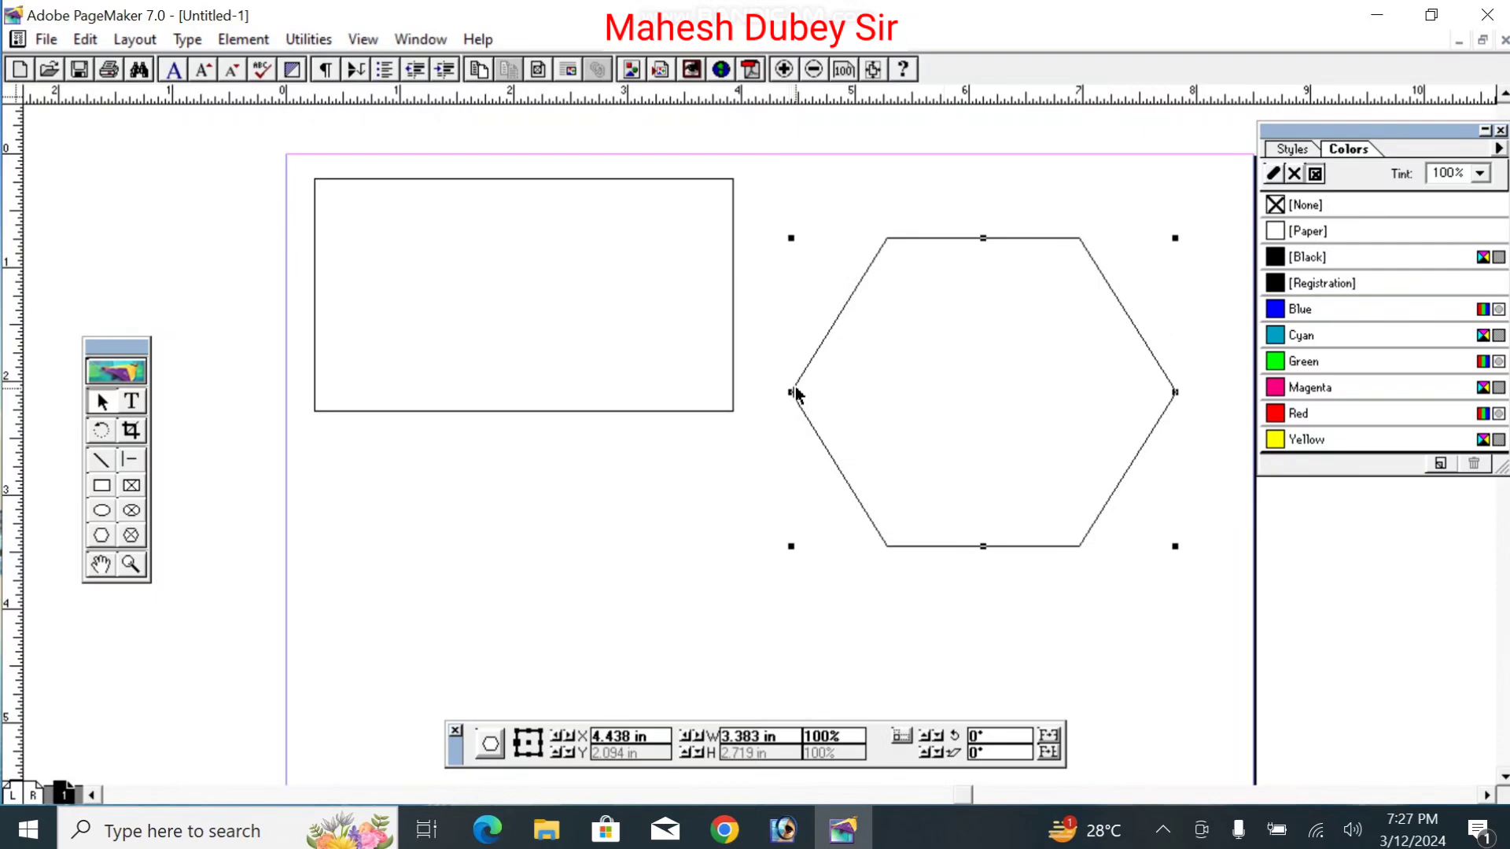
double_click(795, 390)
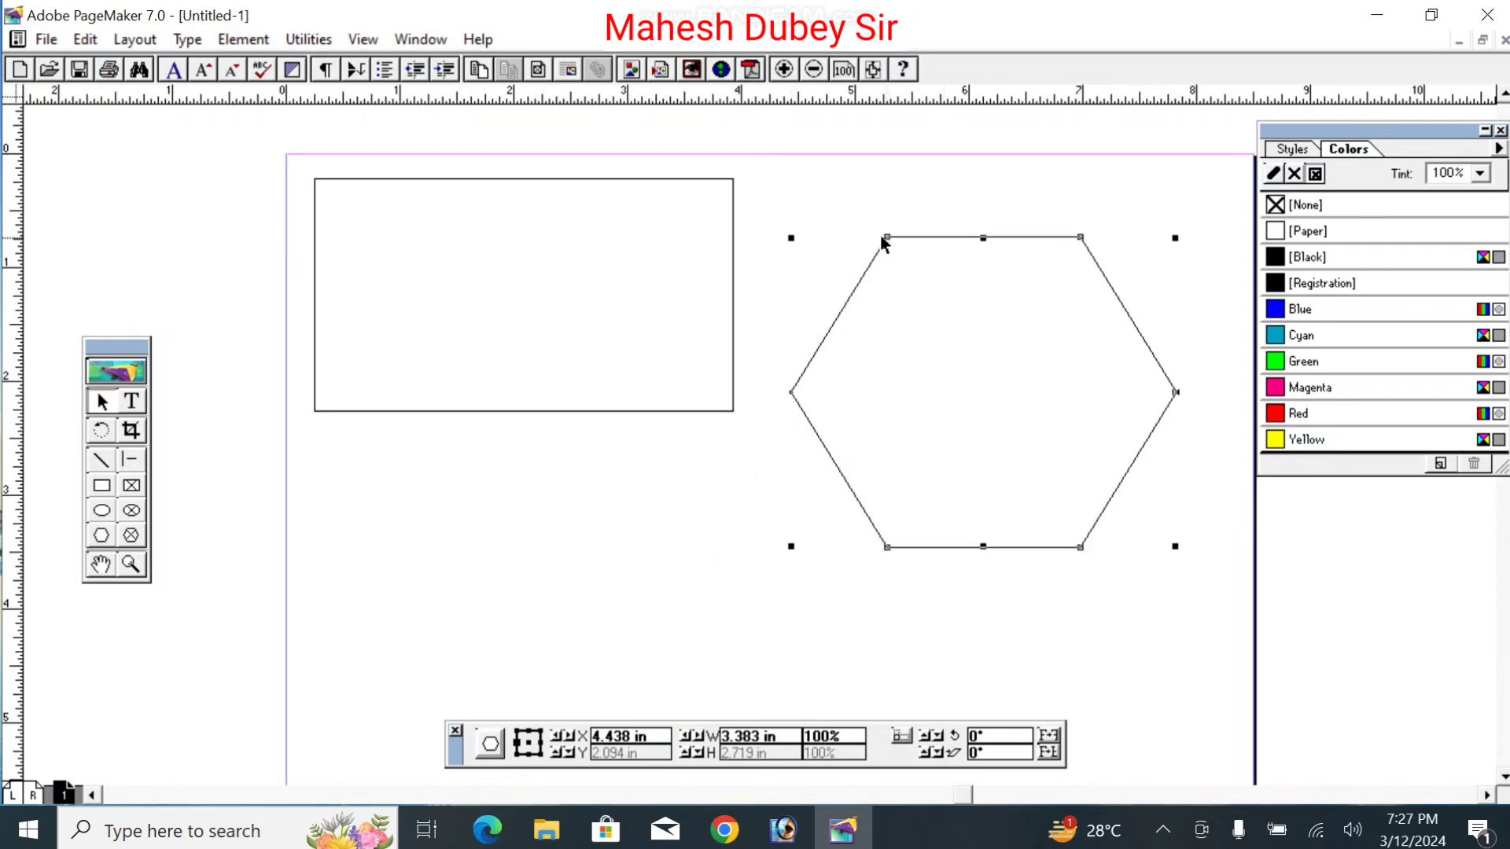
left_click(792, 393)
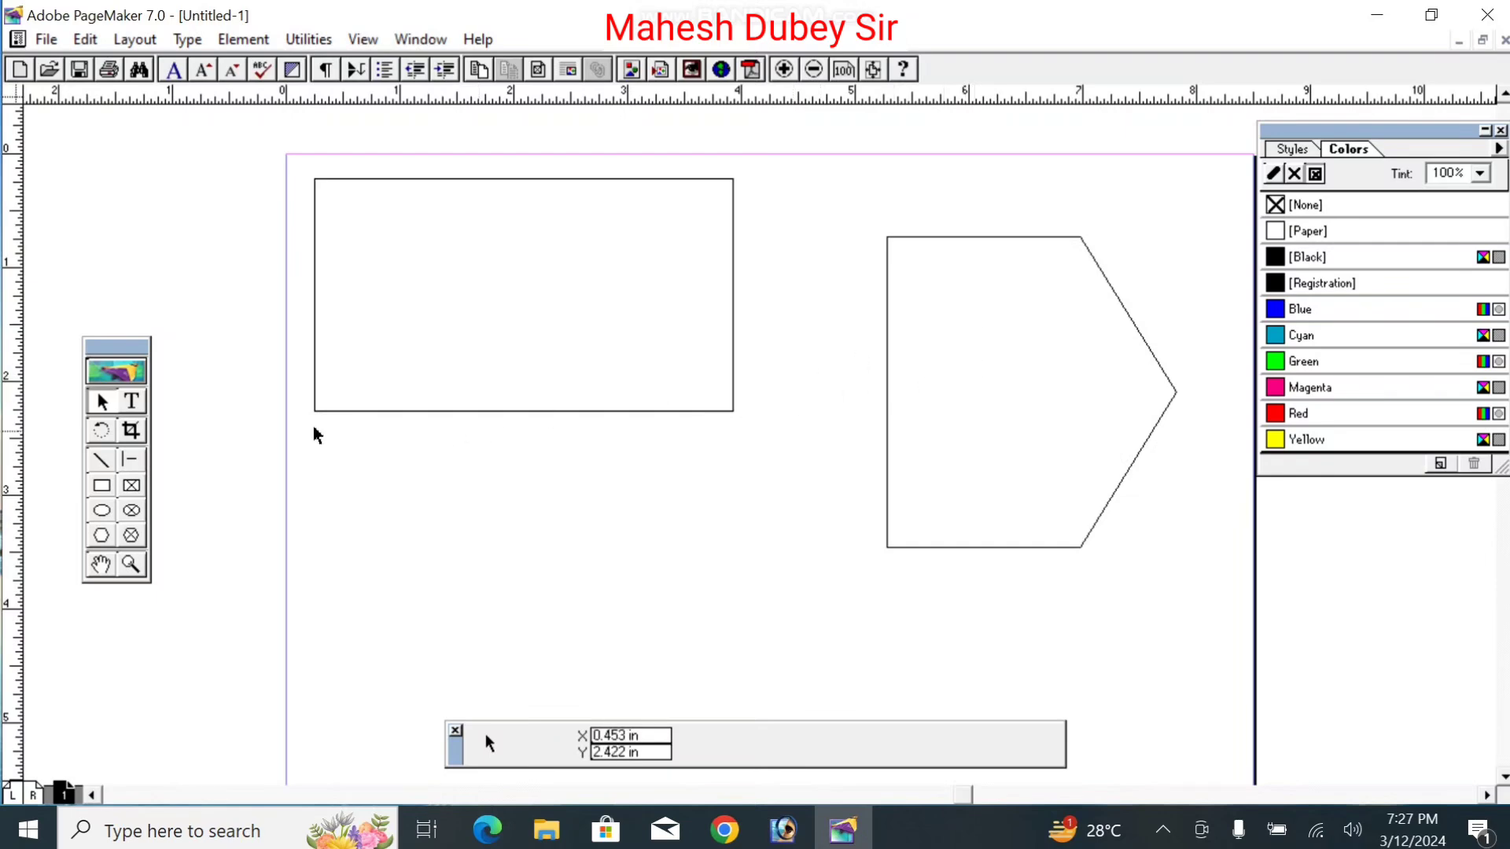
Step: Move the arrow onto the card's left side, match its top and bottom to the card, and shorten its tip
left_click(1049, 548)
left_click_drag(1048, 548, 475, 492)
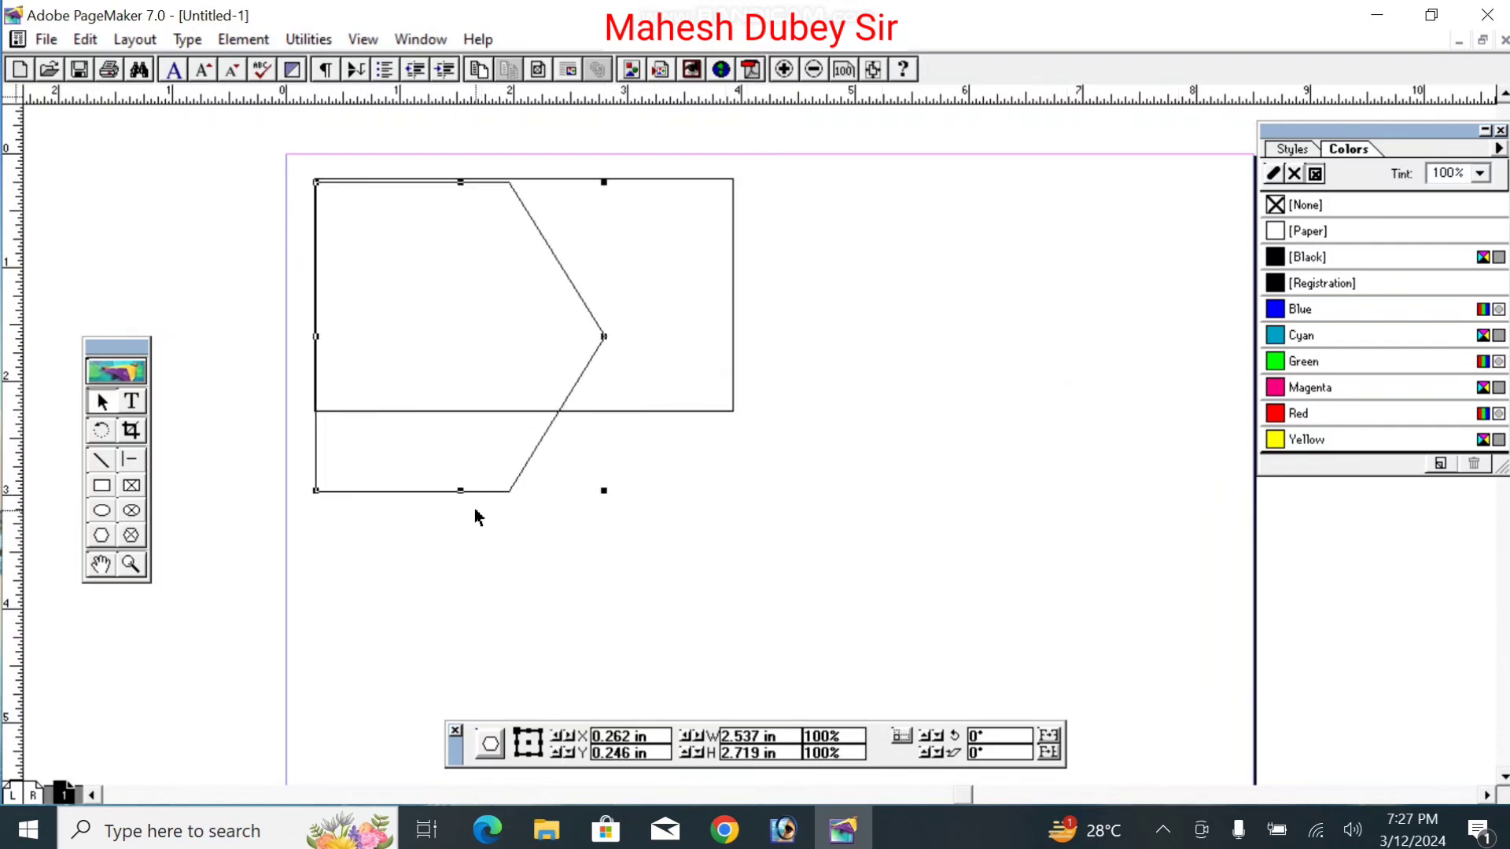
left_click(460, 489)
left_click_drag(460, 491, 433, 411)
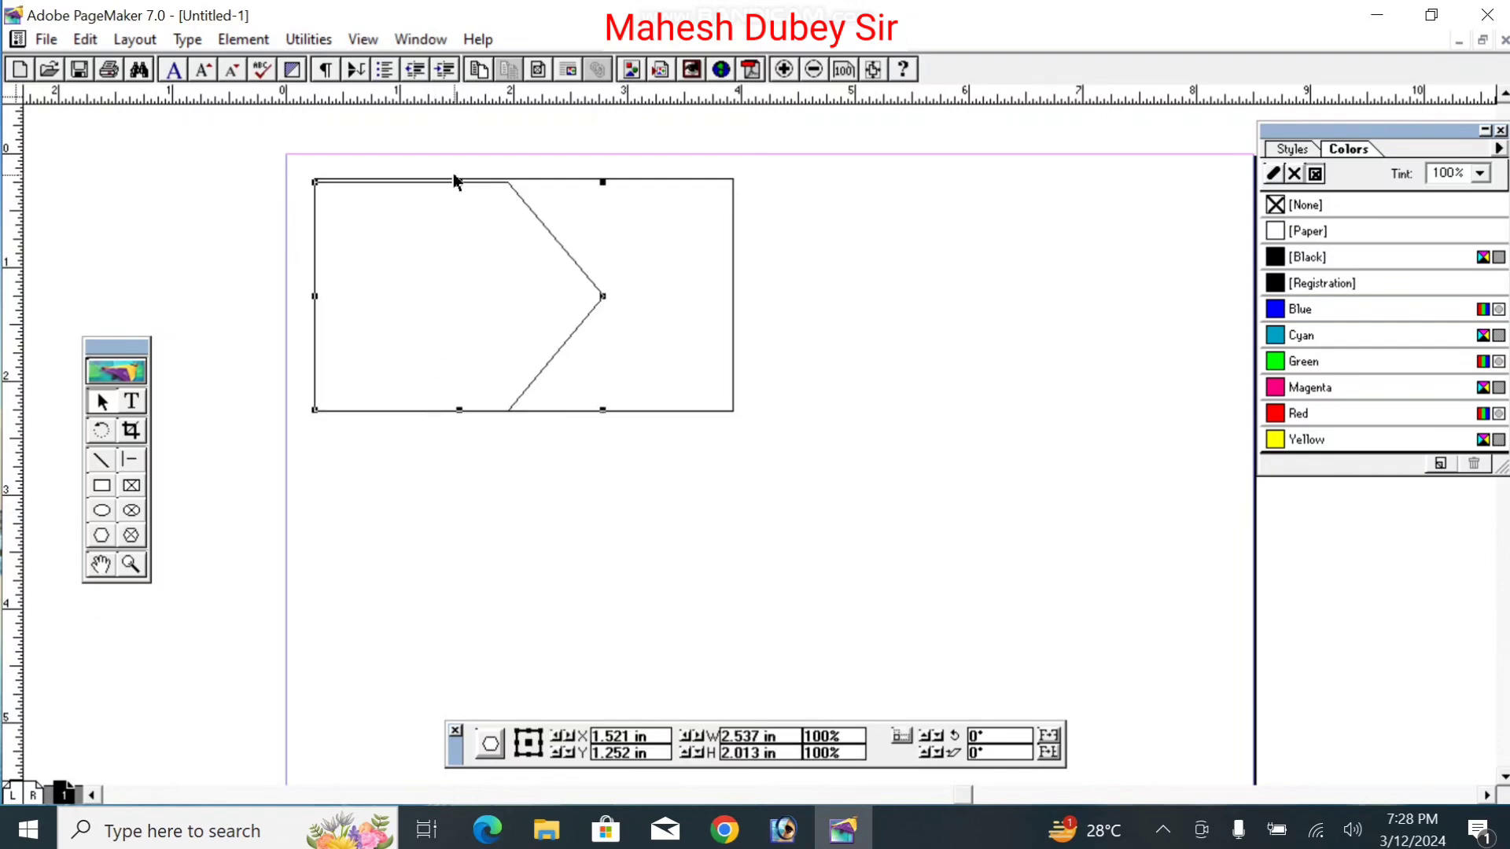
left_click_drag(460, 183, 461, 179)
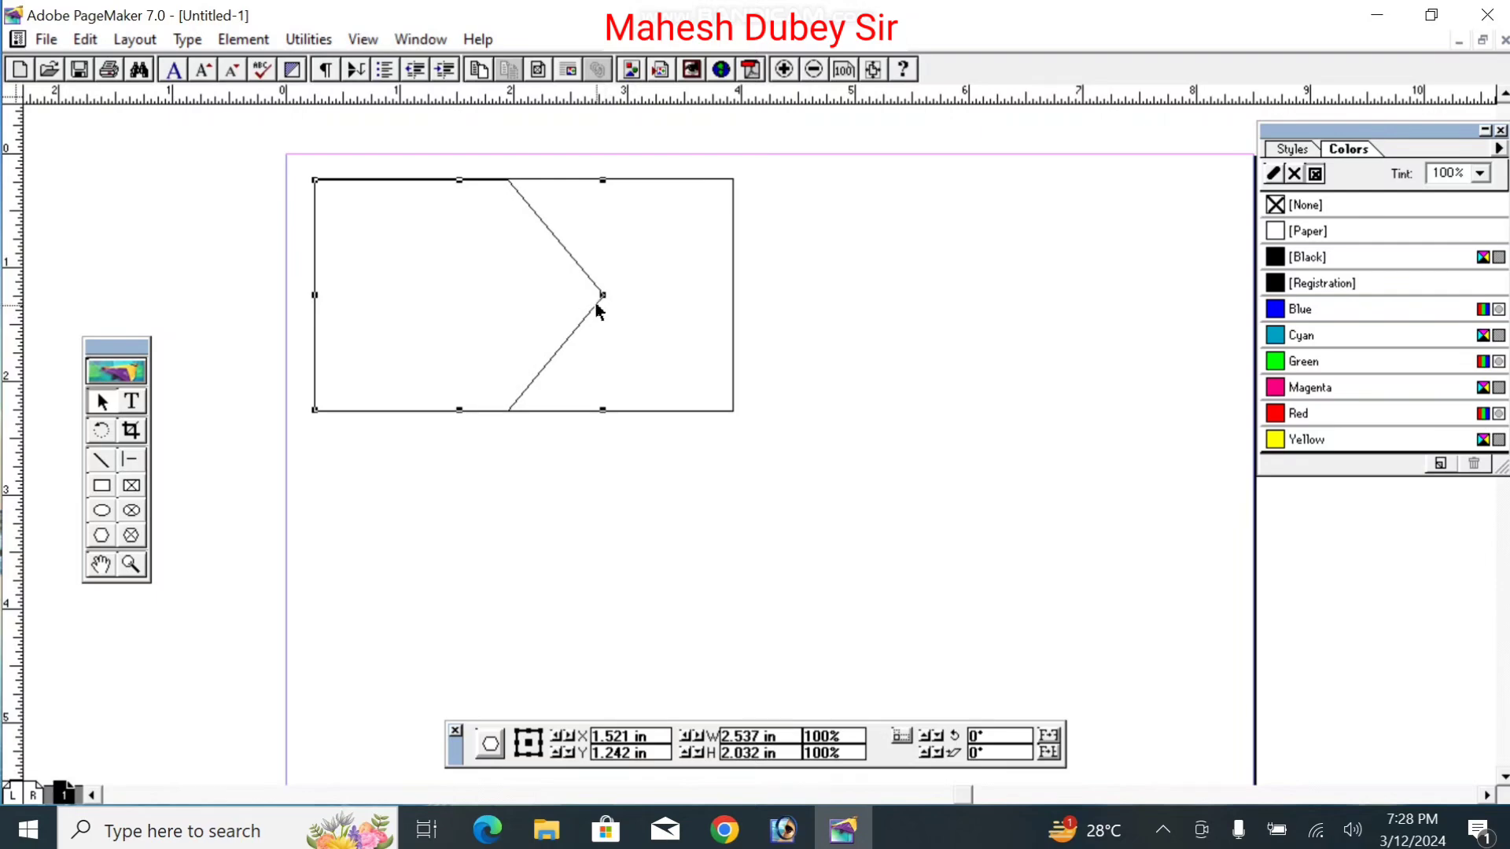
left_click_drag(600, 298, 543, 297)
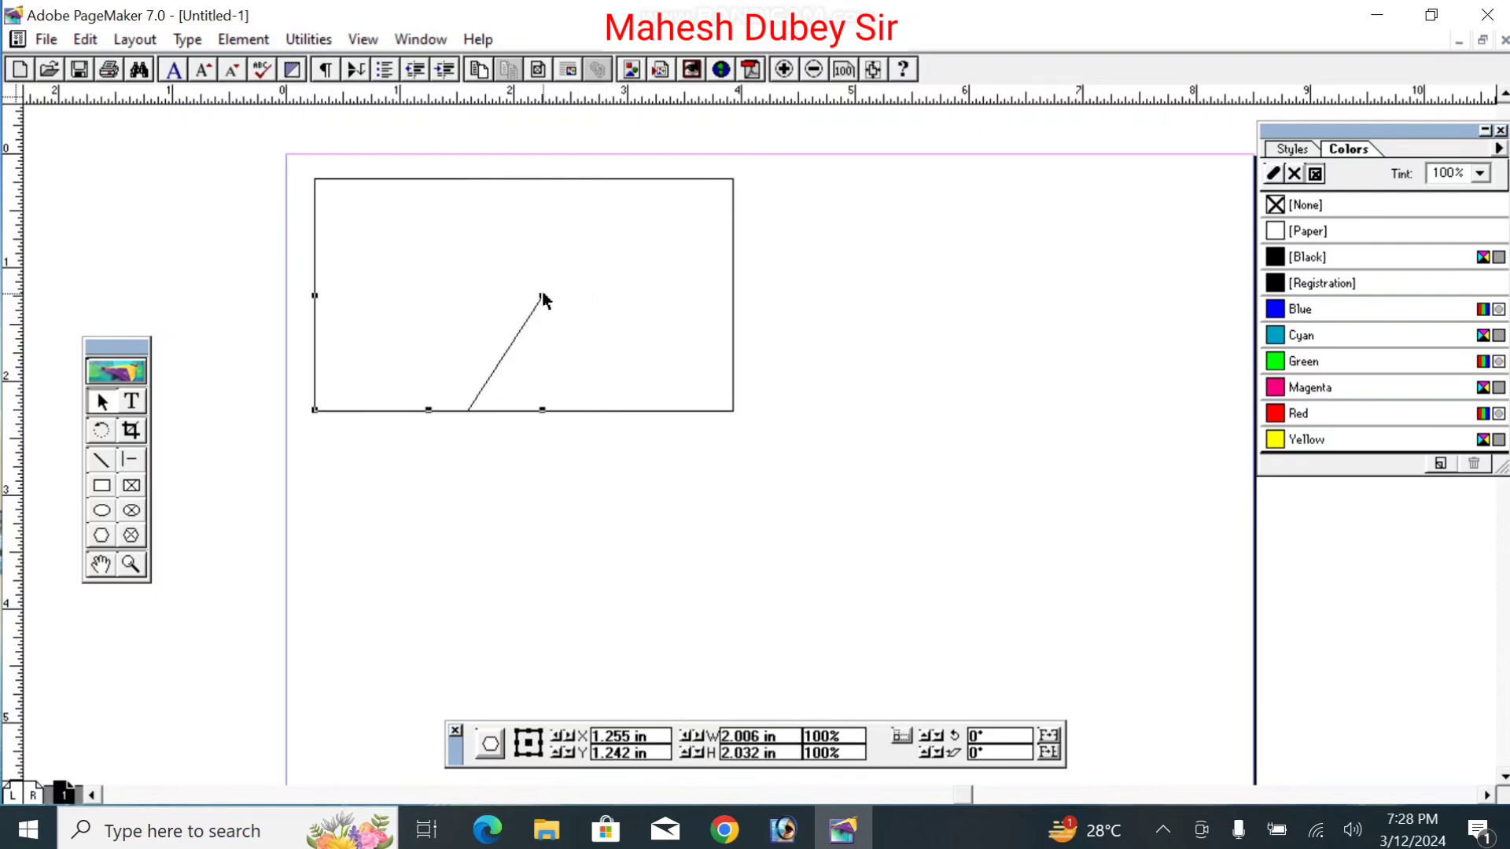
Step: Edit the polygon's vertices, removing the top corner and moving the lower corner right
double_click(473, 399)
left_click_drag(469, 413, 437, 346)
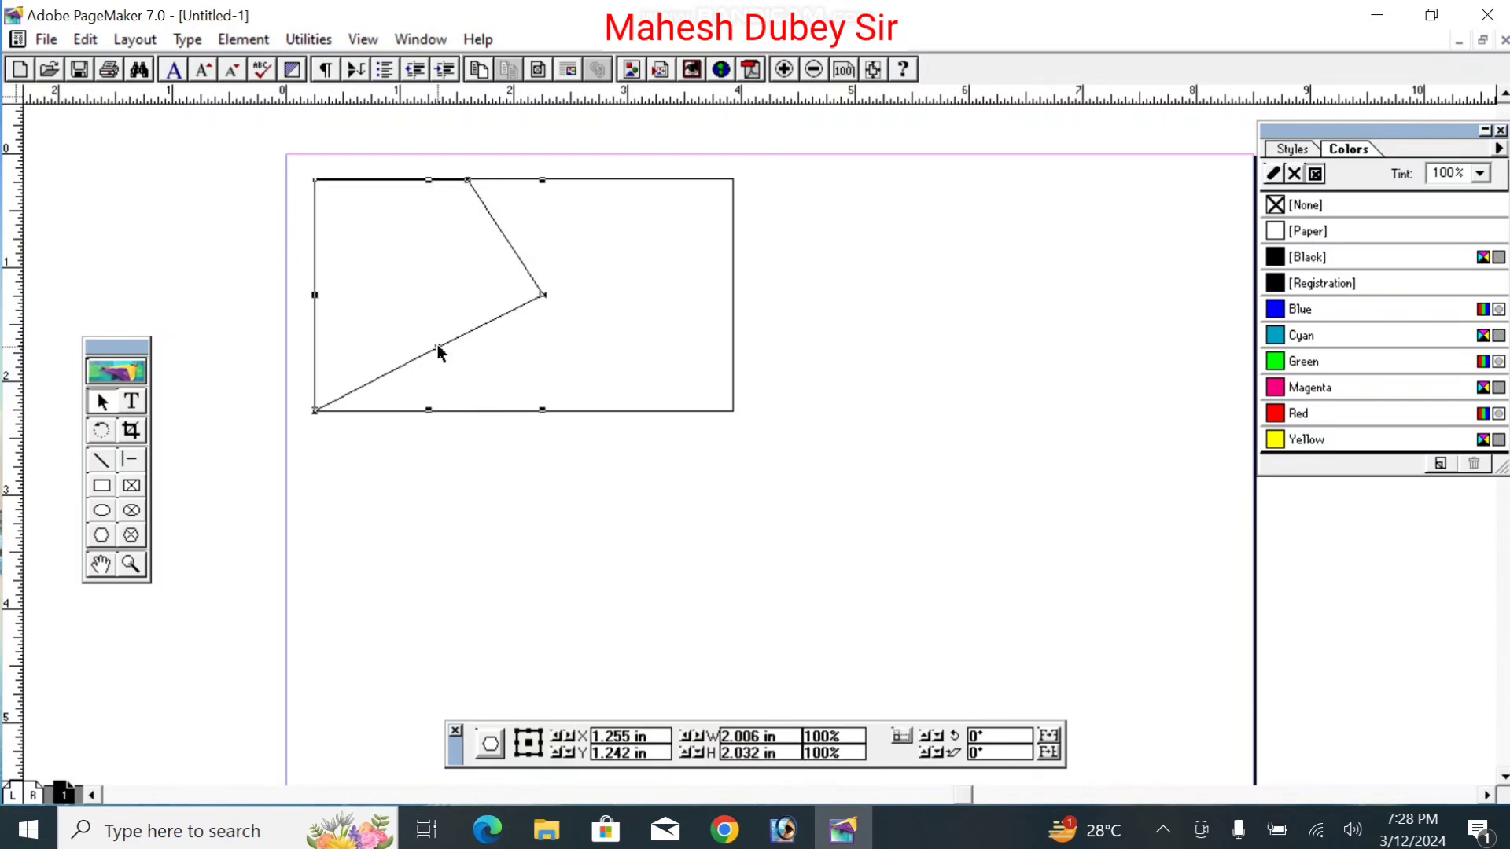
left_click(468, 181)
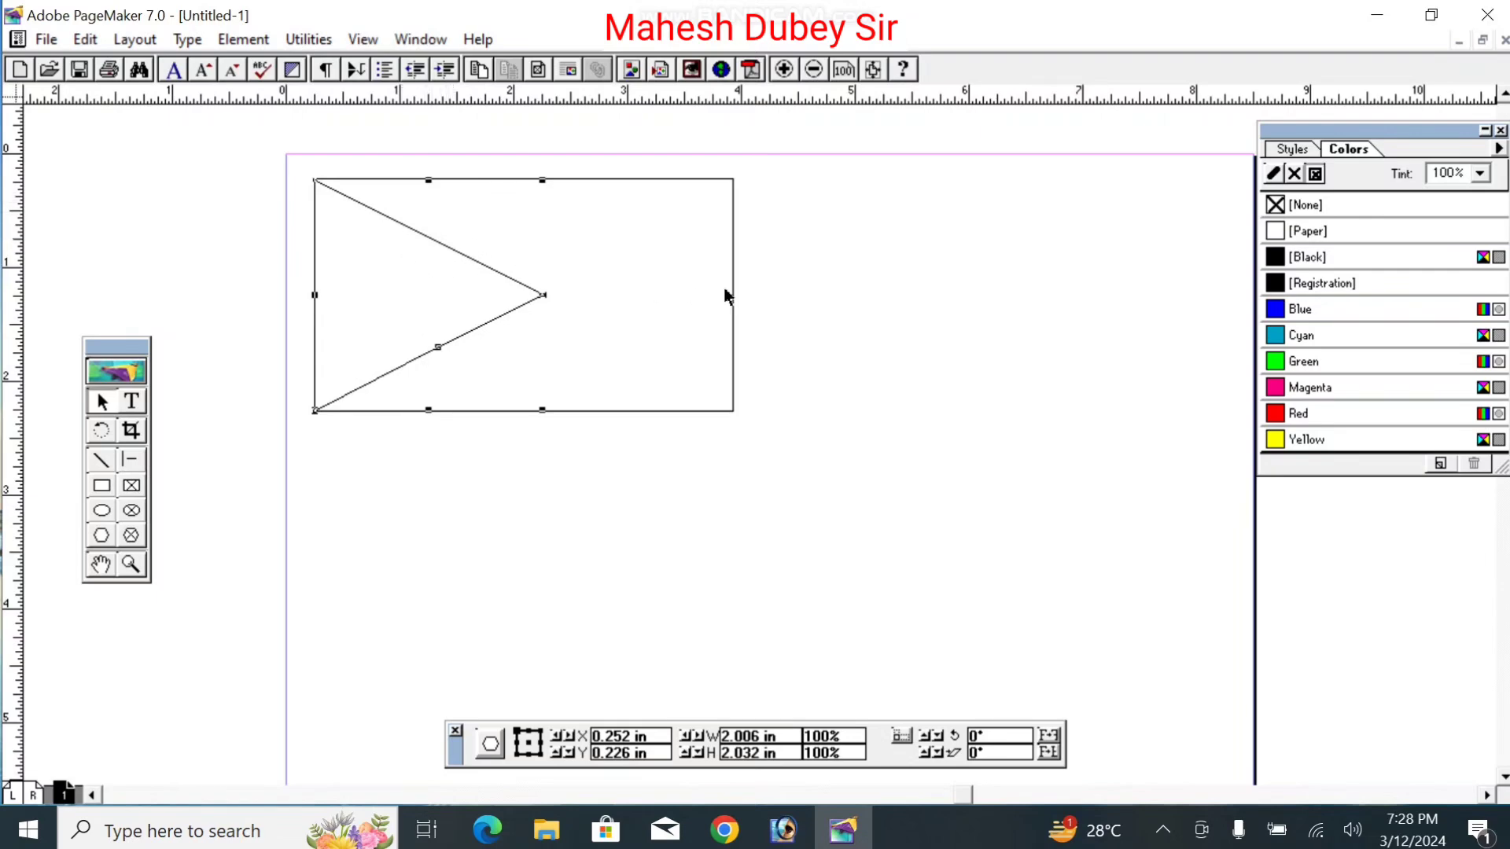
left_click(837, 317)
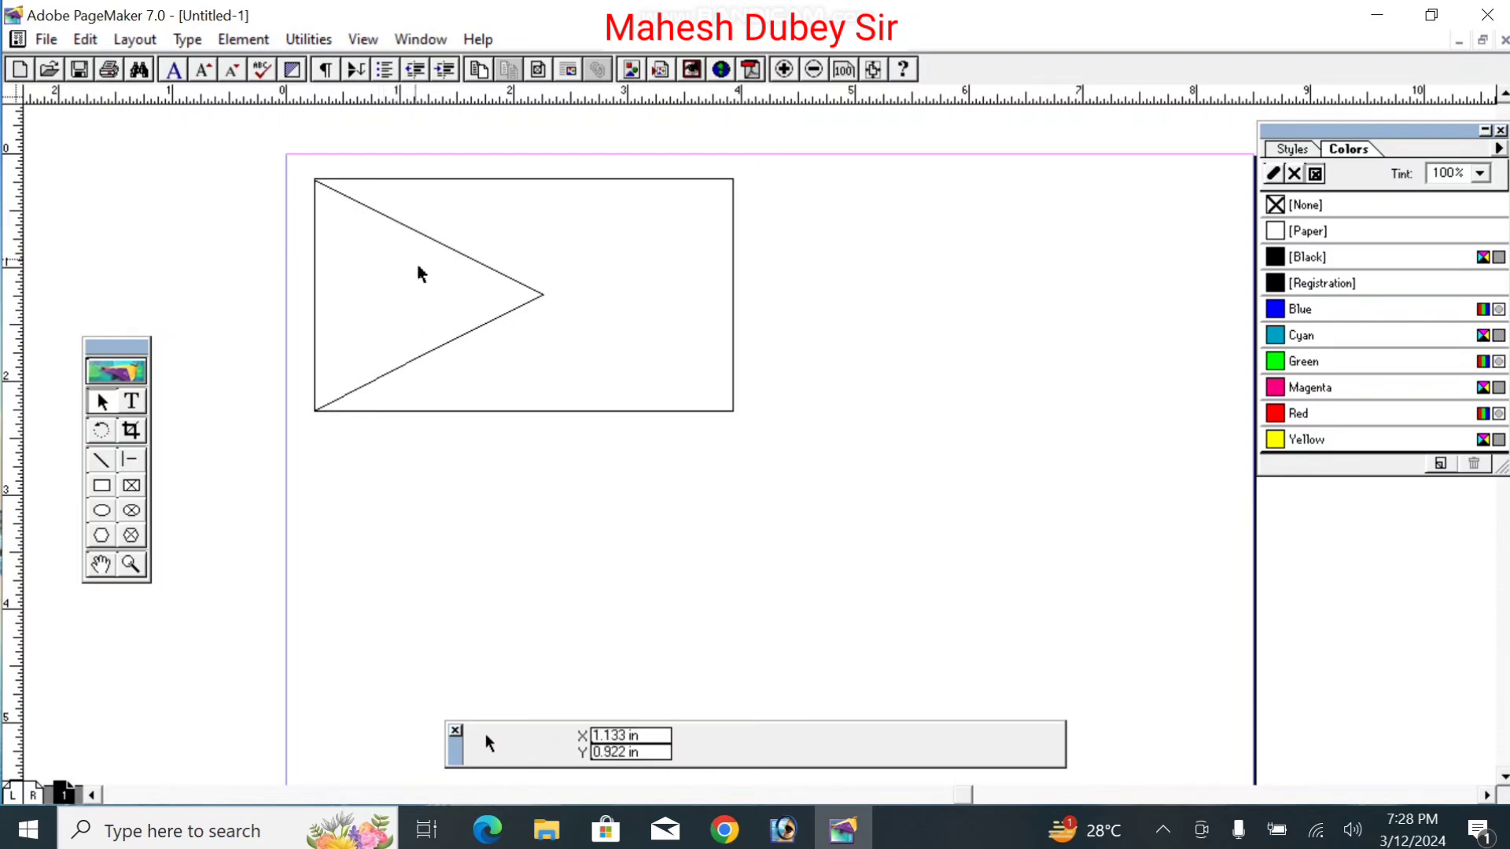
left_click(413, 367)
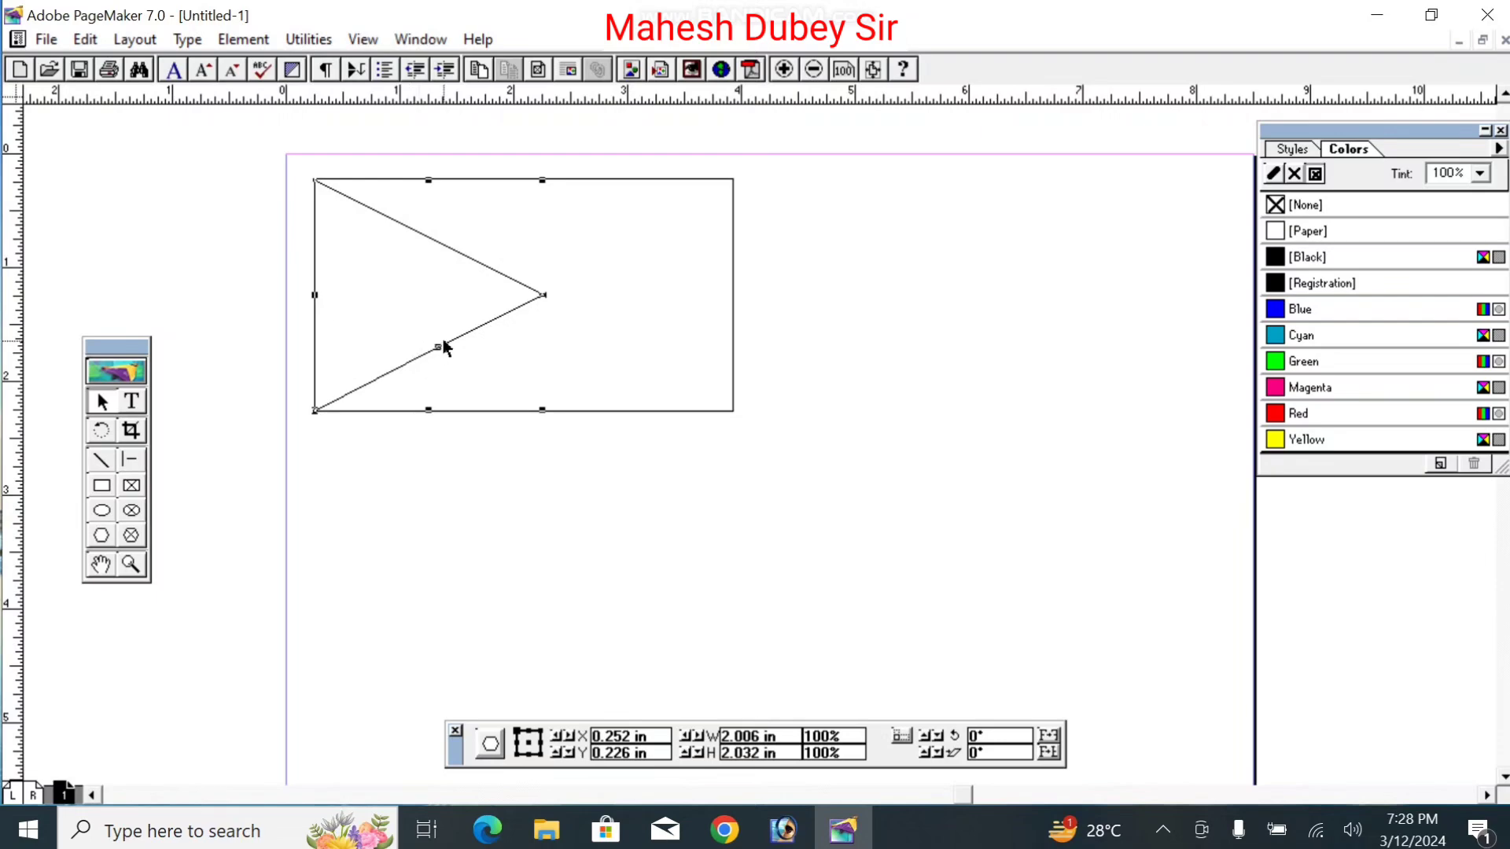
left_click_drag(438, 347, 552, 303)
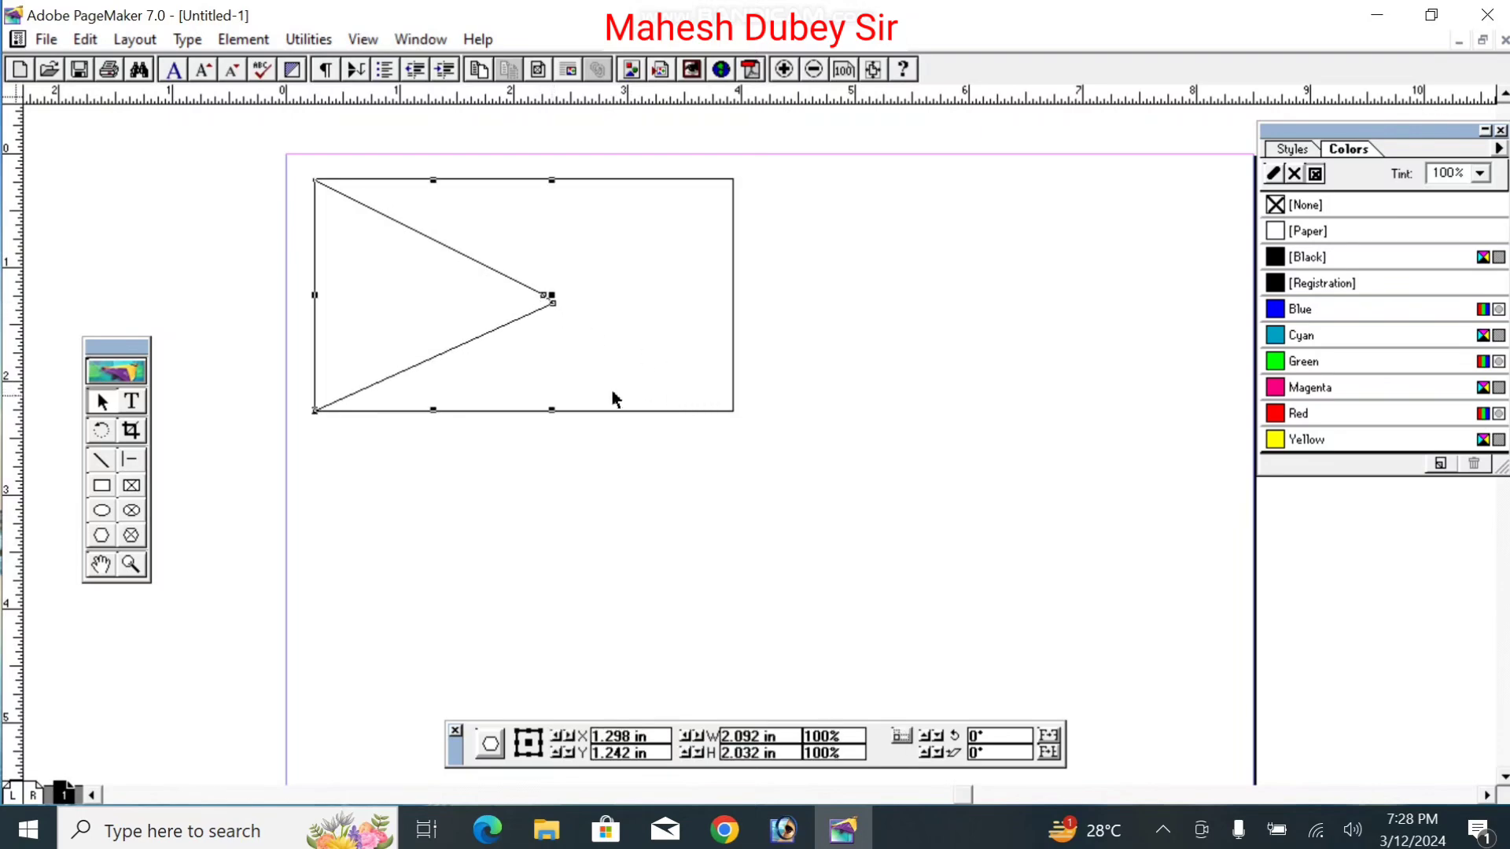
Step: Add points on the top and lower edges to form short flat ends on the left
left_click(413, 230)
left_click(414, 230)
left_click_drag(414, 229, 386, 181)
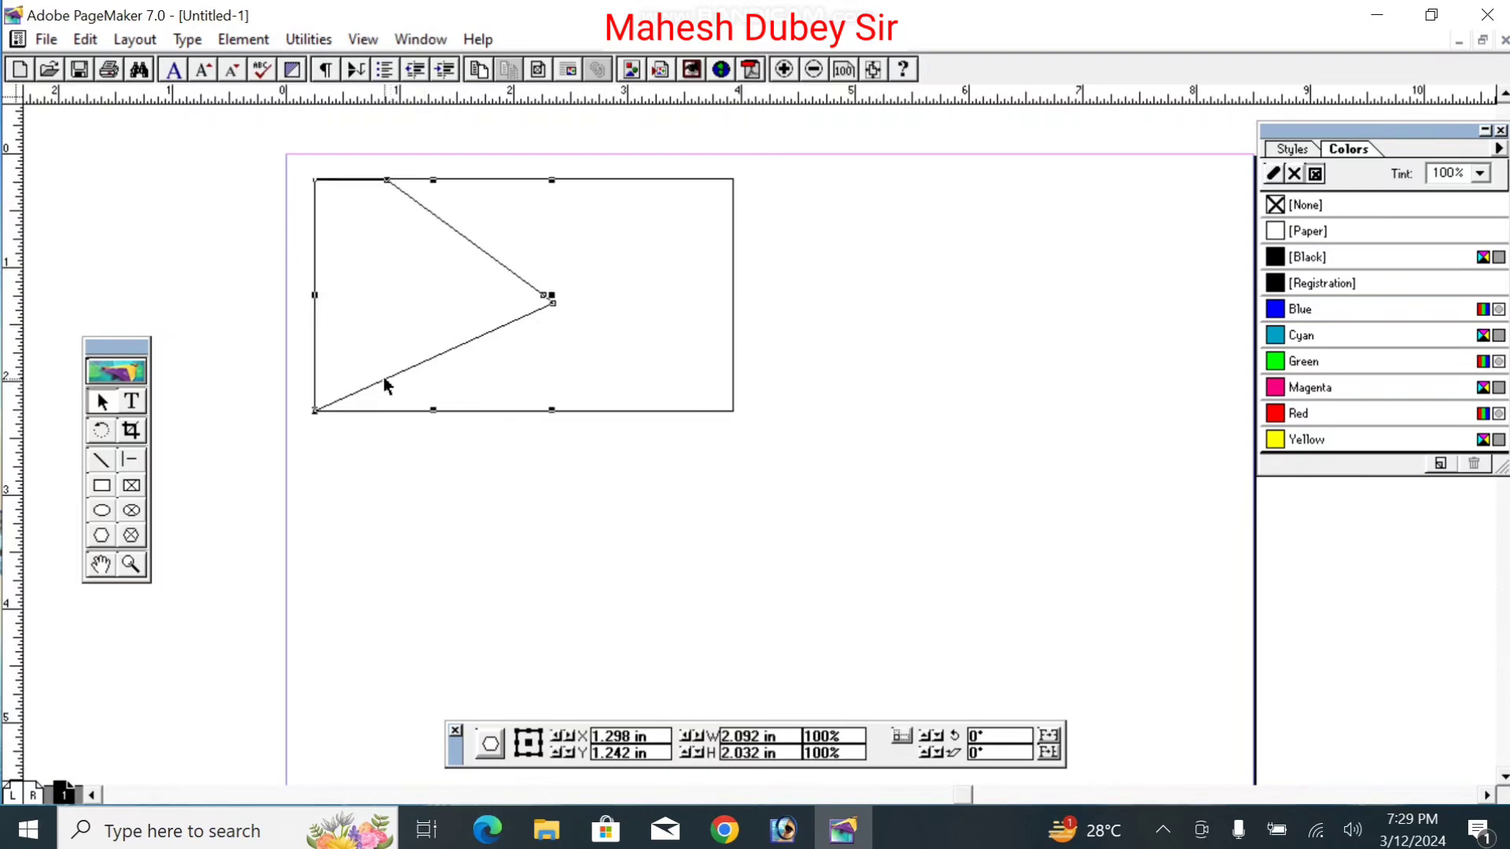
left_click_drag(383, 379, 394, 410)
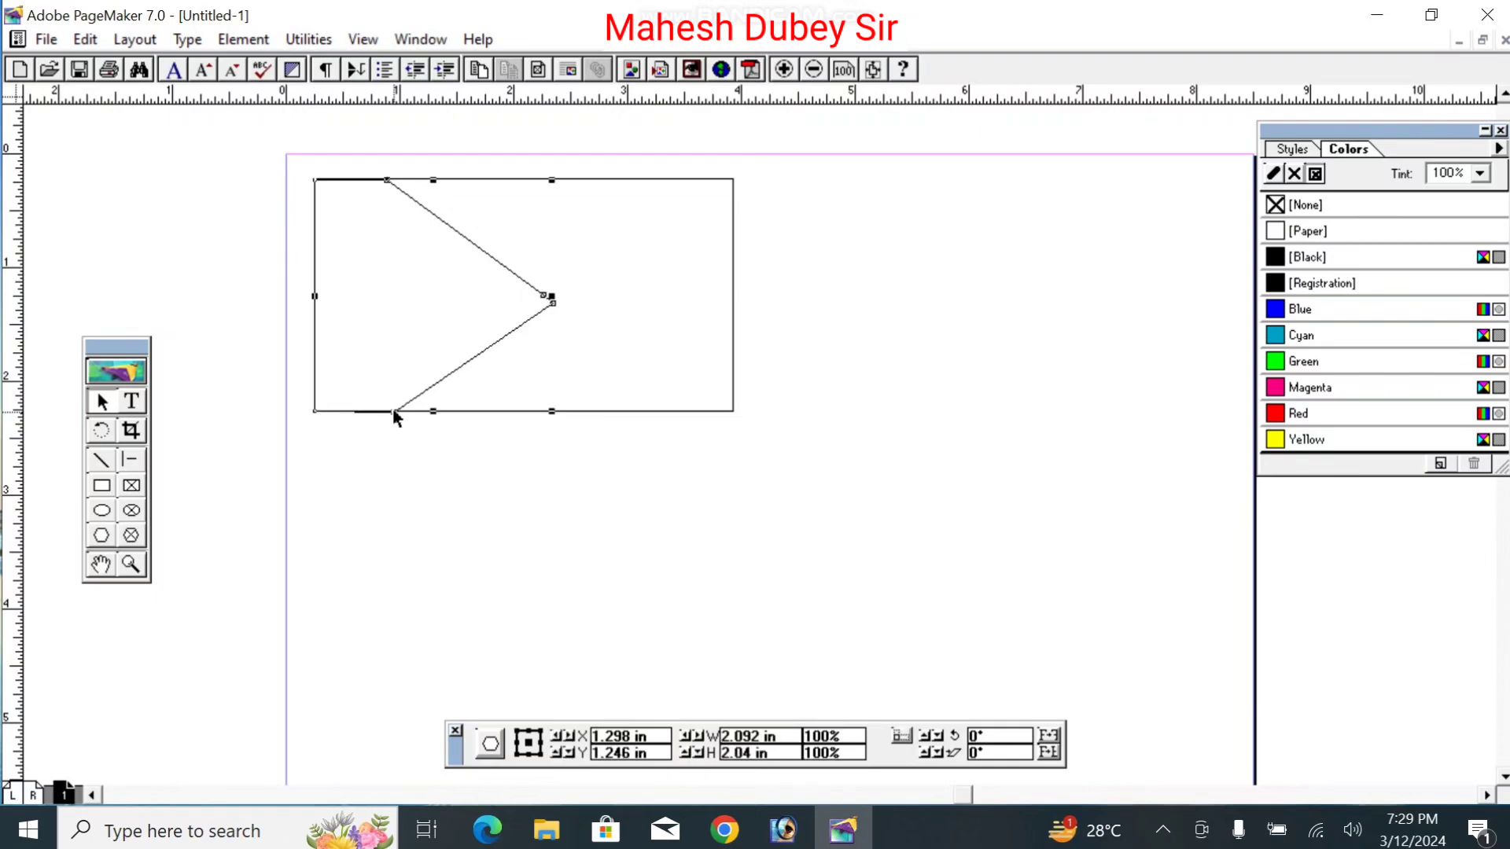
left_click(443, 467)
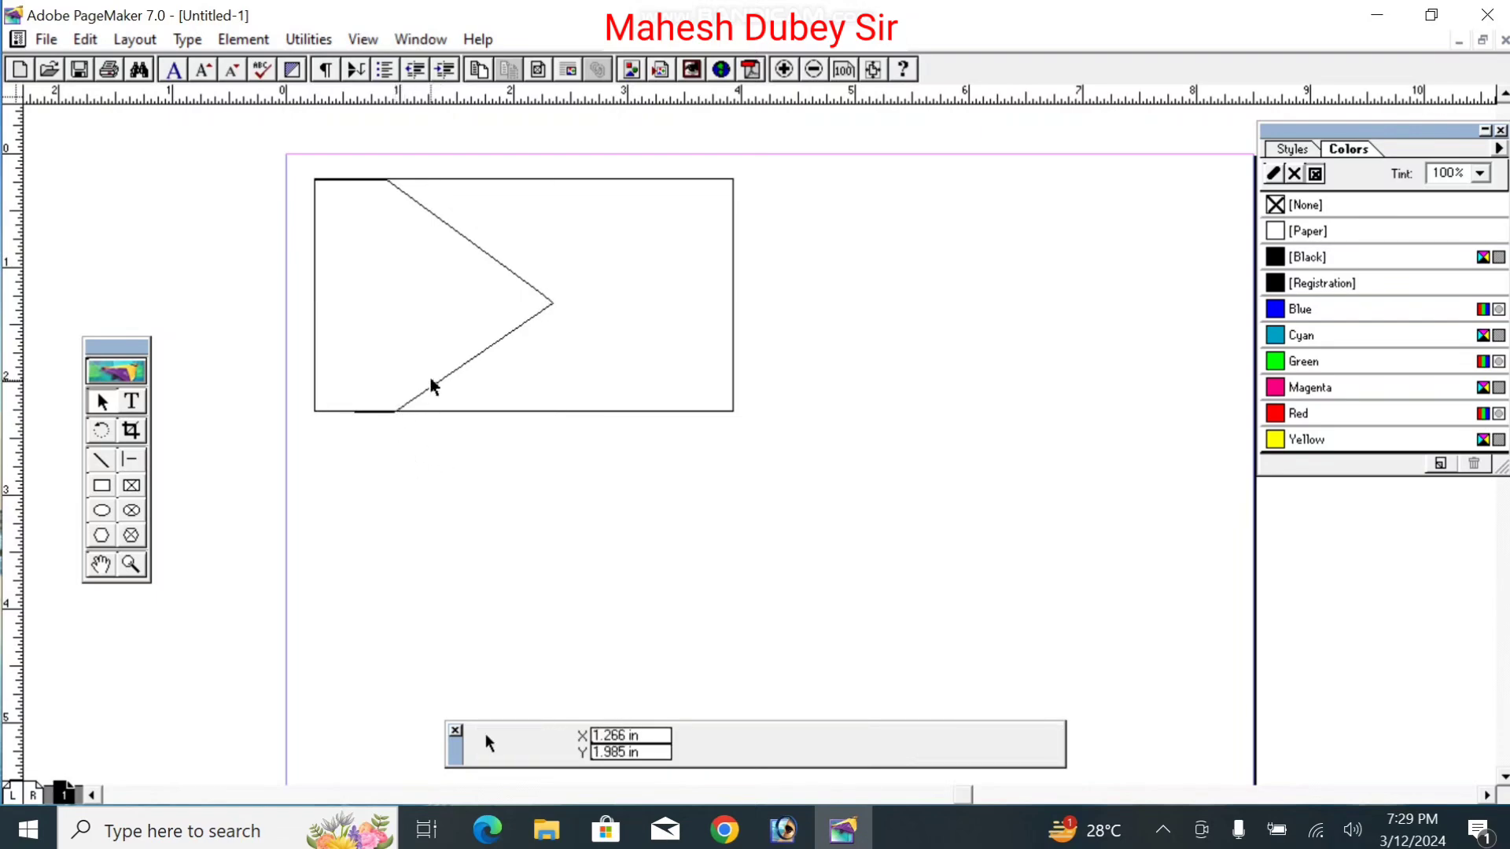
left_click(504, 344)
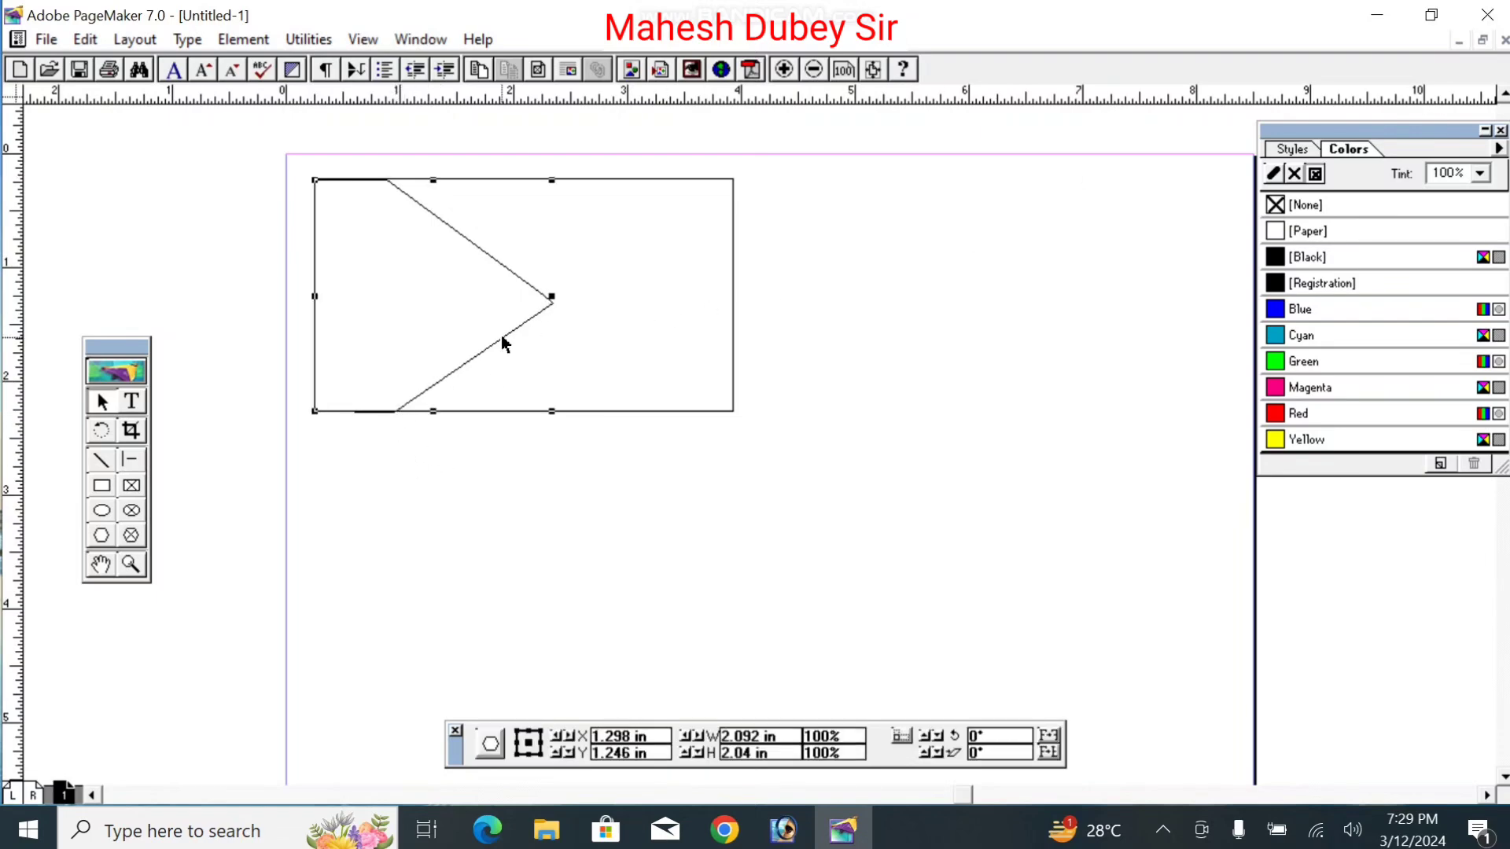
Step: Fill the left triangle with Blue and trim its bottom corner to 2.092 × 2.032 inches
left_click(1297, 313)
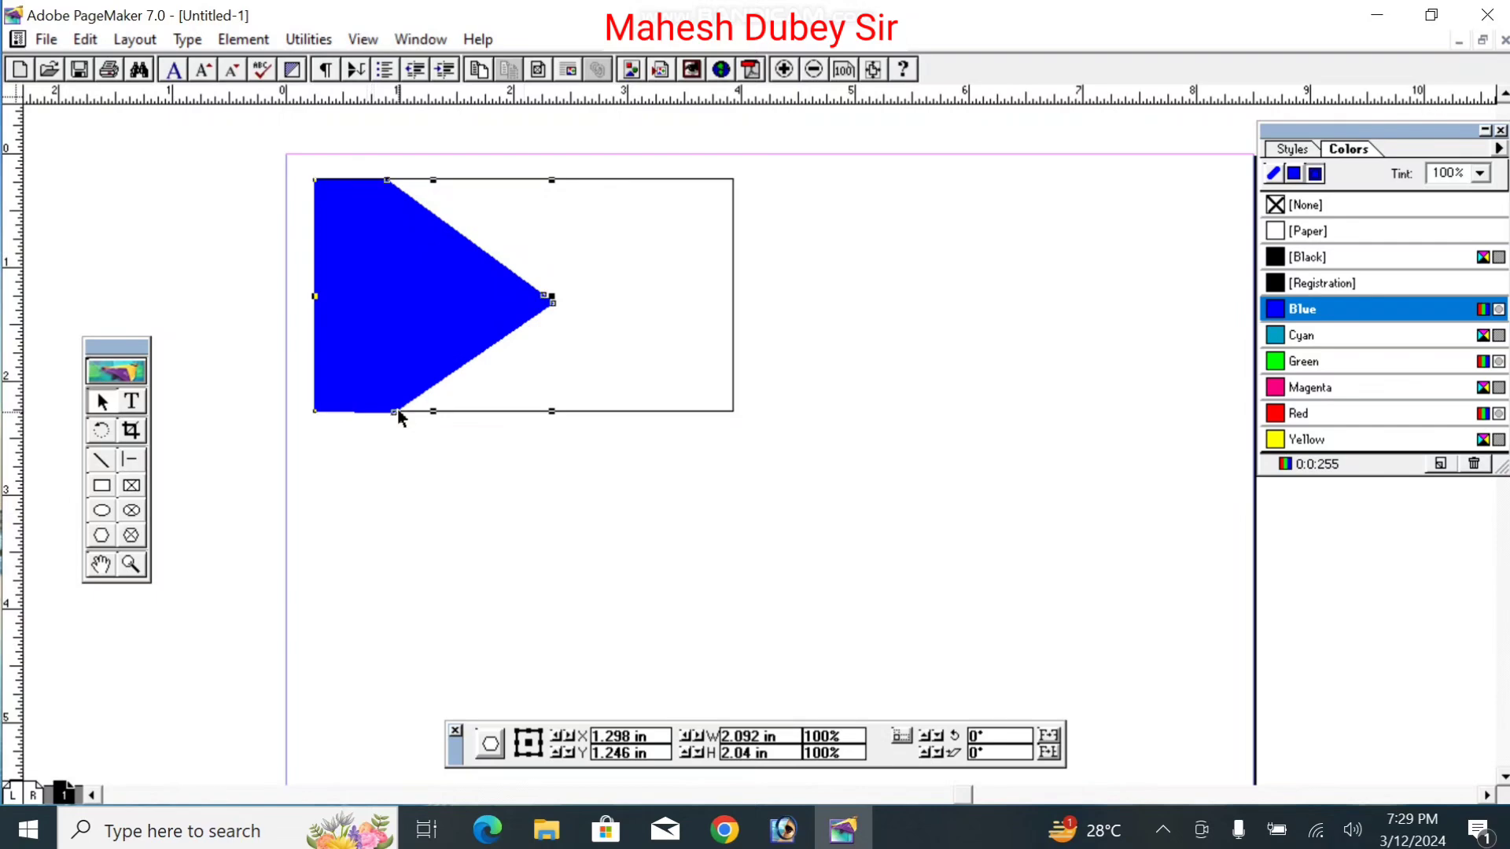
left_click_drag(394, 413, 397, 411)
left_click(467, 487)
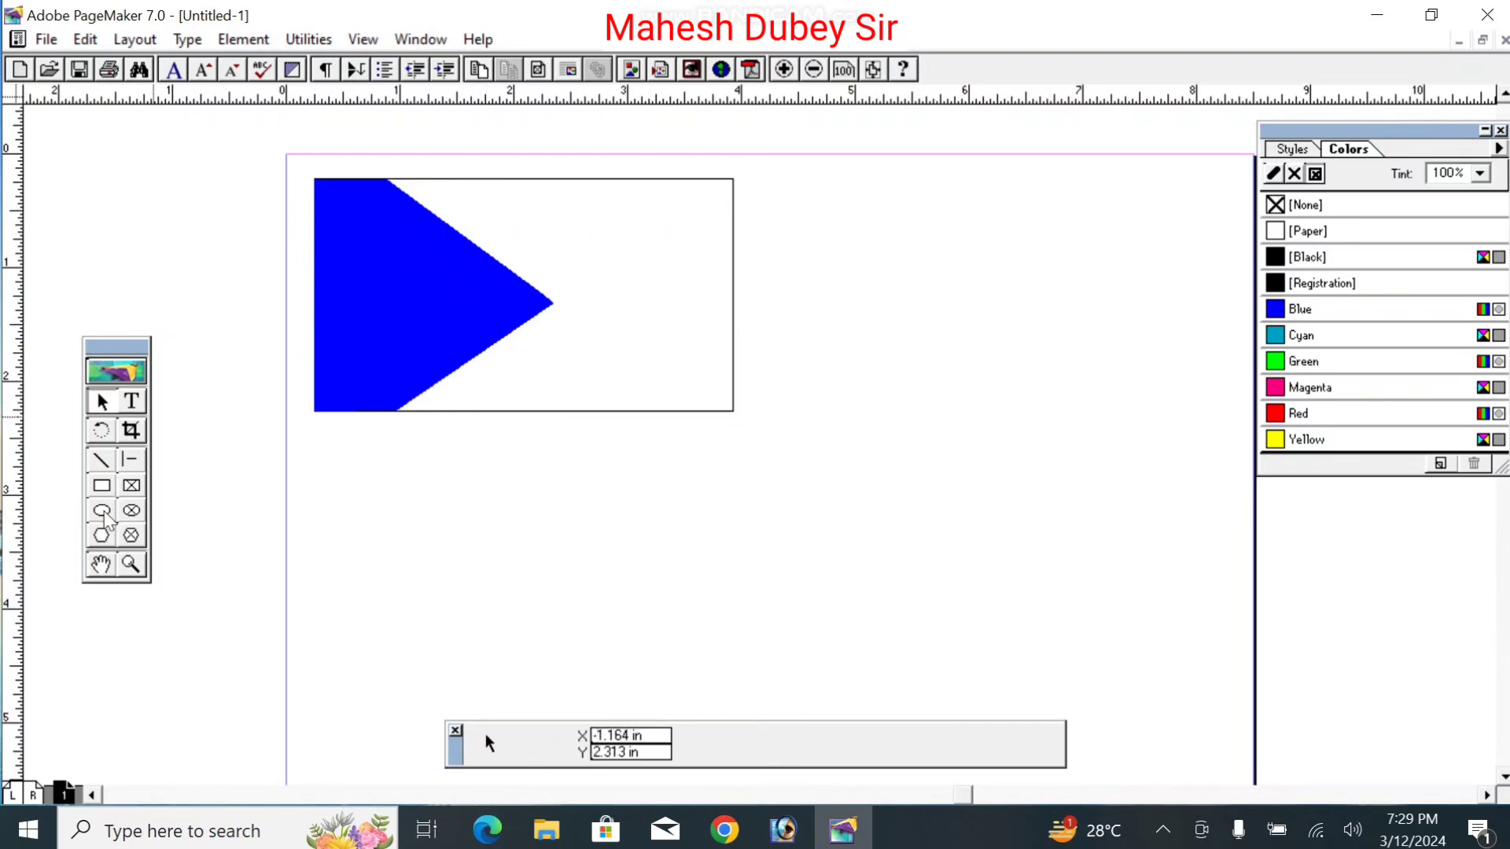
left_click(101, 536)
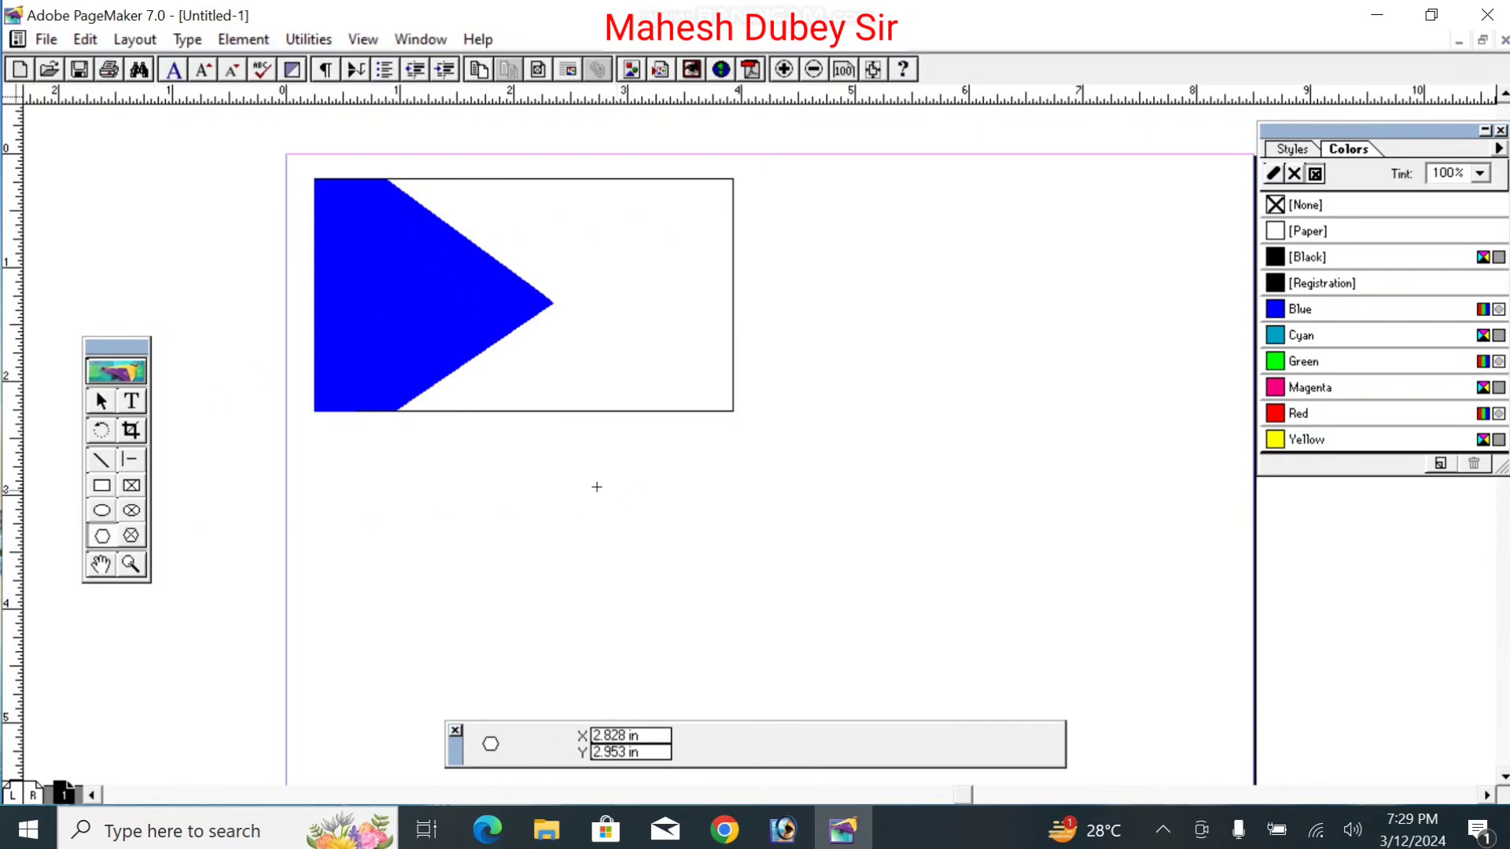
left_click(101, 401)
Step: Copy the blue triangle to the right and rotate the copy to -90.97° so it points down
left_click(487, 296)
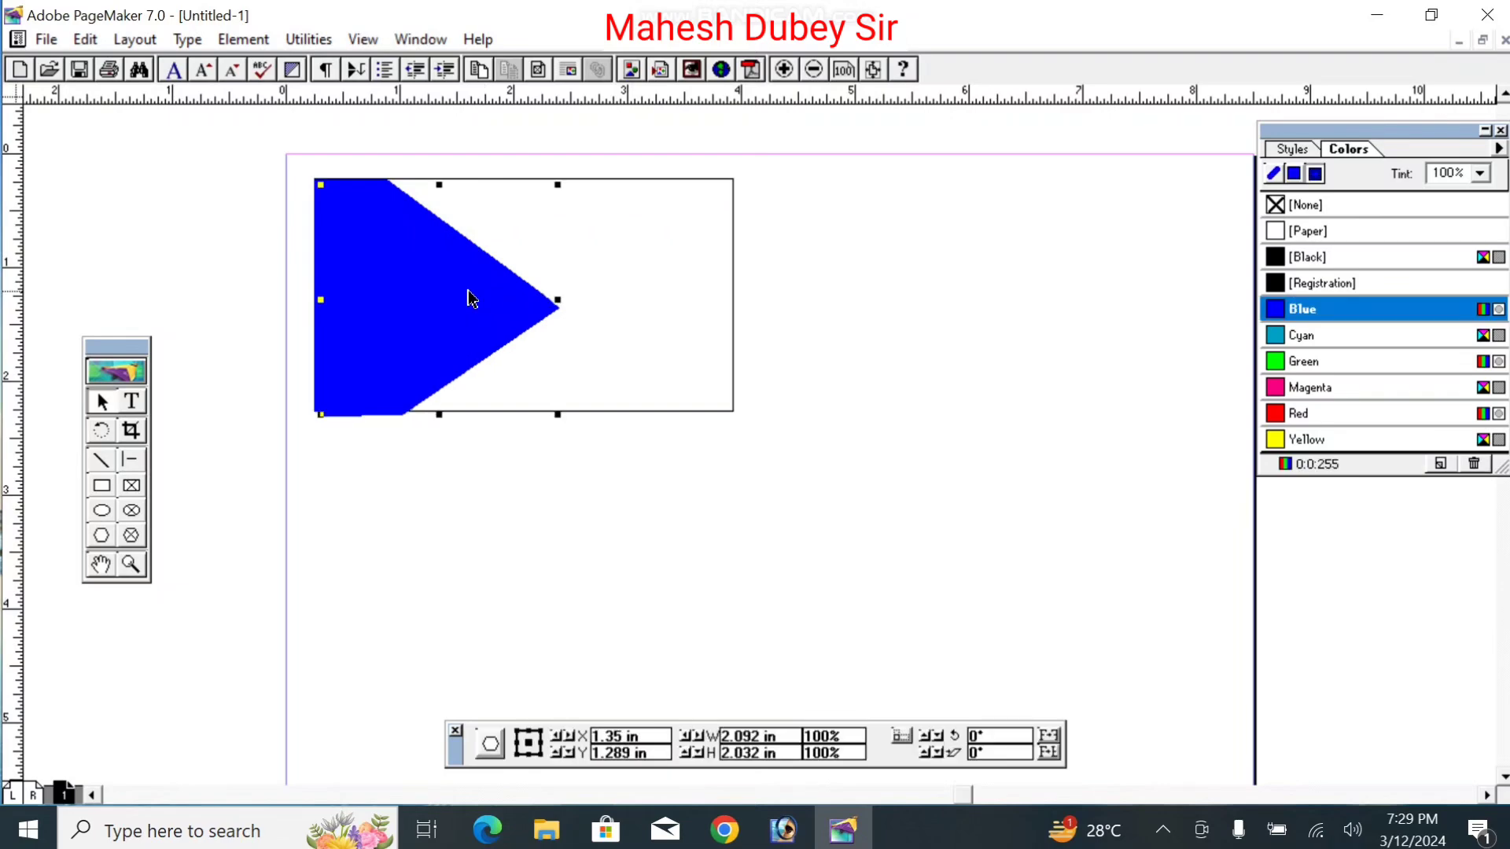
left_click_drag(452, 293, 722, 309)
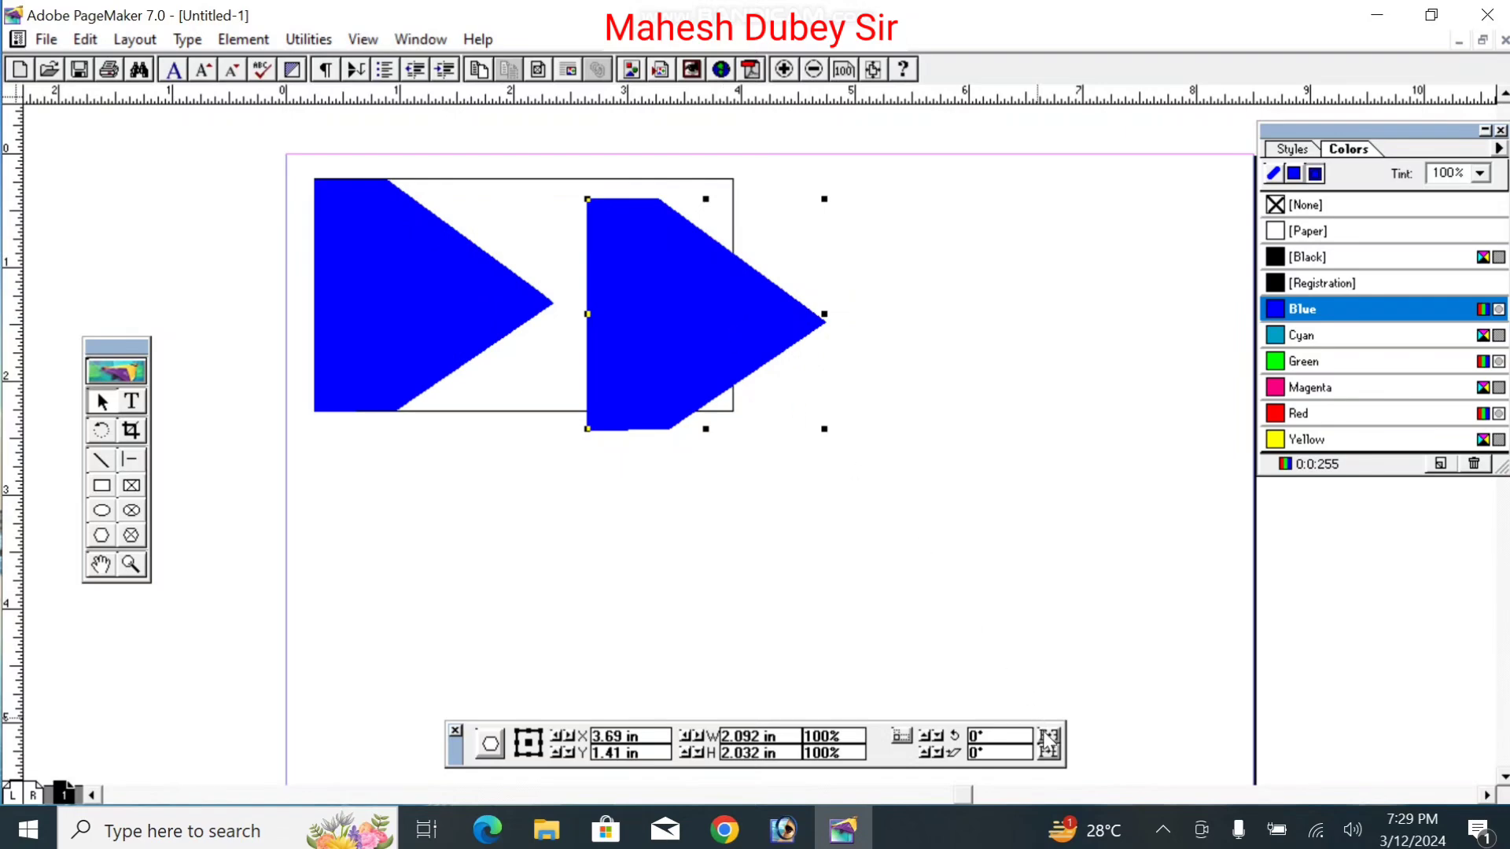
left_click_drag(1011, 735, 873, 736)
key("Return")
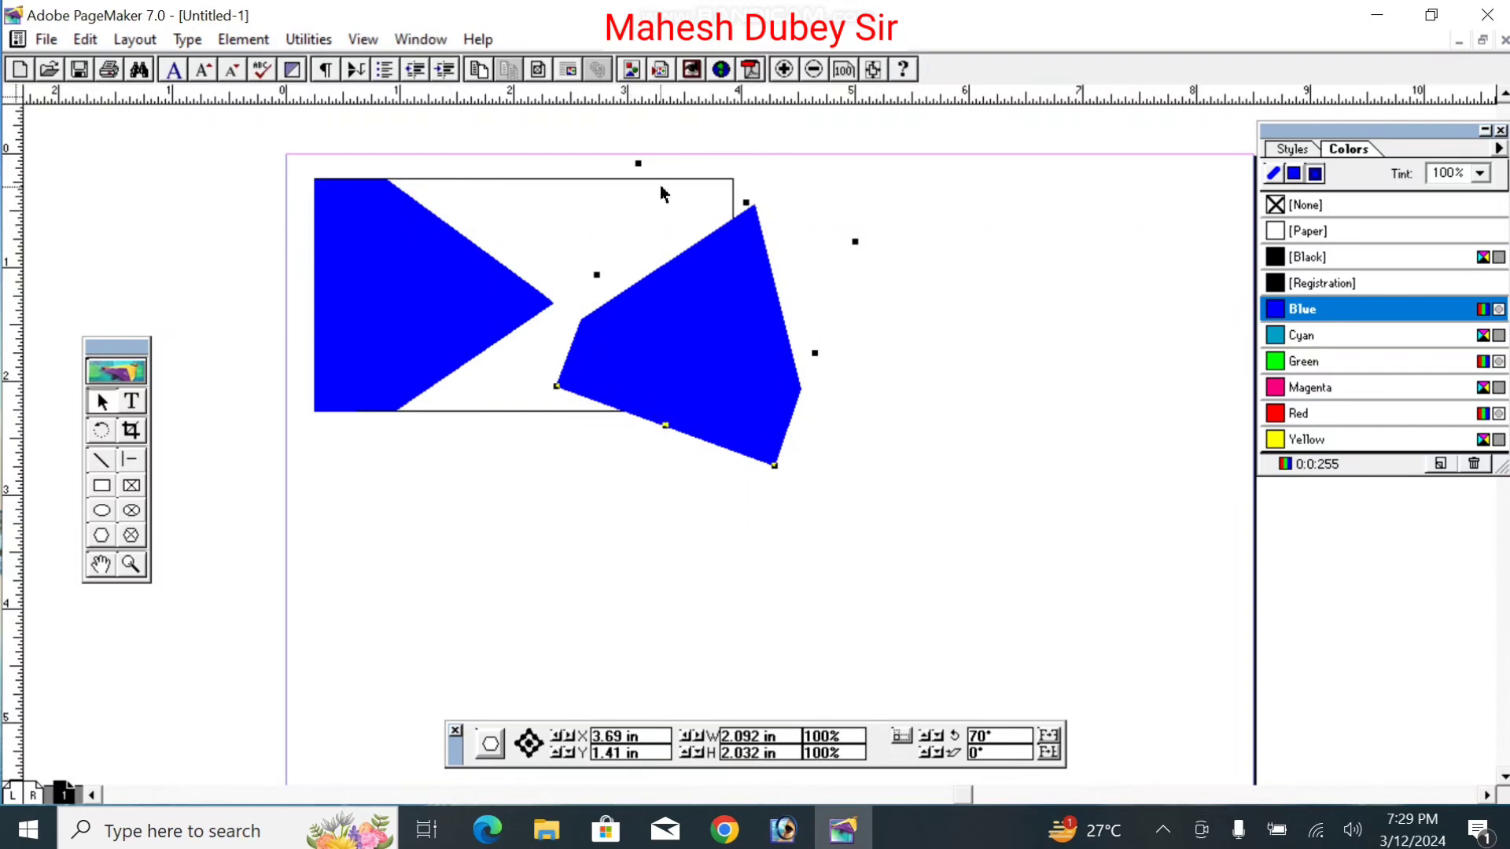
left_click(101, 437)
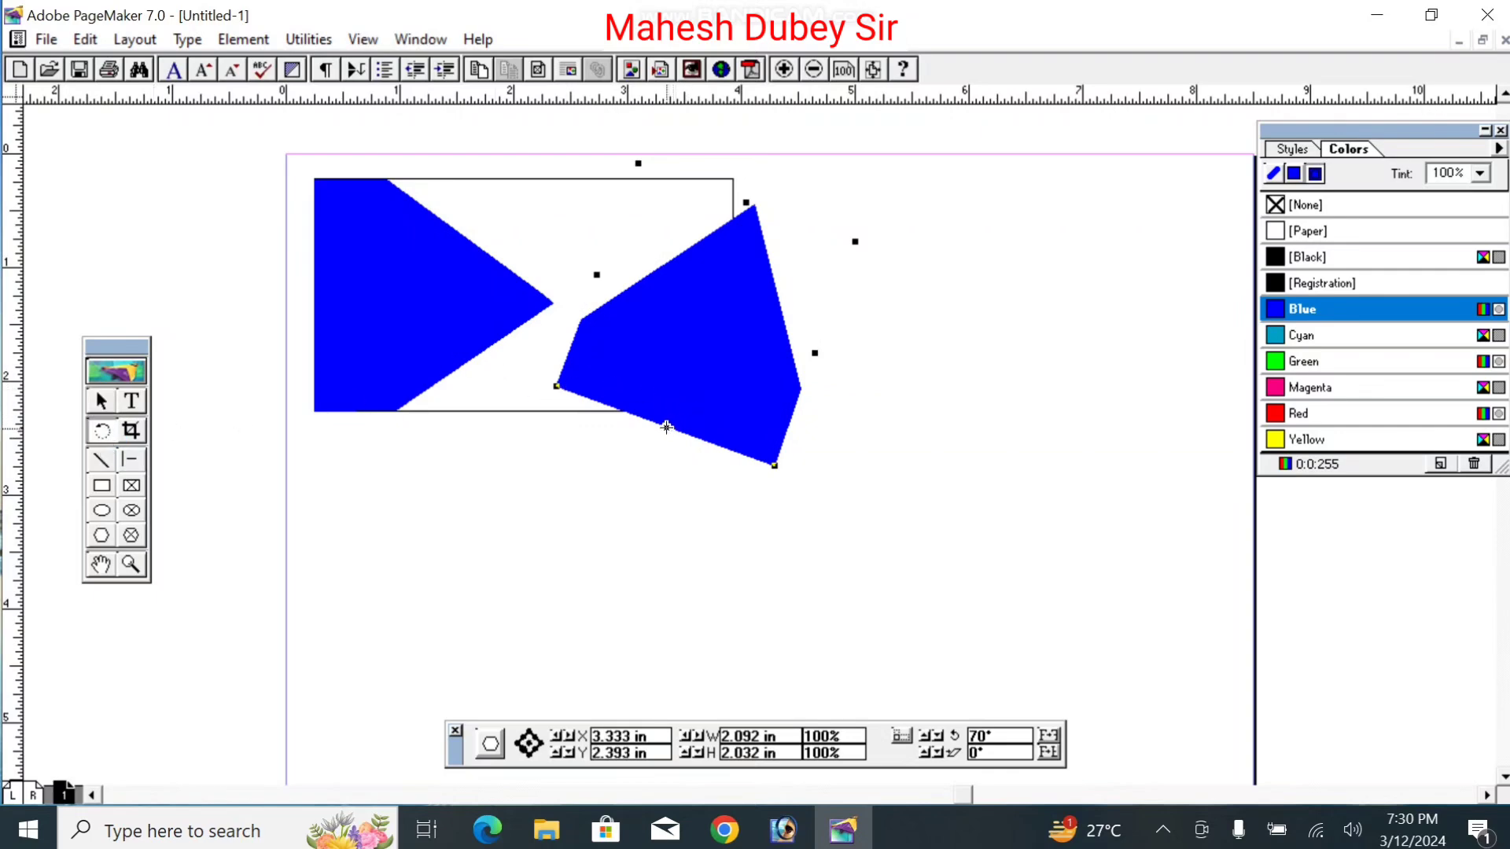
left_click_drag(666, 425, 630, 438)
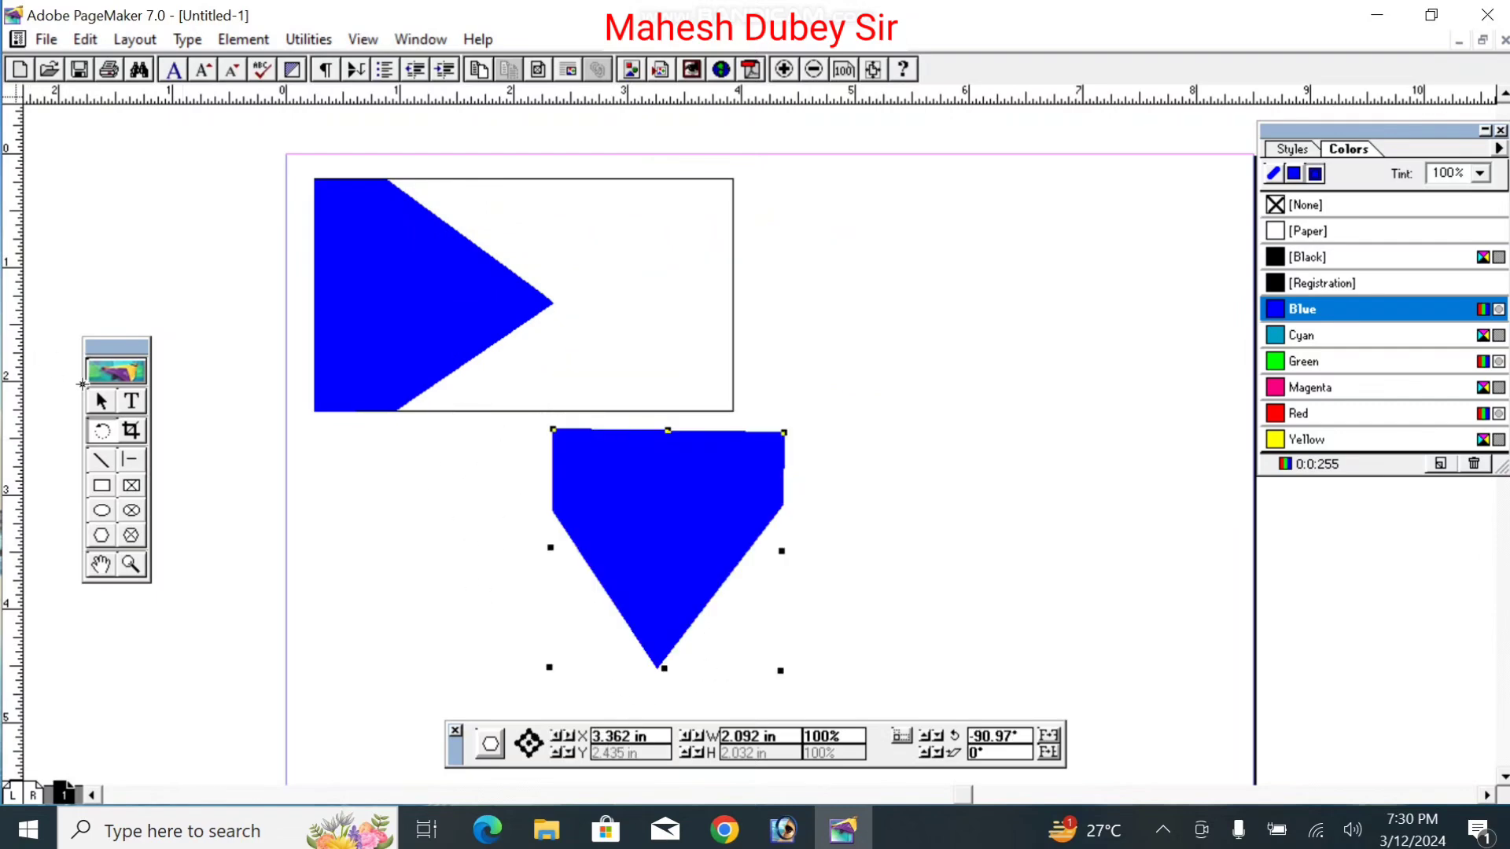
Step: Move the rotated copy onto the card's top and drag its corners to slant its lower edge
left_click(102, 401)
left_click_drag(726, 558, 622, 312)
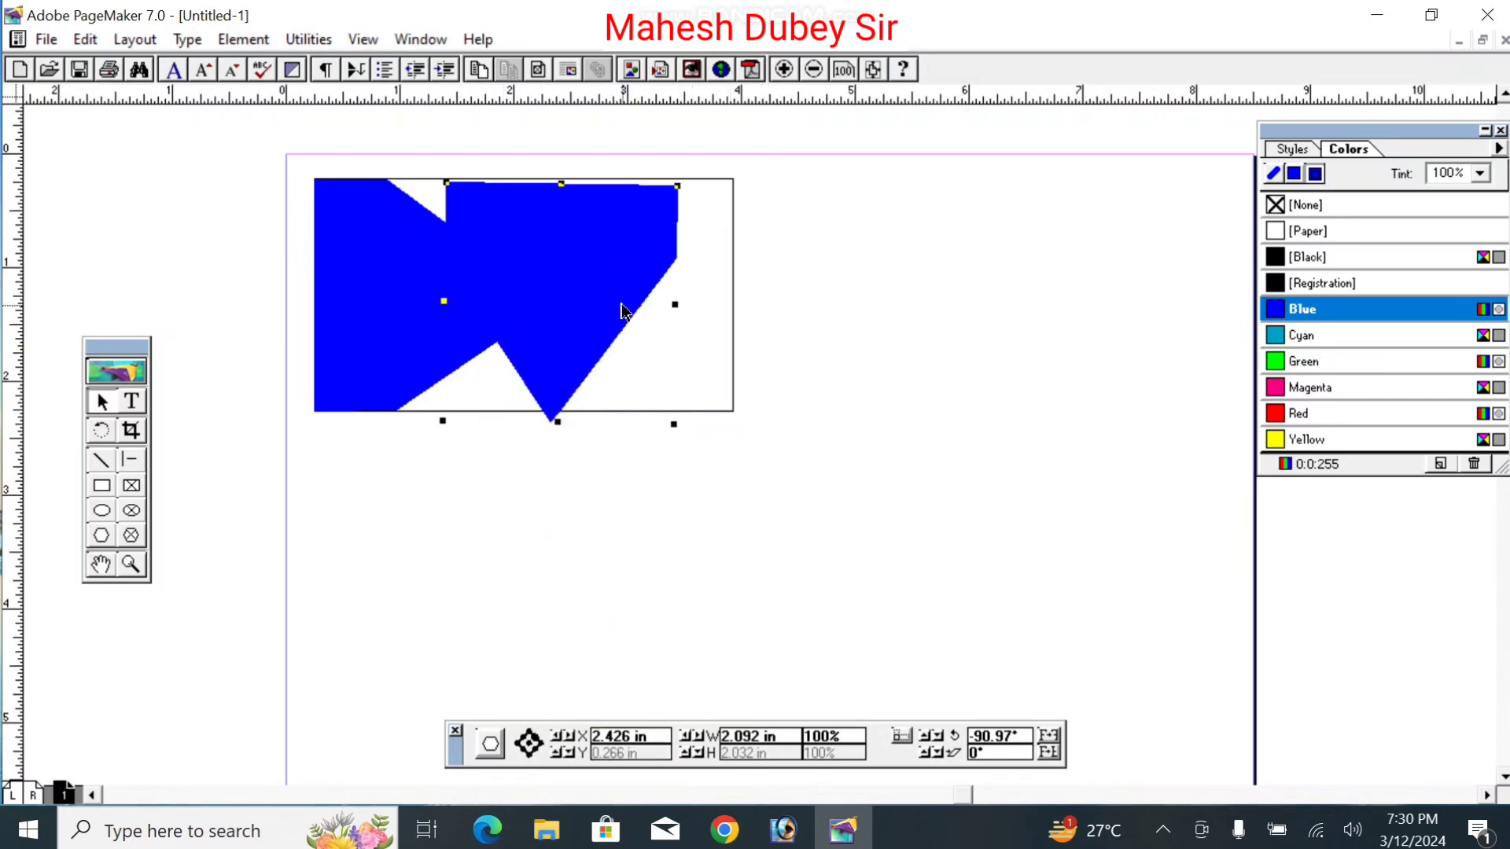
key("Up")
key("Up")
key("Up")
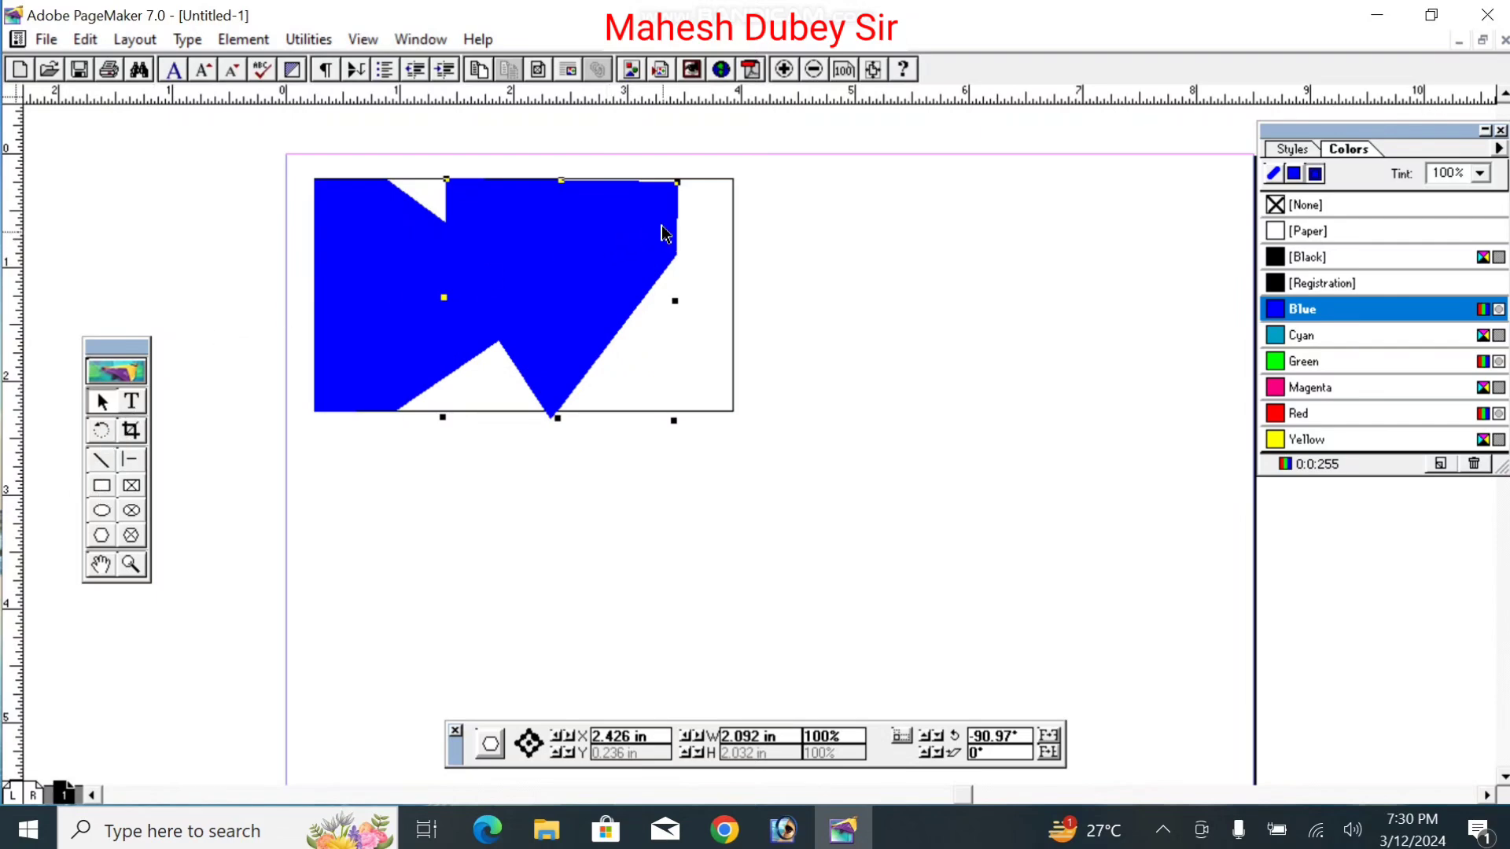
left_click(679, 187)
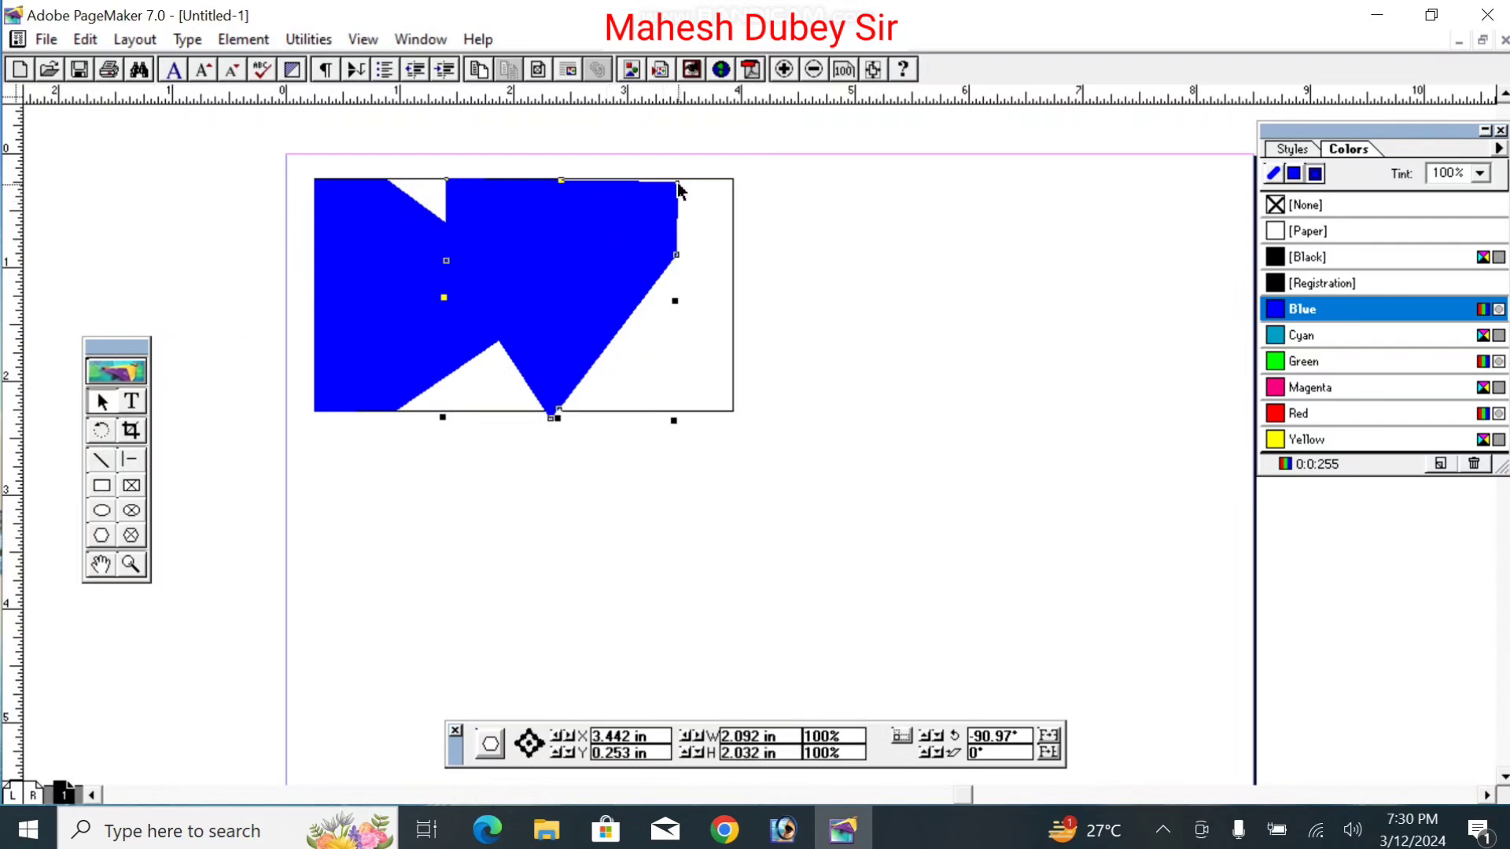
left_click_drag(679, 189, 681, 180)
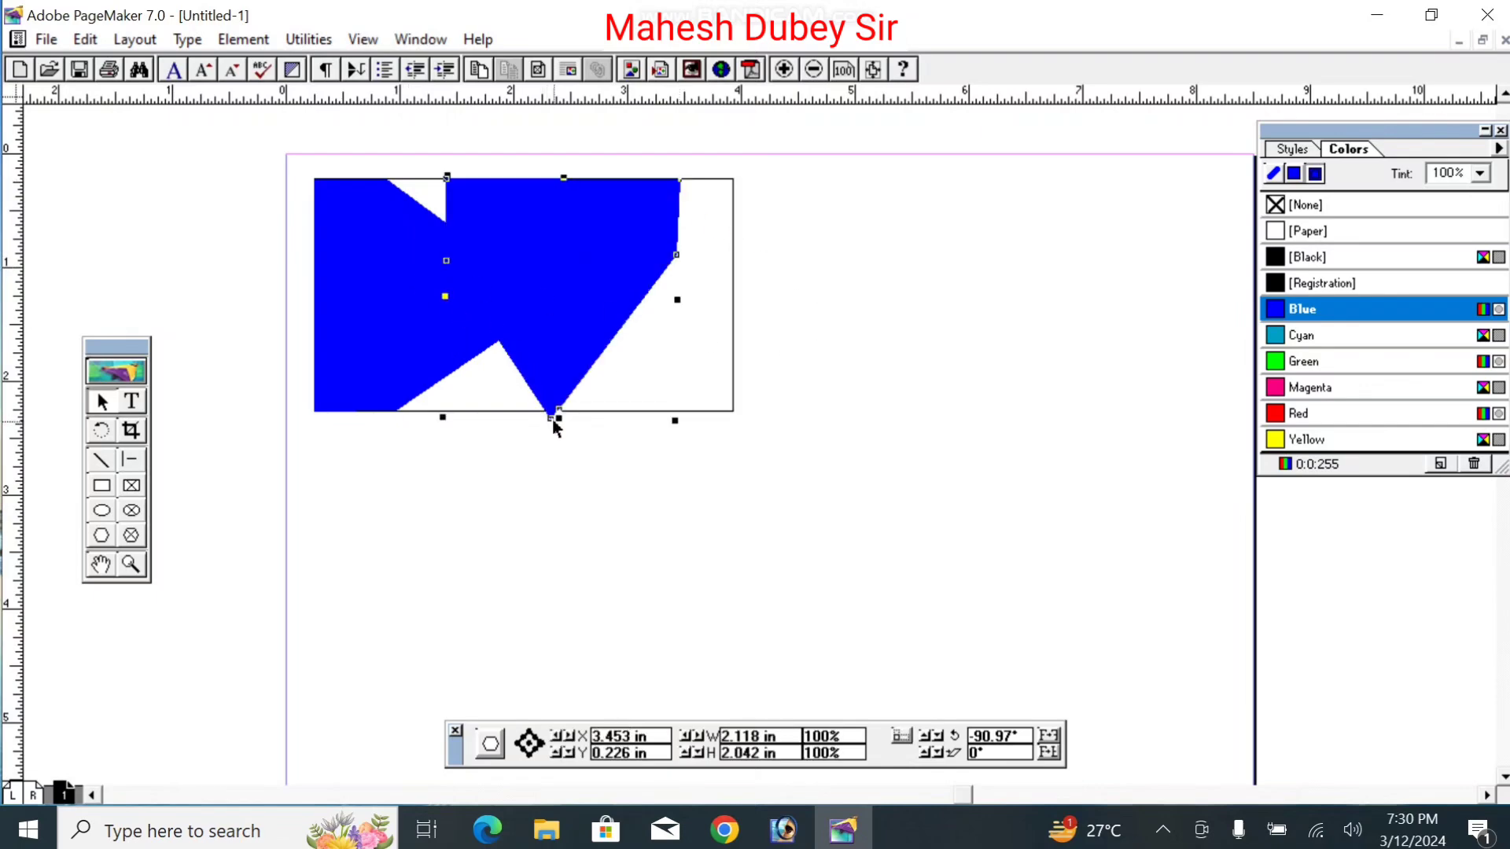
left_click_drag(555, 426, 569, 307)
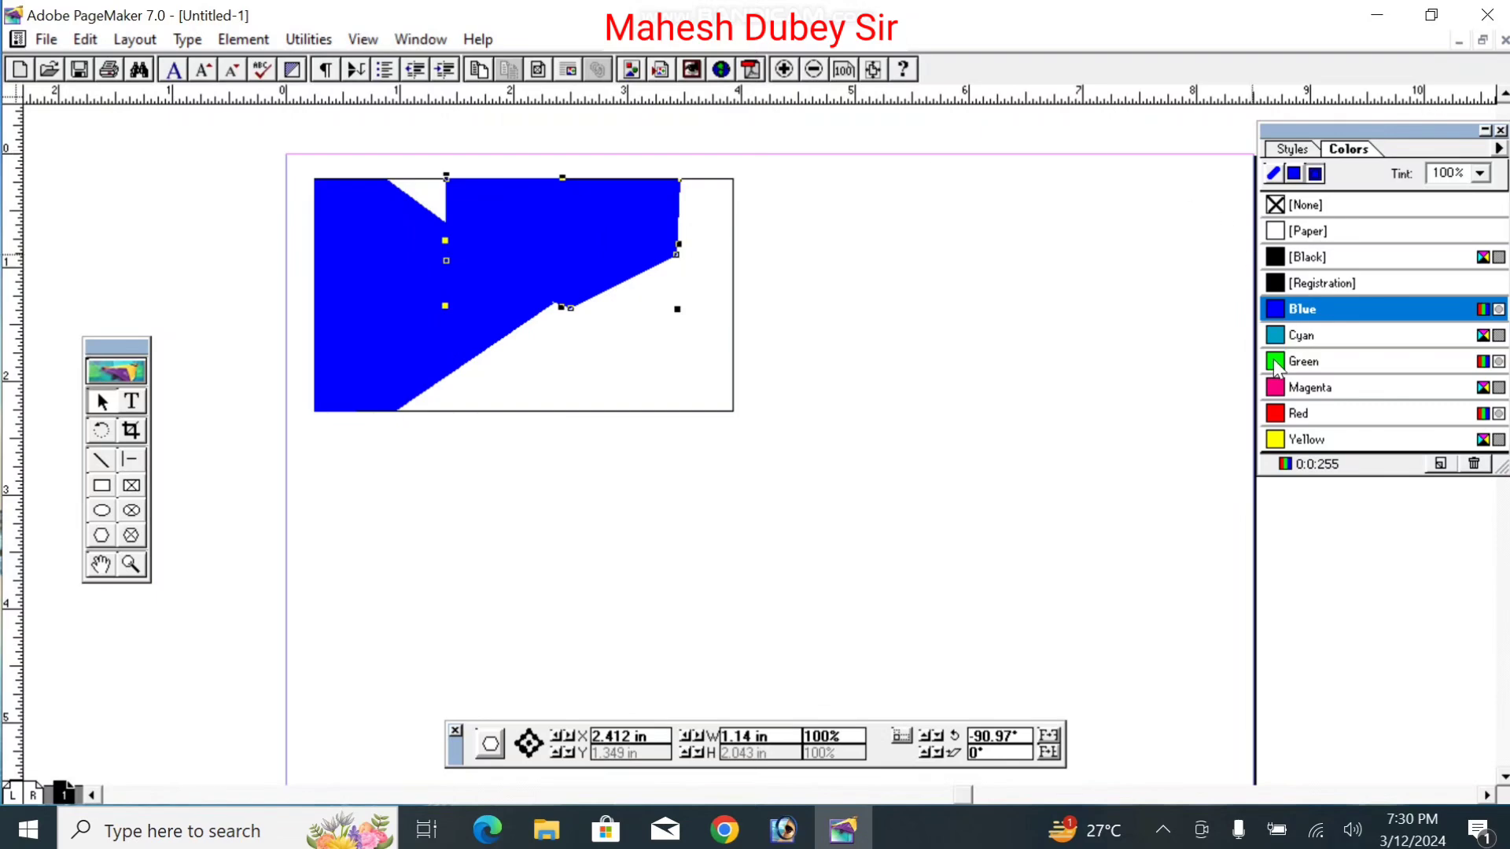
Step: Colour the top copy Red and drag its vertices to the top edge, blue diagonal and top-right corner
left_click(1297, 413)
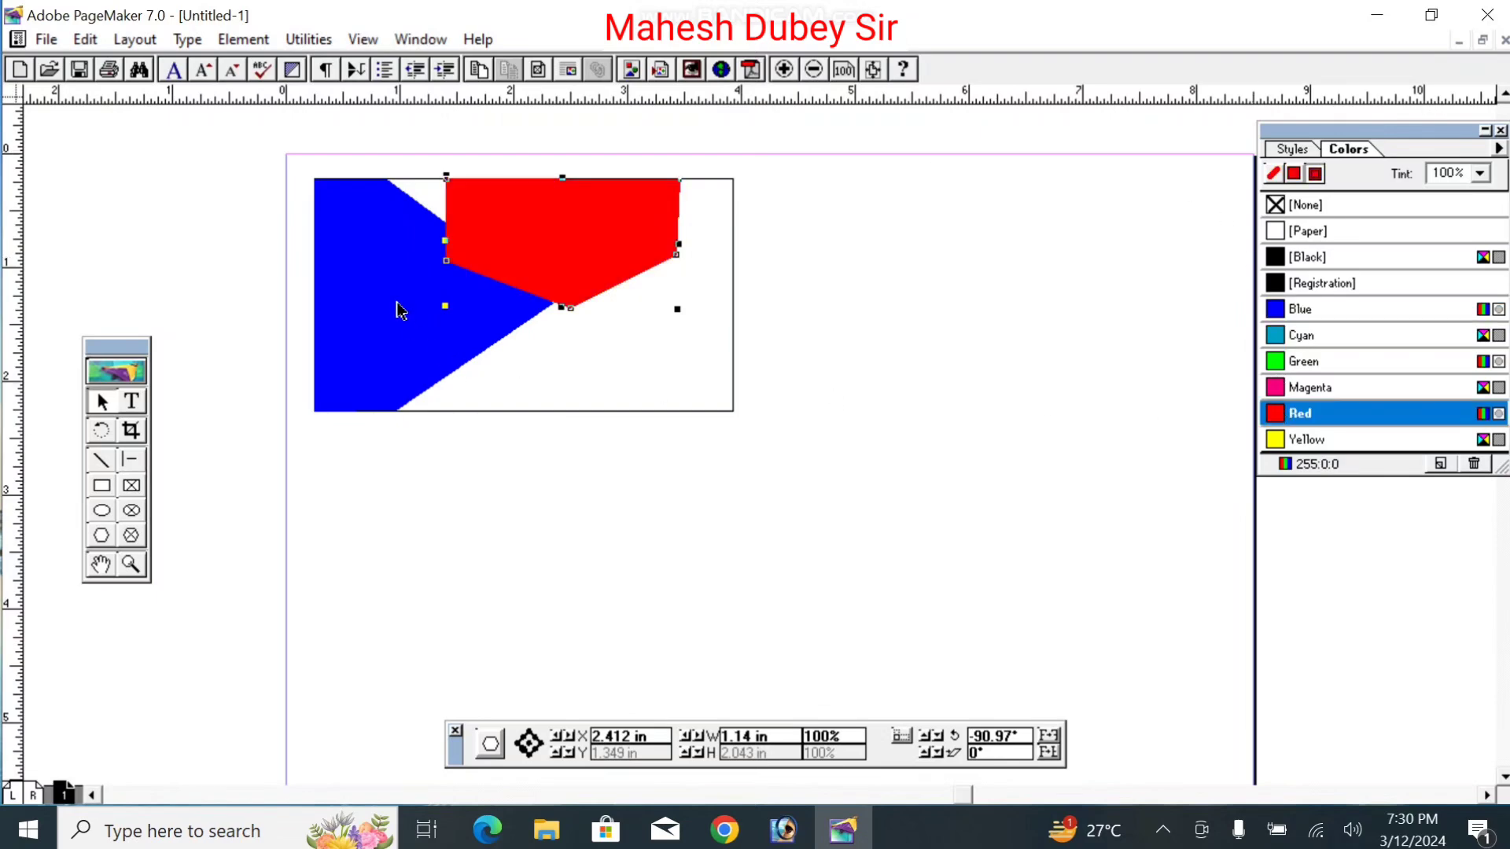
left_click_drag(445, 267, 385, 177)
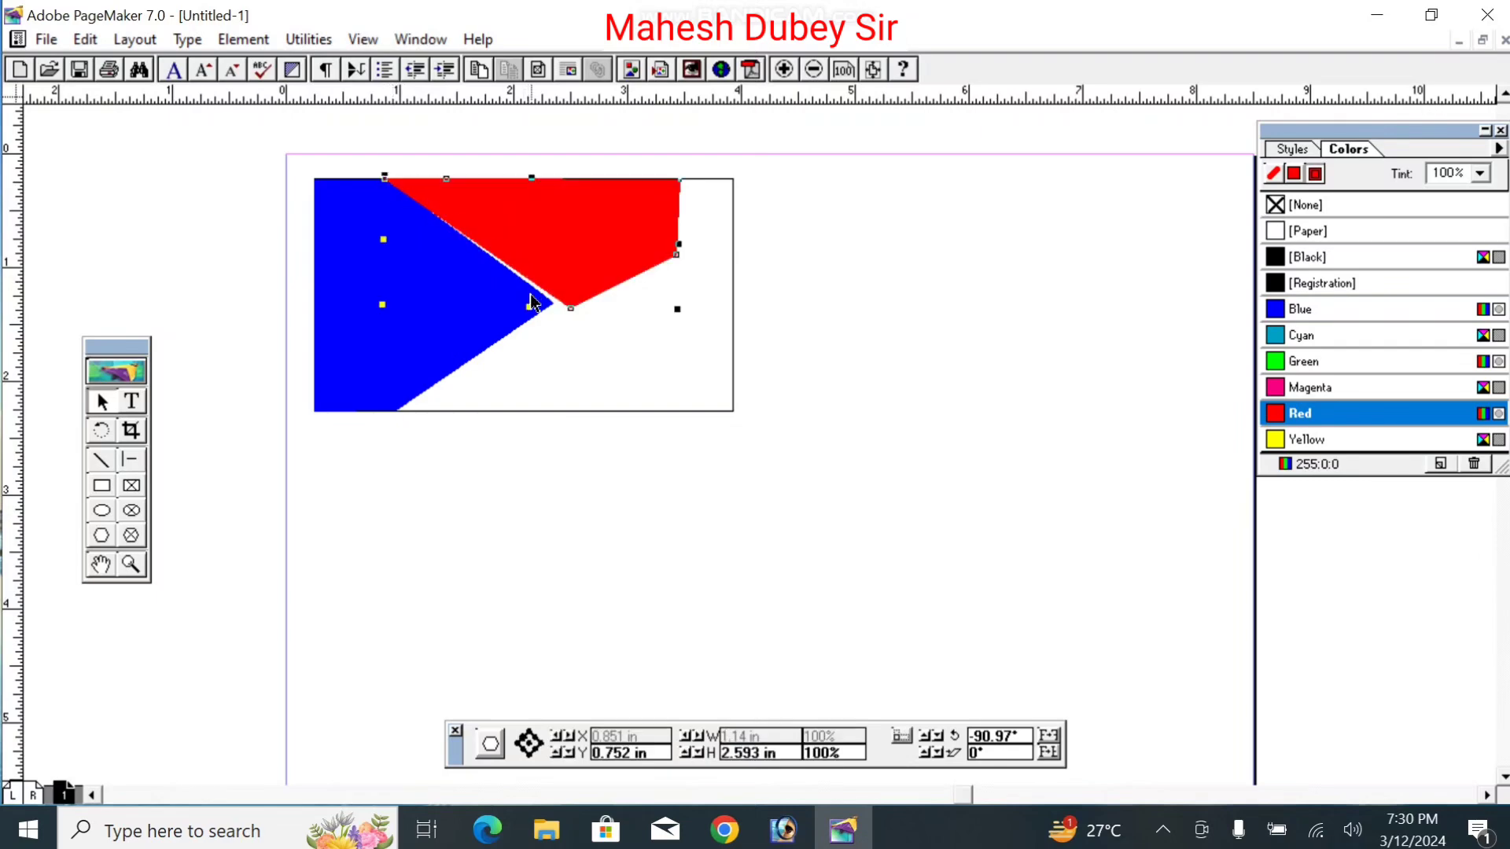
left_click_drag(571, 310, 553, 303)
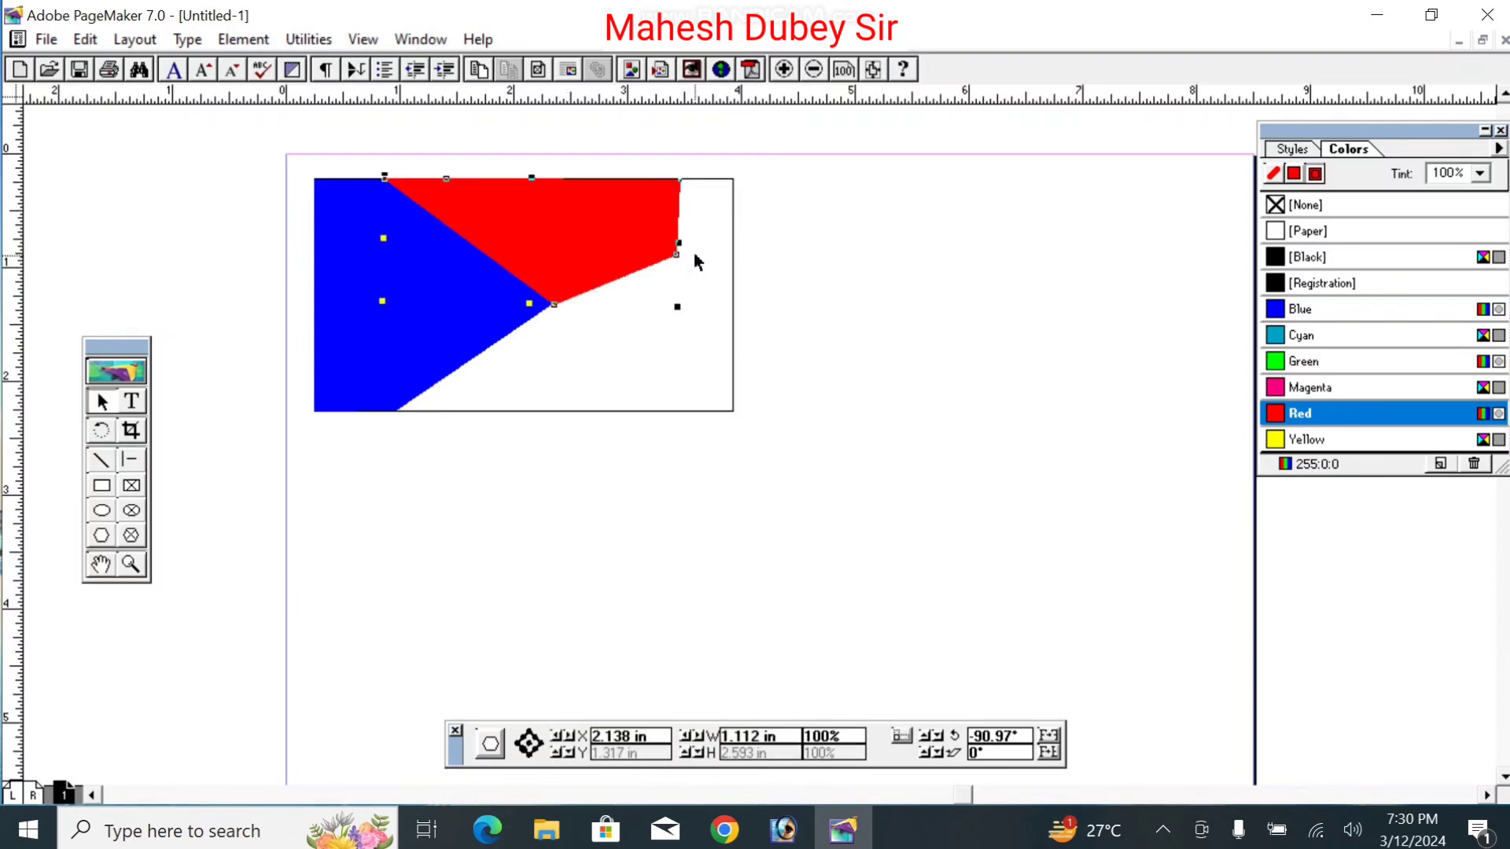
left_click_drag(678, 254, 714, 181)
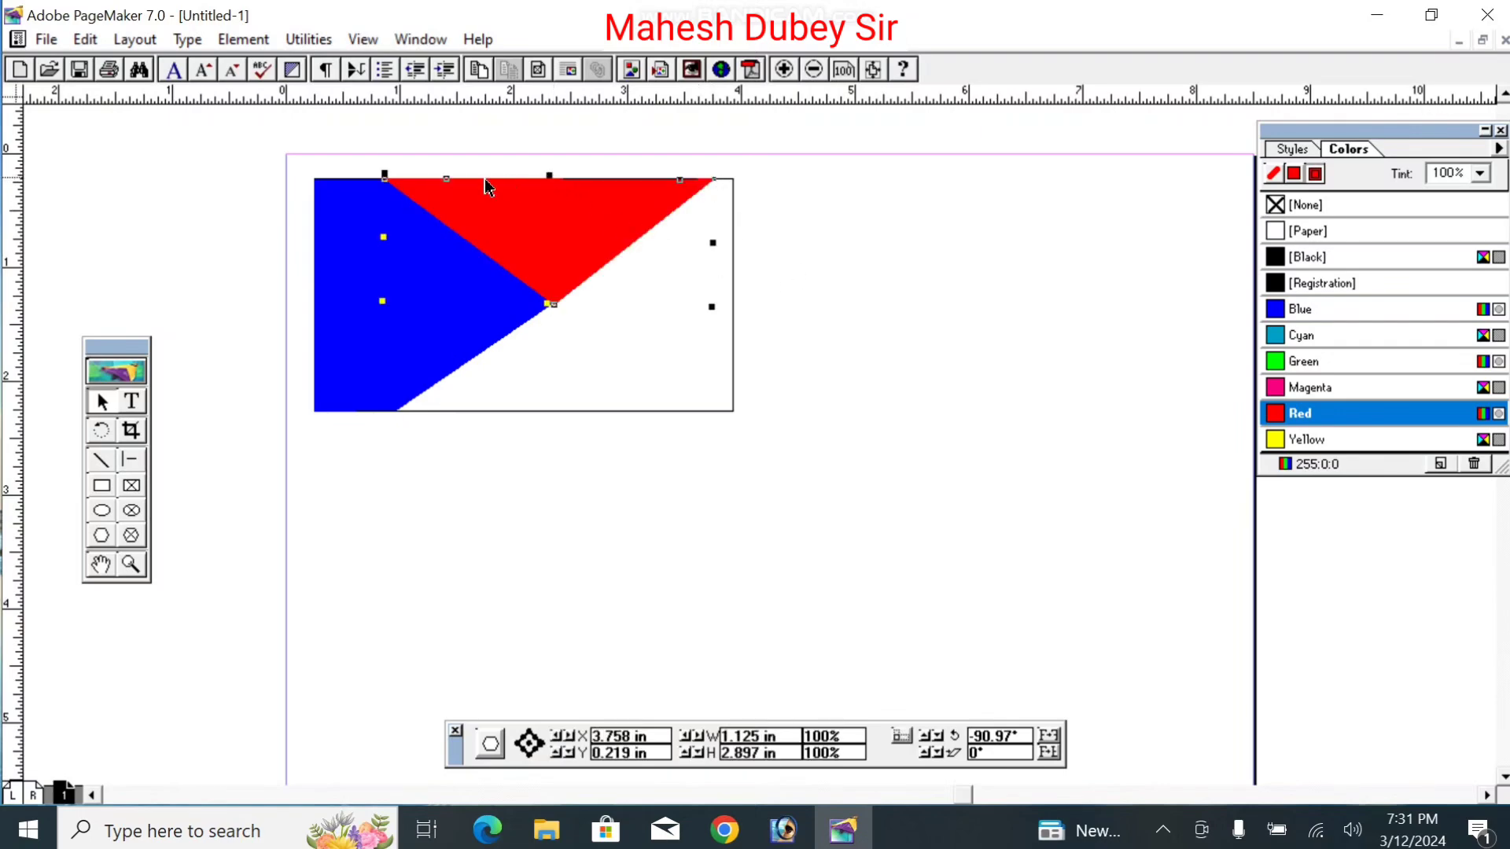
Step: Align the red triangle's top-right vertex with the card corner and top-left vertex with the blue edge
left_click(447, 183)
left_click(853, 317)
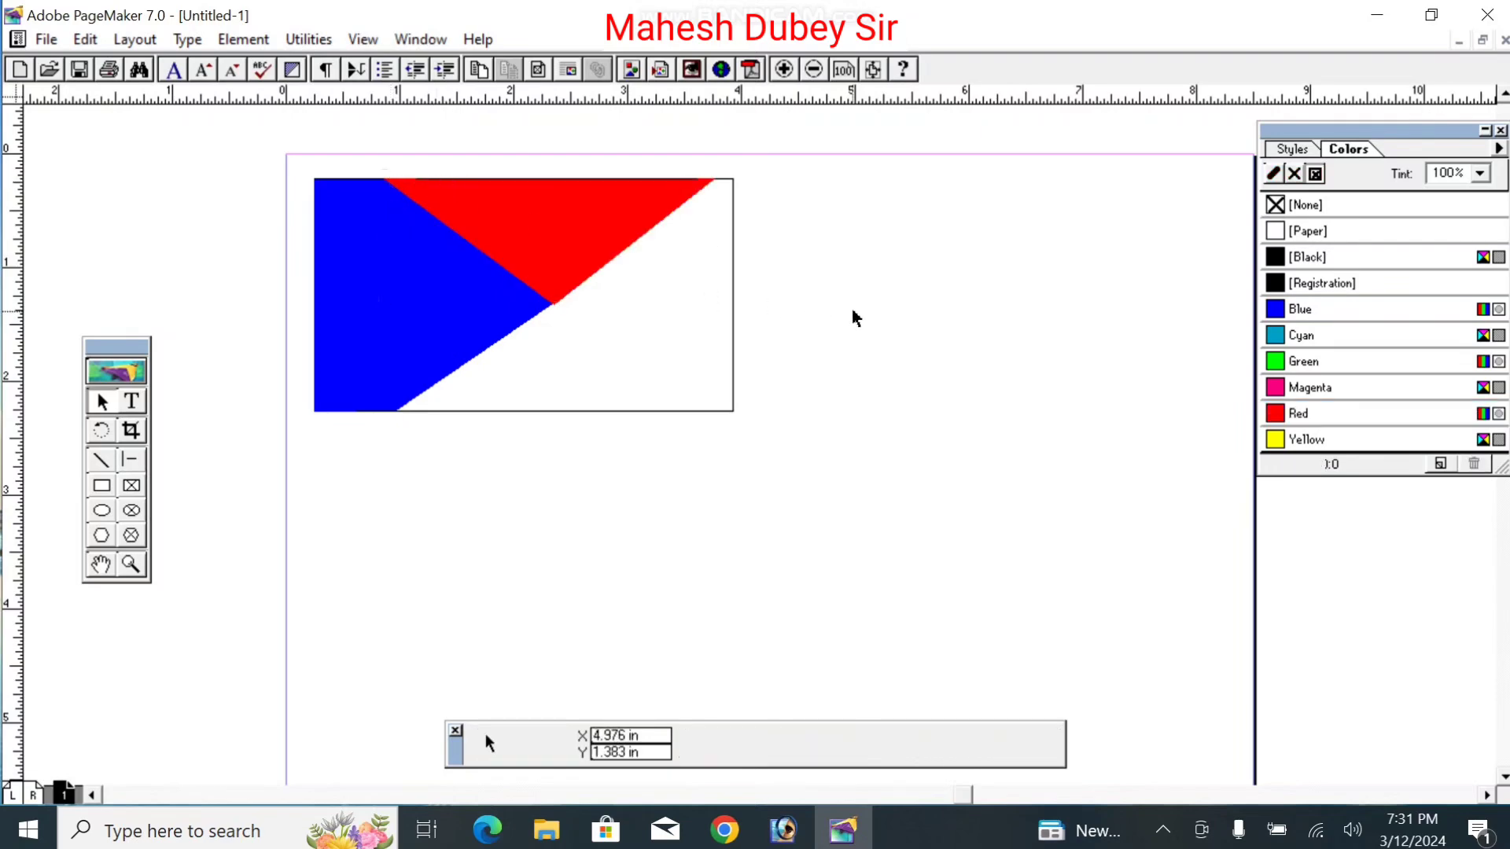
left_click(681, 206)
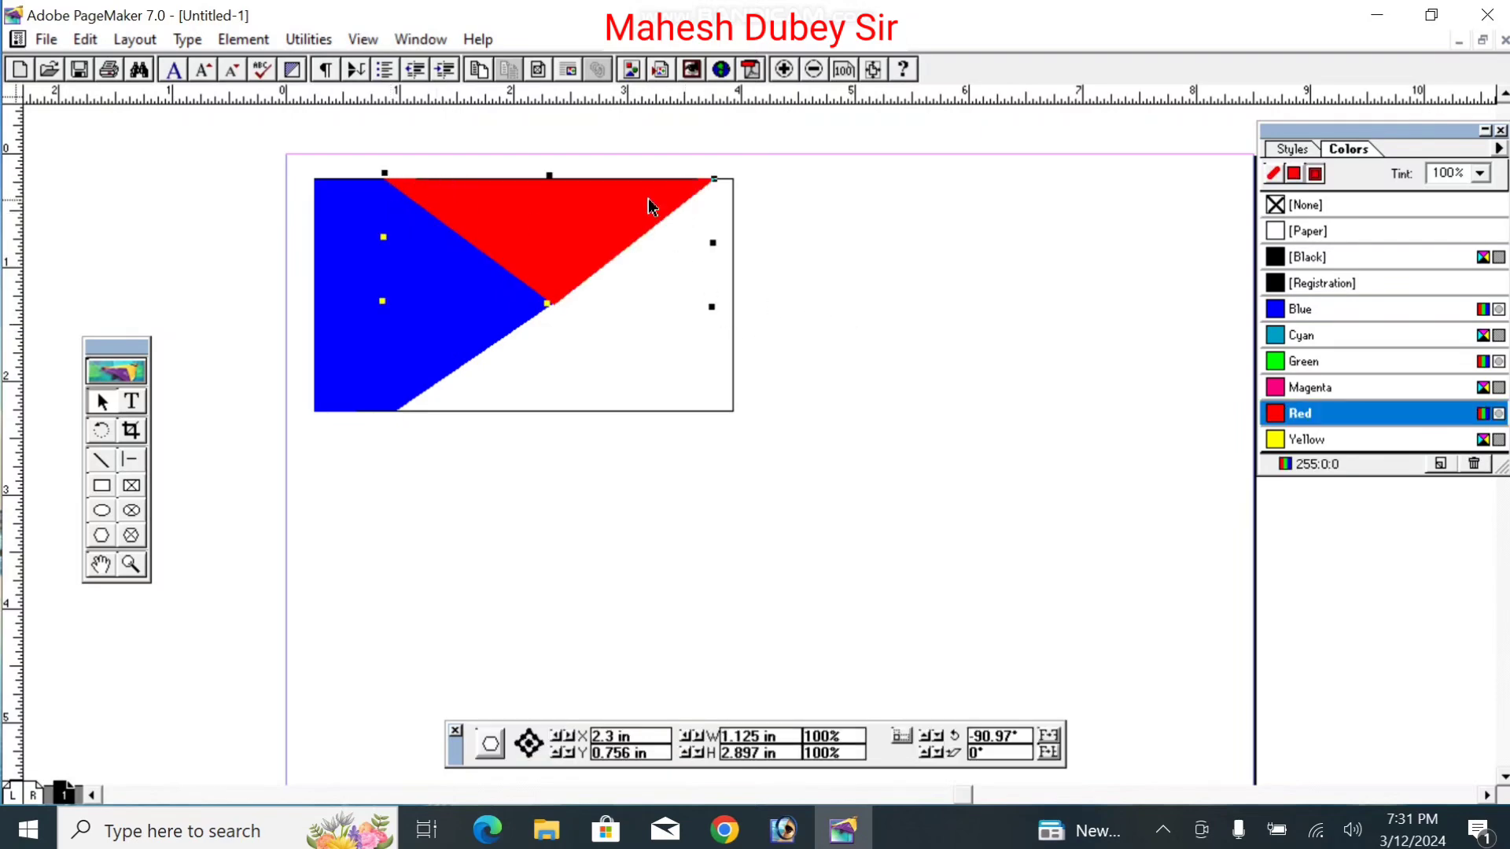
double_click(560, 181)
left_click_drag(712, 180, 718, 178)
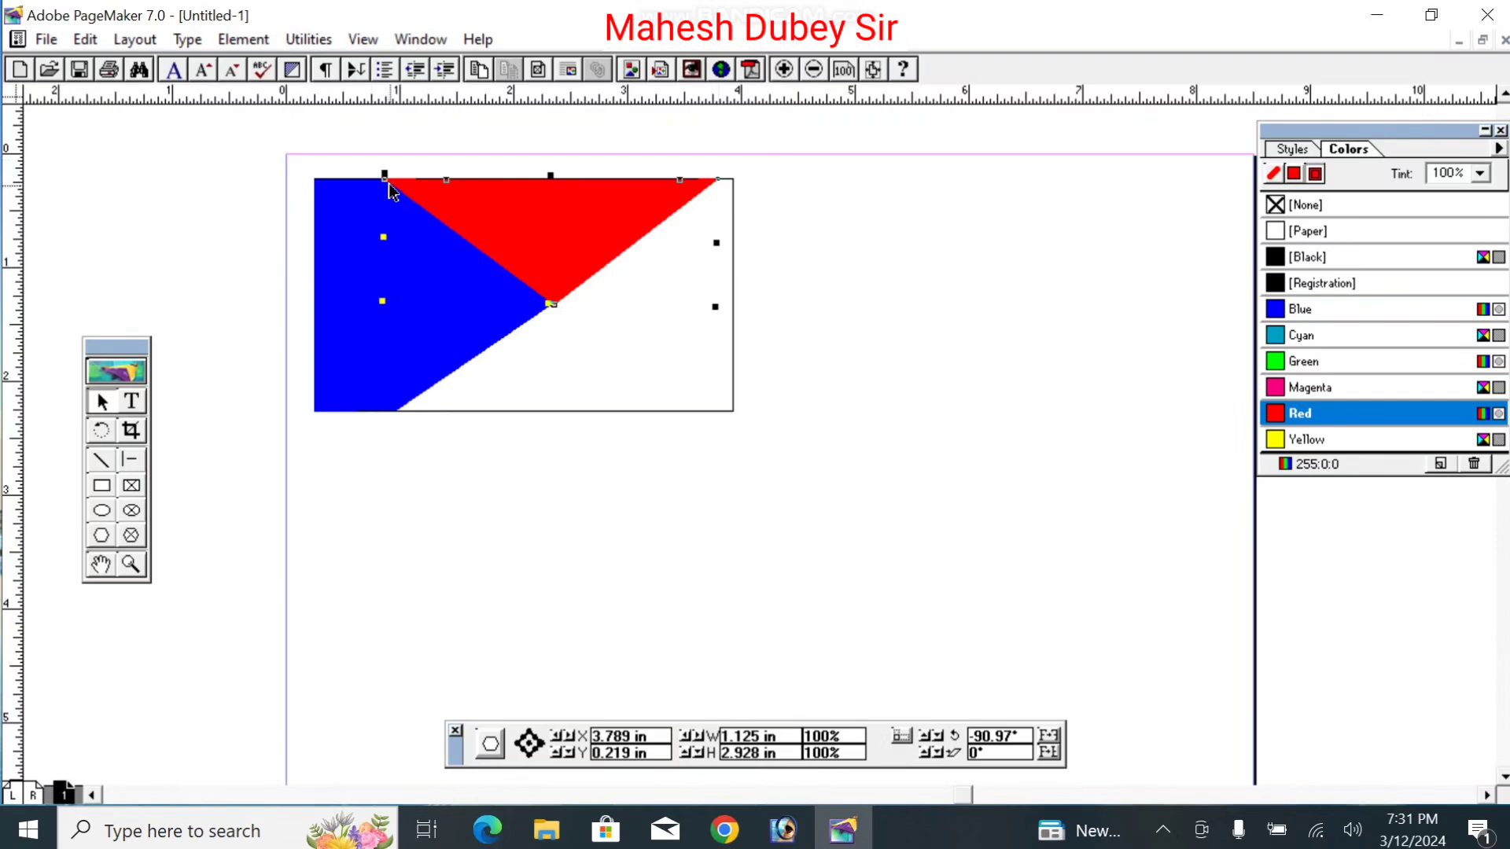
left_click_drag(384, 181, 388, 180)
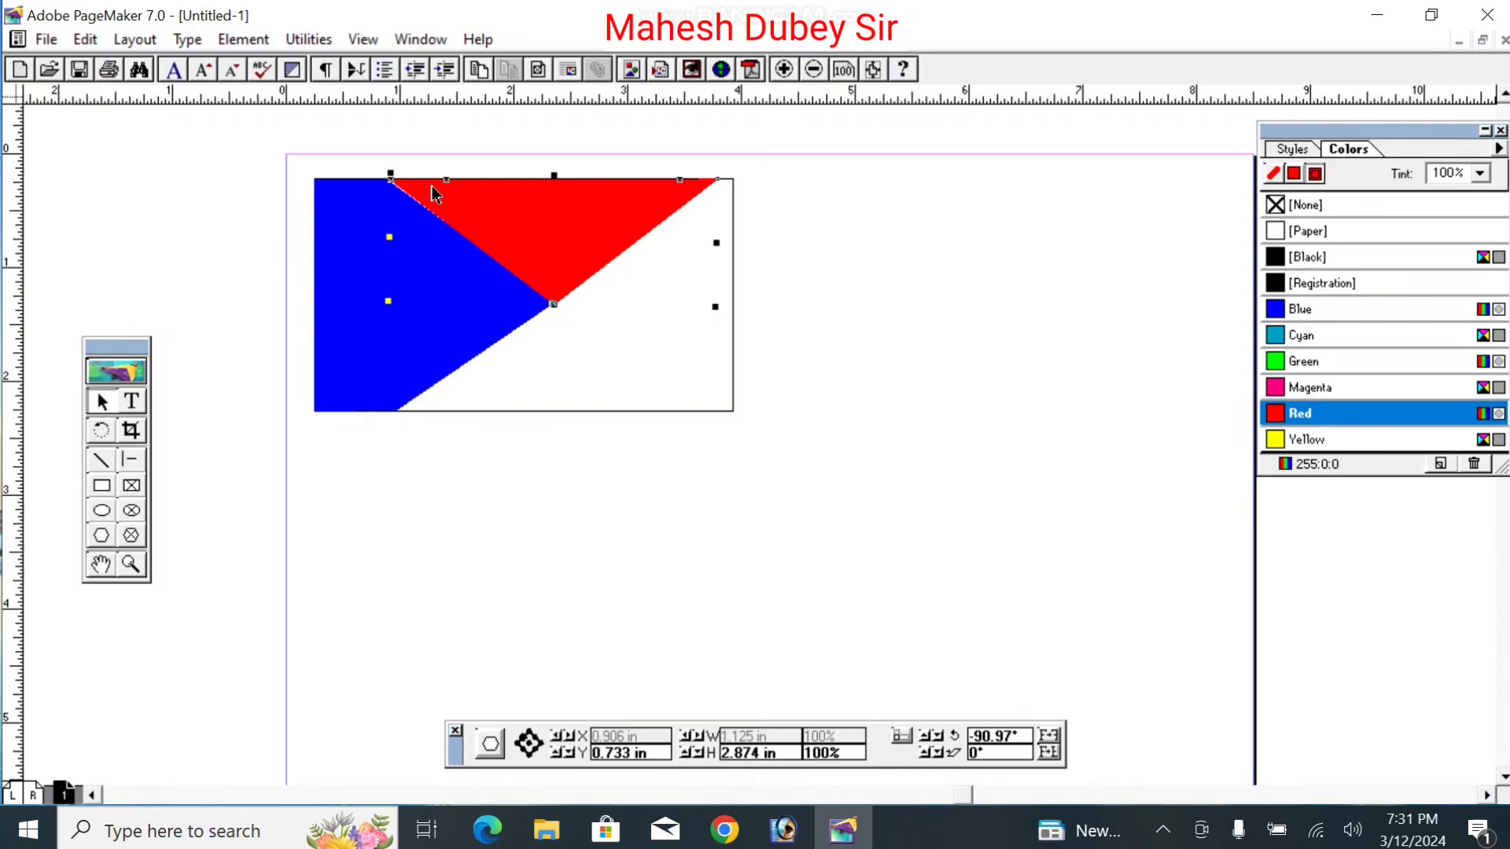
left_click(890, 310)
Step: Reselect the red triangle and fine-tune its top-left corner flush against the blue shape
left_click(562, 249)
left_click(390, 175)
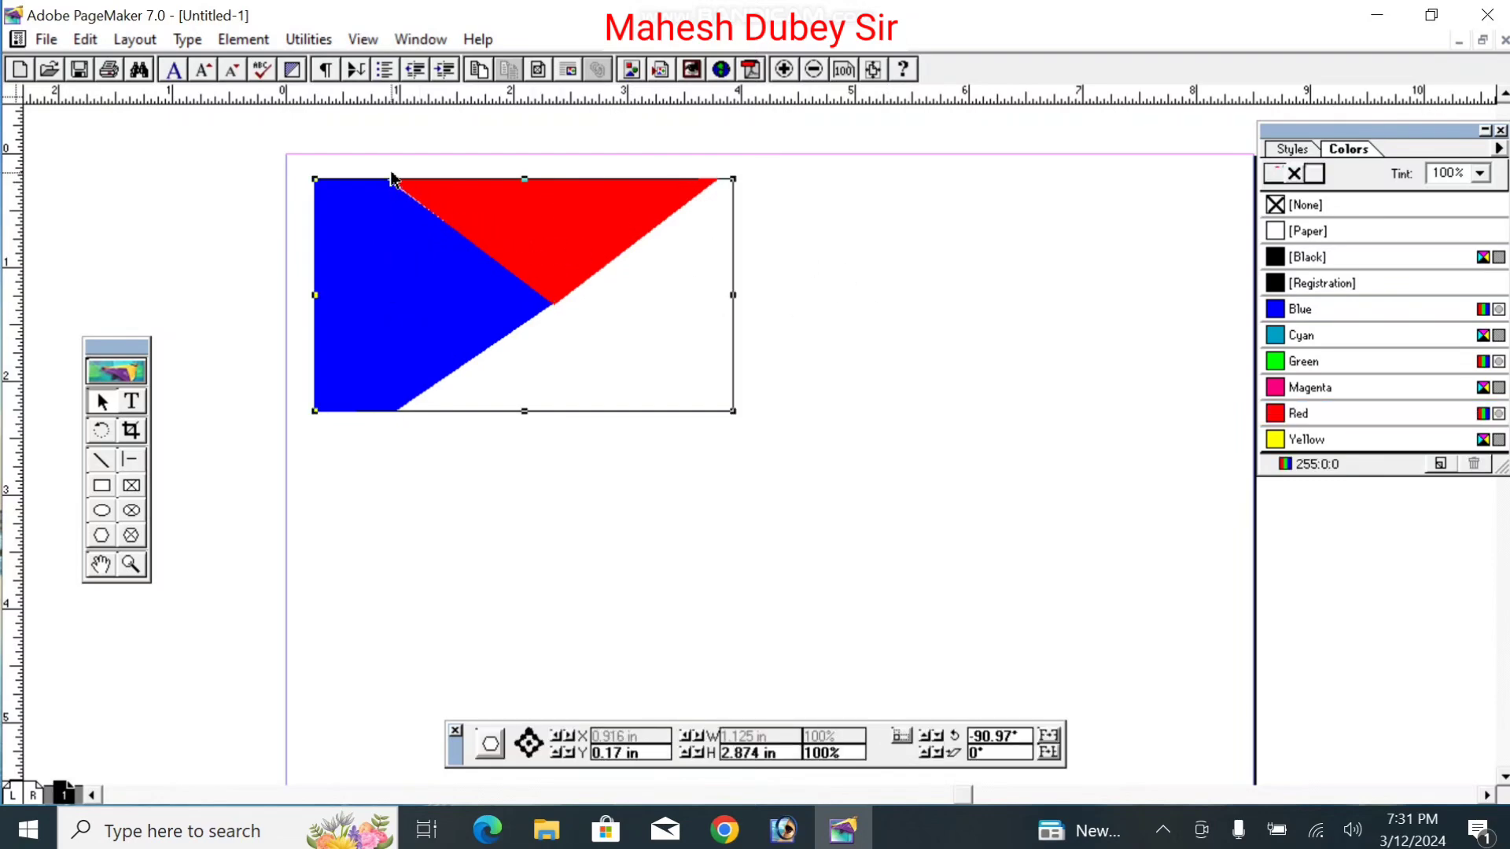
left_click(429, 208)
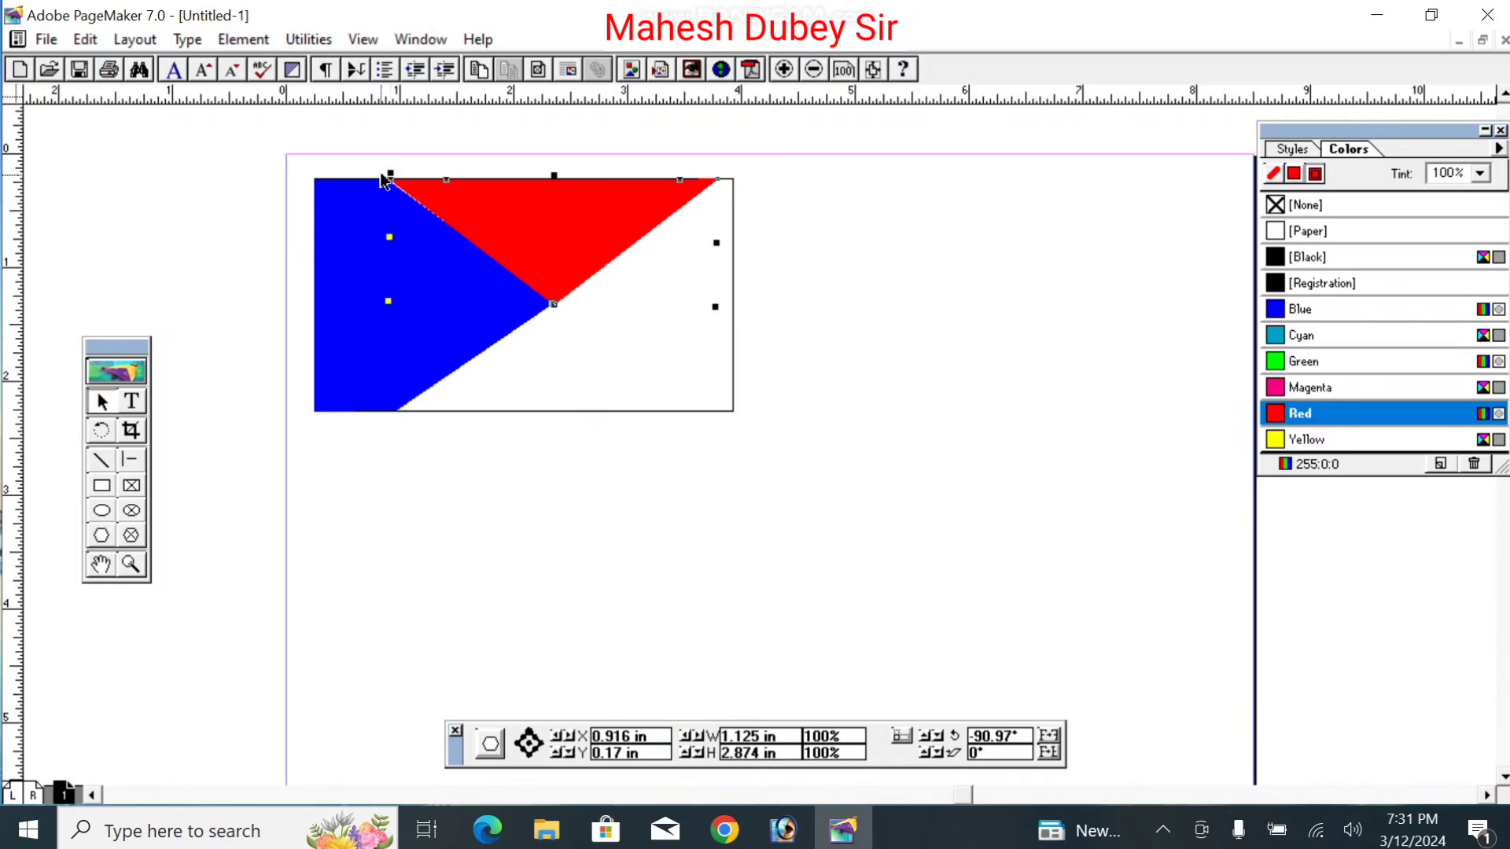
left_click_drag(391, 181, 391, 182)
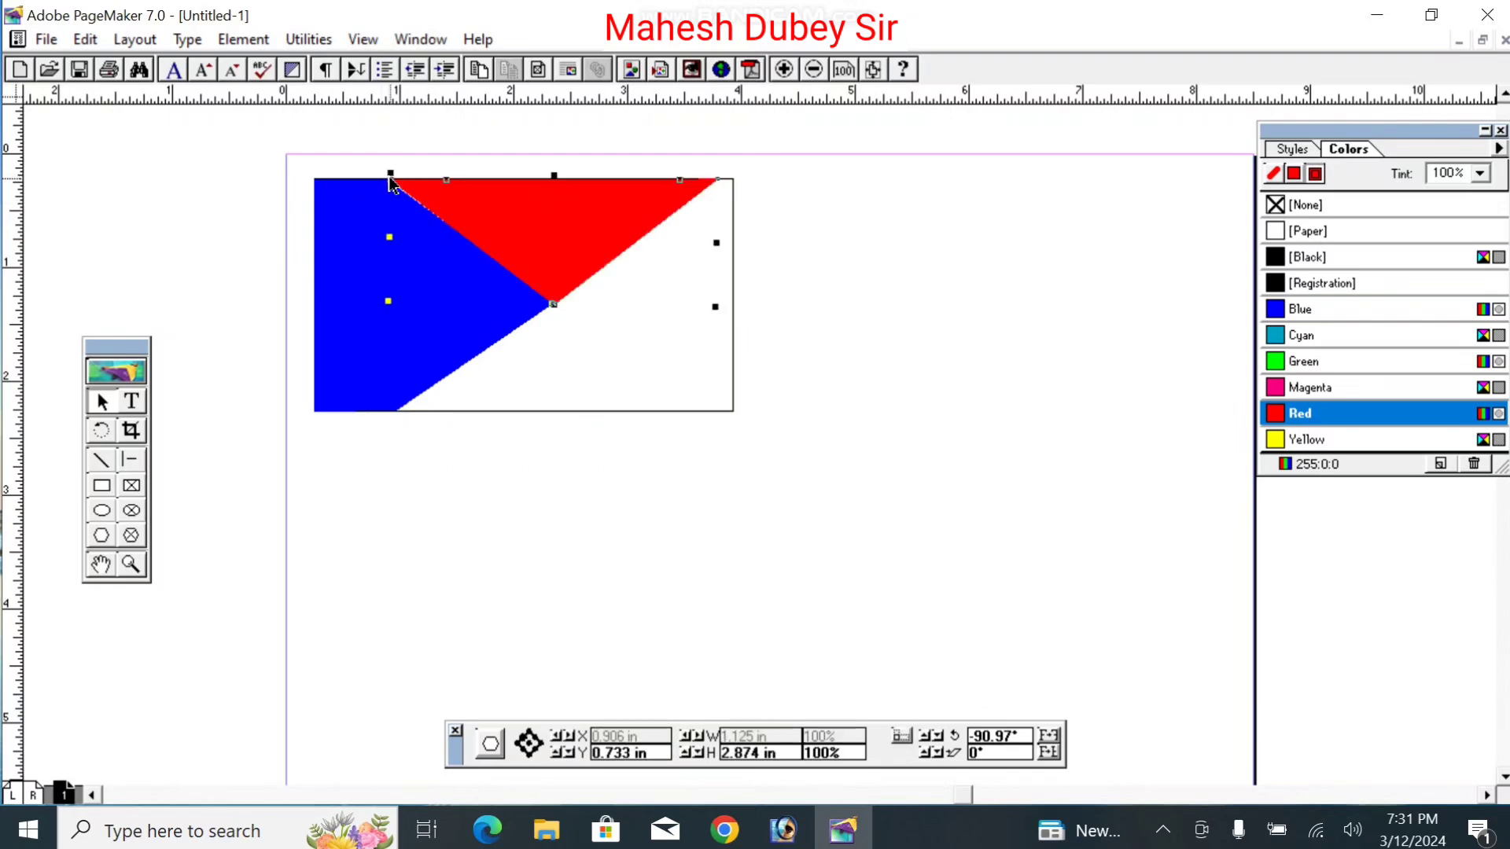
left_click(840, 291)
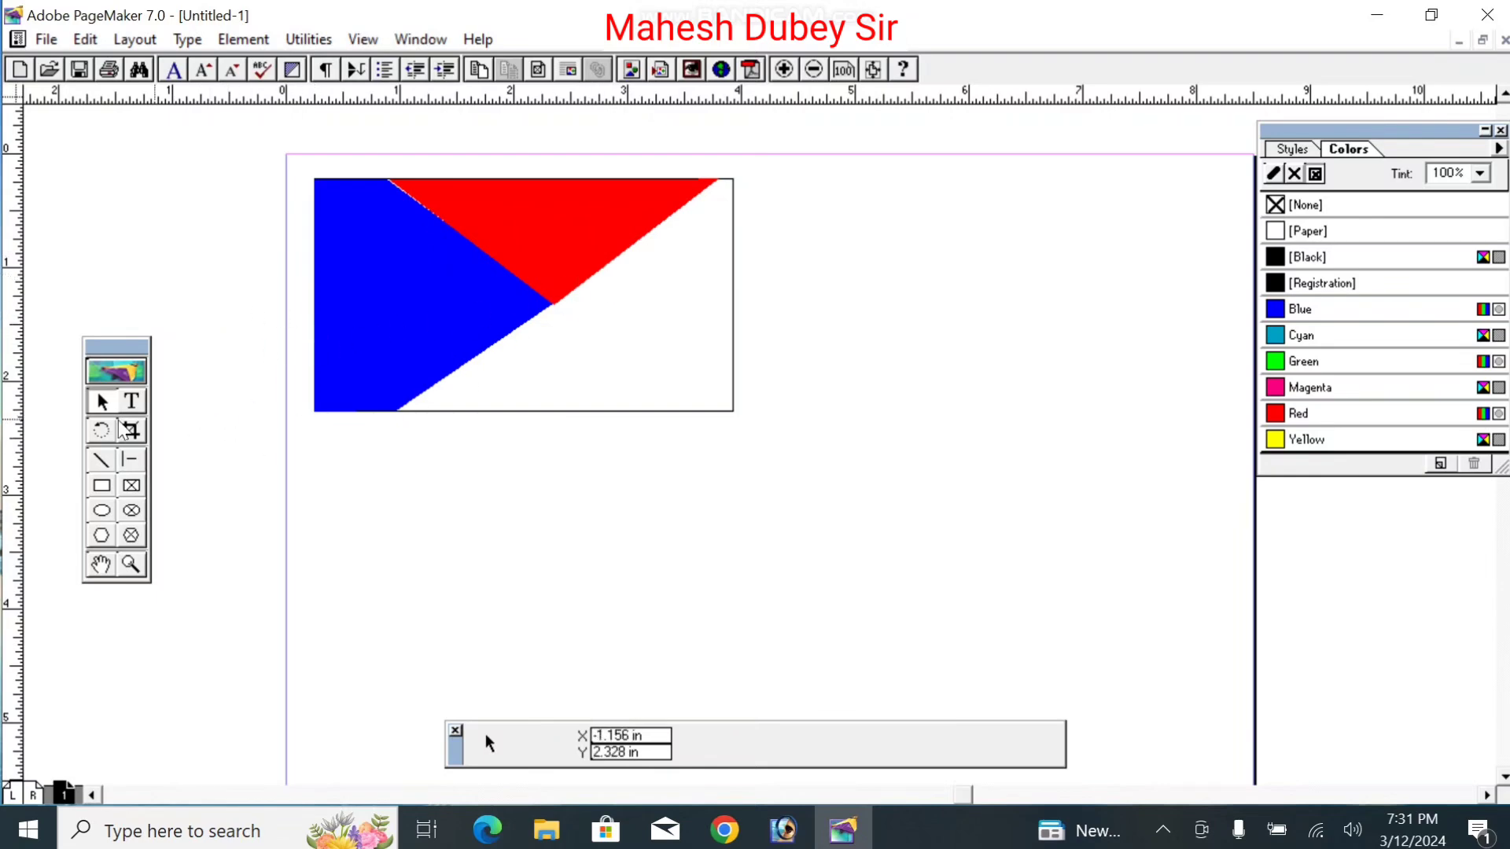
Step: Move the red triangle down and right, then undo that accidental move
left_click(102, 535)
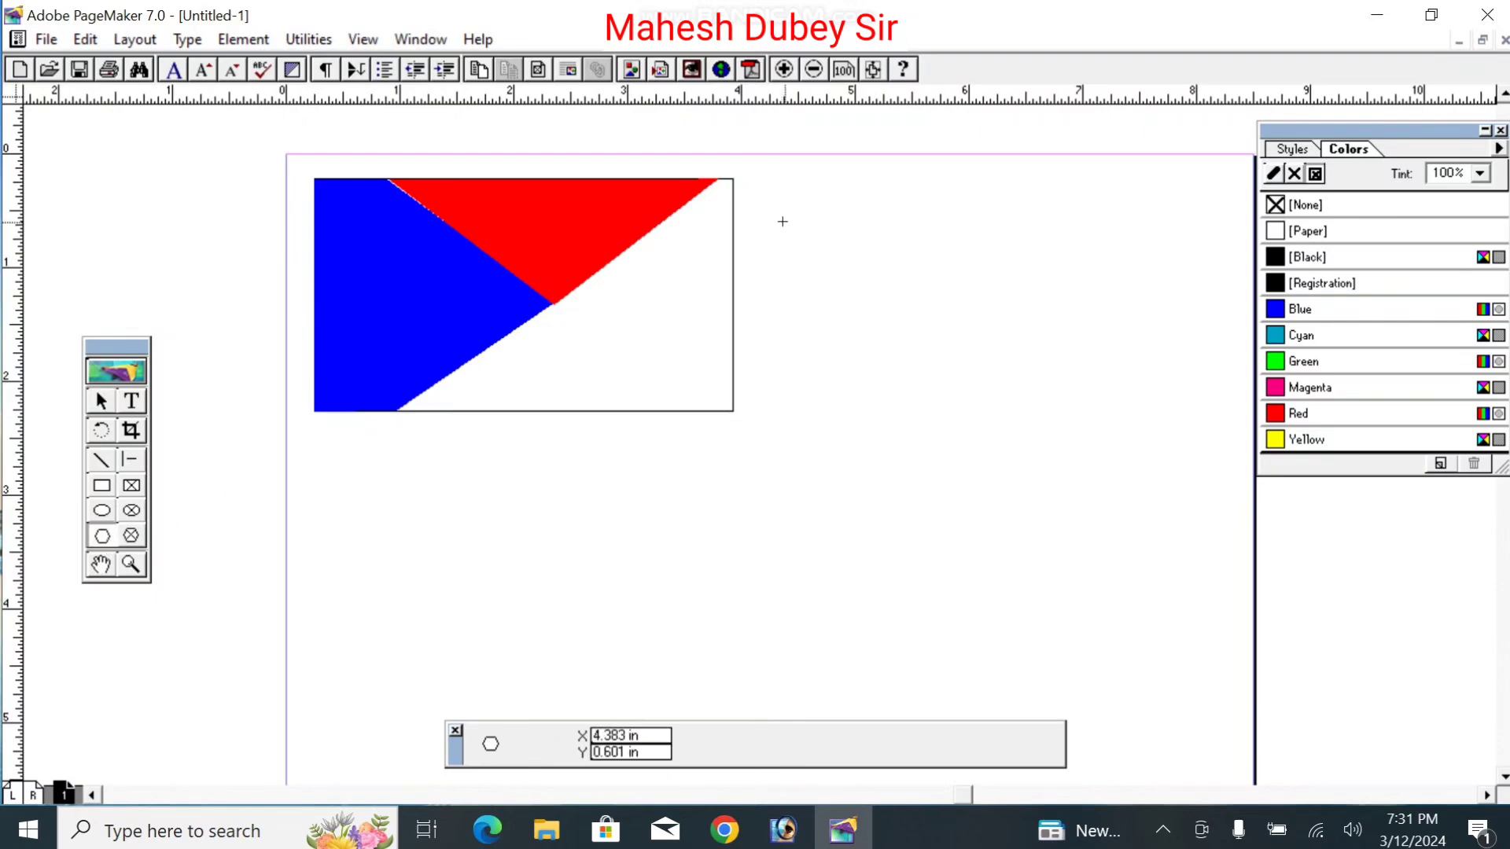
left_click(101, 401)
left_click(594, 242)
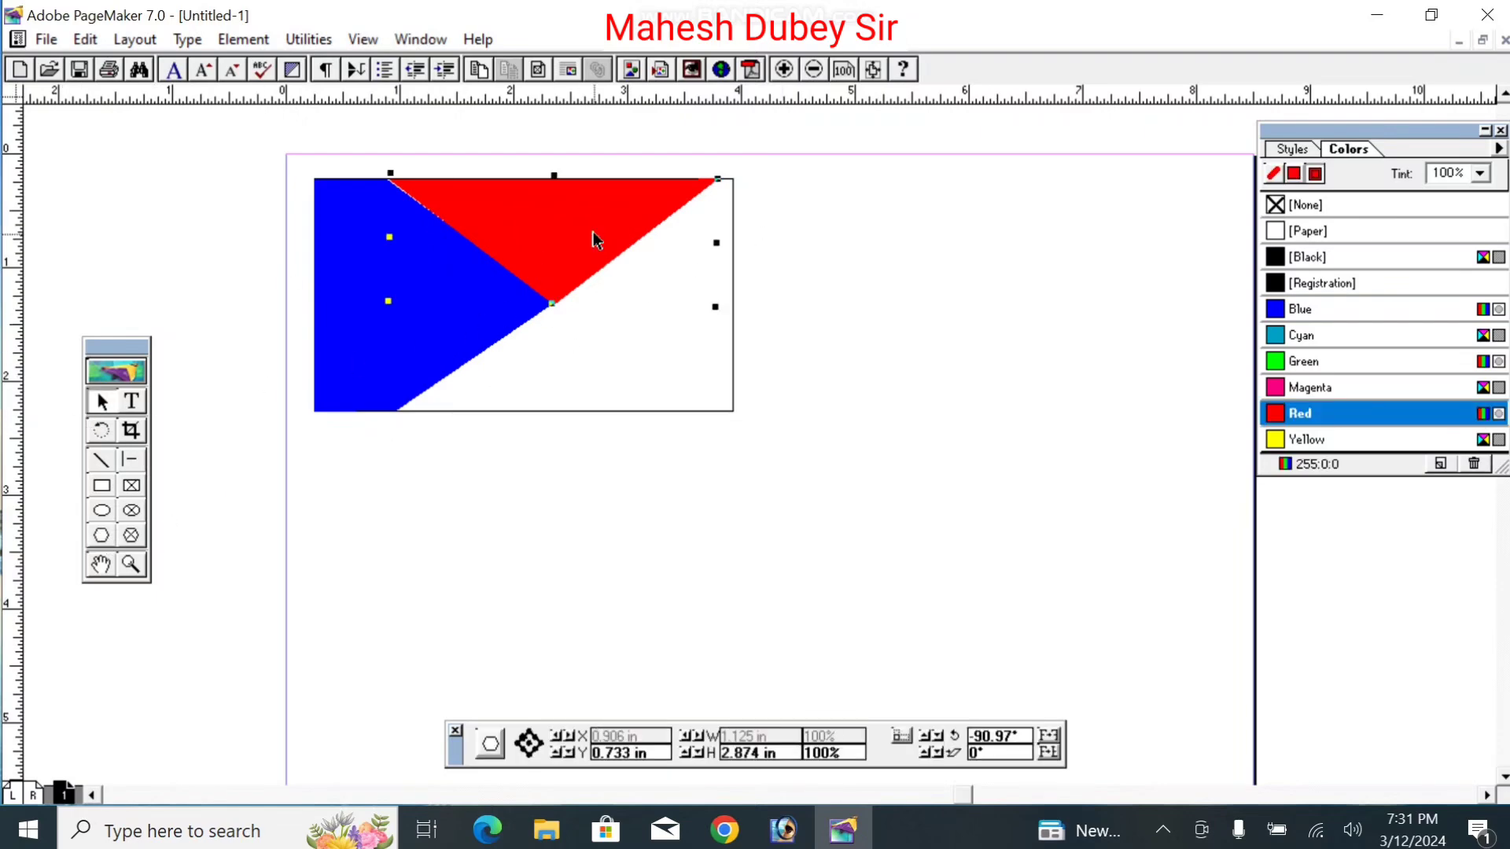
left_click_drag(593, 231, 690, 330)
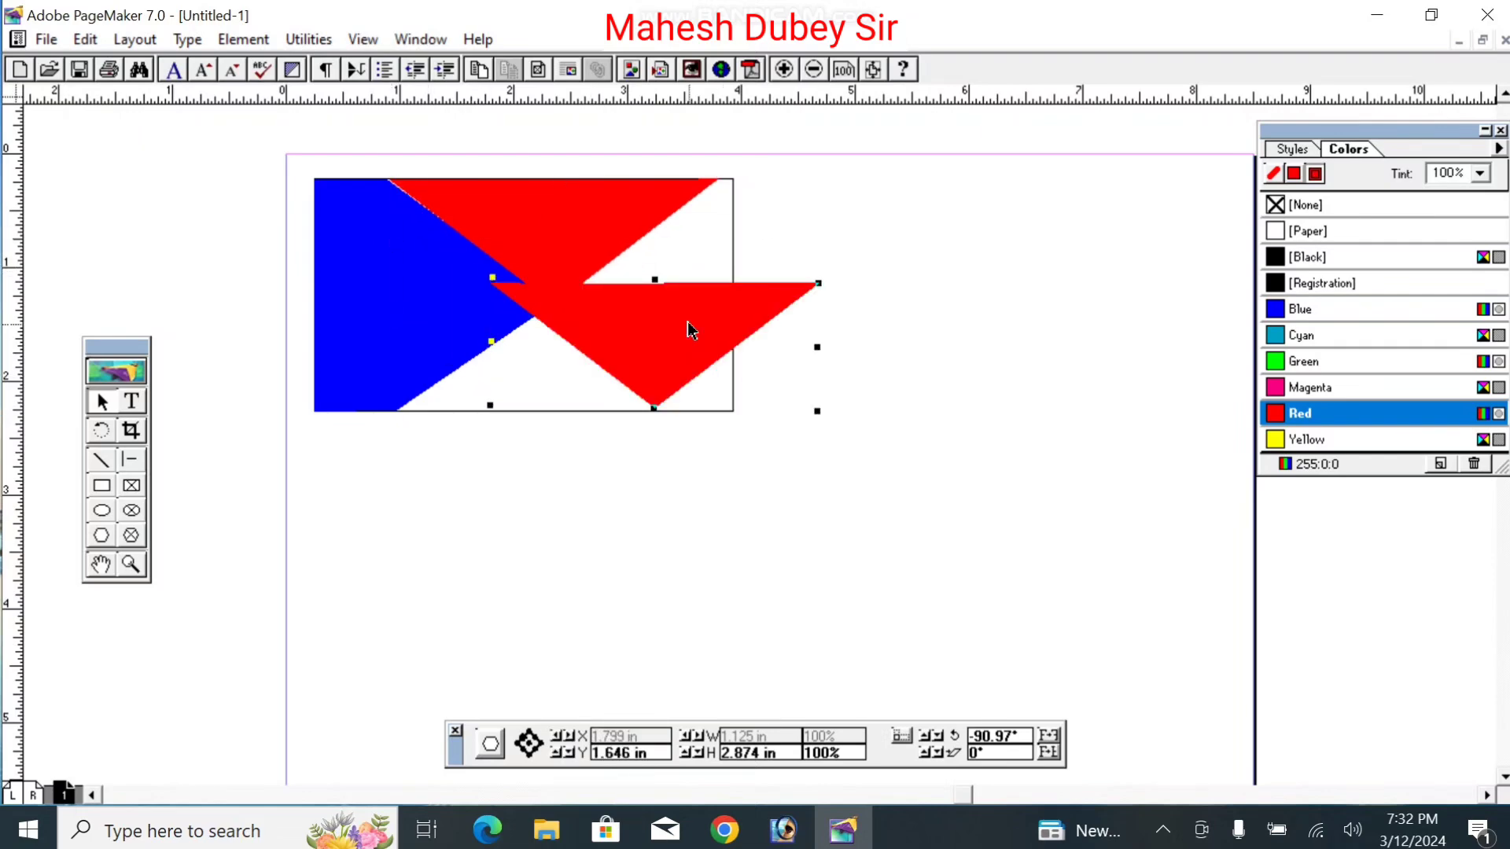
key("Delete")
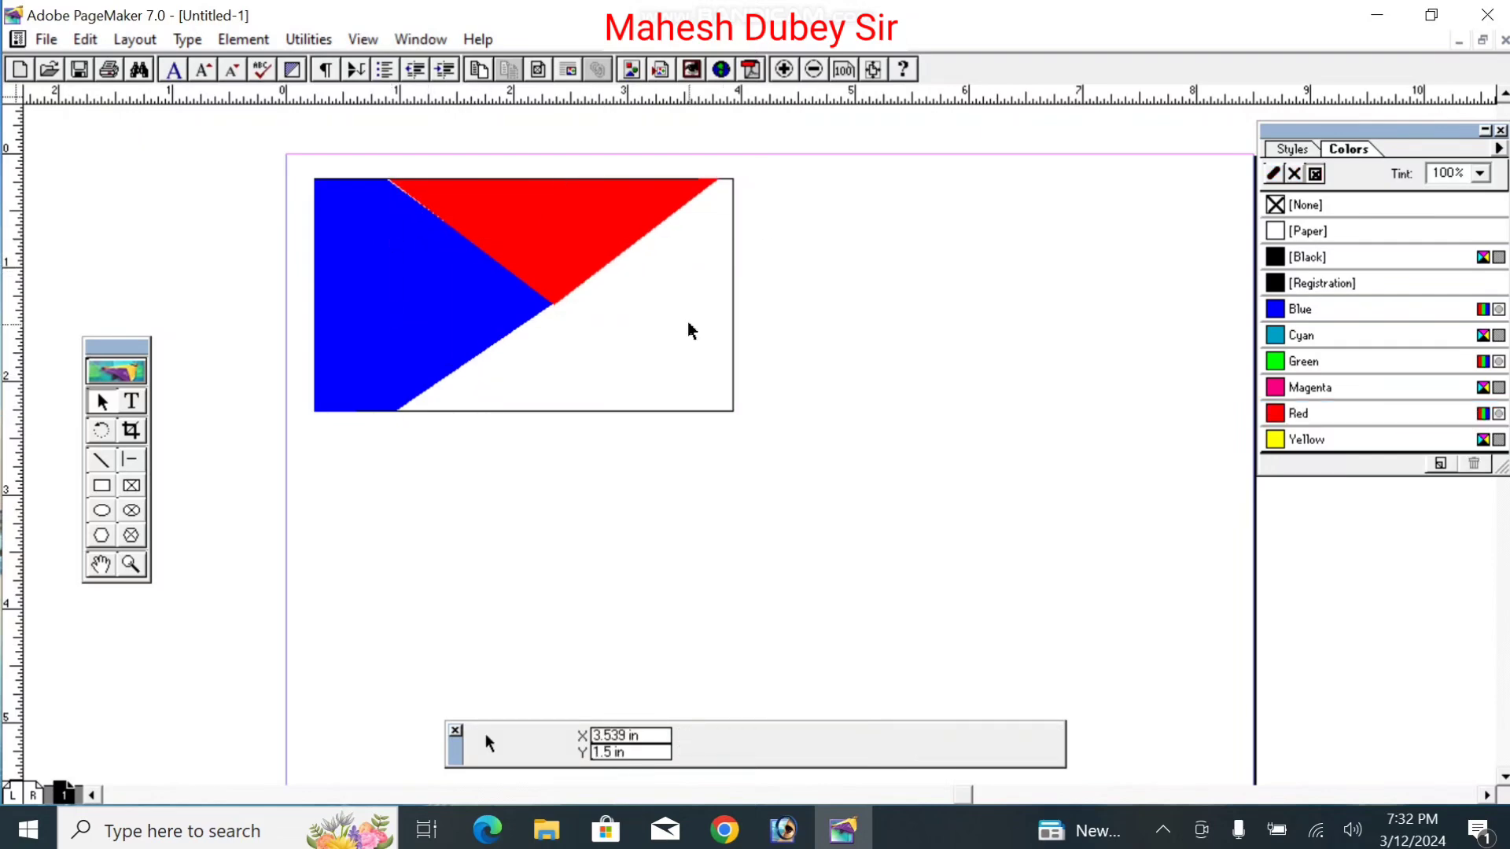
Step: Ctrl-drag a copy of the red triangle to just below the card
left_click(509, 252)
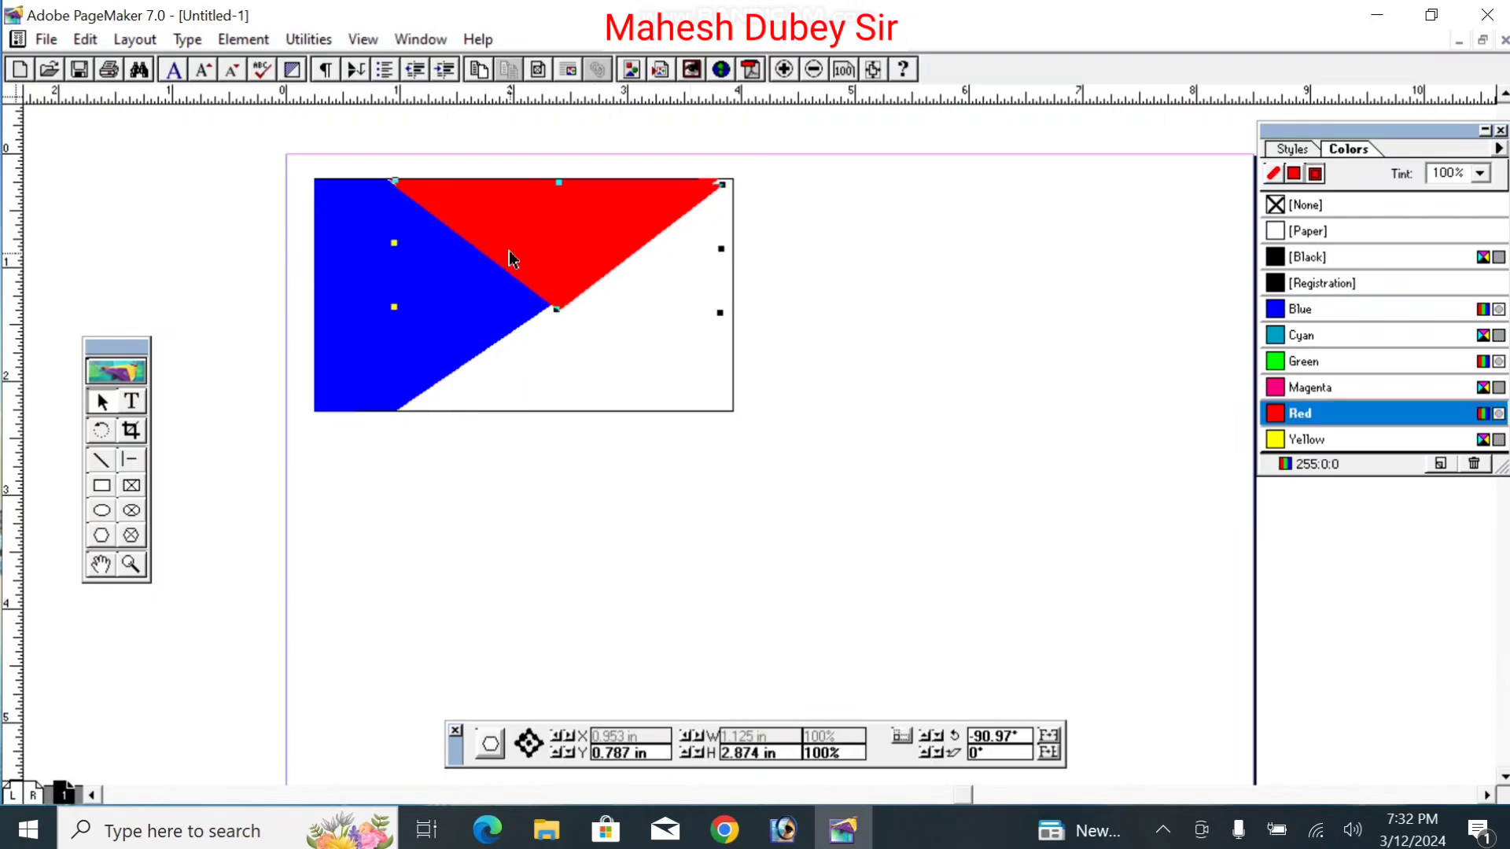
left_click_drag(544, 262, 577, 334)
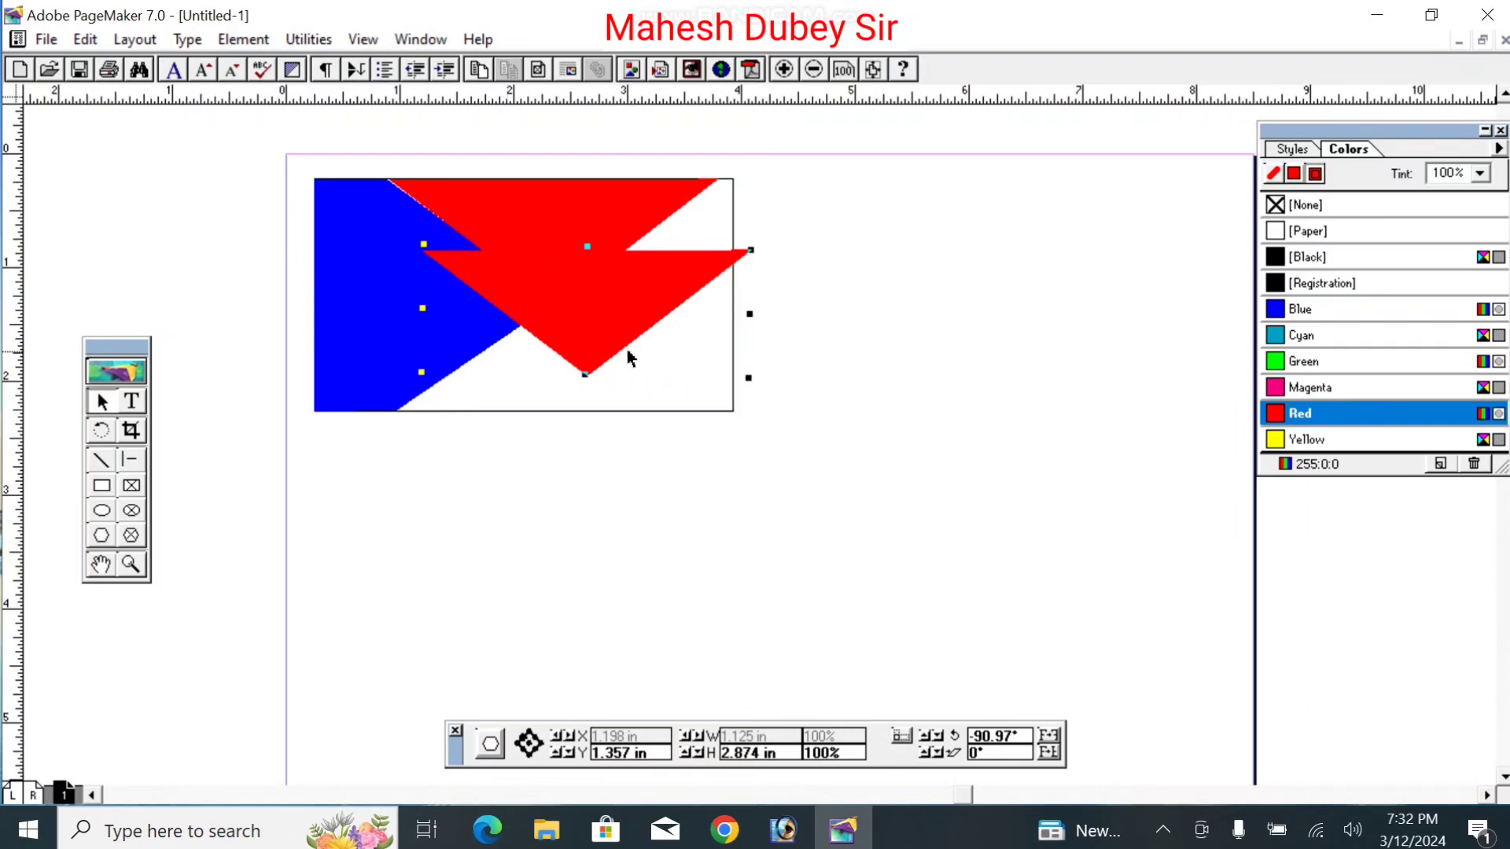
left_click_drag(576, 329, 664, 450)
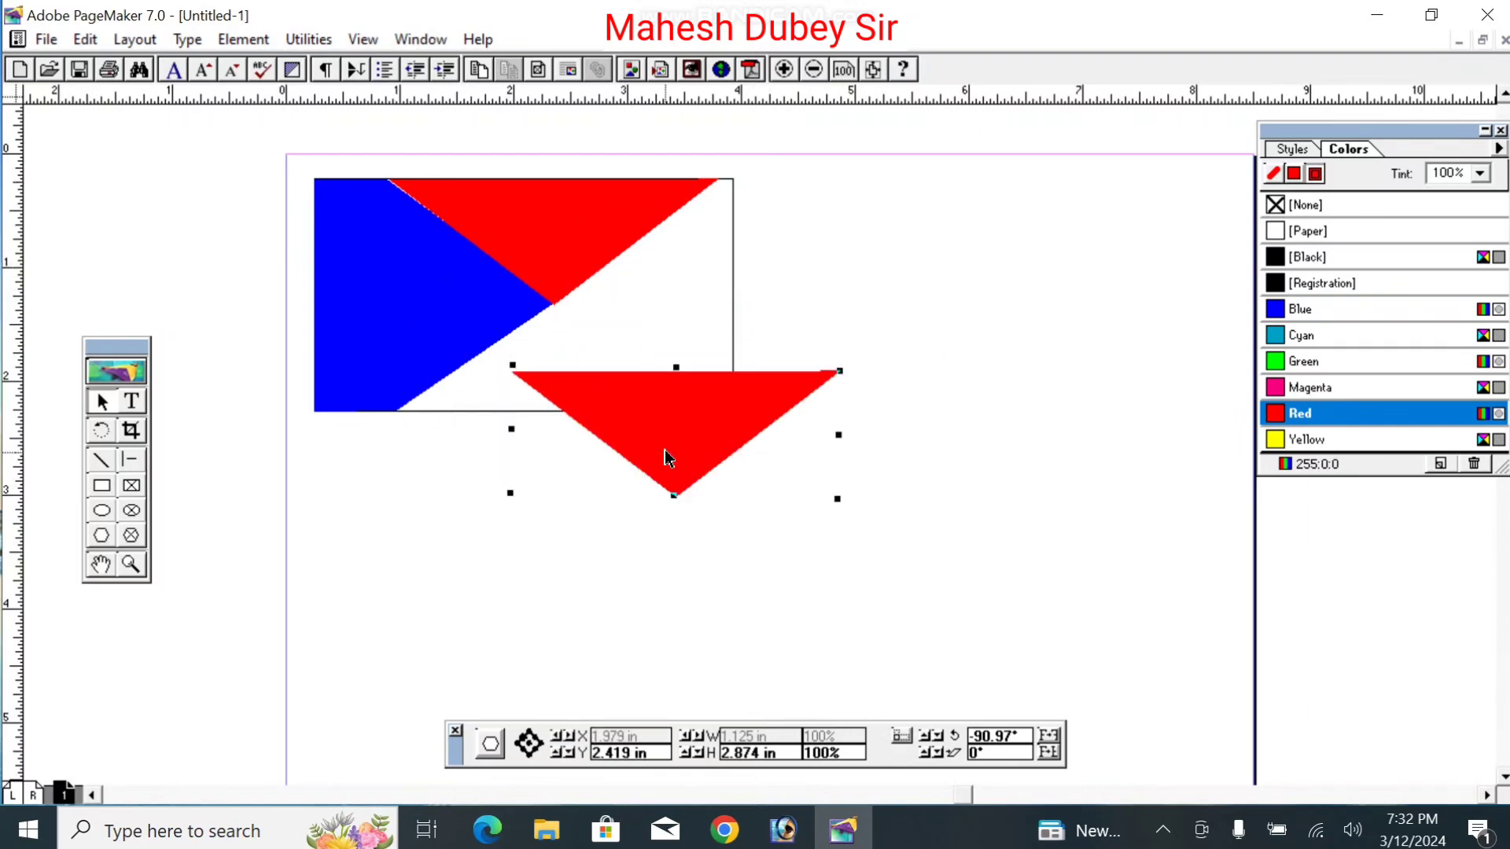
Step: Drag the copied triangle's vertices into a thin sliver, then delete the copy
double_click(764, 396)
left_click_drag(839, 377, 563, 389)
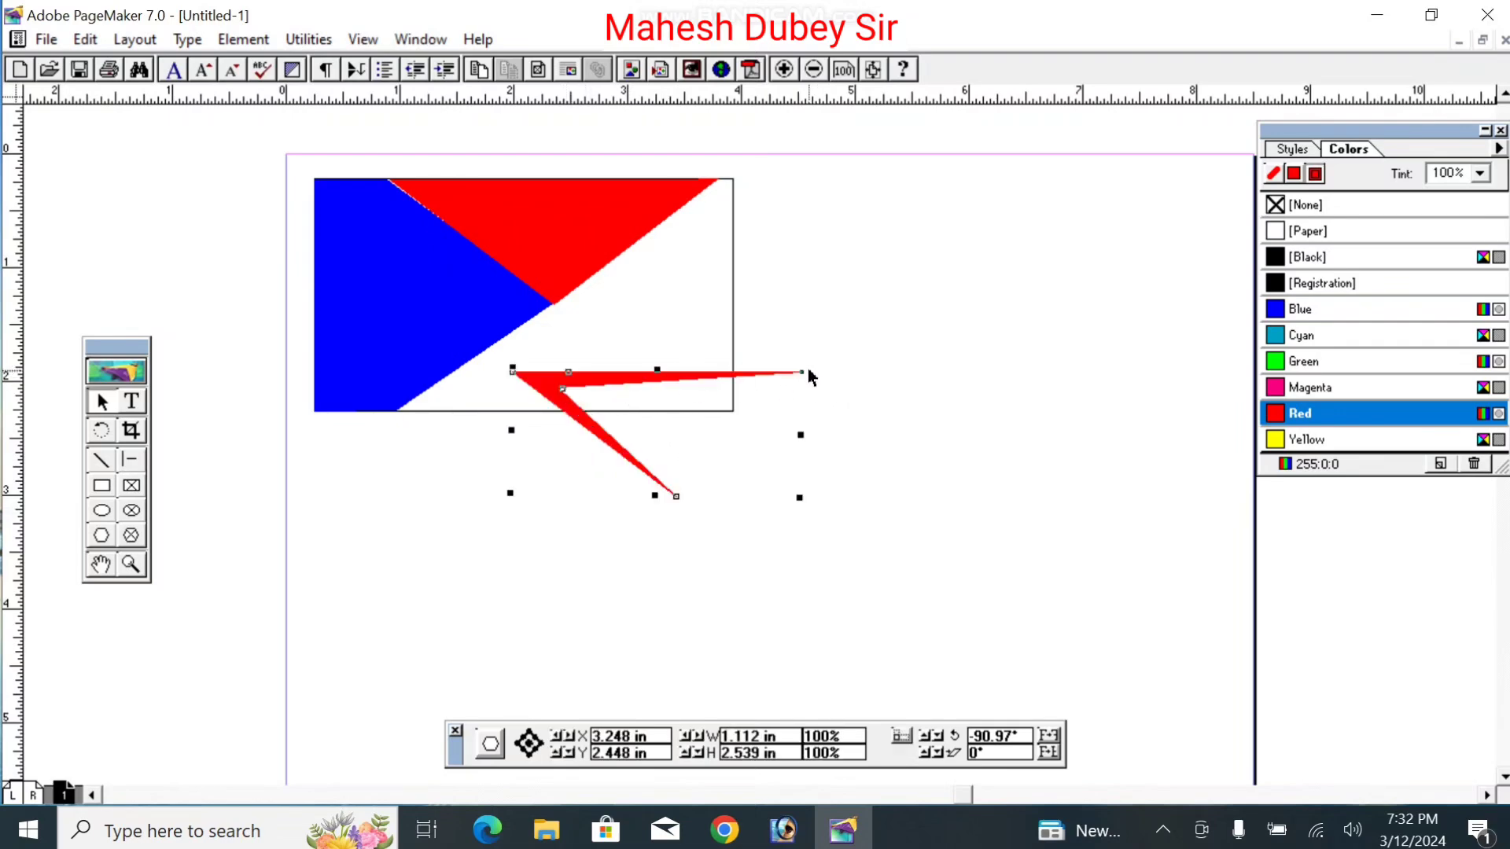
left_click_drag(804, 377, 514, 368)
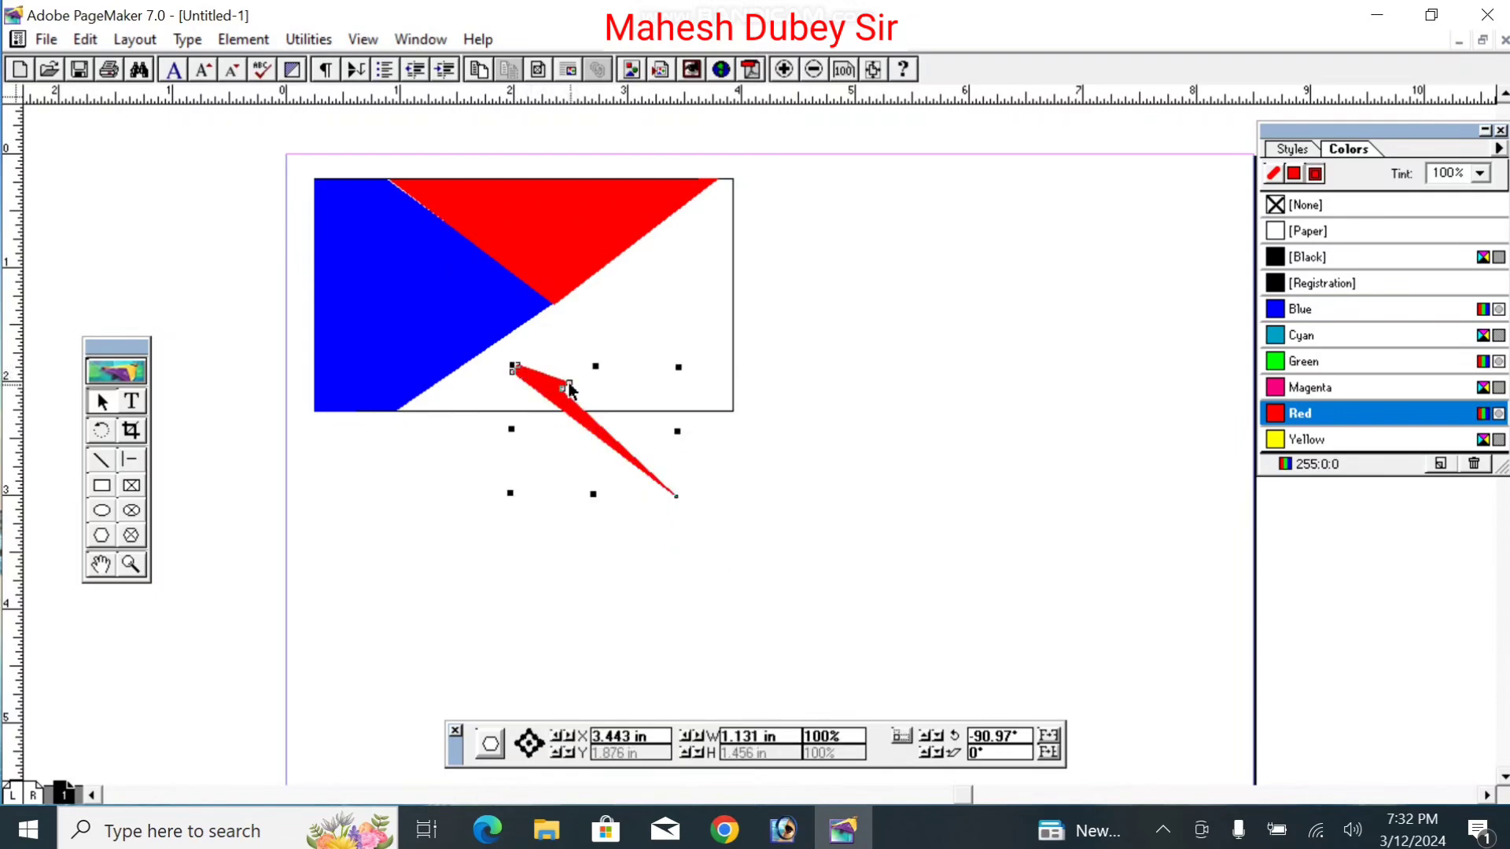
mouse_move(567, 384)
left_mouse_down()
mouse_move(527, 368)
mouse_move(566, 402)
left_mouse_up()
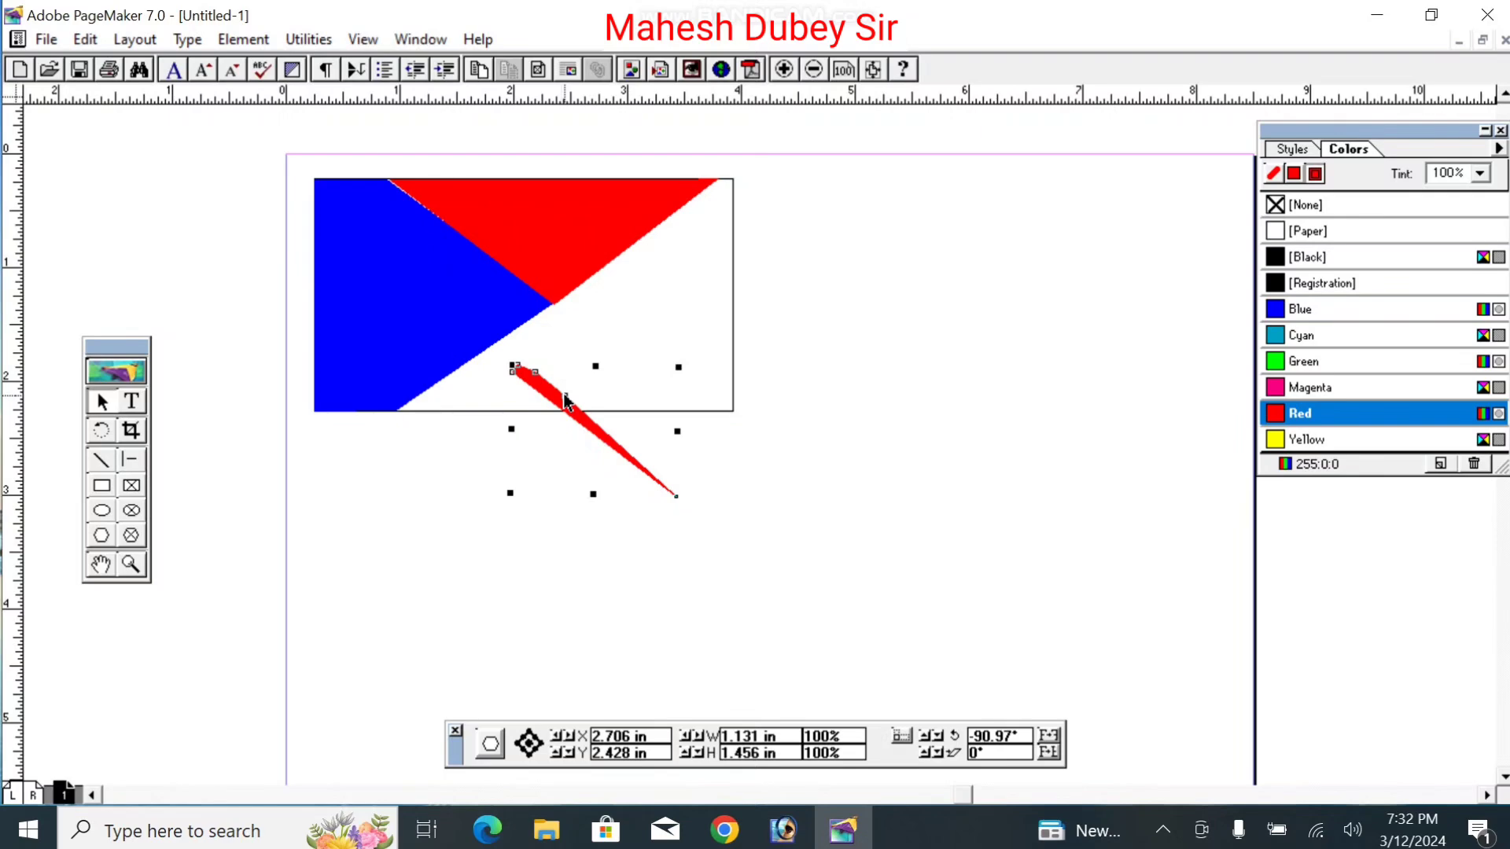
key("Delete")
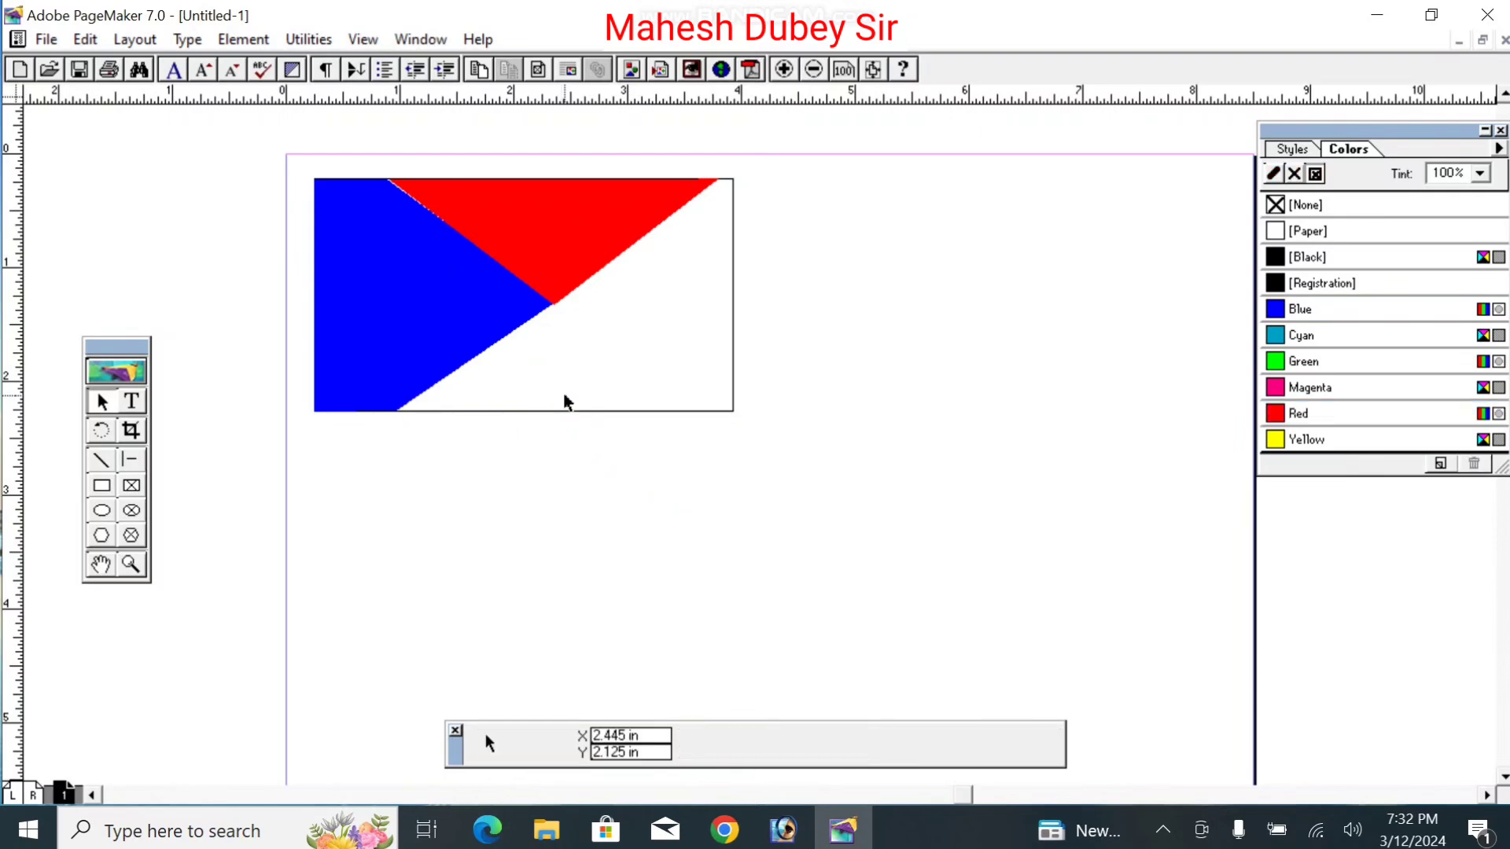
Step: Draw a thin 2.57-inch rectangle and rotate it to -39.92° from the blue-red tip
left_click(99, 490)
left_click_drag(463, 471, 756, 500)
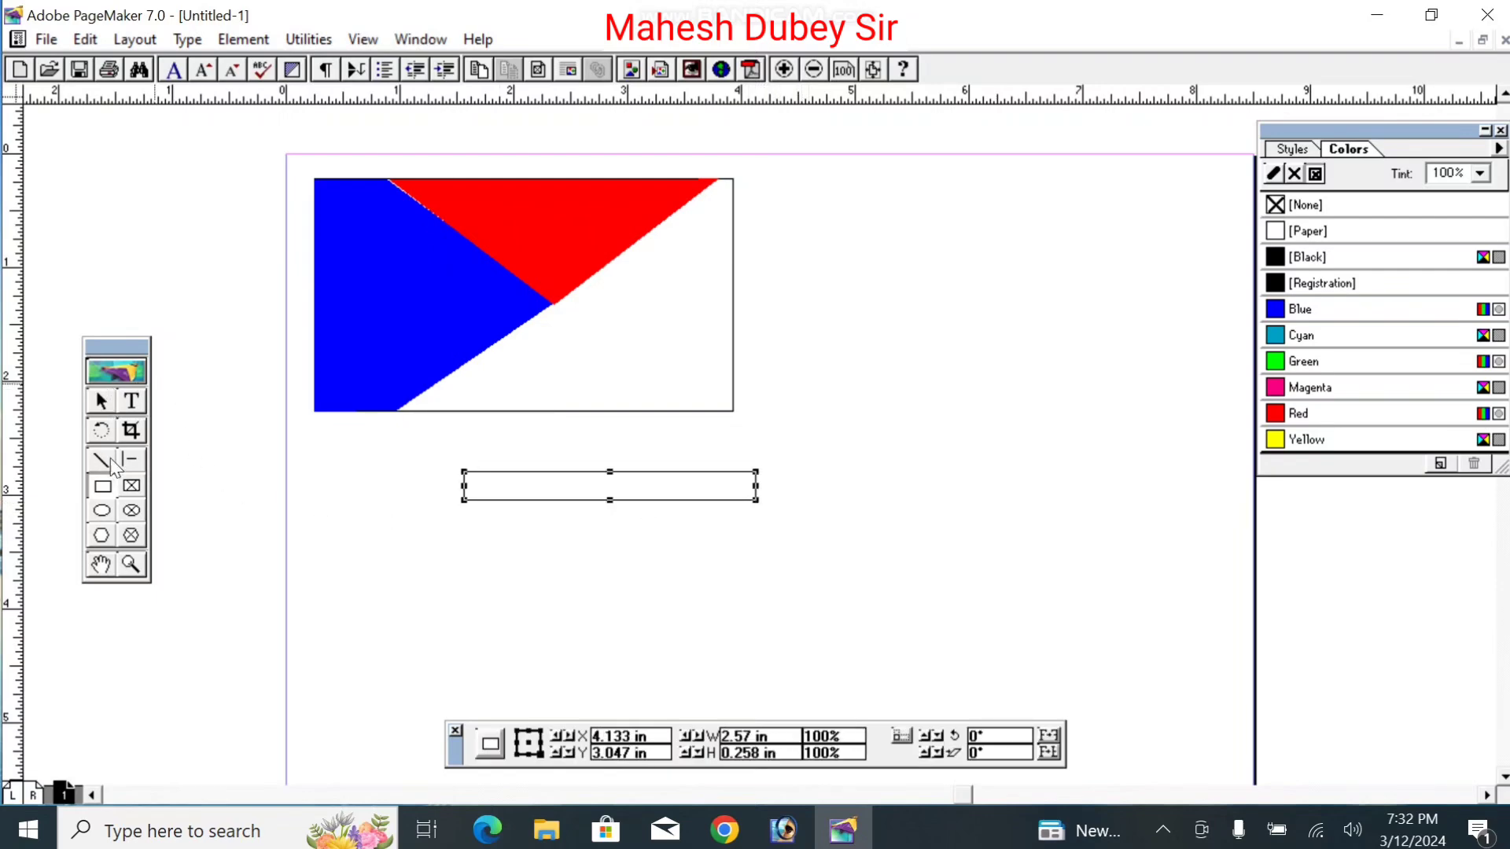
left_click(101, 430)
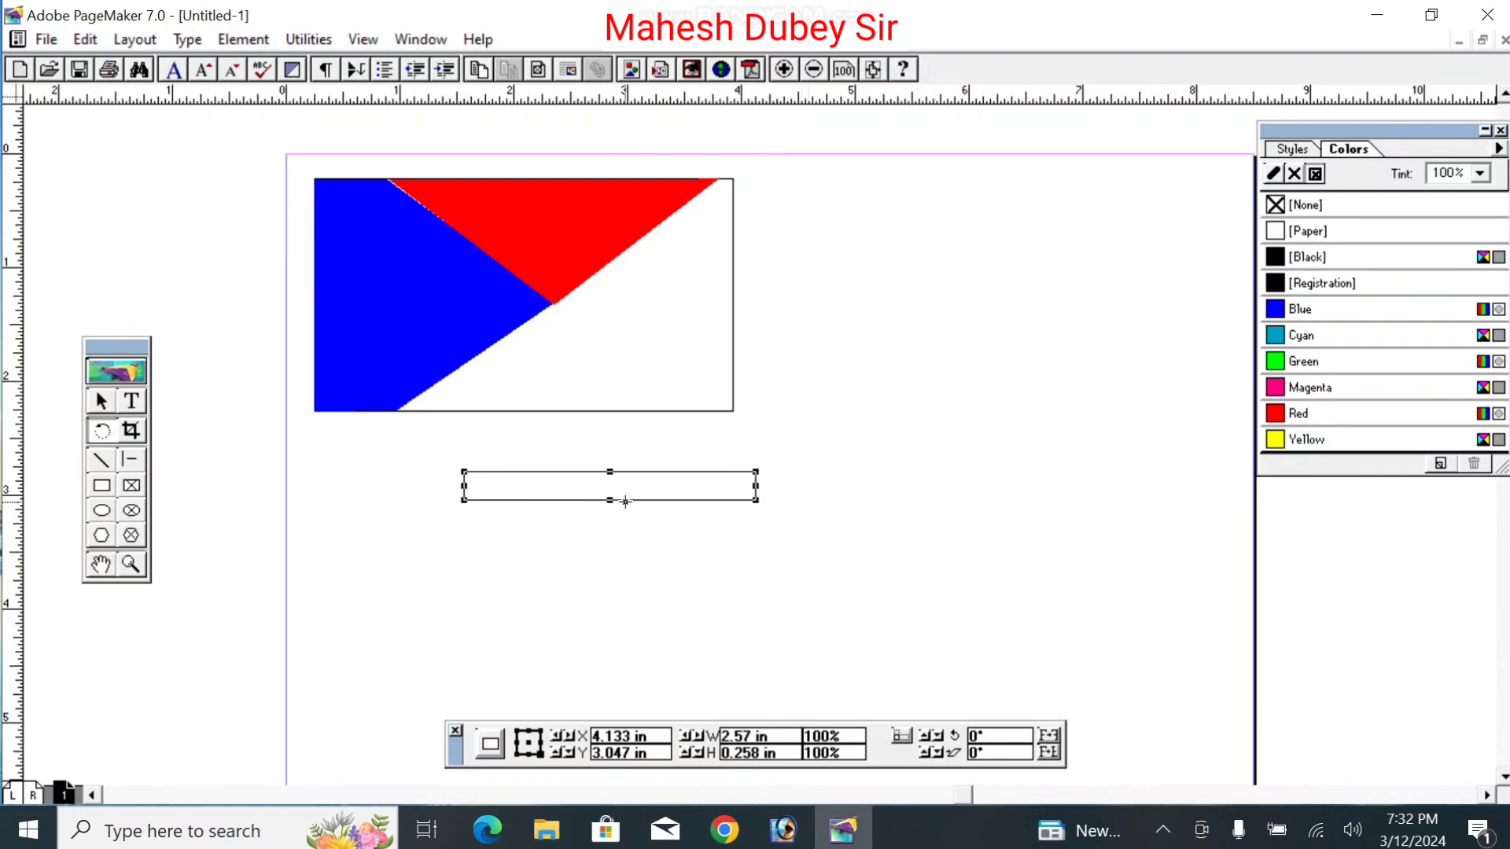
left_click_drag(755, 504, 871, 603)
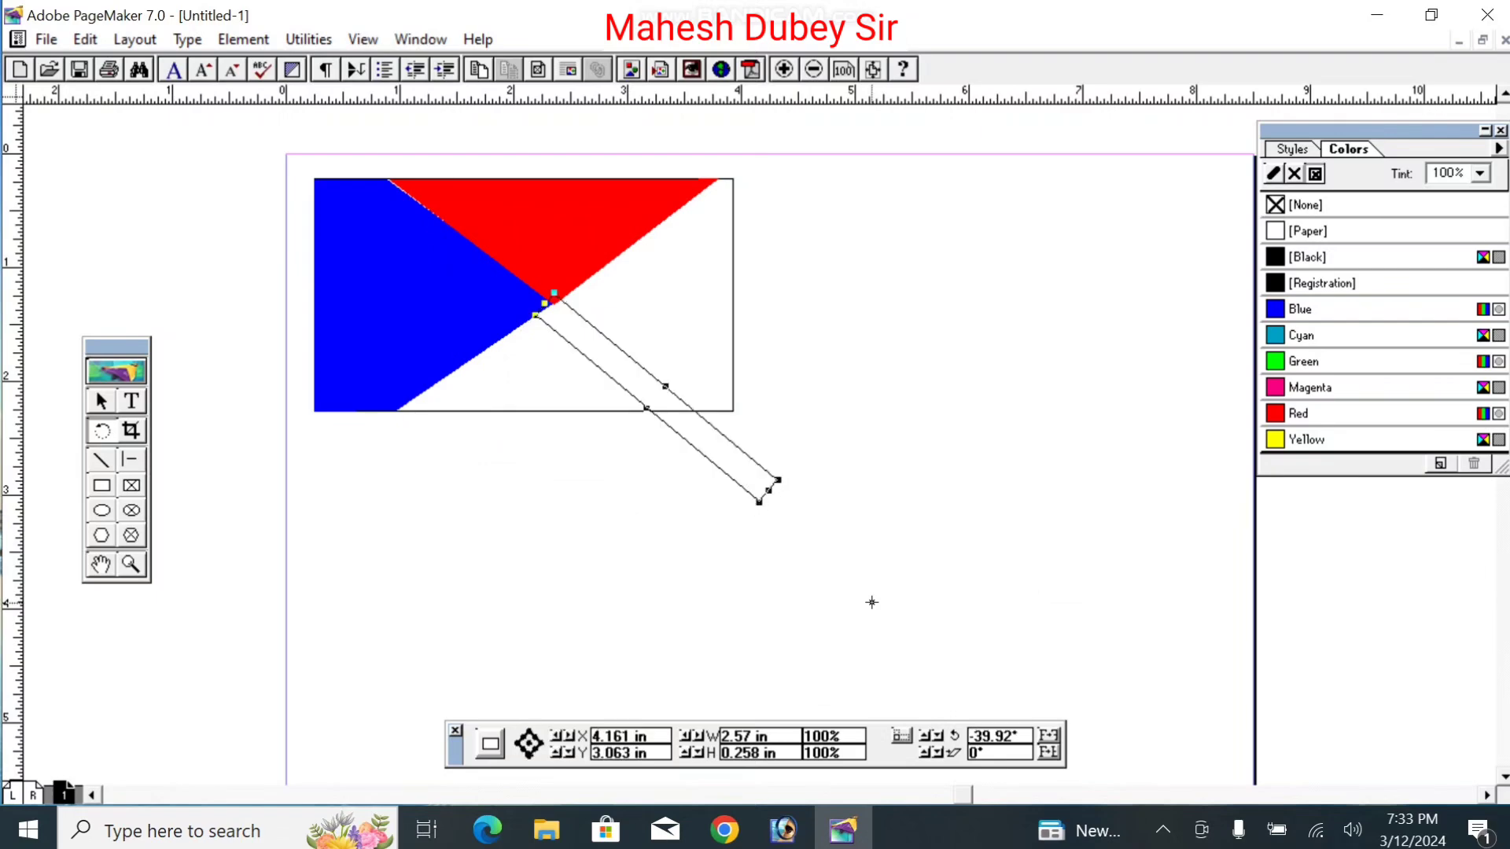
left_click(101, 401)
Step: Start a new colour and adjust its black, magenta and cyan slider amounts
left_click(1276, 174)
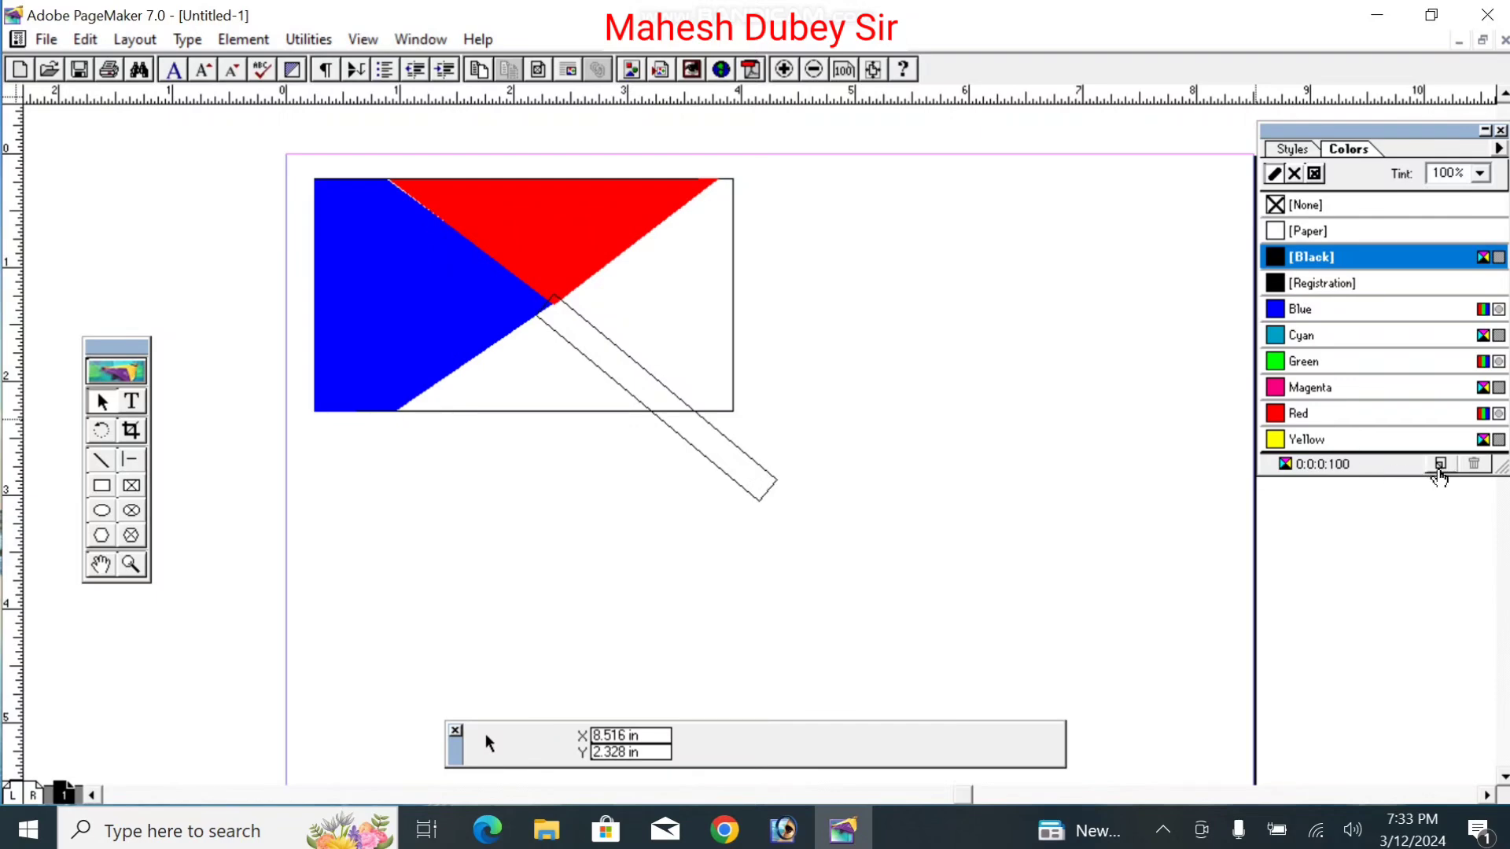
left_click(1439, 465)
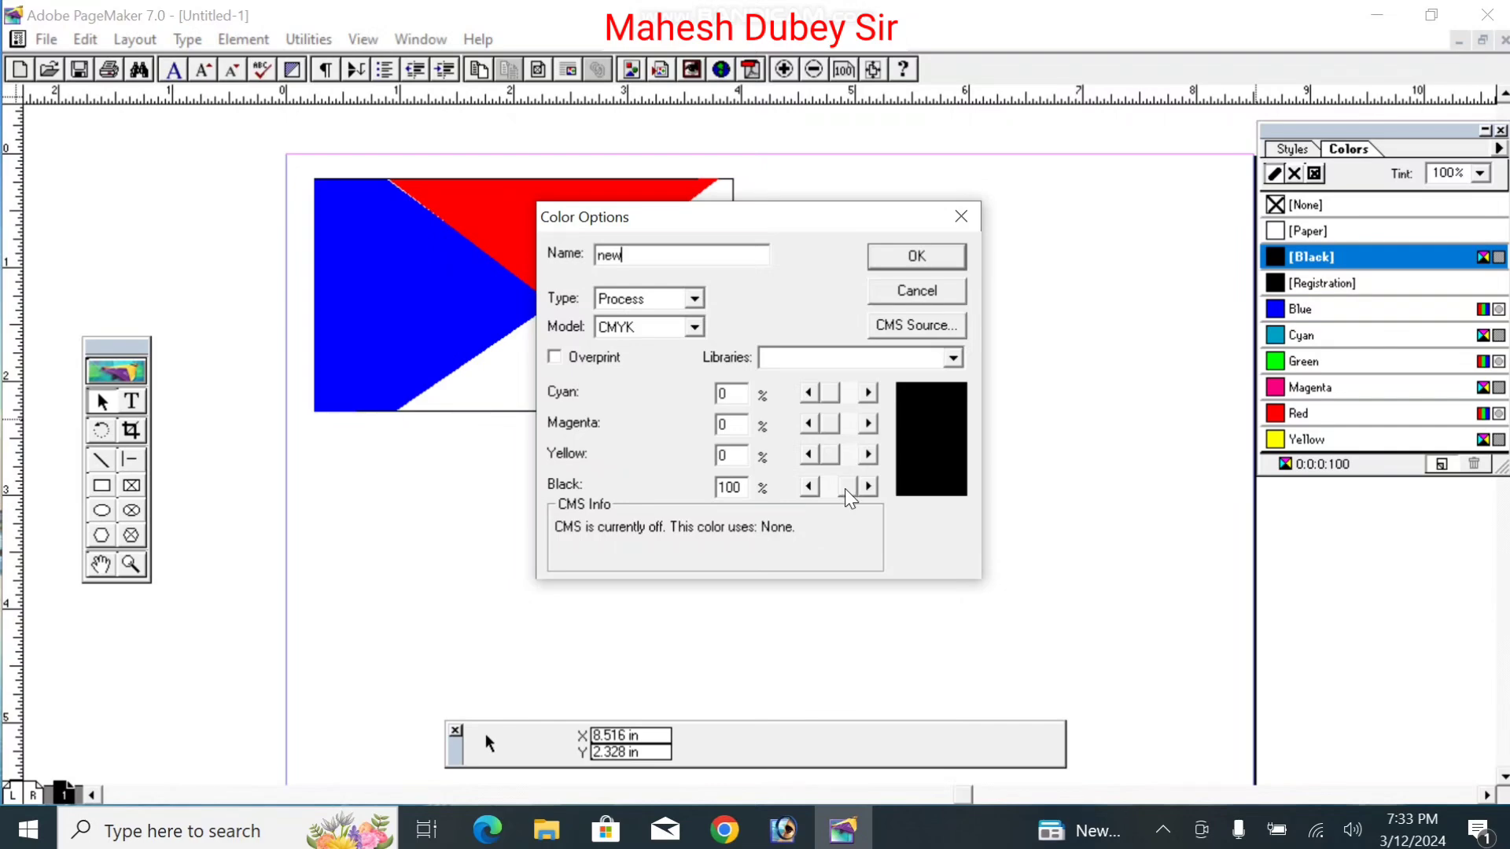
mouse_move(849, 498)
left_mouse_down()
mouse_move(835, 498)
mouse_move(863, 432)
mouse_move(835, 462)
mouse_move(822, 497)
mouse_move(834, 499)
left_mouse_up()
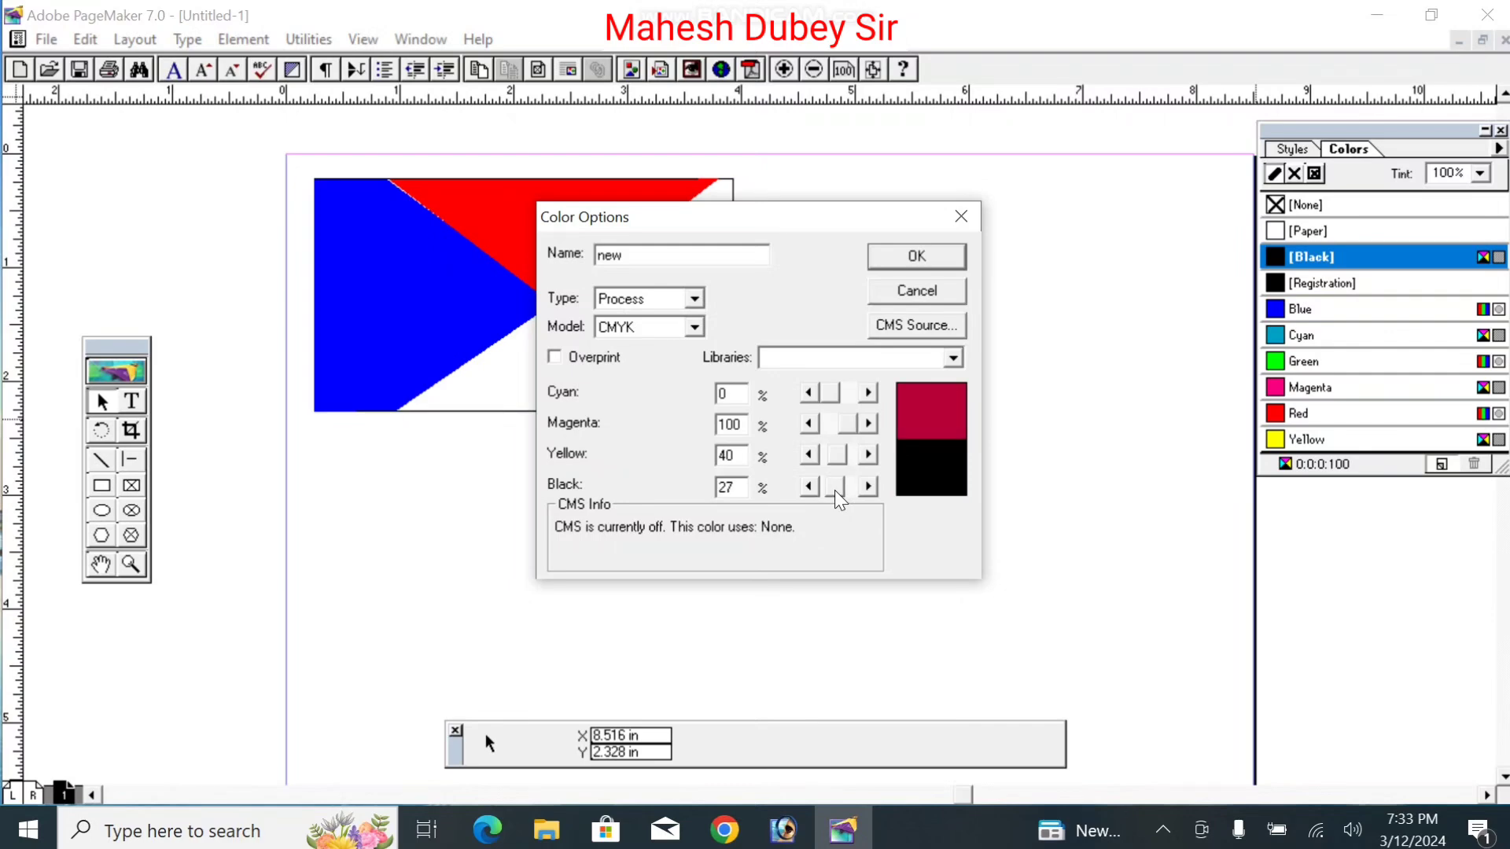
mouse_move(844, 437)
left_mouse_down()
mouse_move(831, 432)
mouse_move(829, 460)
left_mouse_up()
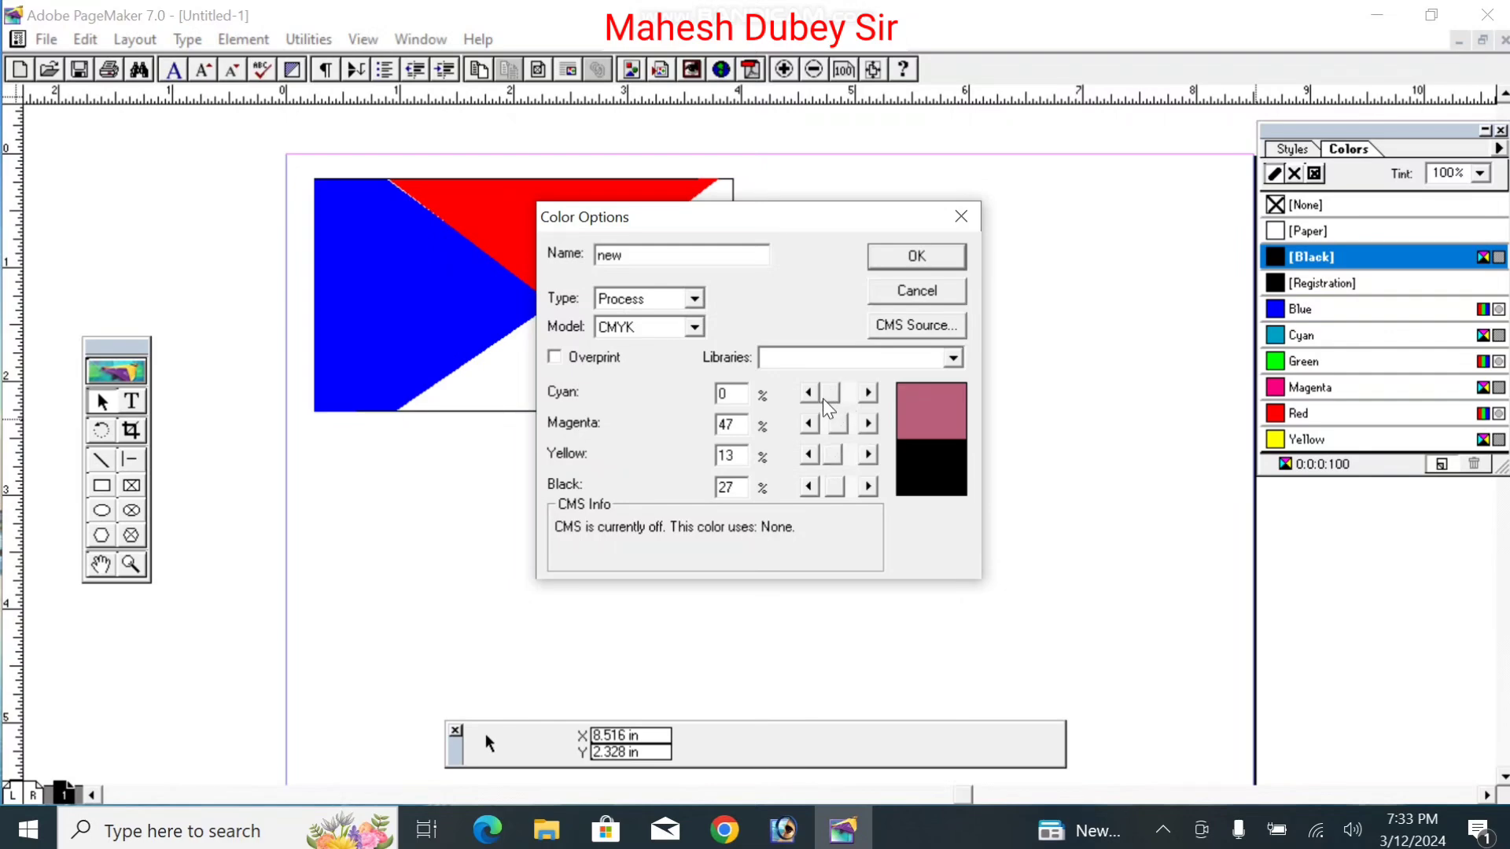
left_click_drag(834, 405, 834, 404)
Step: Pick mauve FCS 2183 from the FOCOLTONE library and add it to the colours
left_click(953, 357)
left_click(893, 415)
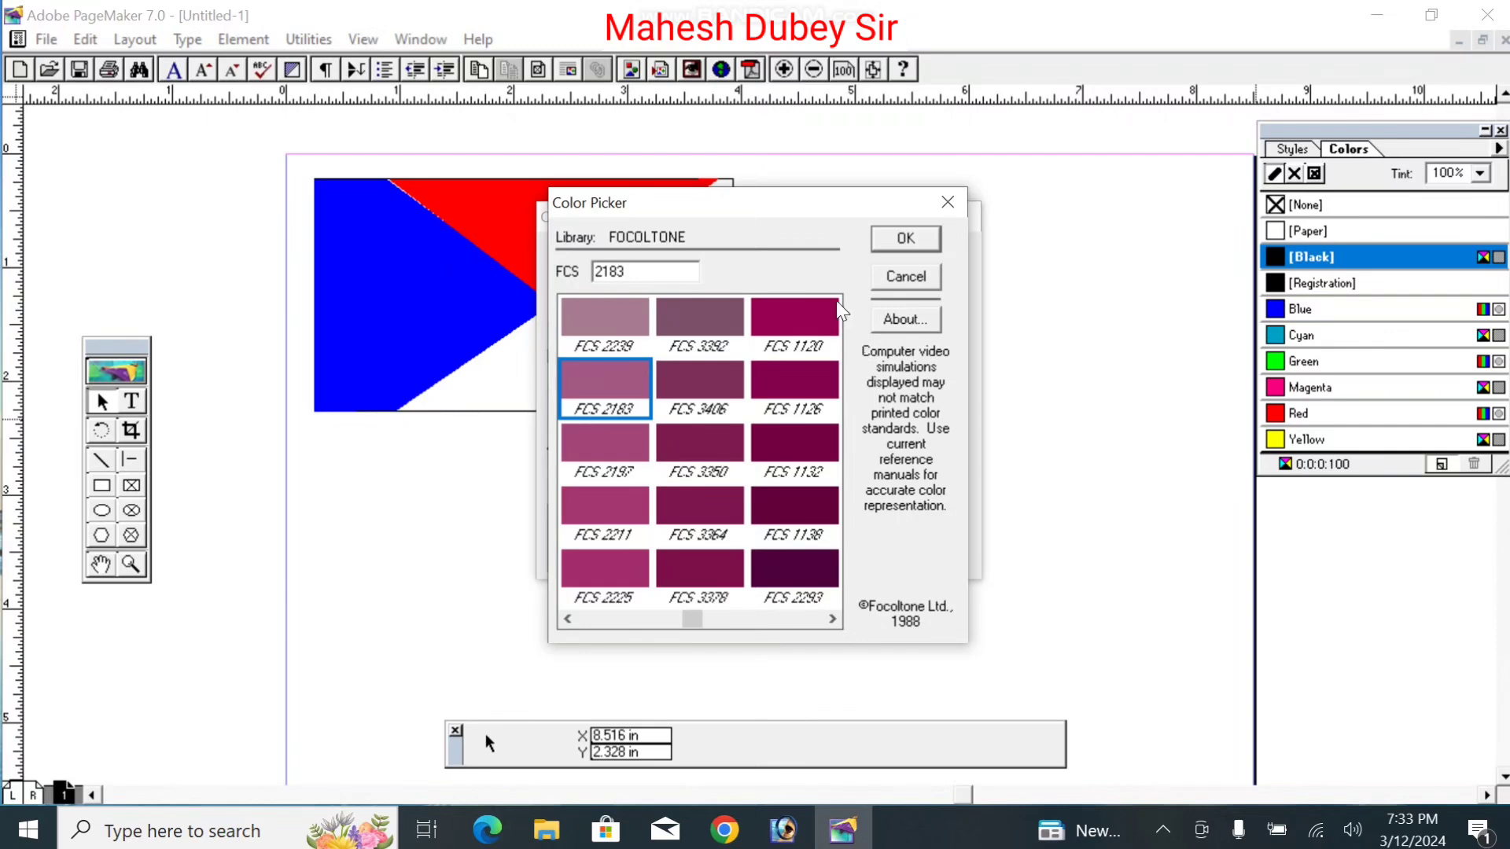
left_click(905, 246)
left_click(909, 254)
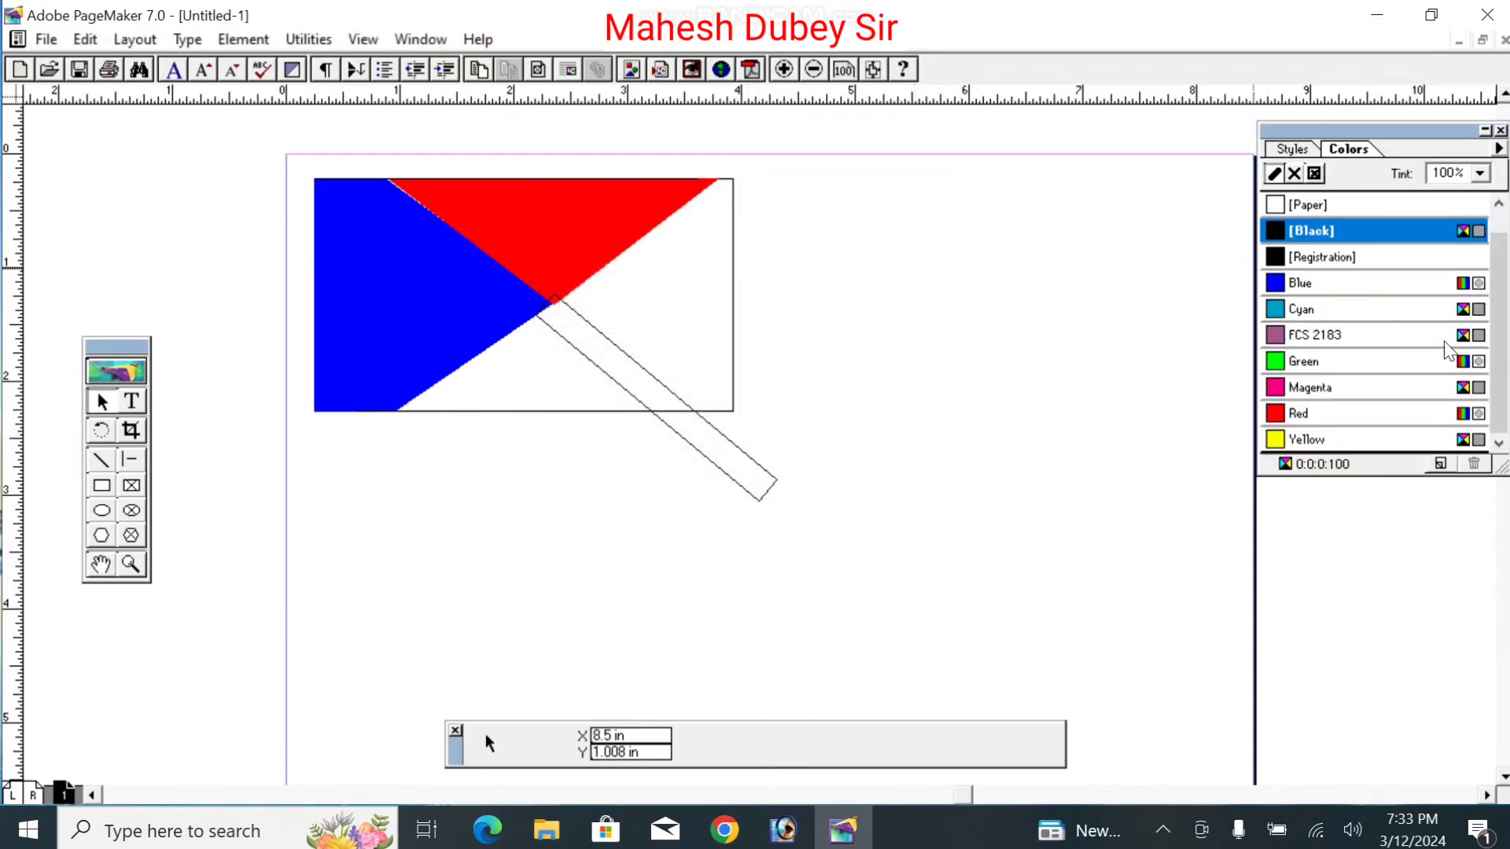
Step: Give the tilted bar an FCS 2183 outline and FCS 2183 fill
left_click(1289, 338)
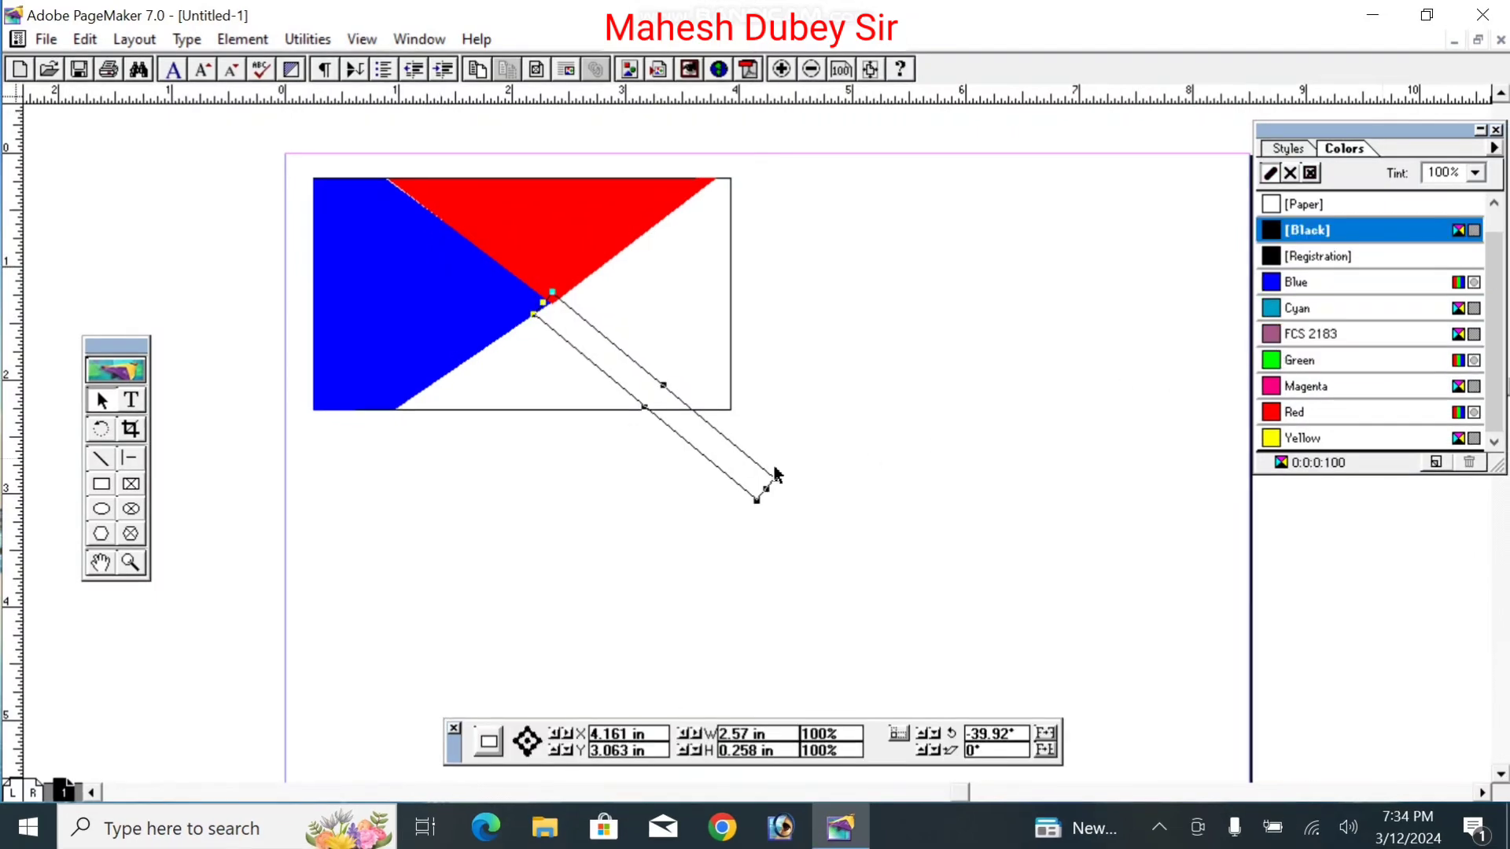
left_click(821, 454)
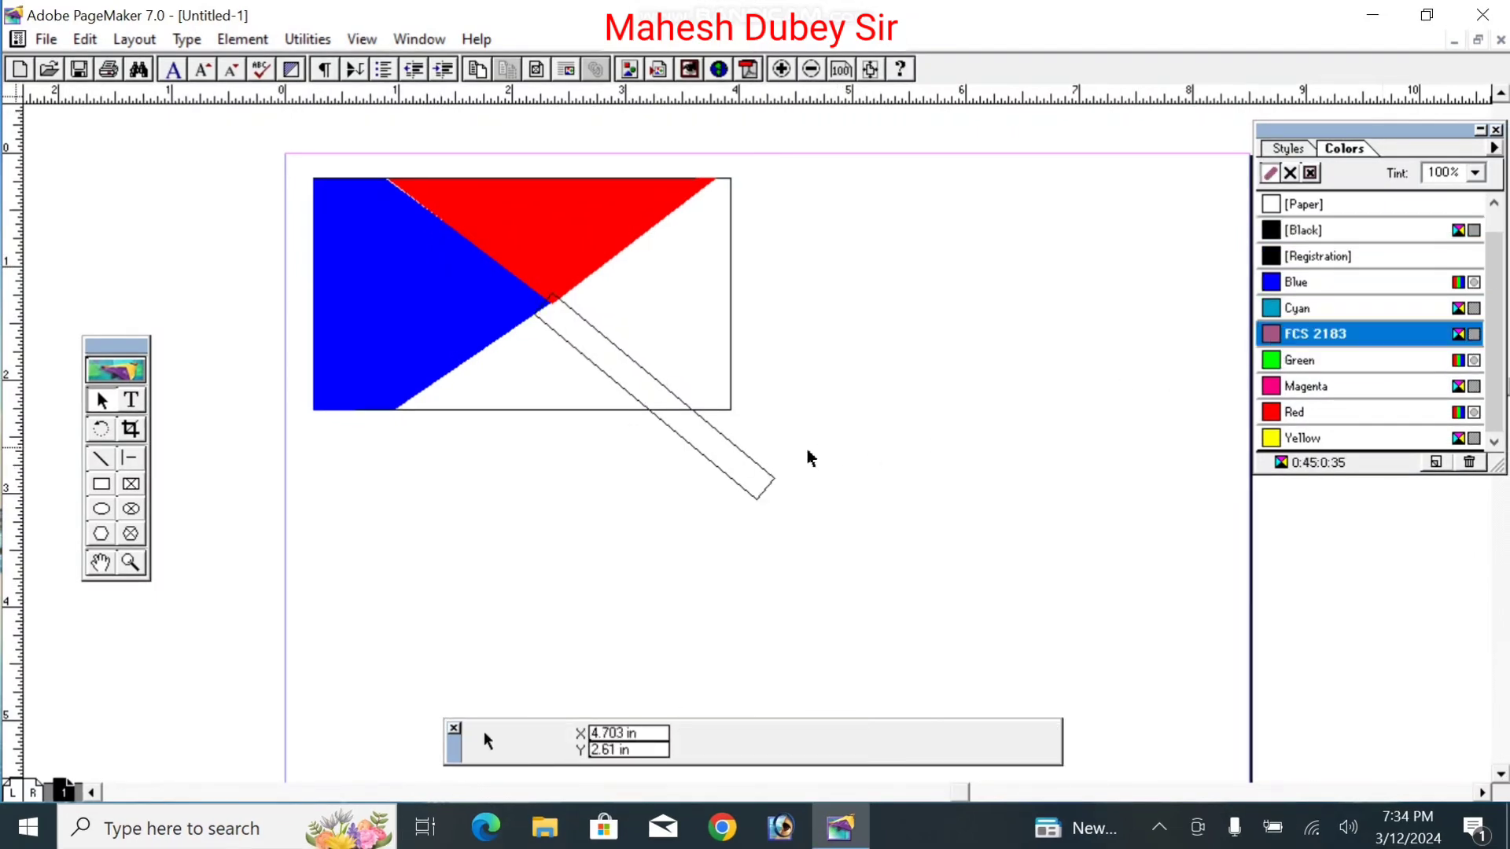
left_click(746, 456)
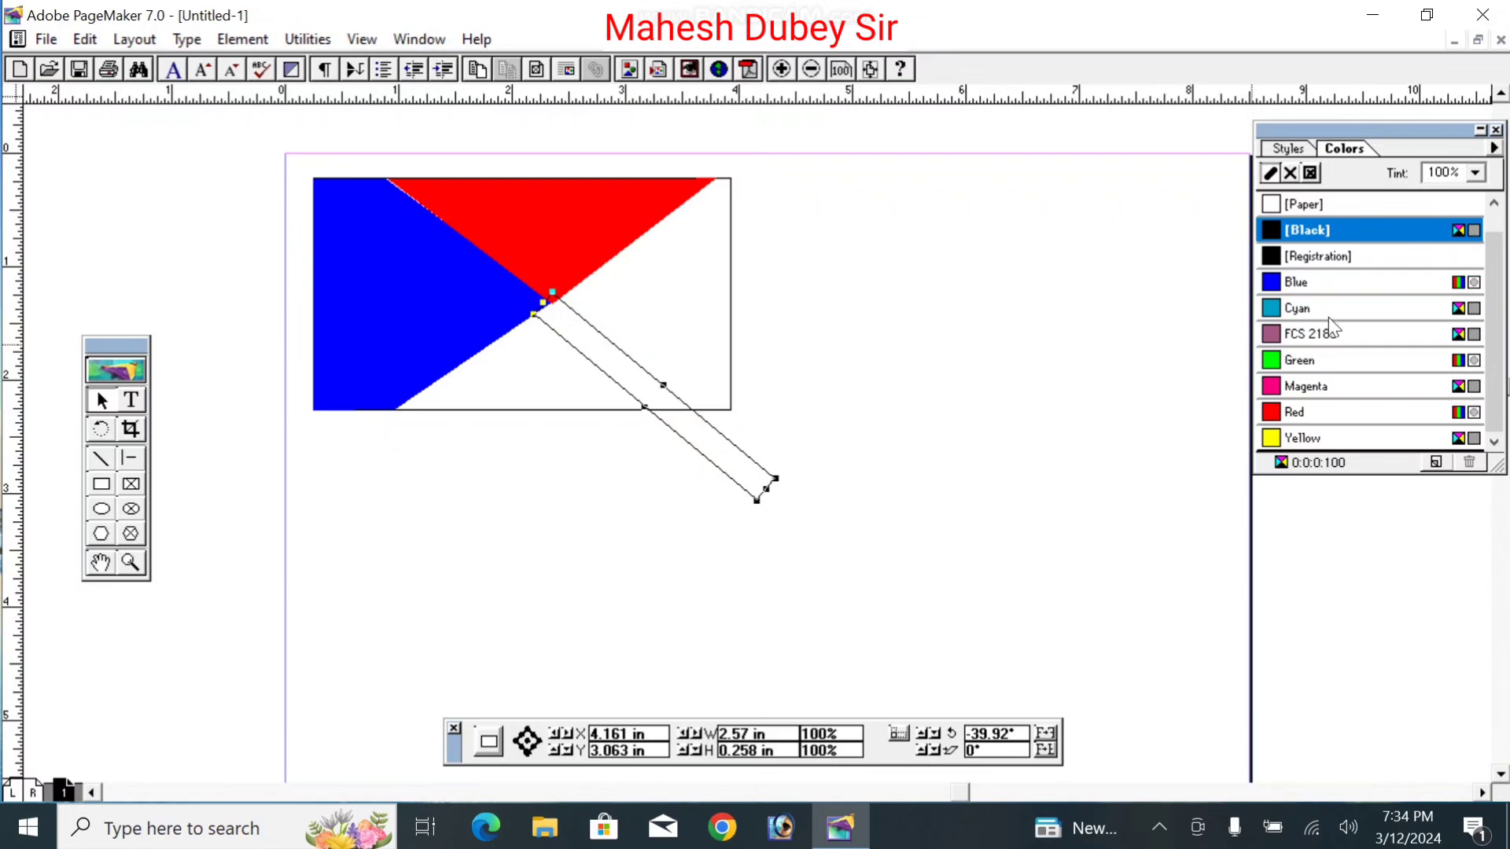
left_click(1278, 335)
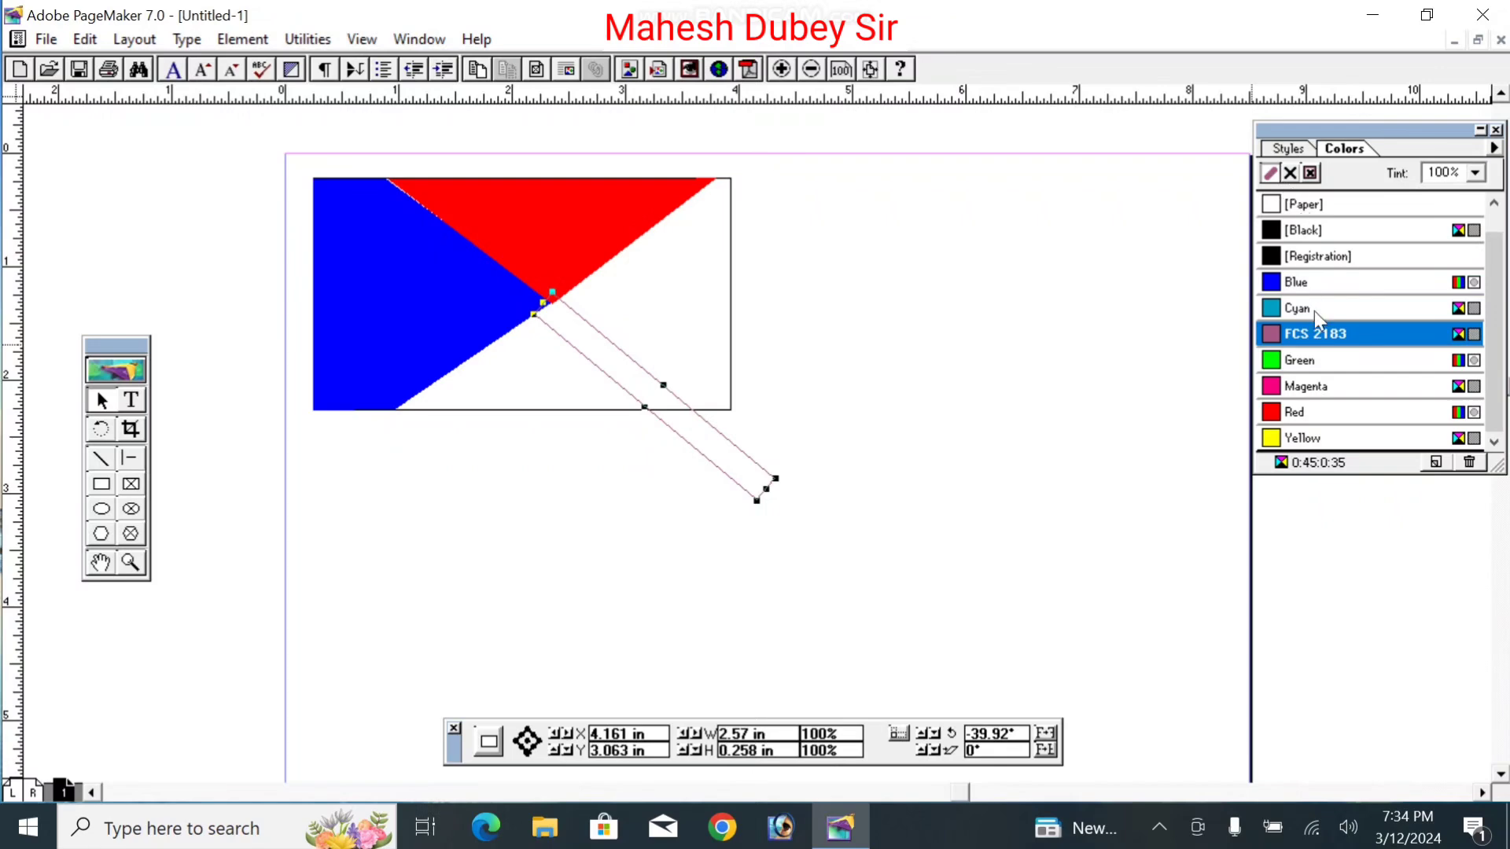
left_click(1289, 173)
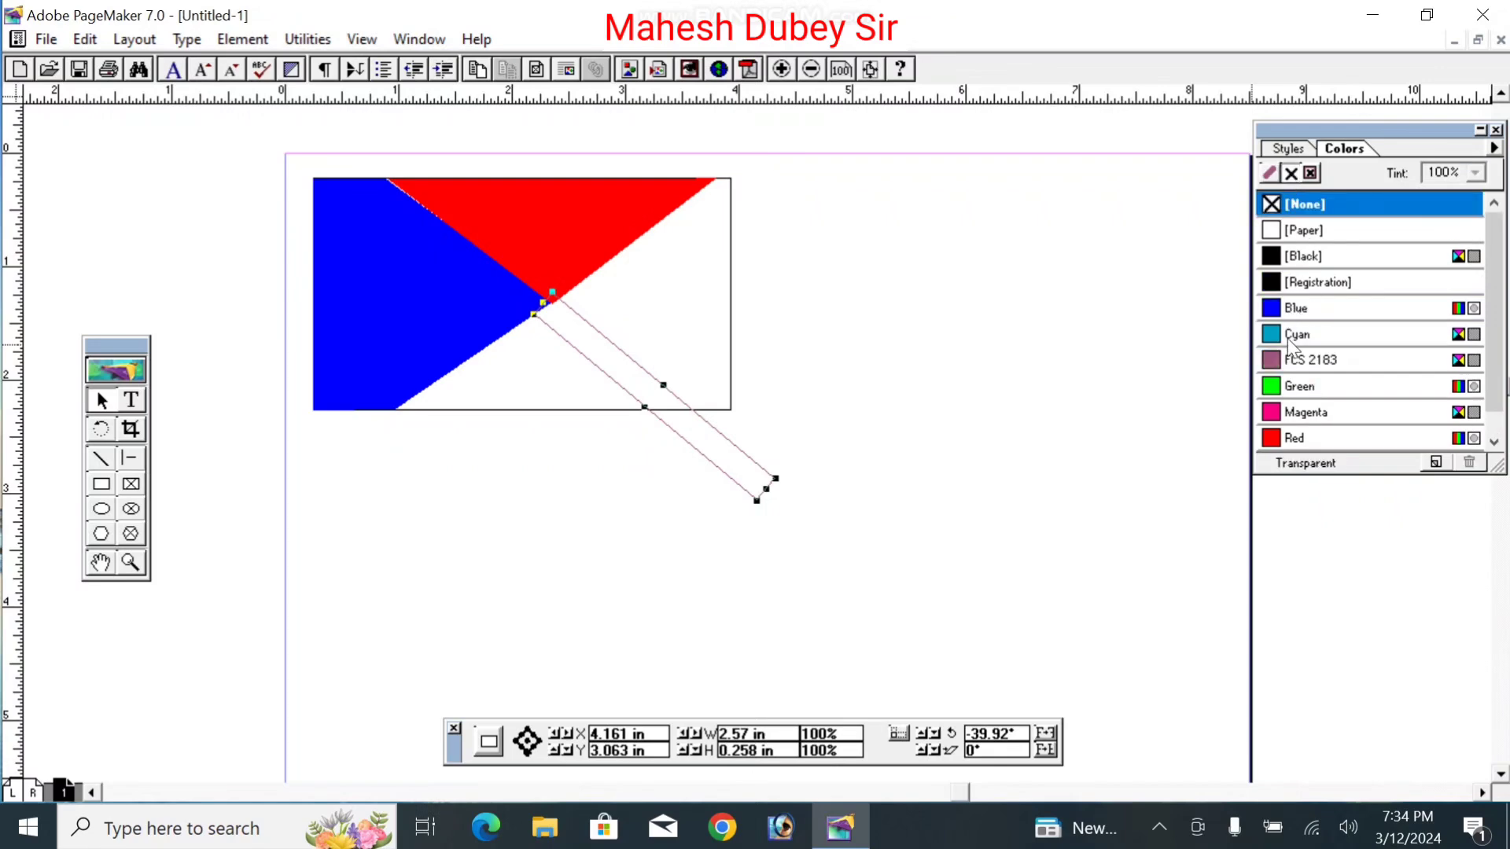
left_click(1291, 362)
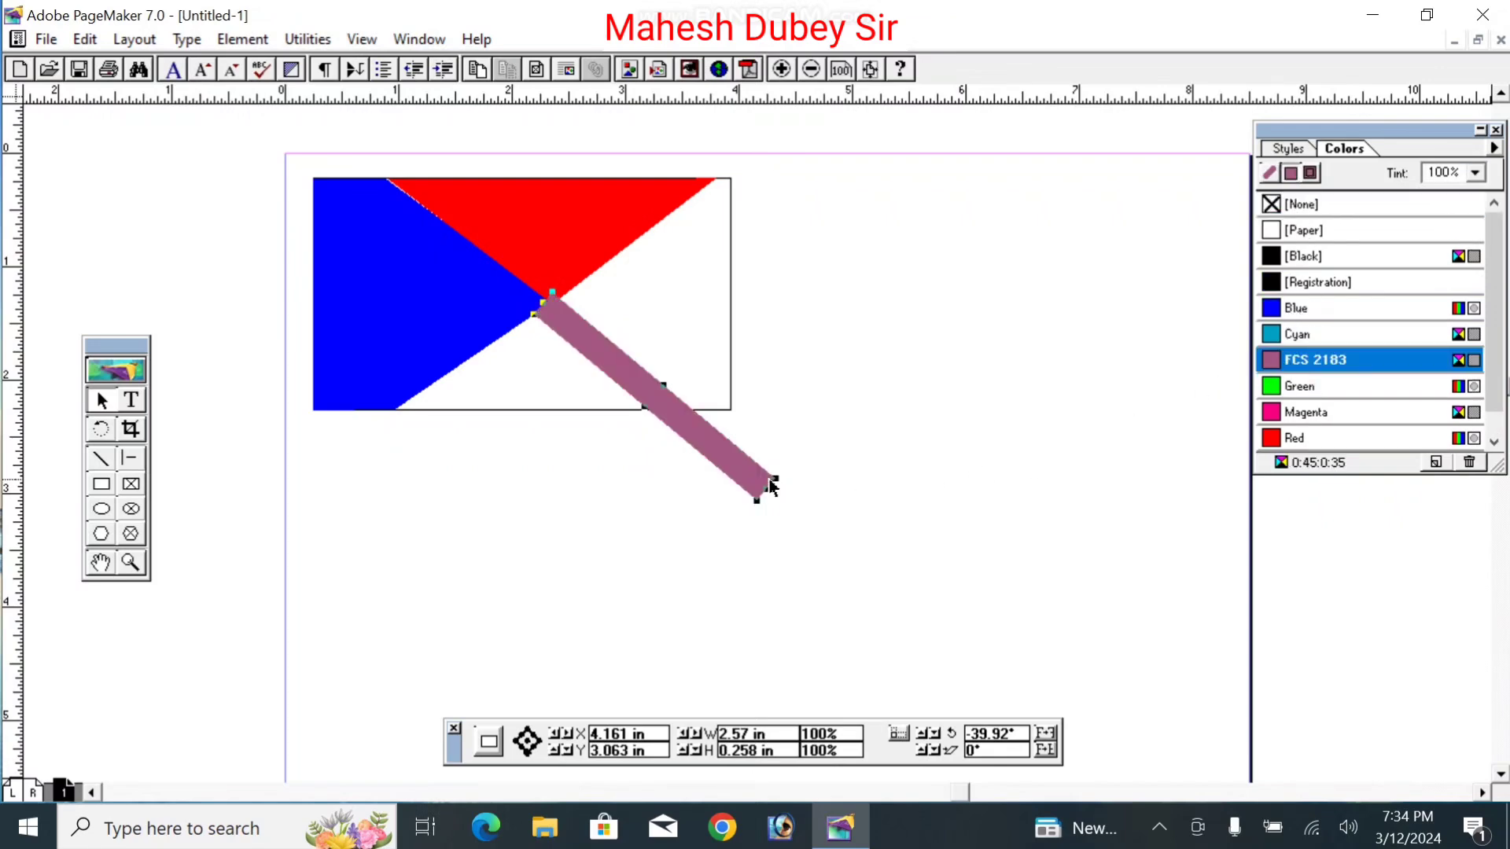
Step: Move the mauve bar onto the blue-red diagonal and fine-tune its rotation to -38.32°
left_click_drag(618, 374, 563, 334)
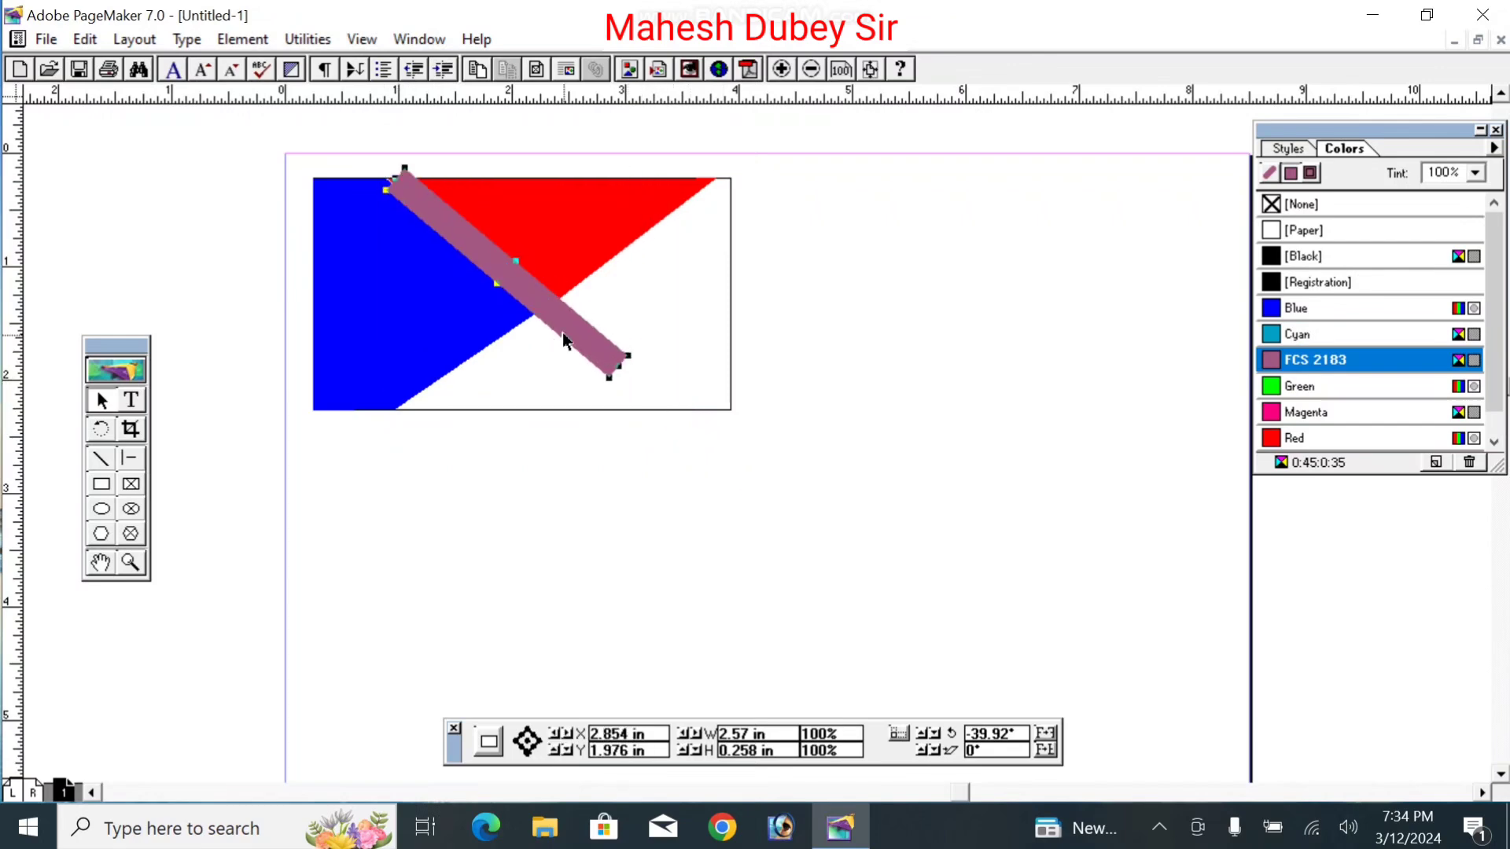
left_click_drag(523, 310, 509, 318)
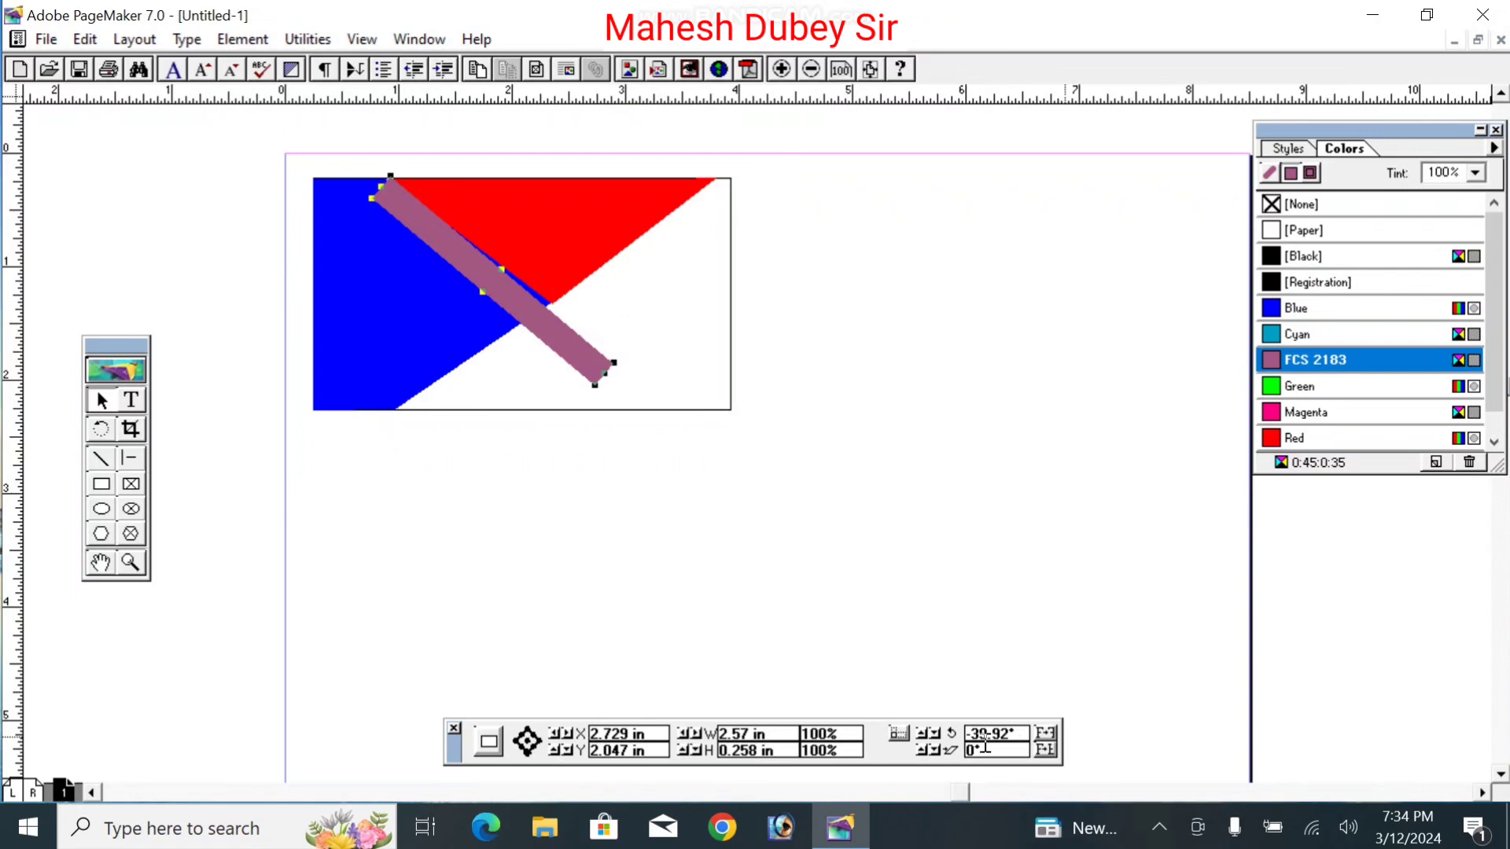
left_click(931, 736)
left_click(931, 736)
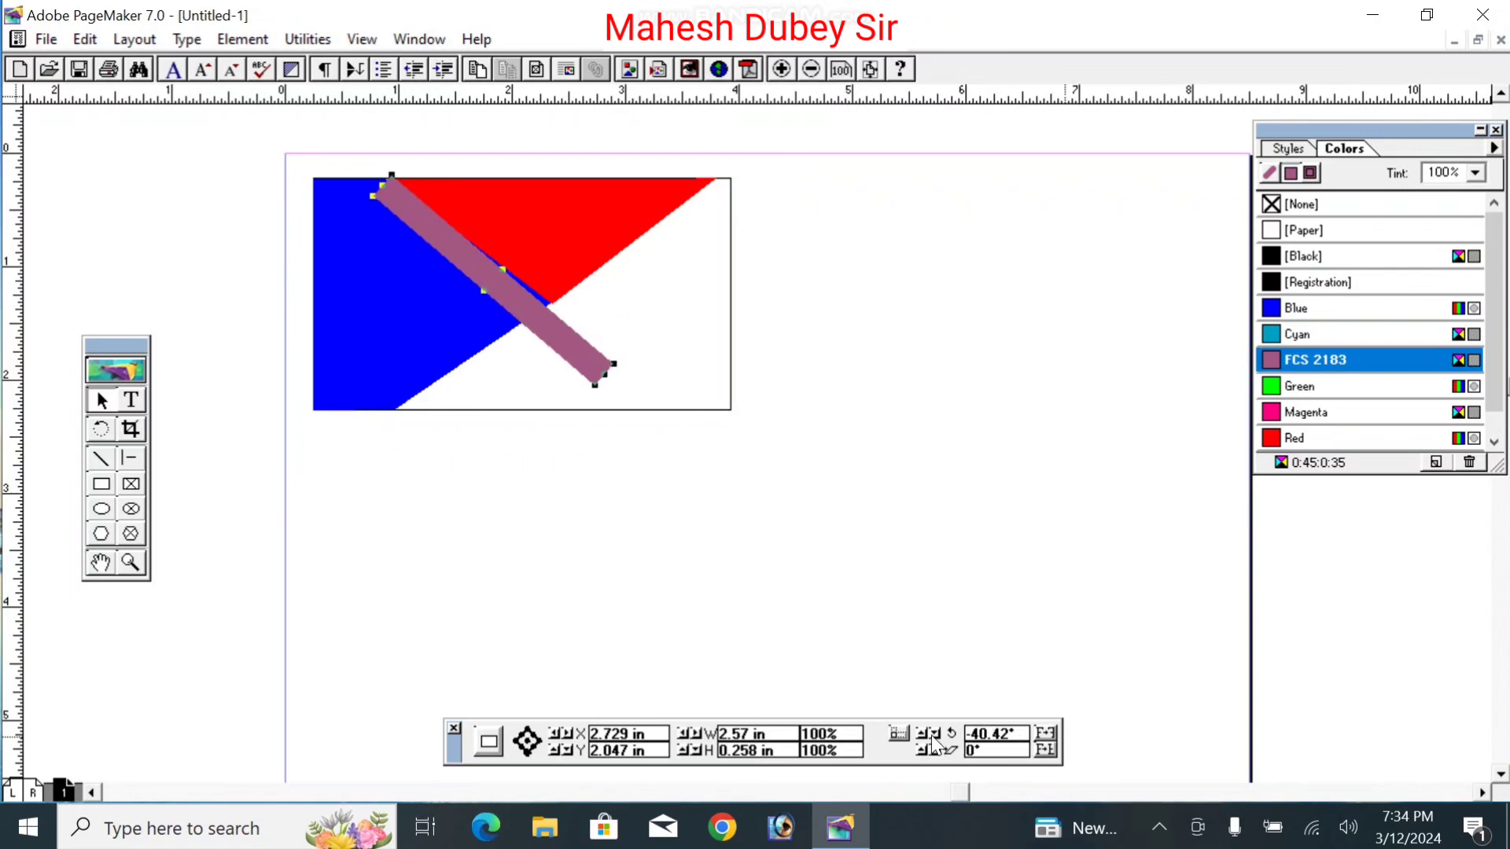
left_click(924, 737)
left_click(924, 737)
left_click(924, 737)
left_click(924, 737)
left_click(924, 736)
left_click(924, 737)
left_click(924, 737)
left_click(924, 737)
left_click(926, 738)
left_click(925, 738)
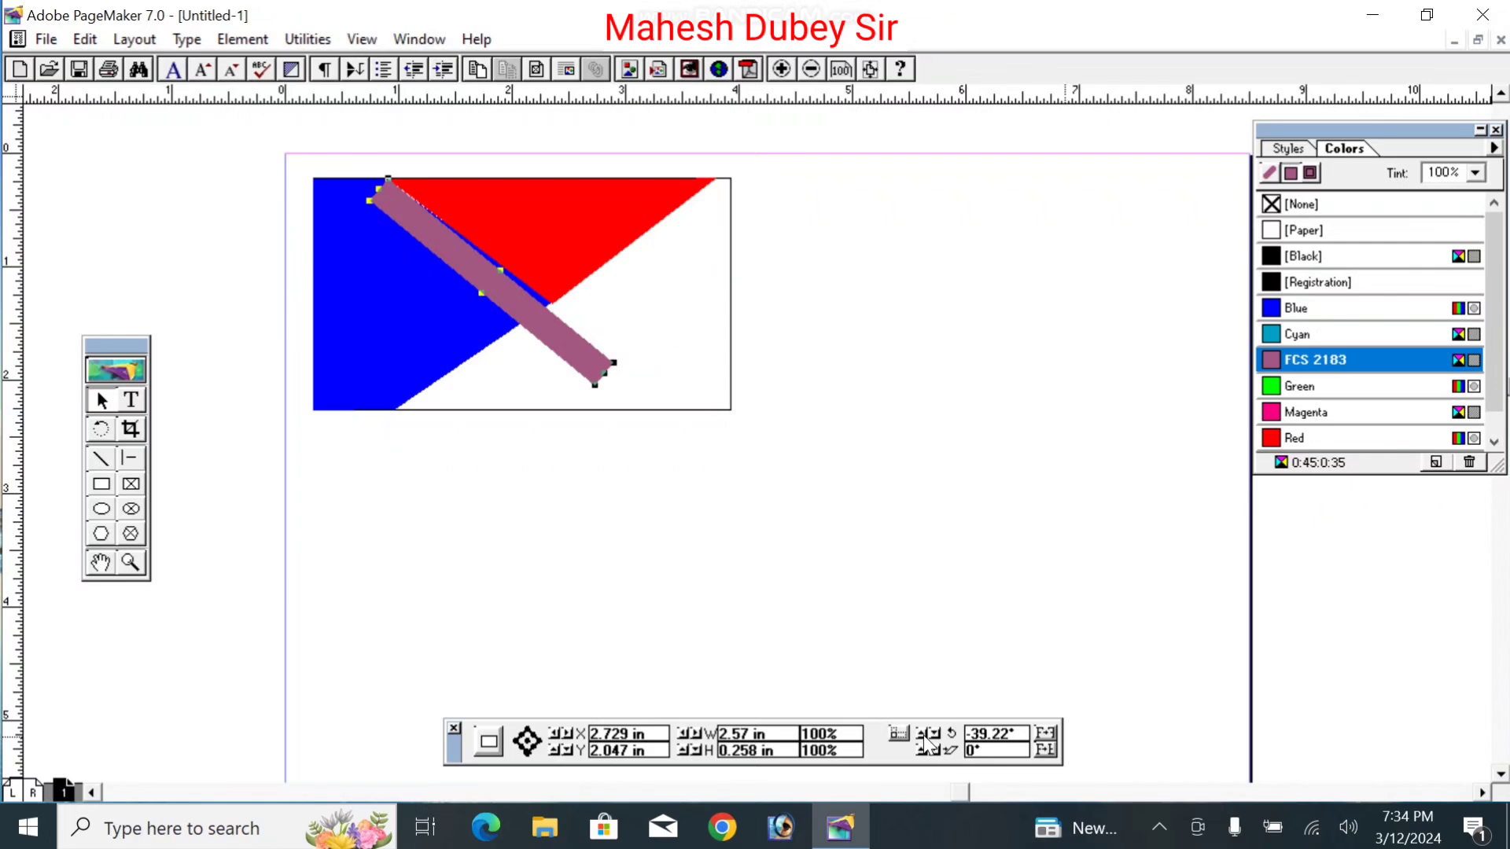
left_click(926, 738)
left_click(925, 737)
left_click(925, 738)
left_click(926, 738)
left_click(926, 737)
left_click(925, 738)
left_click(925, 738)
left_click(926, 738)
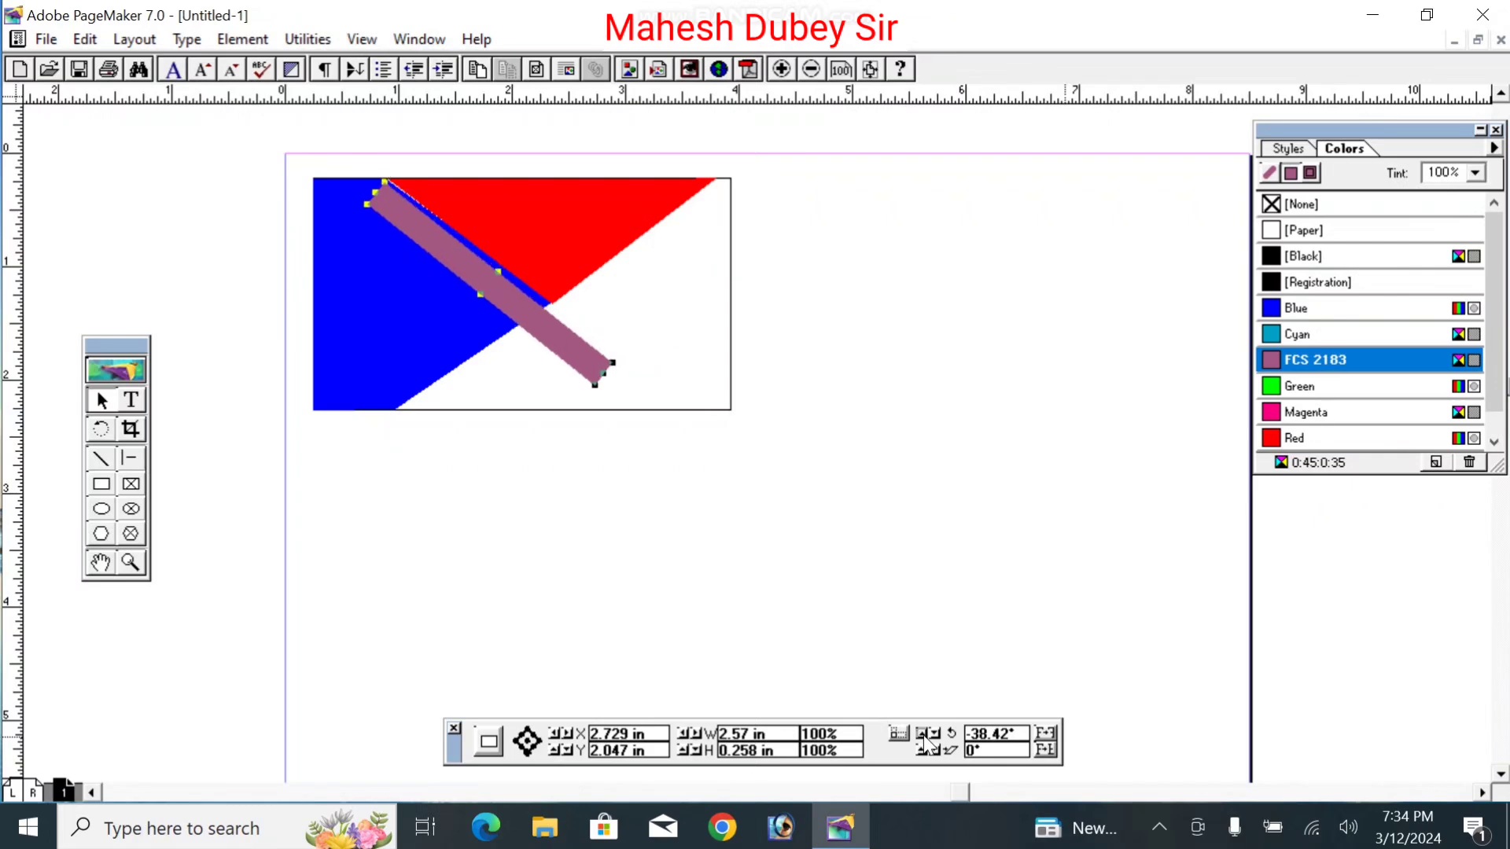
left_click(926, 738)
left_click_drag(544, 324, 531, 319)
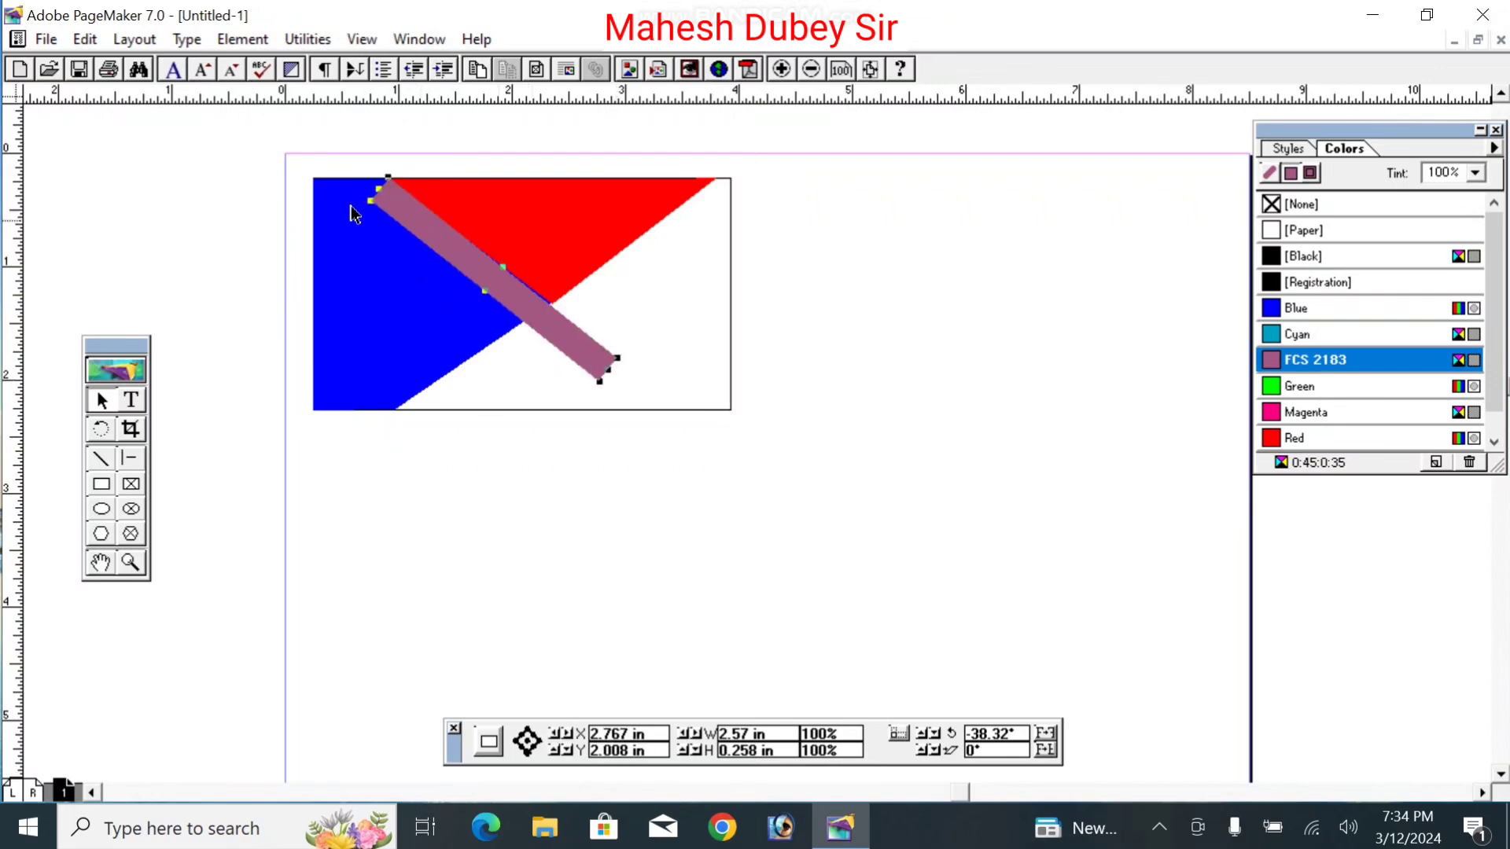
left_click(230, 39)
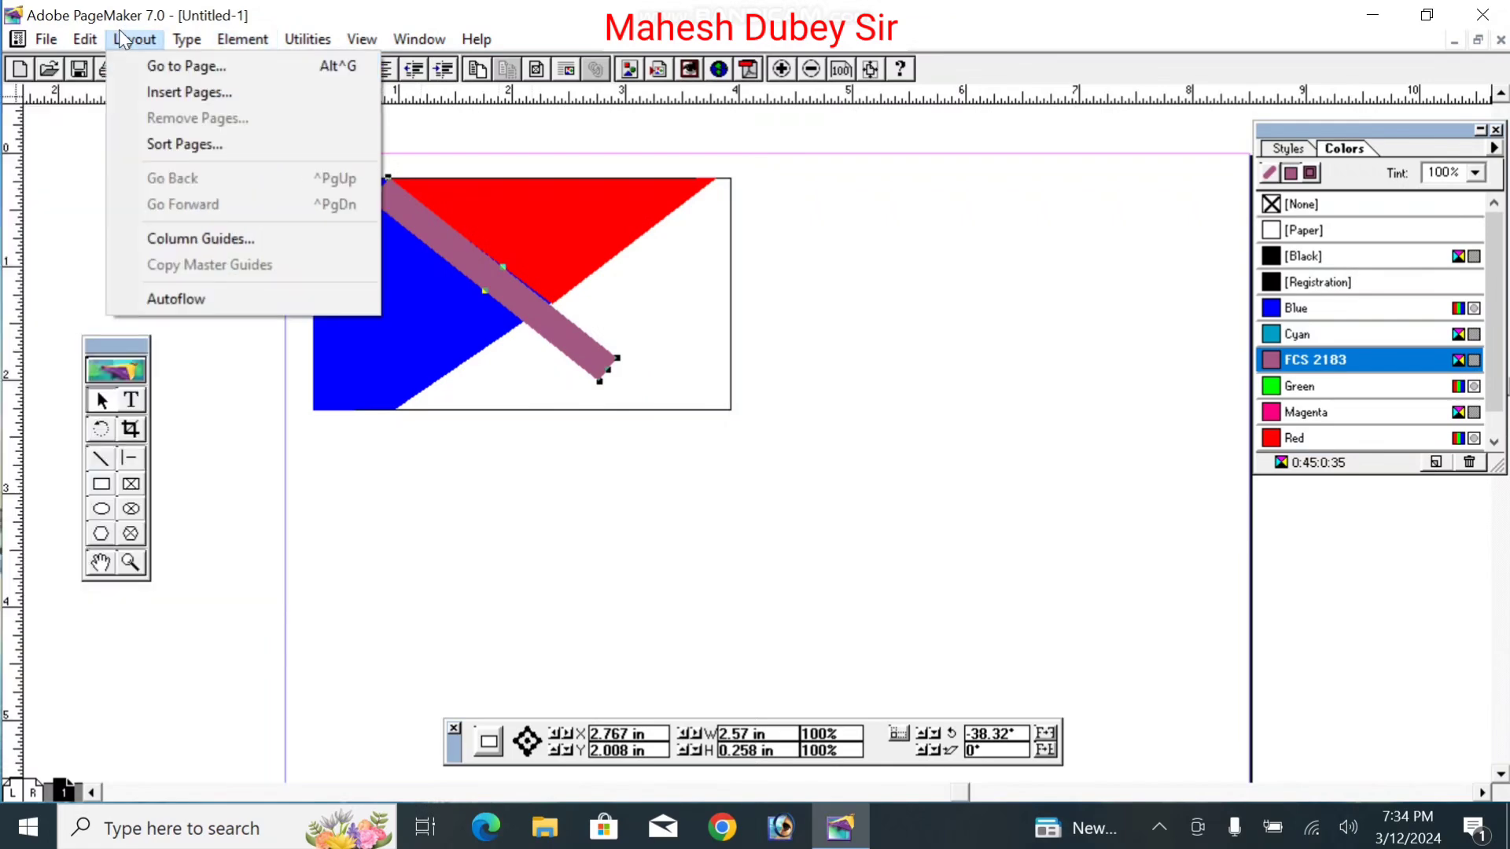
Step: Give the bar the most rounded corners and shorten it to end where the triangles meet
left_click(174, 506)
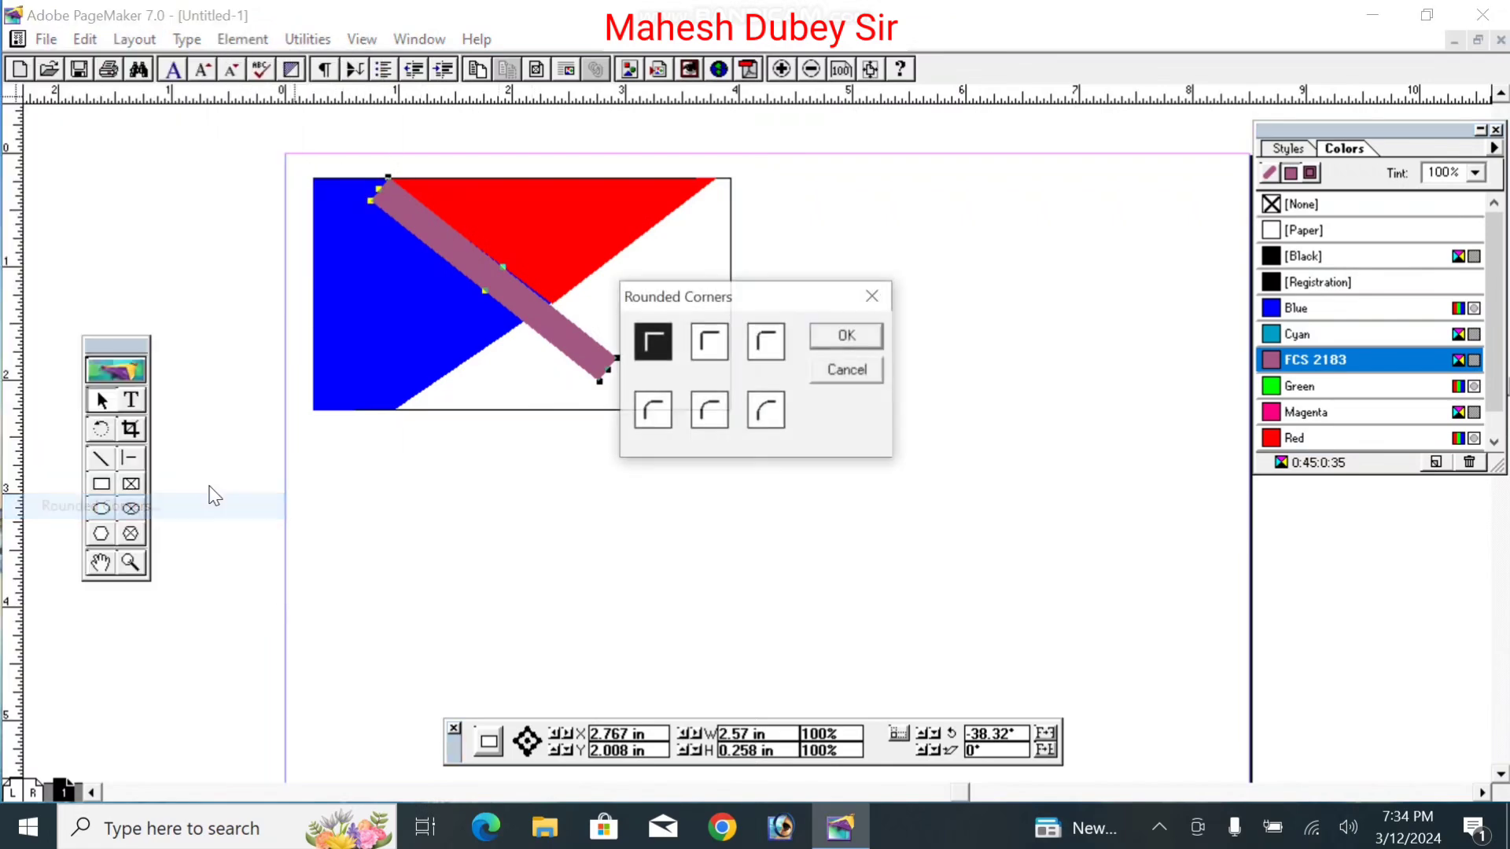
left_click(767, 410)
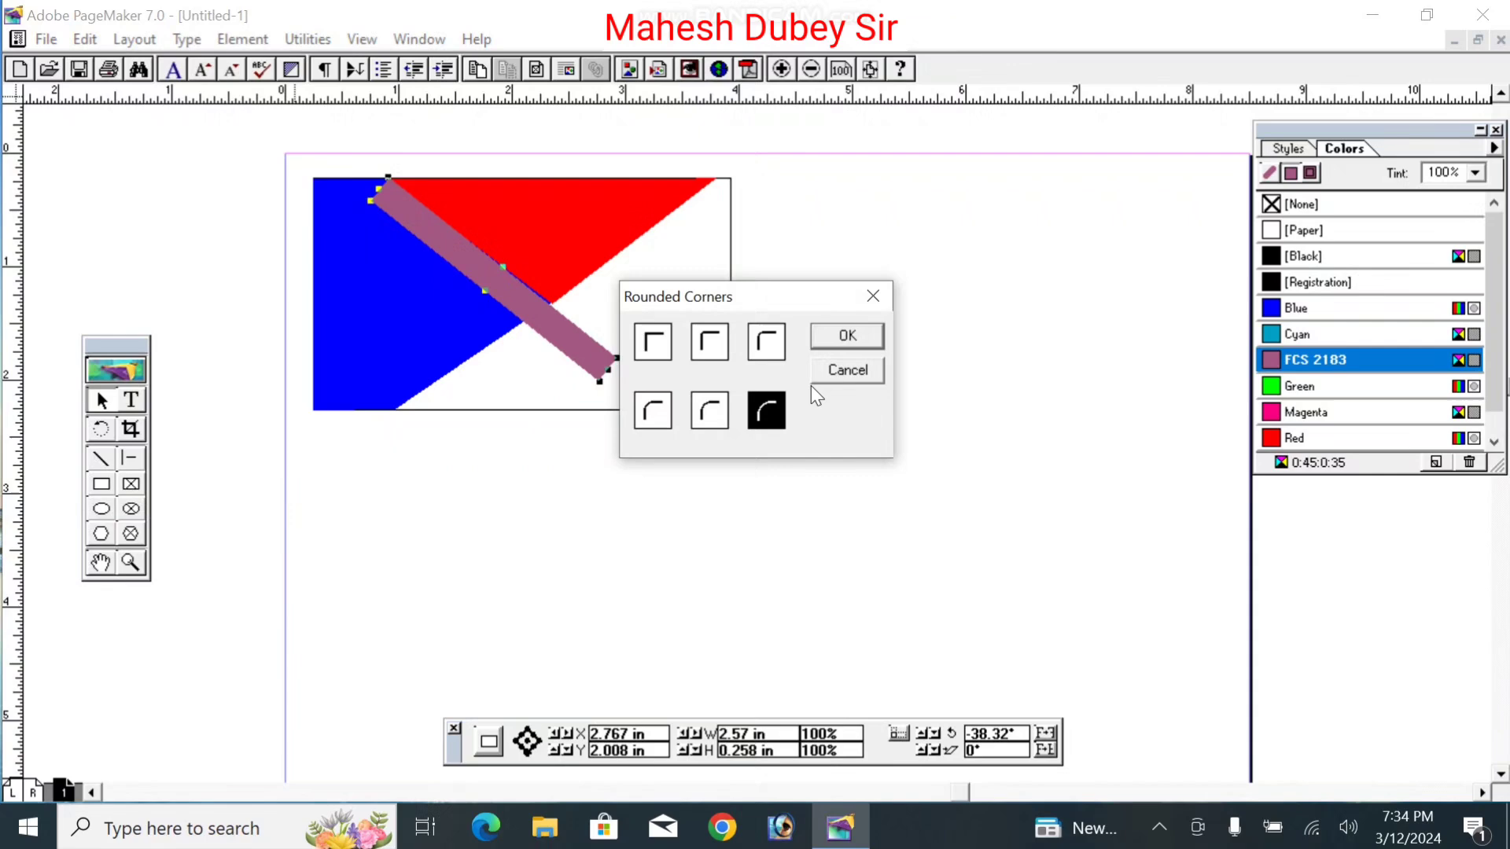
left_click(865, 338)
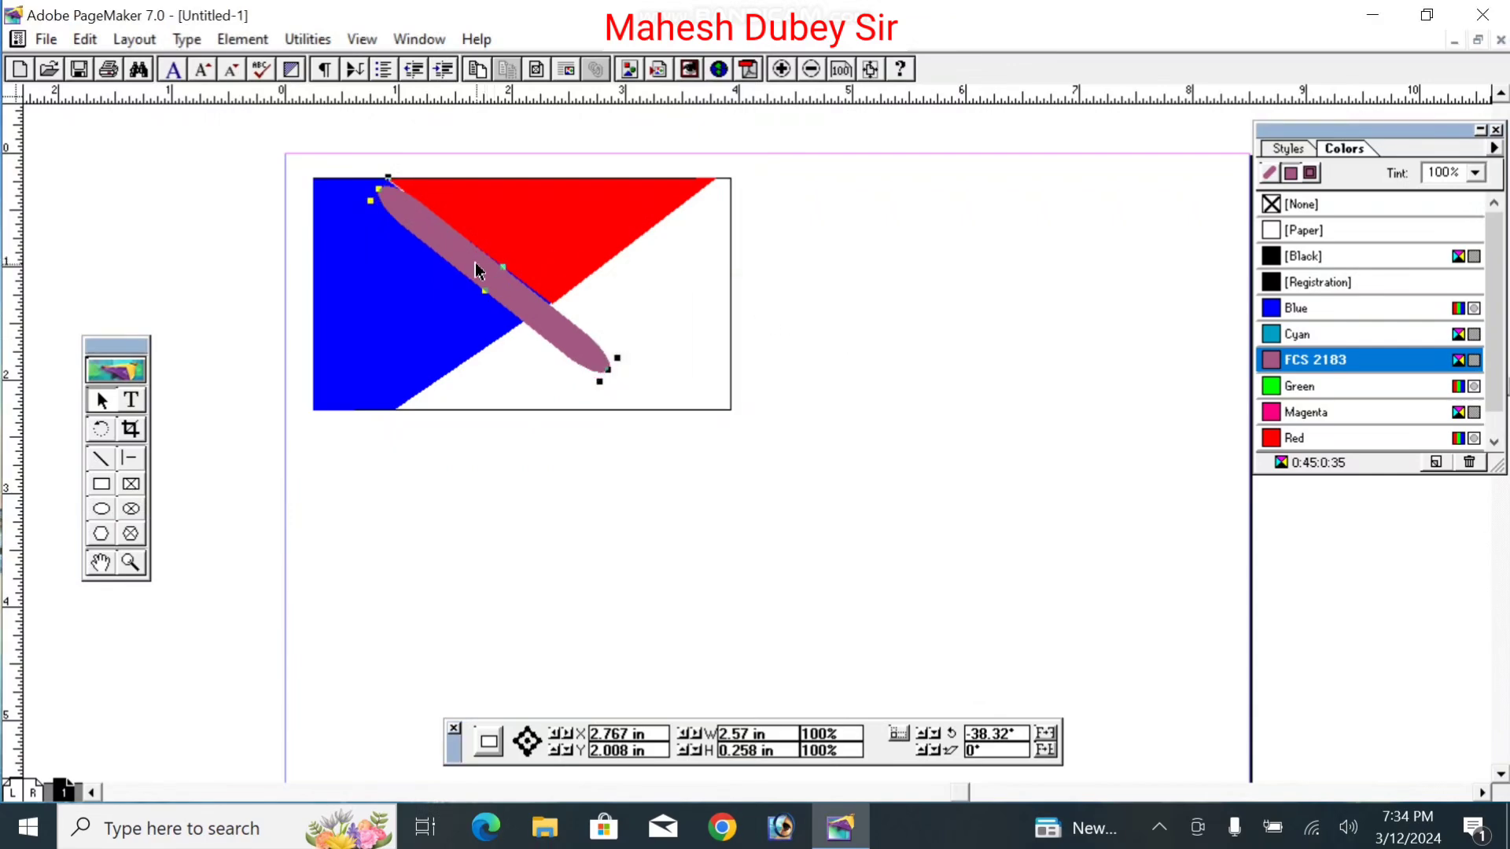
left_click_drag(478, 272, 477, 262)
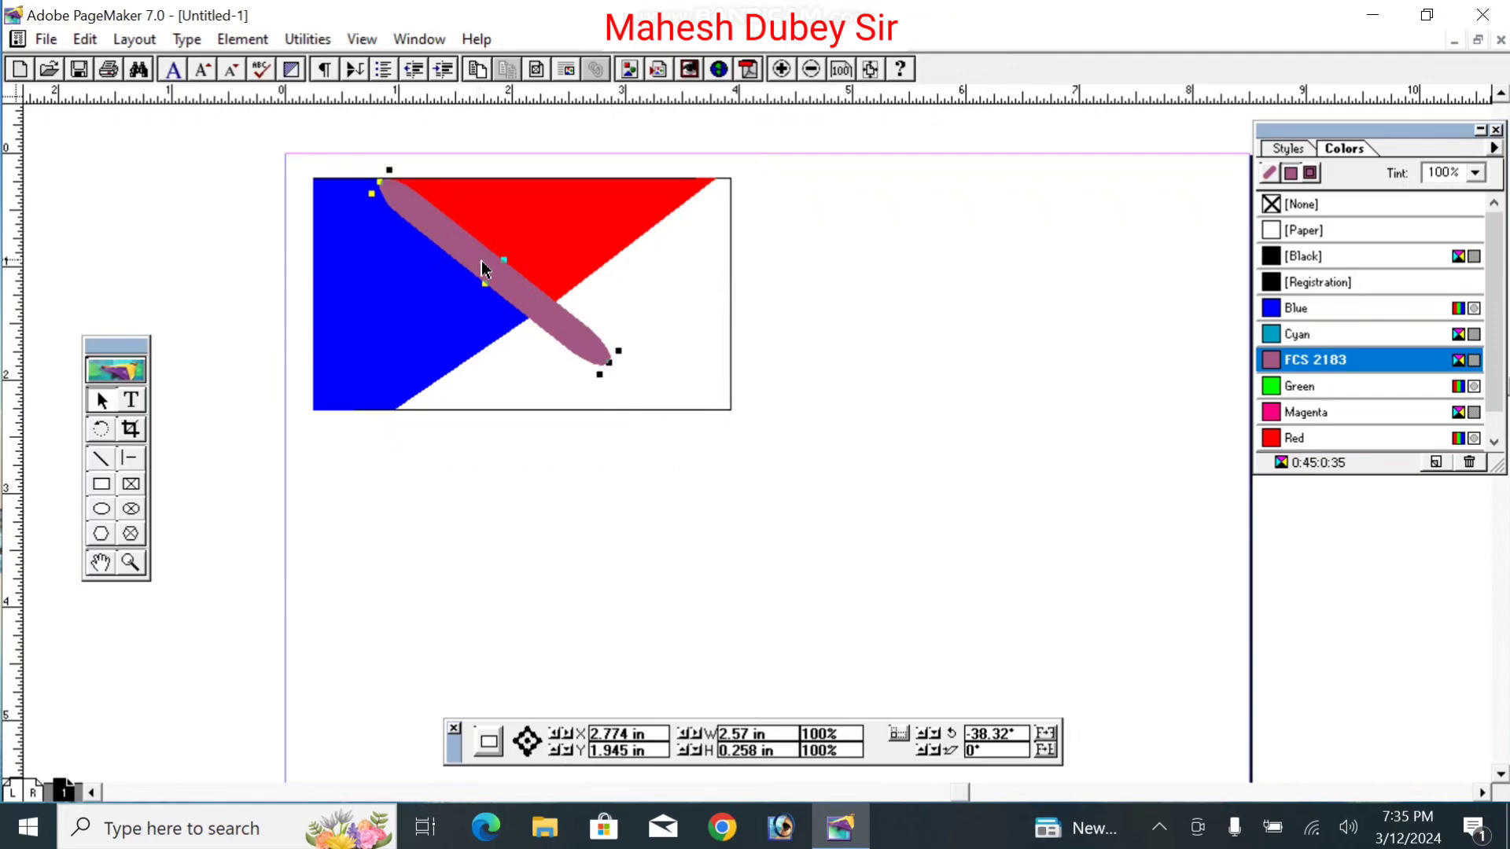
left_click_drag(609, 364, 547, 308)
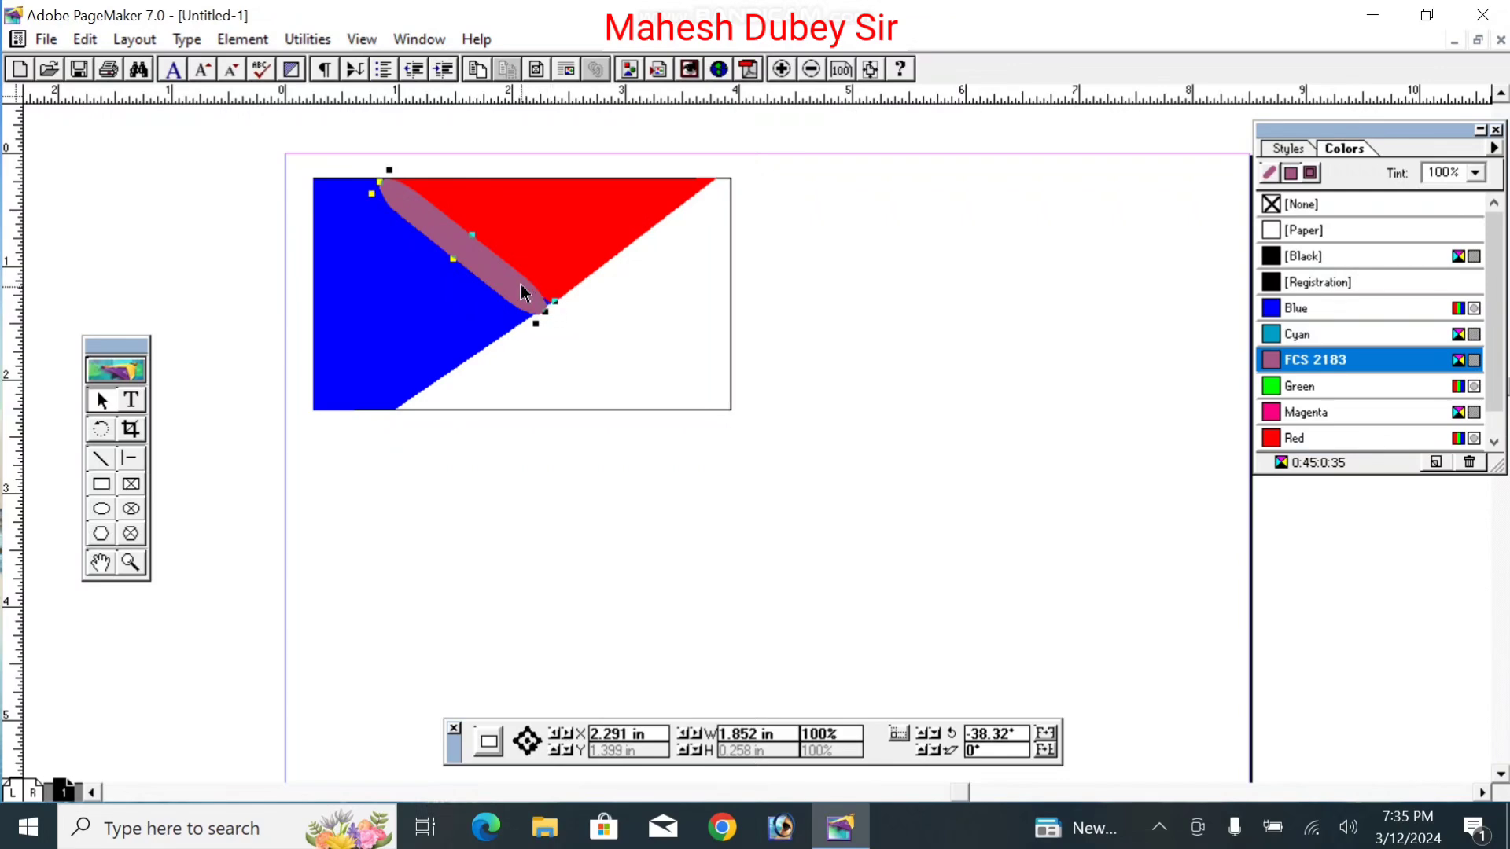
left_click_drag(523, 293, 525, 292)
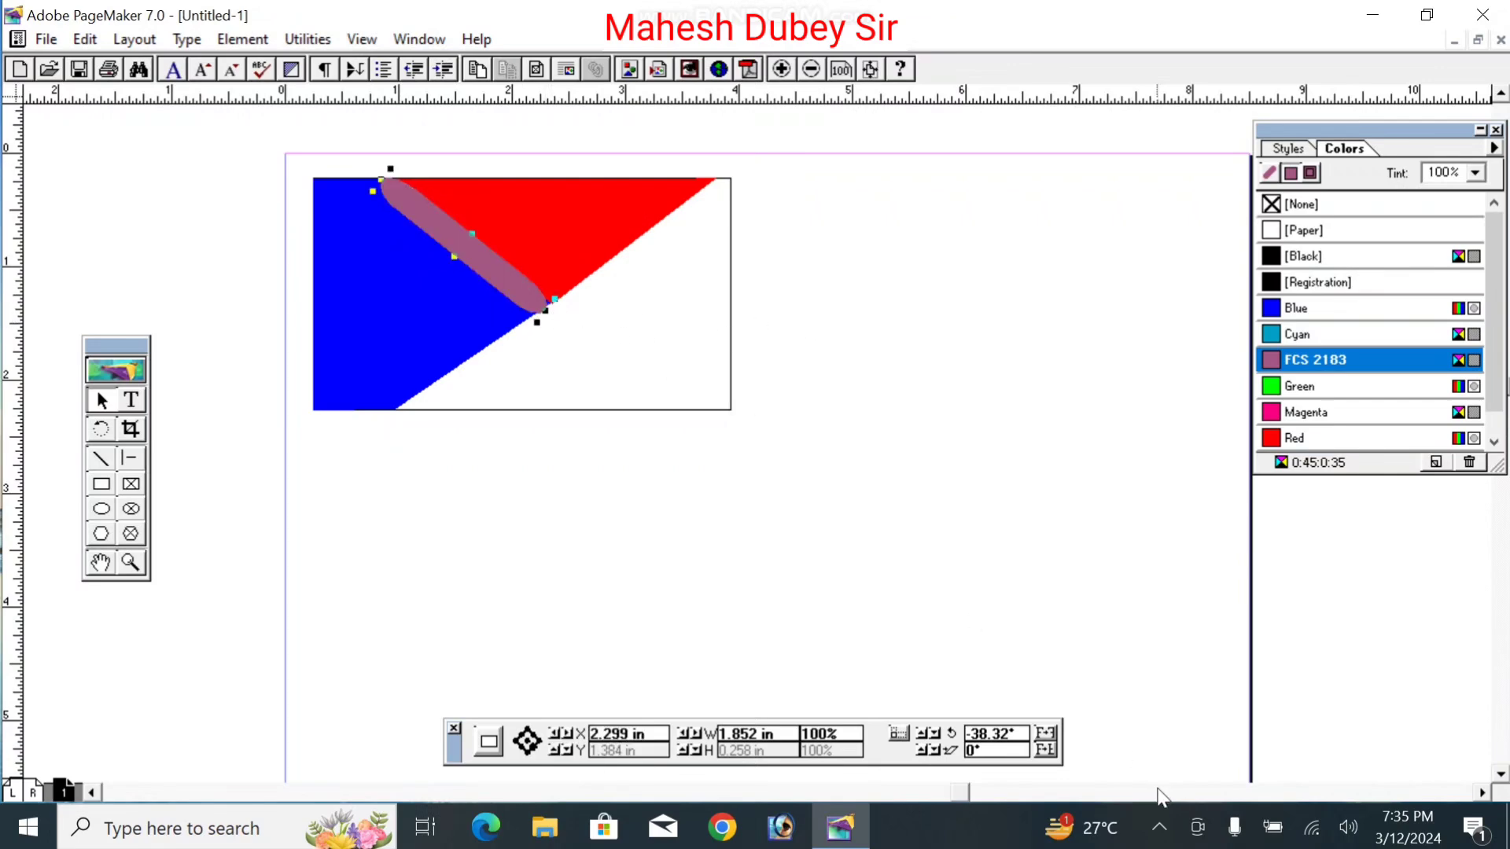
Step: Reduce the bar's tilt to -37.42° and trim and nudge it to a 1.816 × 0.258-inch fit
left_click(926, 737)
left_click(927, 738)
left_click(926, 738)
left_click(926, 737)
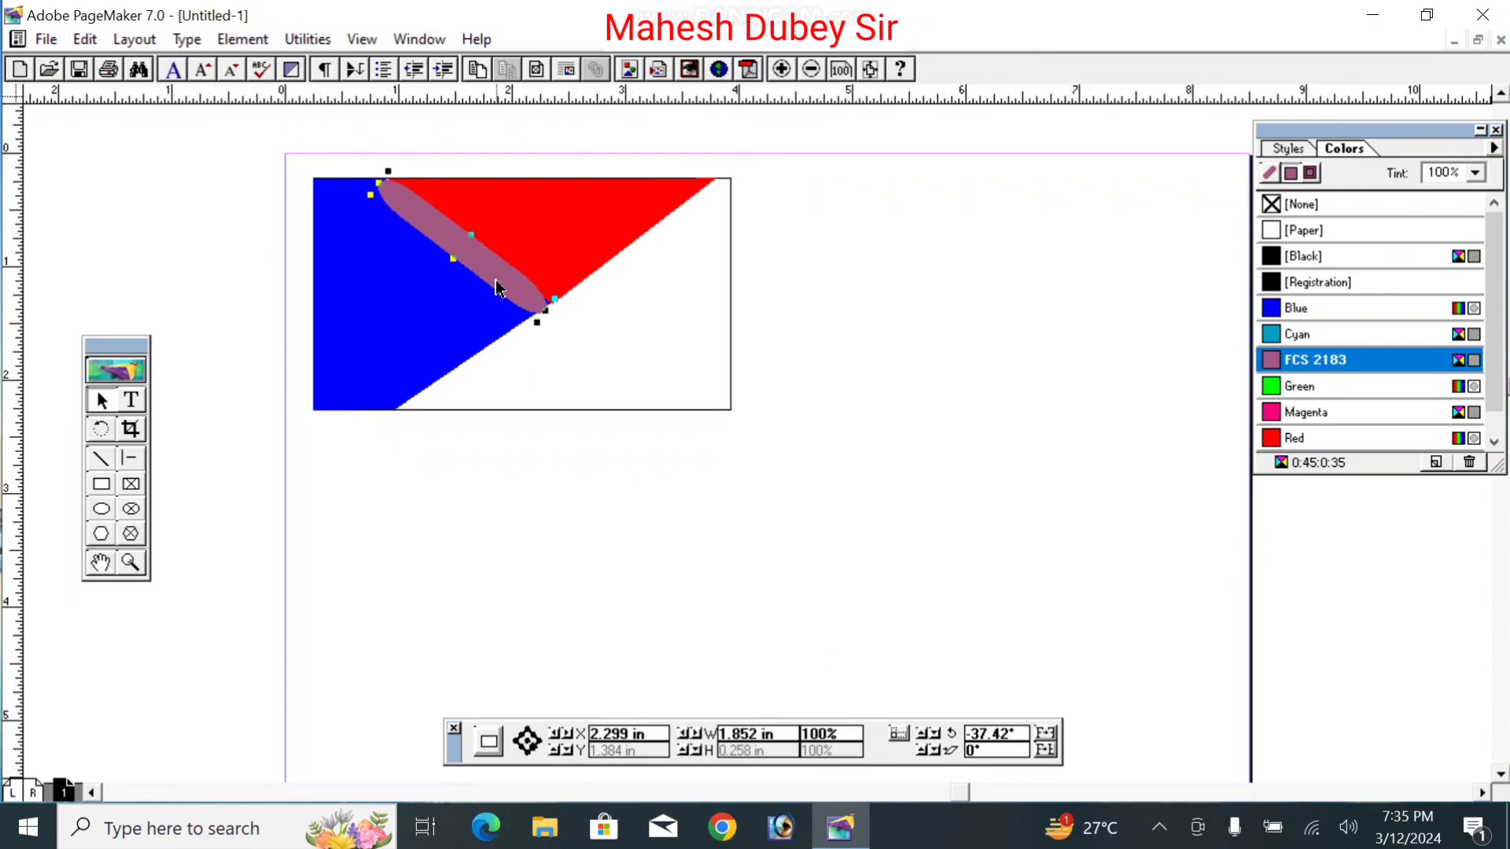
left_click_drag(496, 288, 505, 285)
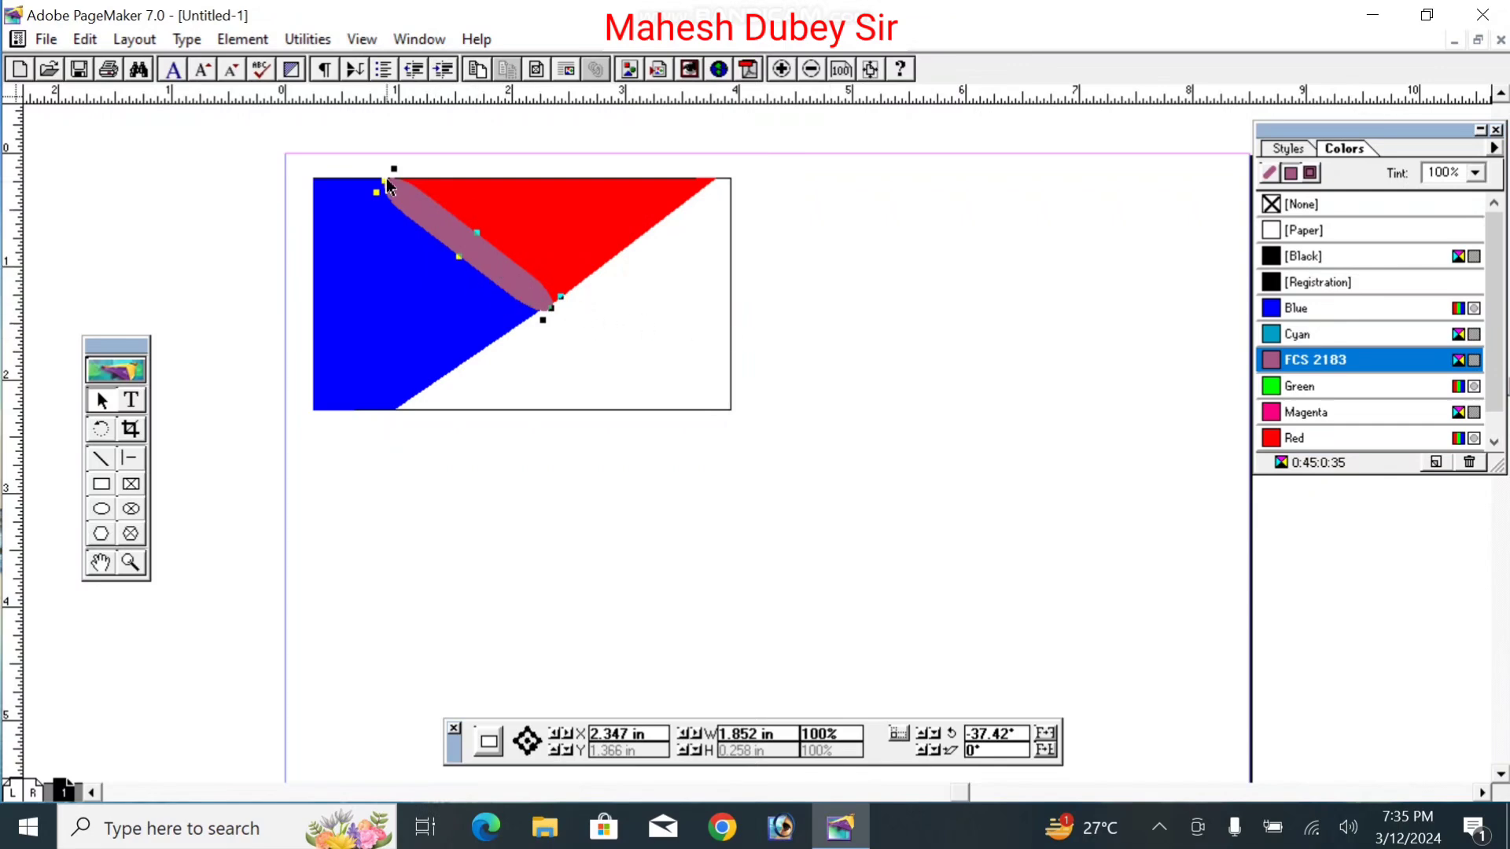
left_click_drag(386, 182, 391, 187)
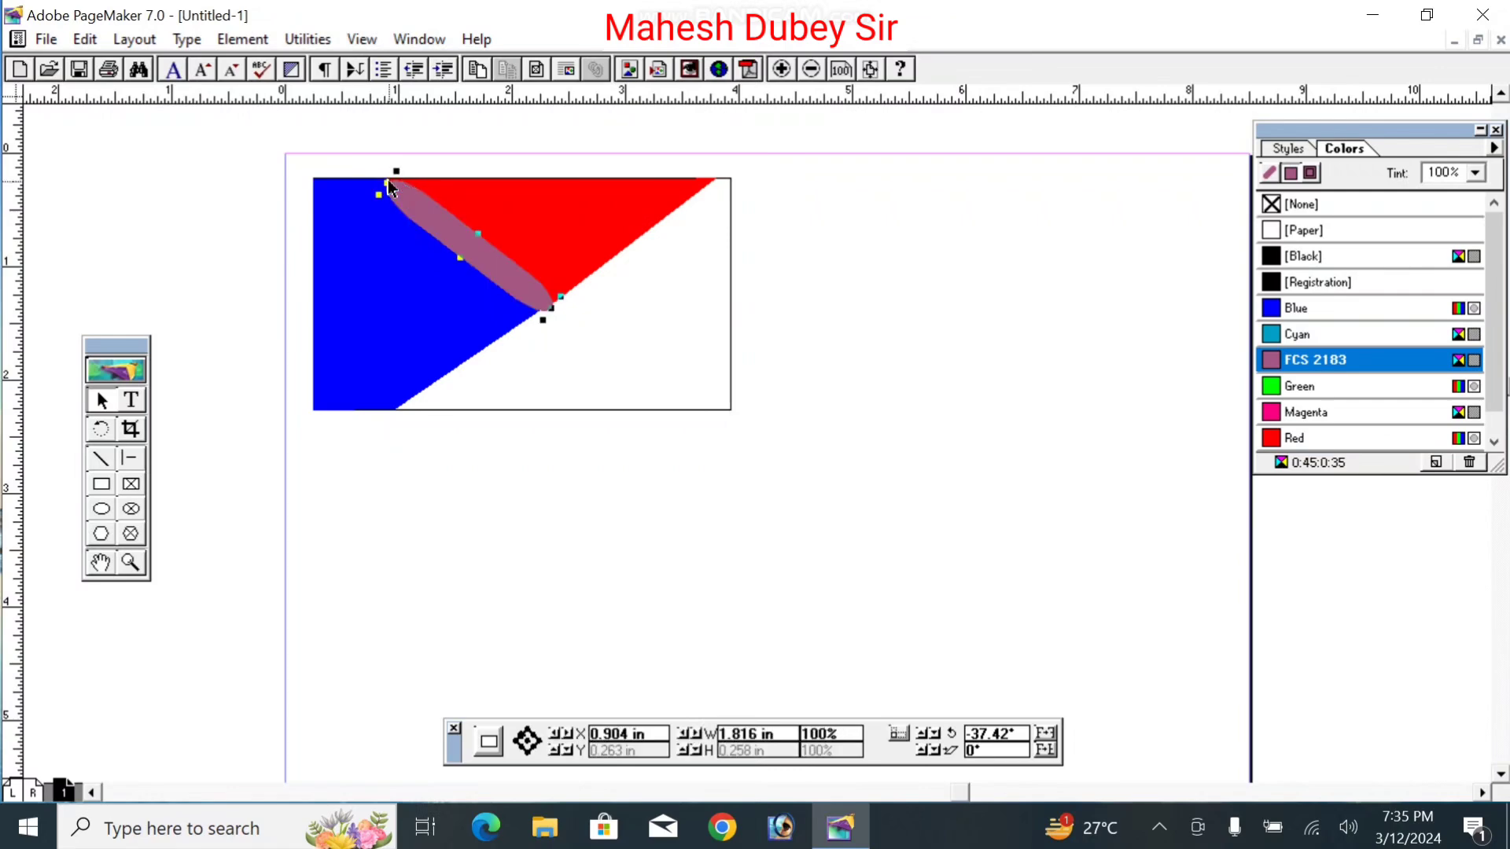
key("Up")
key("Up")
key("Up")
key("Left")
key("Left")
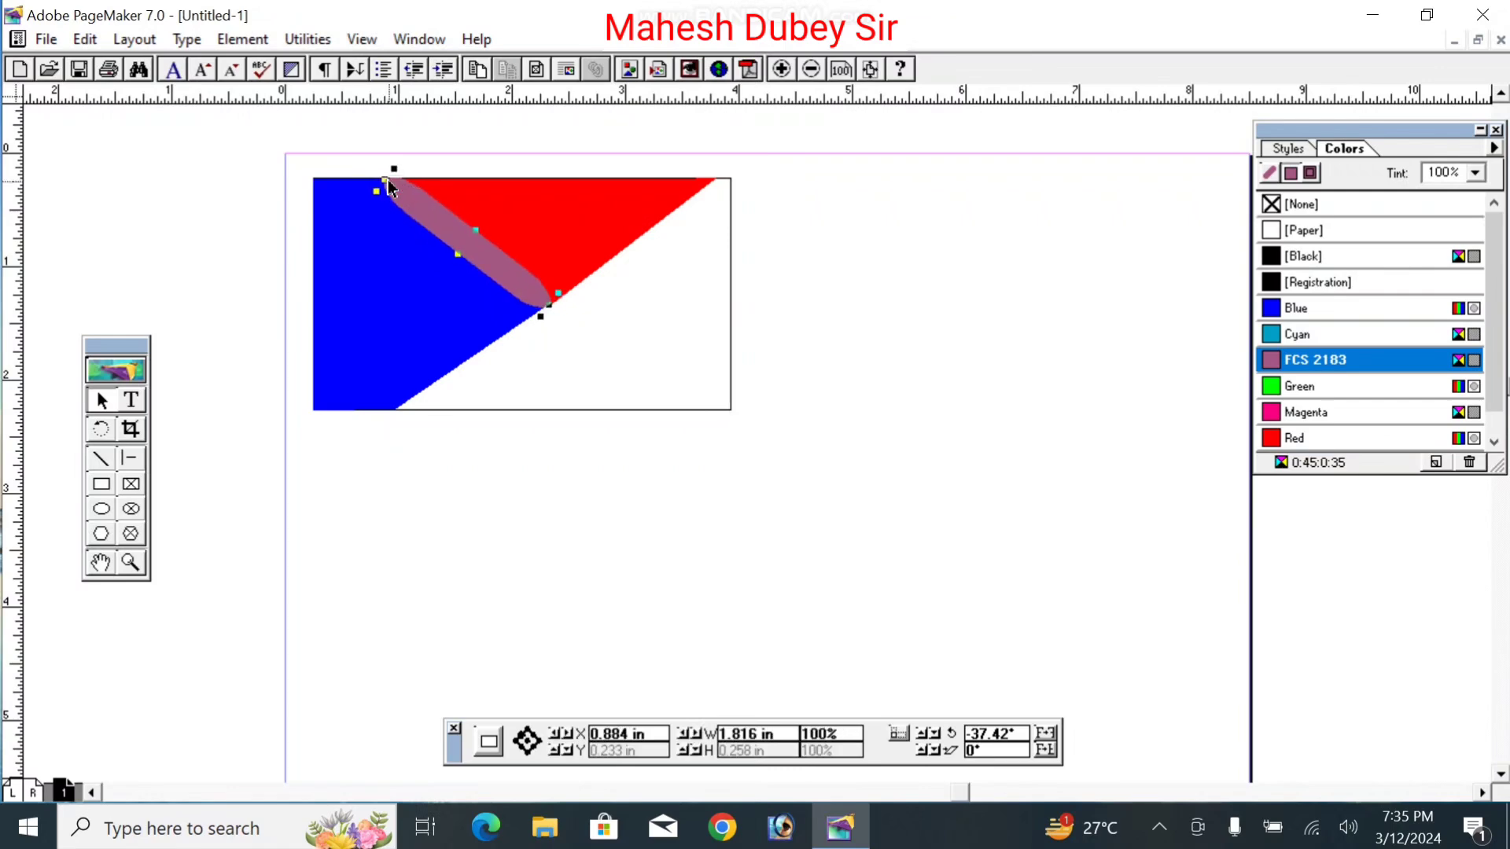
left_click(614, 340)
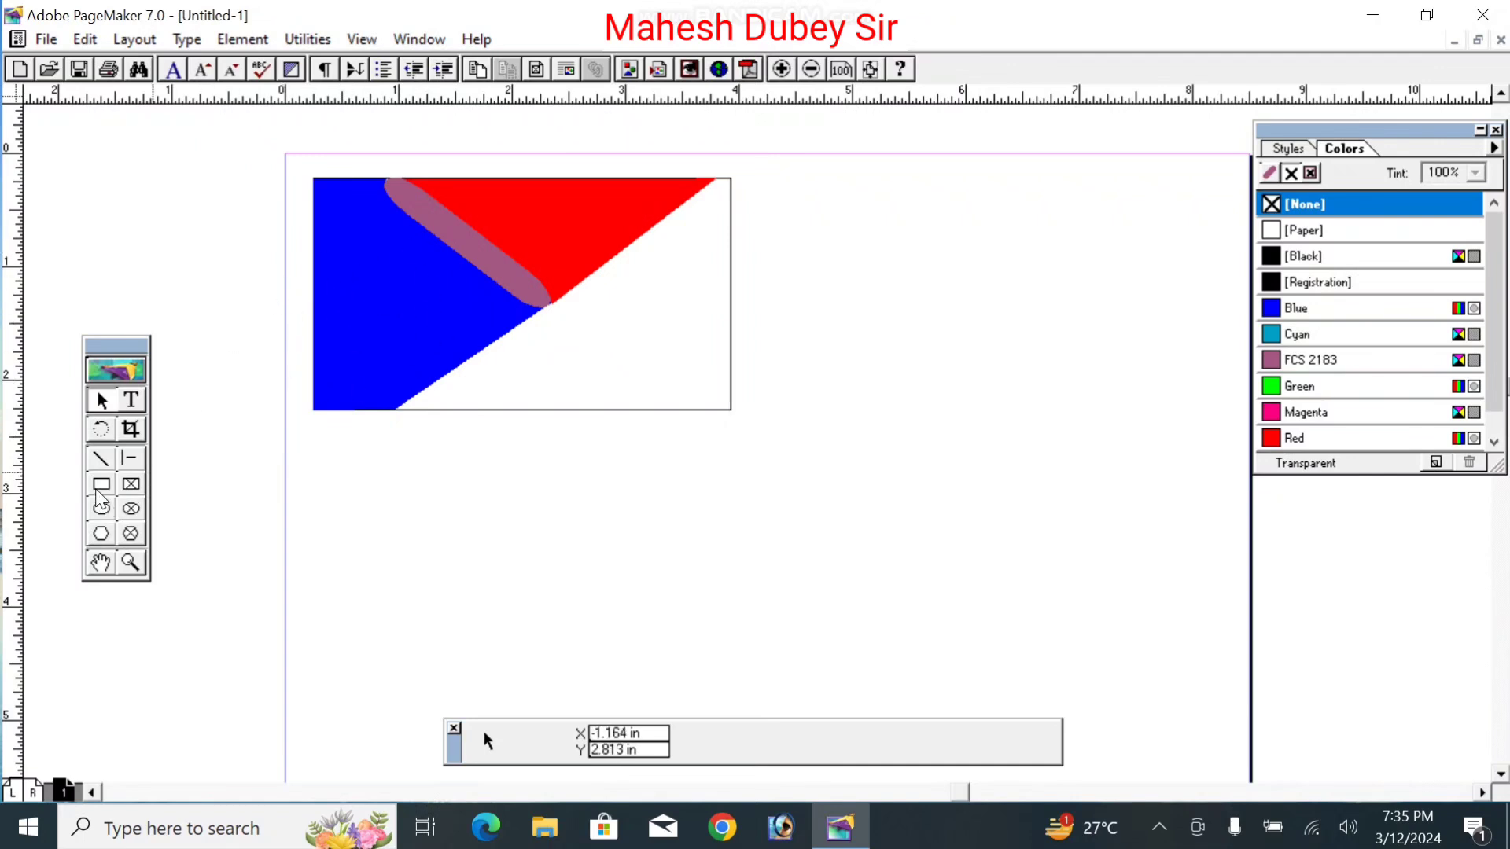
Step: Draw a circle about 0.96 × 0.946 inches over the card's blue area
left_click(132, 401)
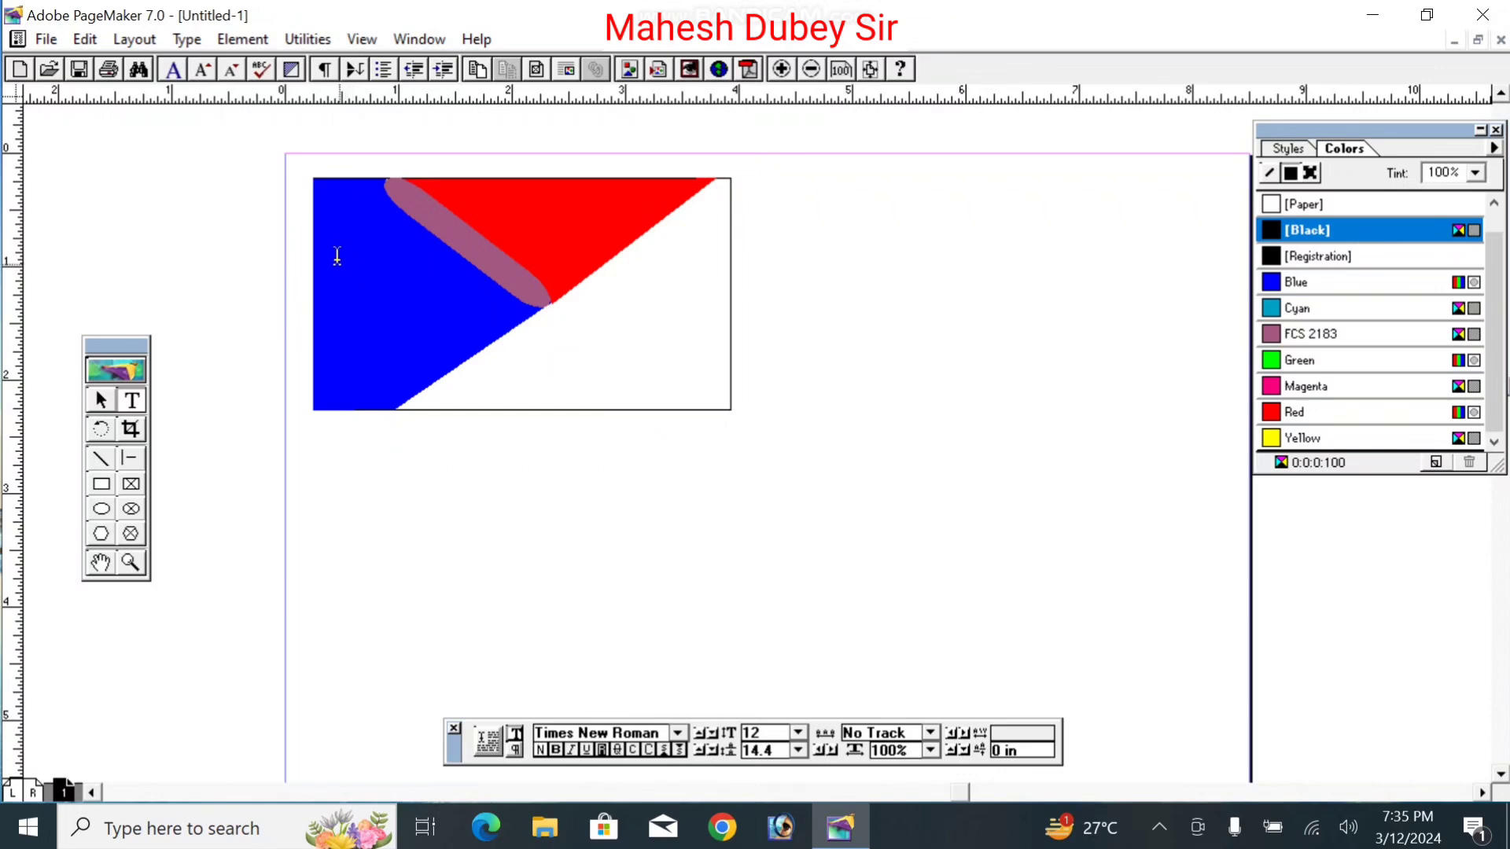
left_click(101, 509)
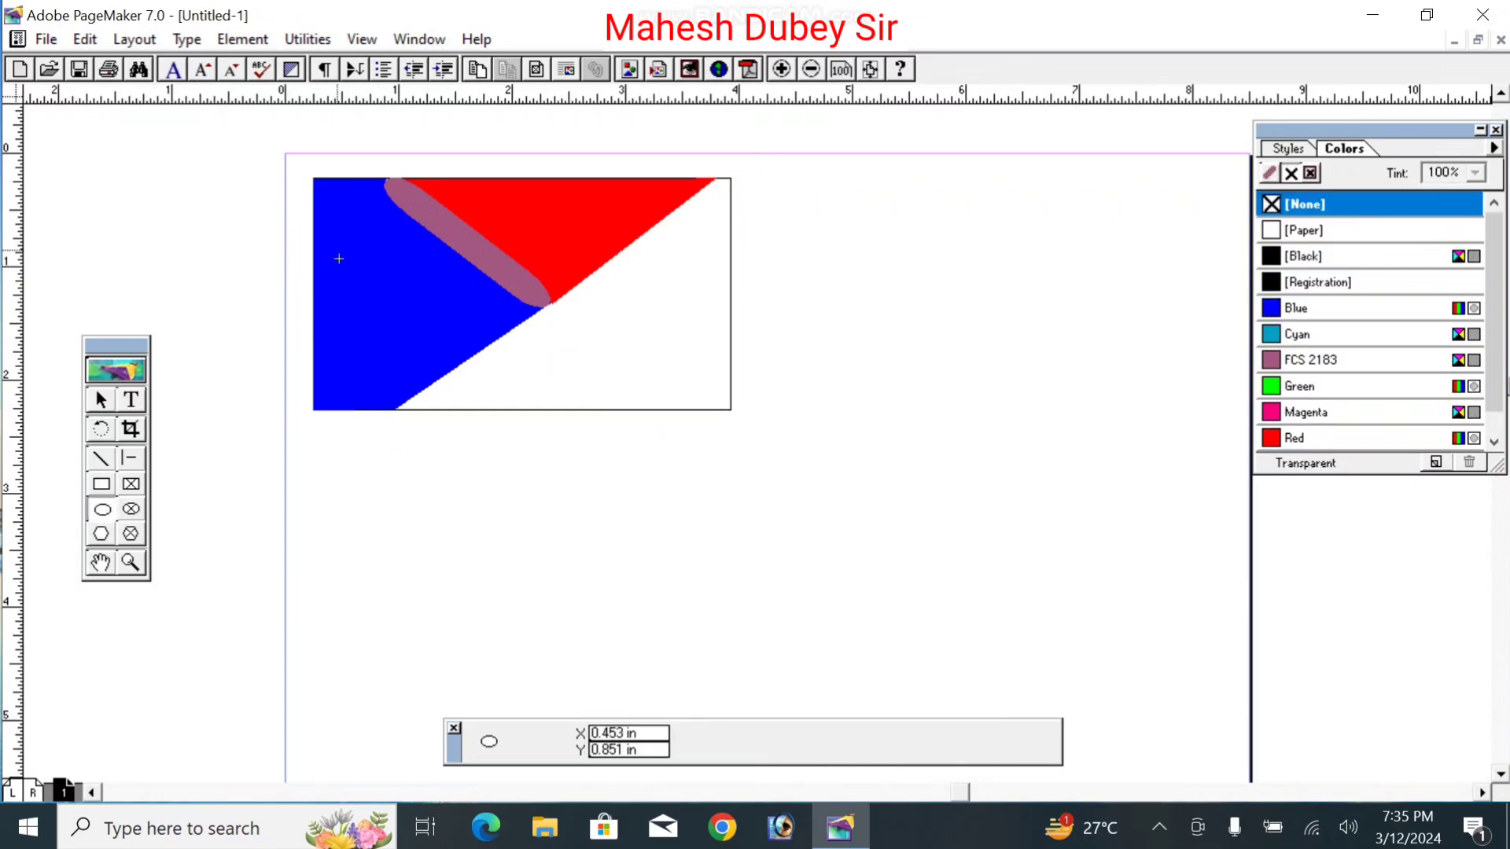
left_click_drag(337, 250, 445, 356)
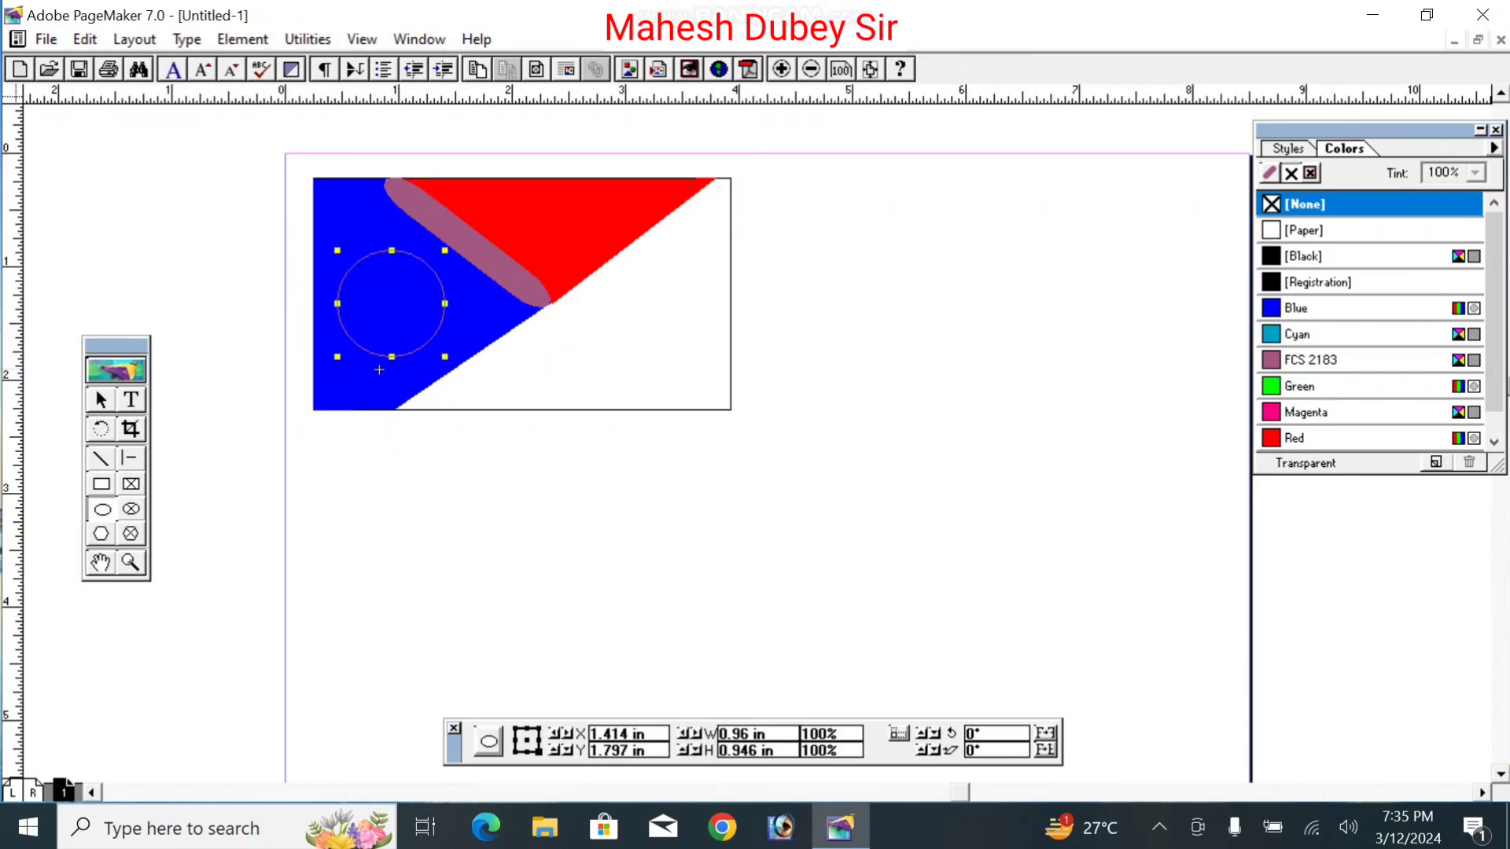
Step: Give the circle a red outline with a 4pt stroke weight
left_click(1271, 171)
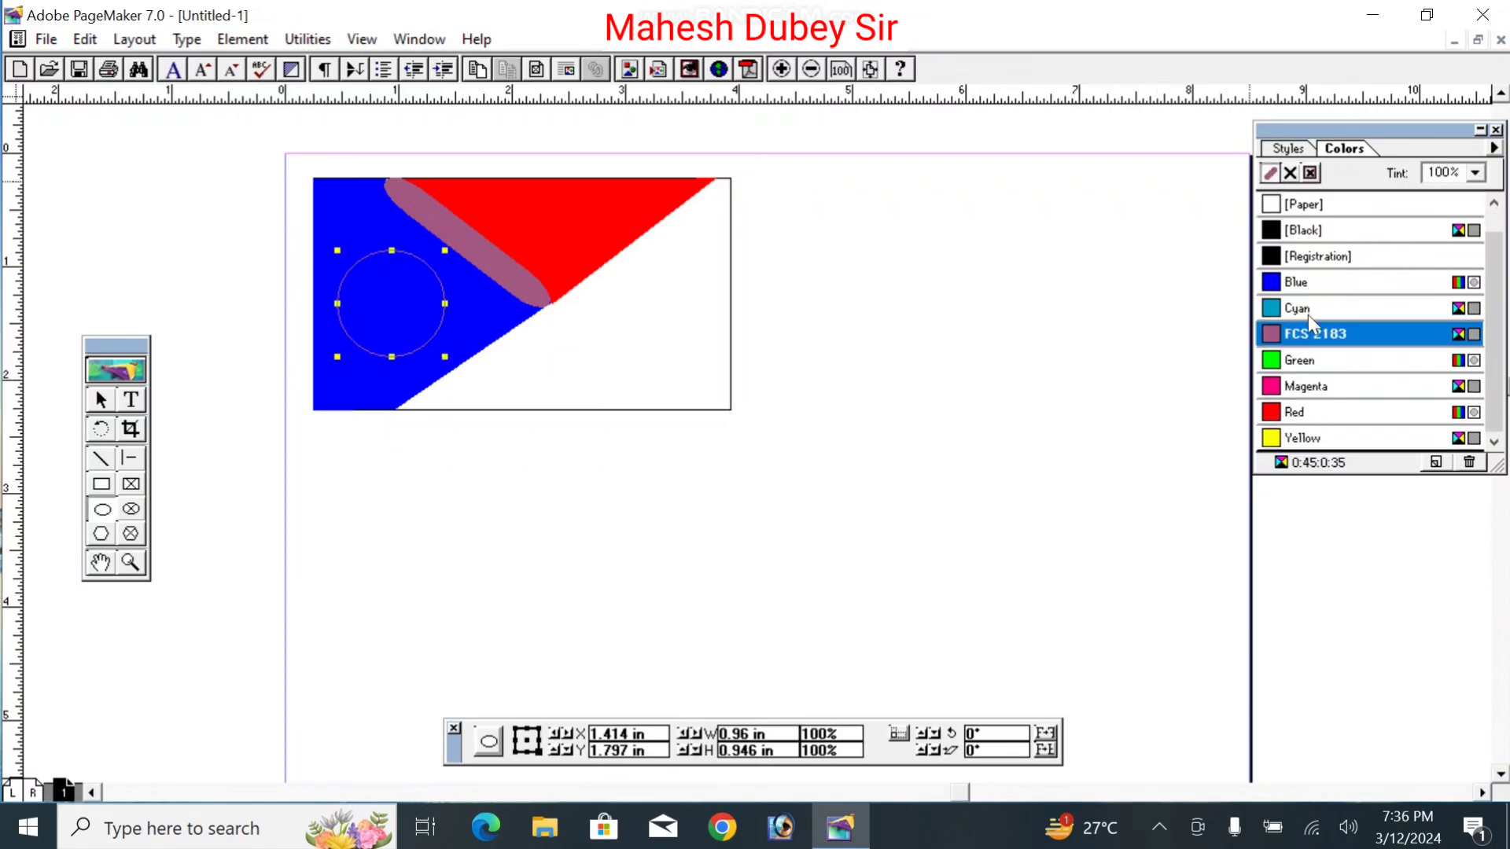
left_click(1286, 259)
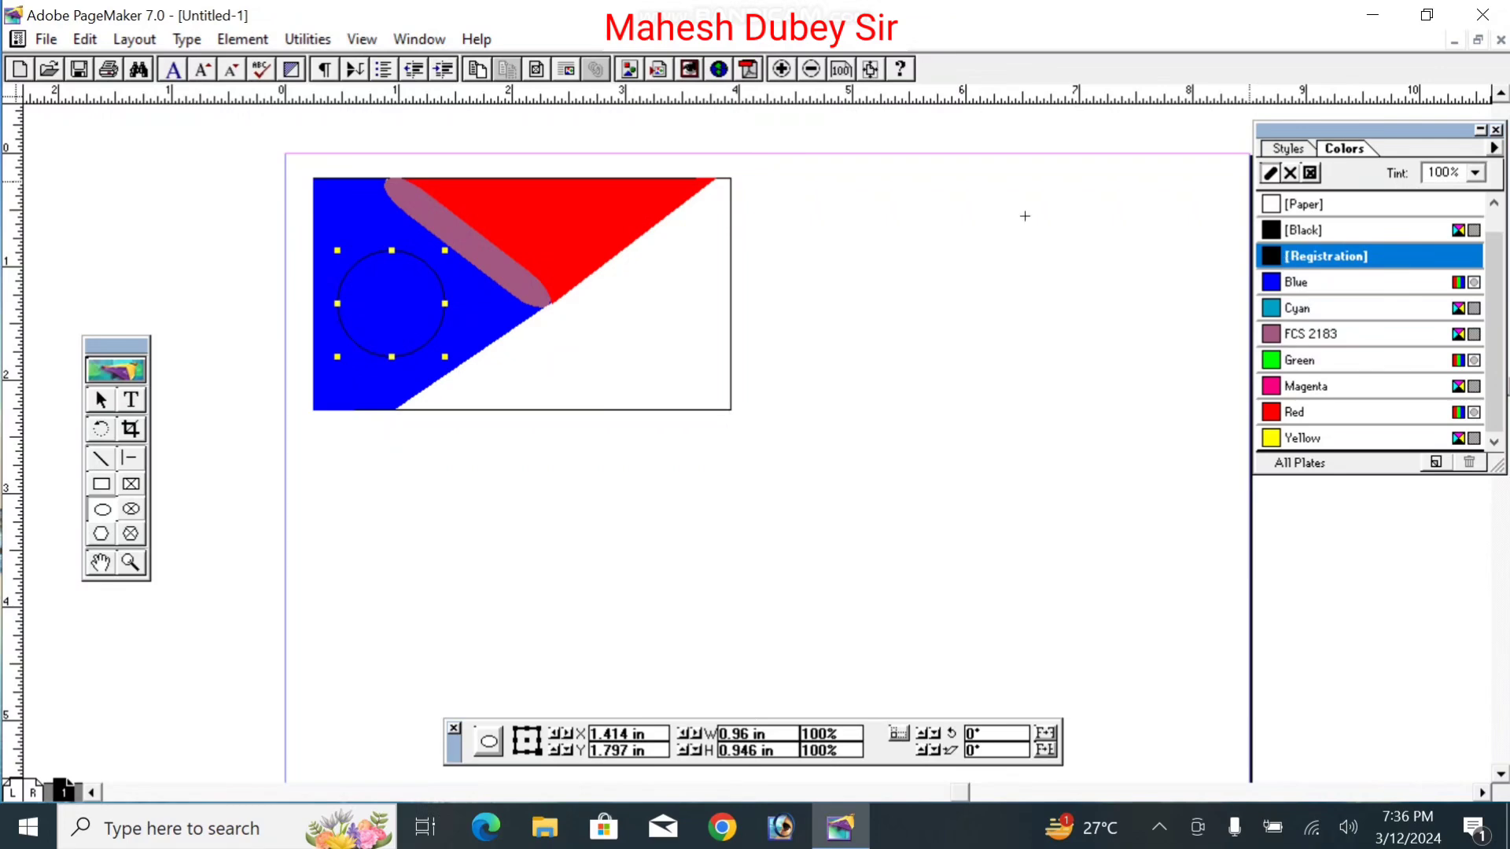
left_click(1288, 415)
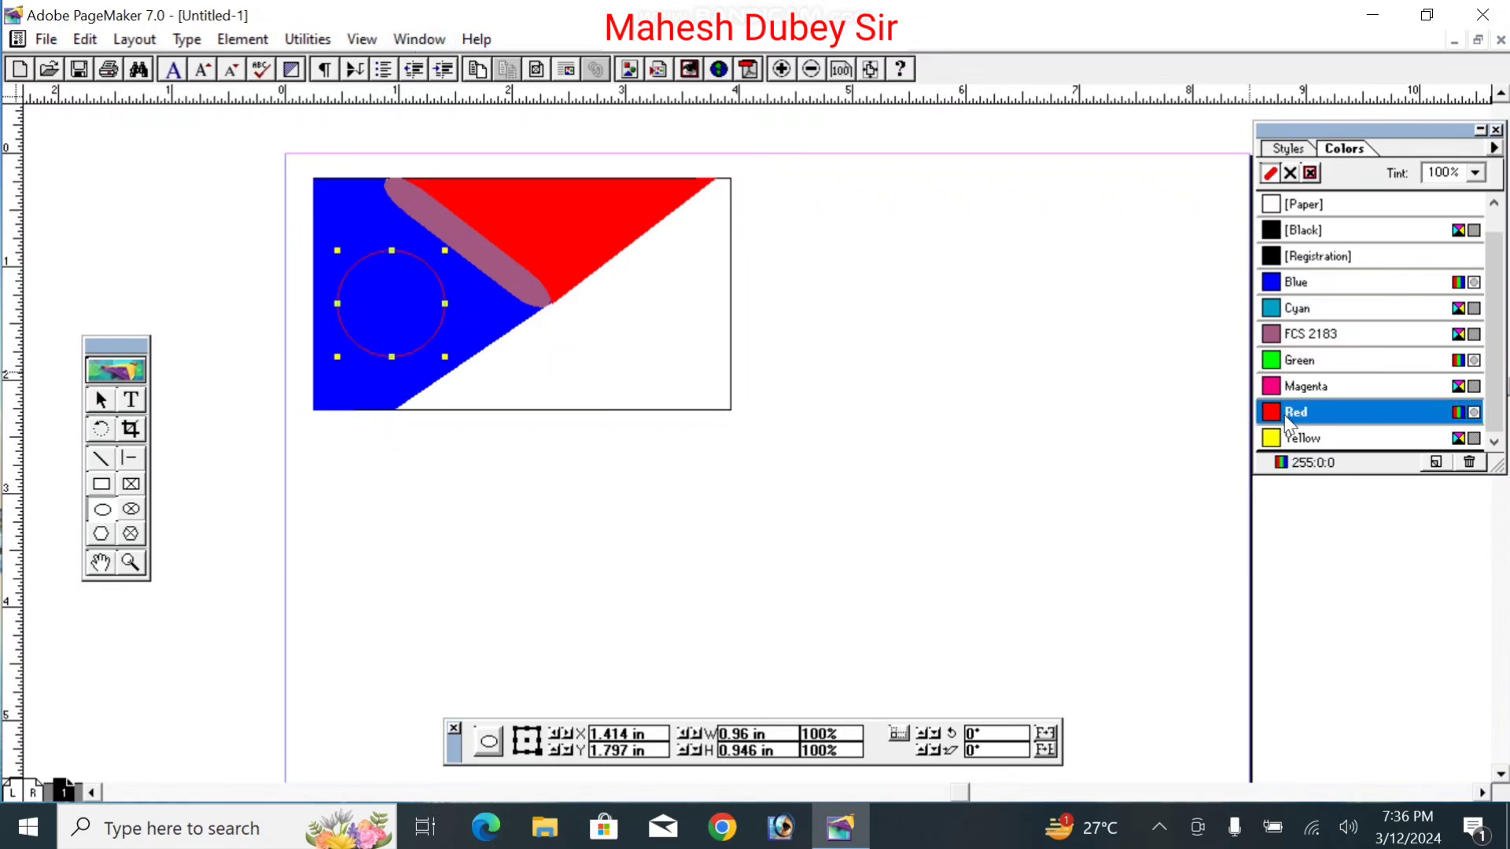
left_click(242, 40)
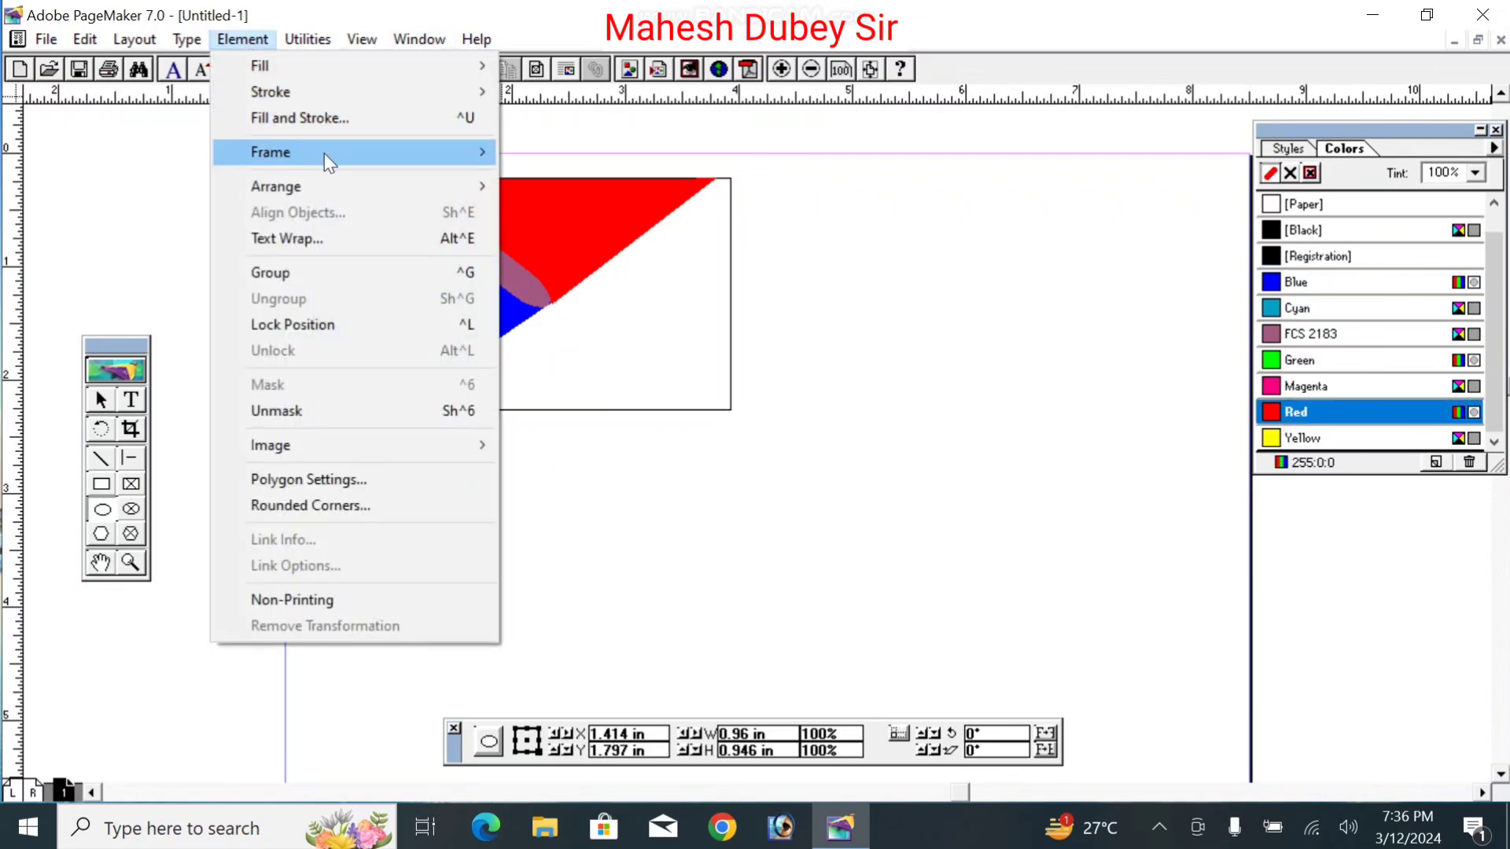
mouse_move(358, 92)
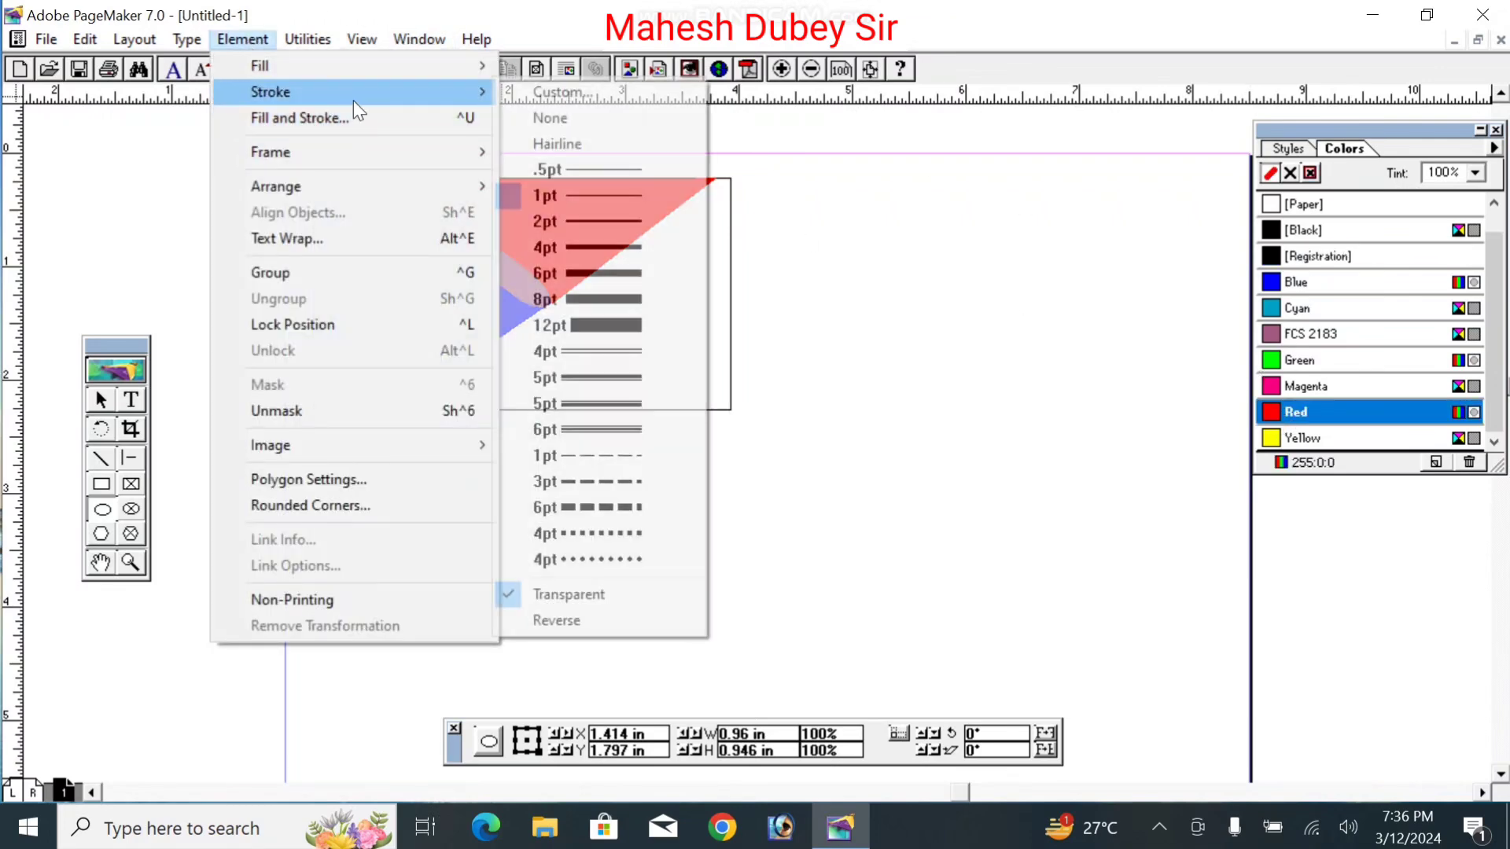
left_click(616, 256)
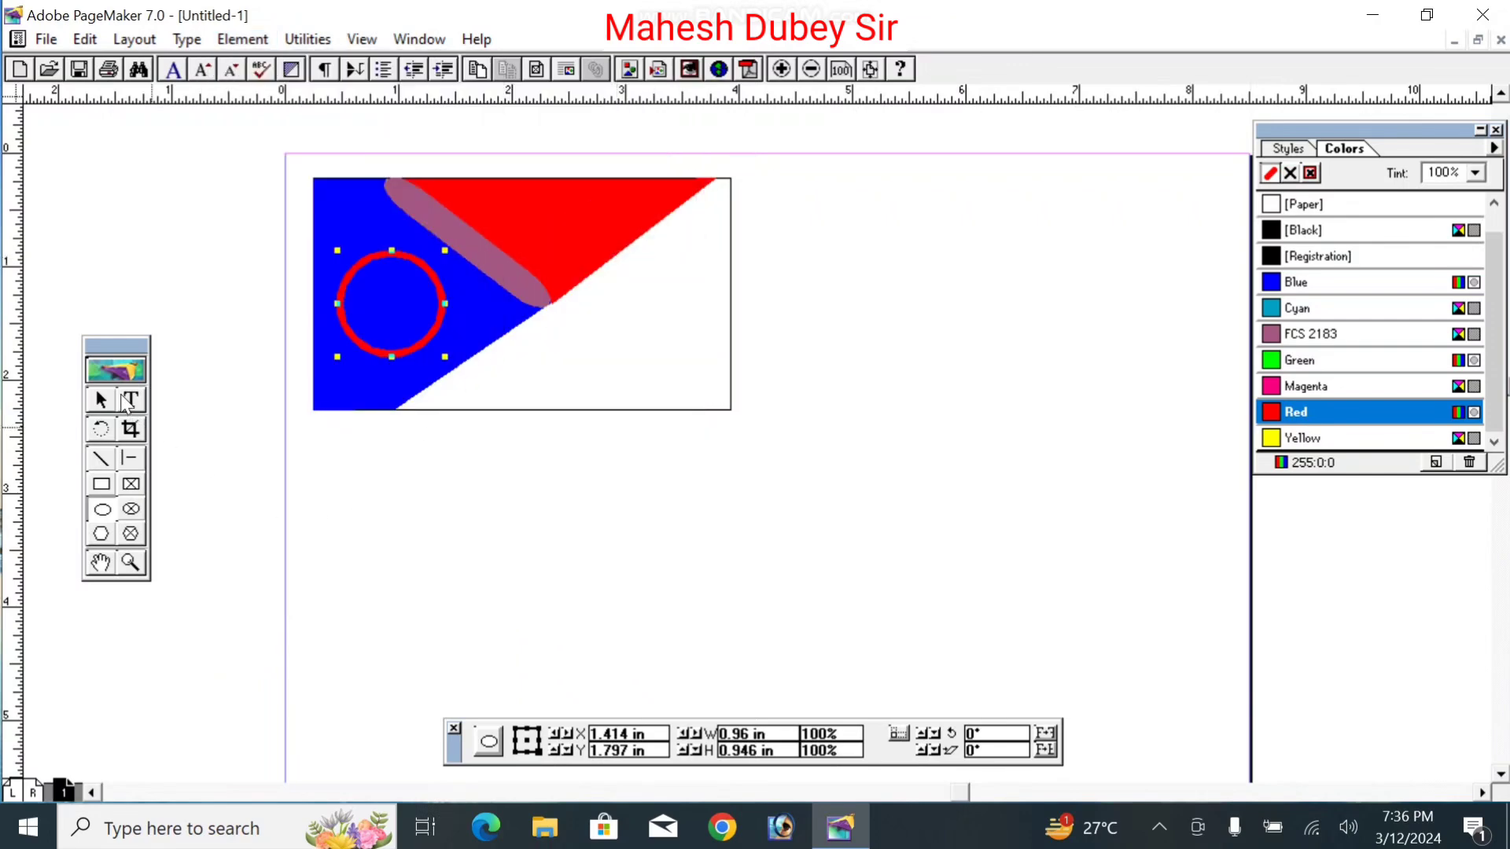
left_click(127, 402)
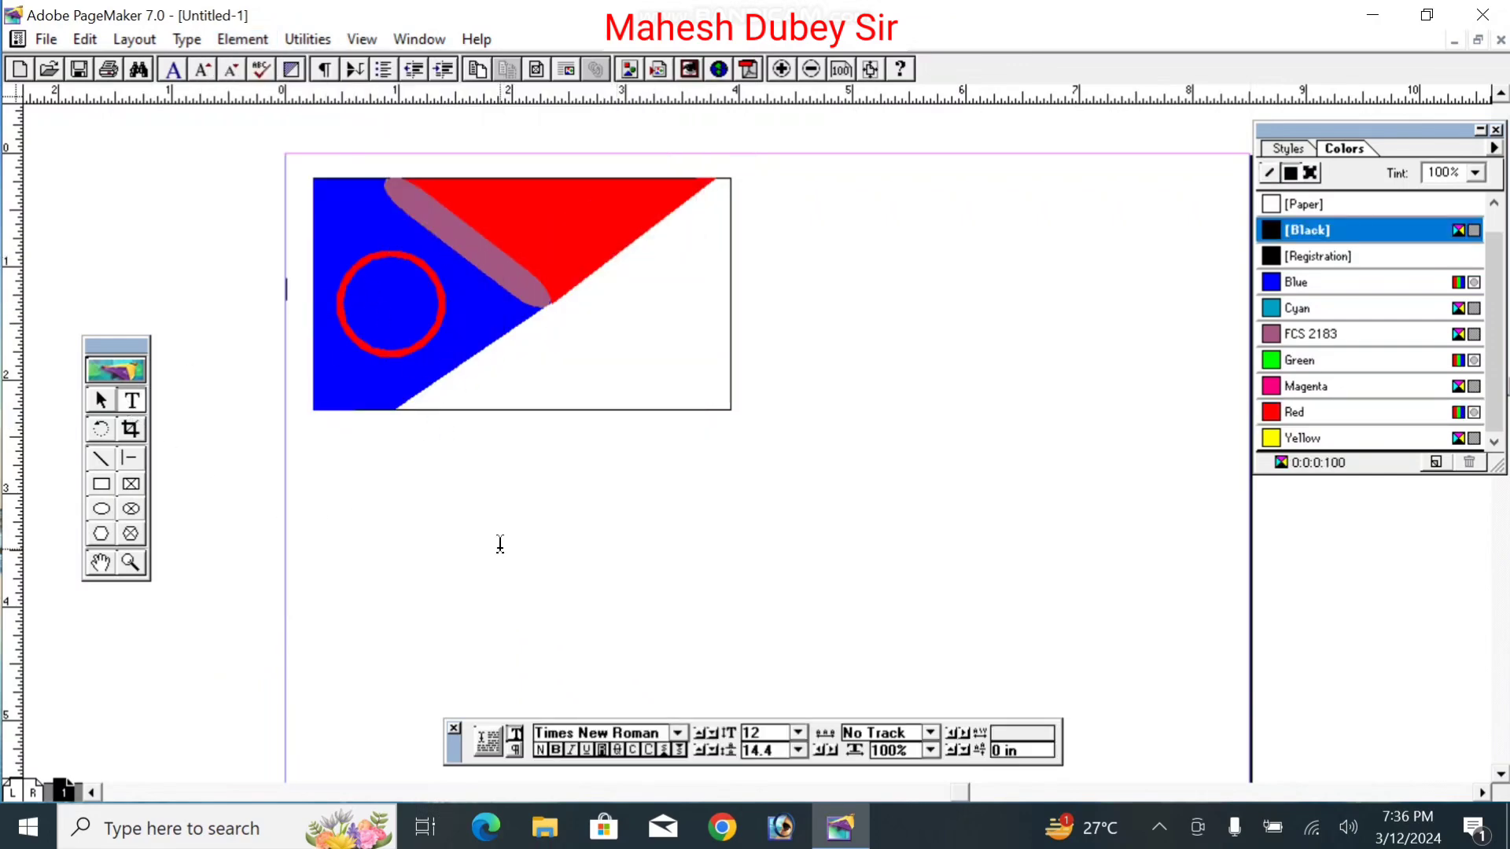
Step: Type 'LOGO' and drag it into the red-outlined circle
left_click(427, 505)
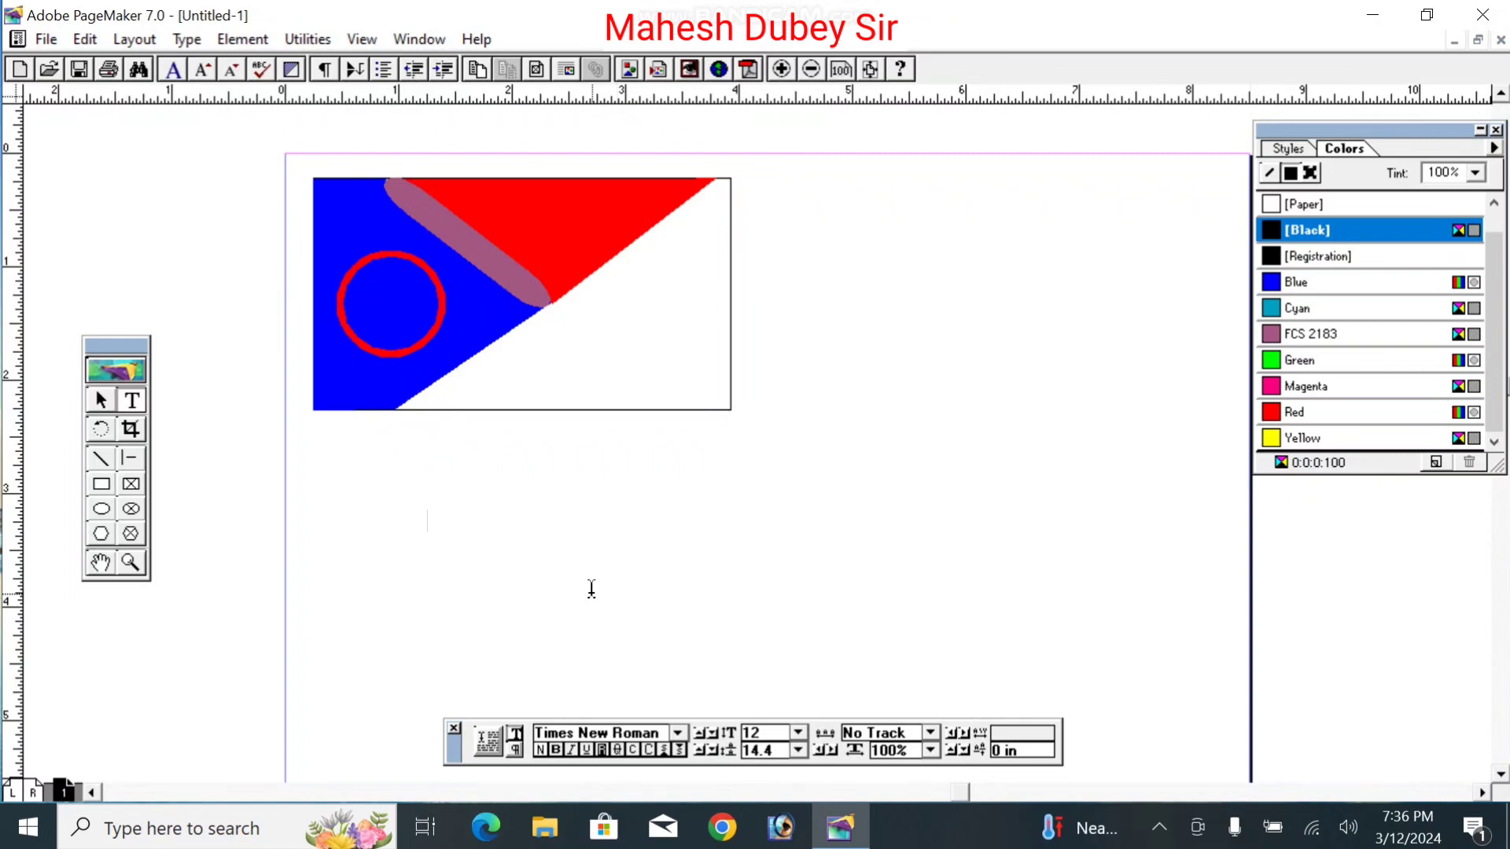
type("LO")
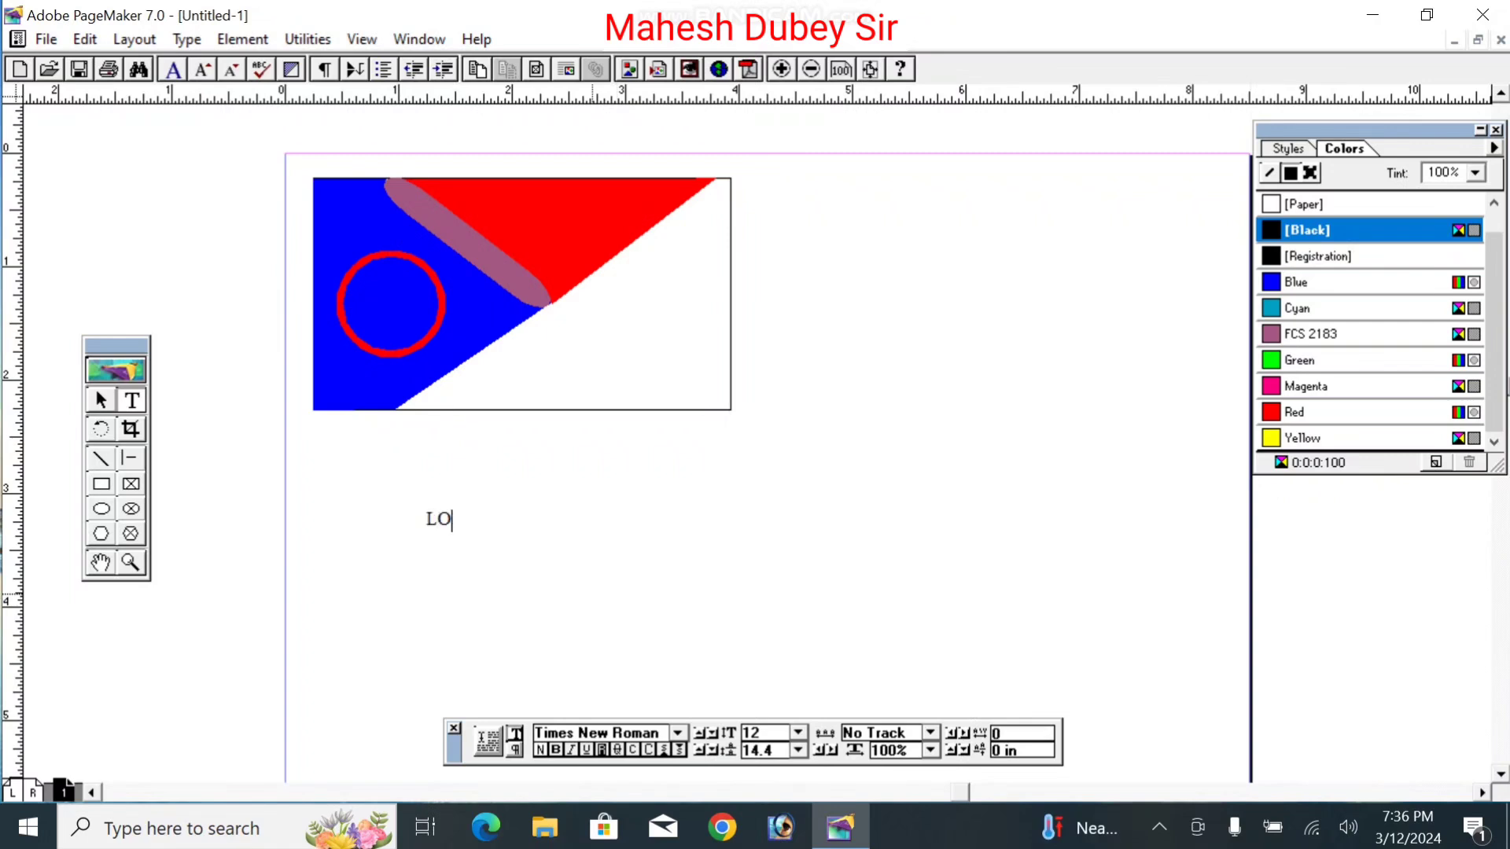
type("GO")
left_click(103, 400)
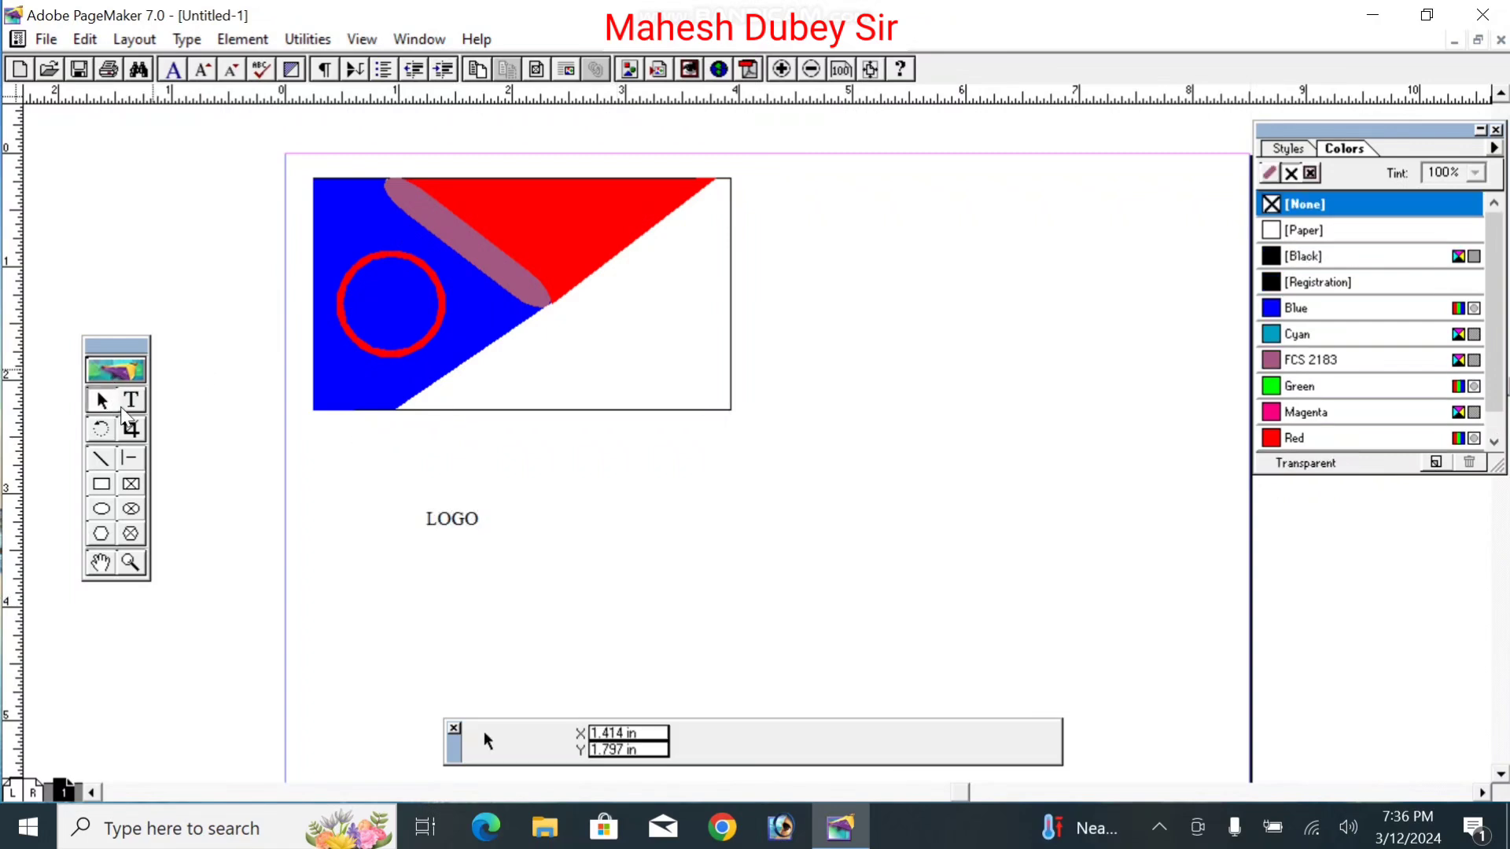
left_click(476, 527)
left_click_drag(476, 532, 414, 312)
Step: Draw a text frame in the card's white area
left_click(667, 340)
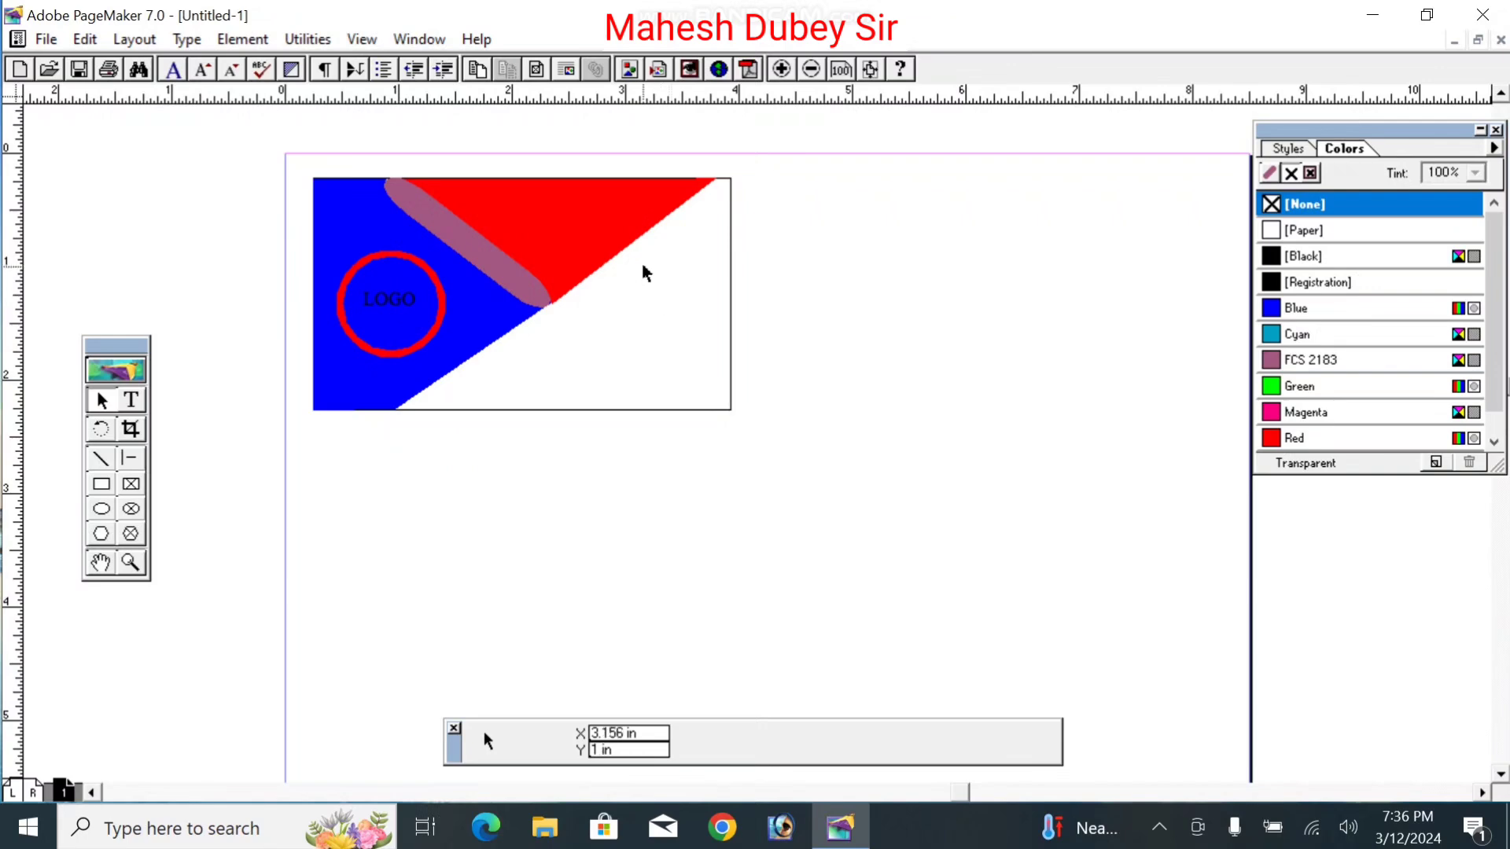
left_click(138, 401)
left_click_drag(635, 269, 724, 280)
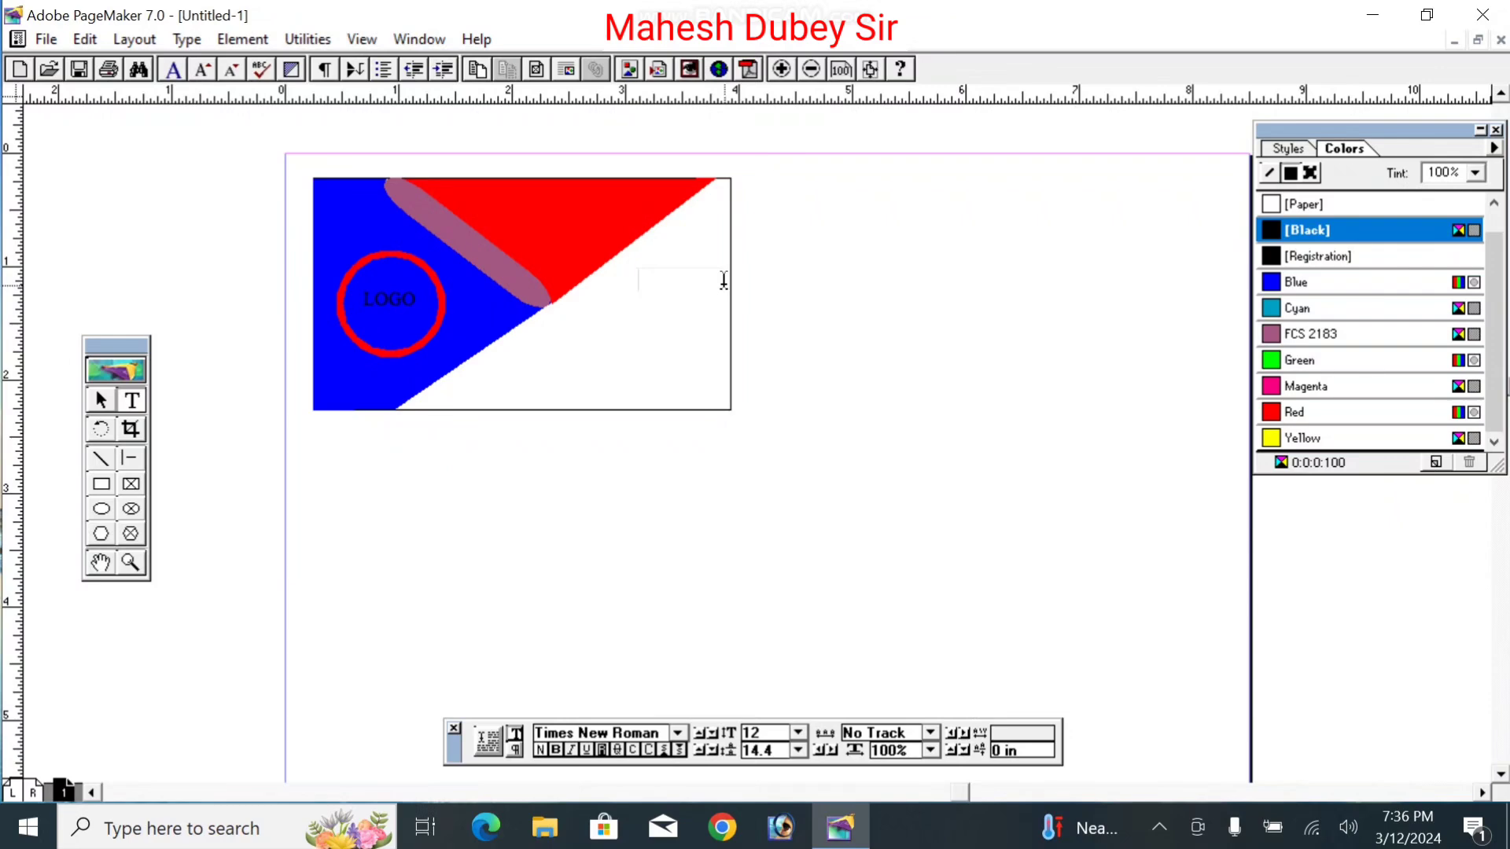
Step: Type the person's name into the frame and resize the block so all lines show
type("R")
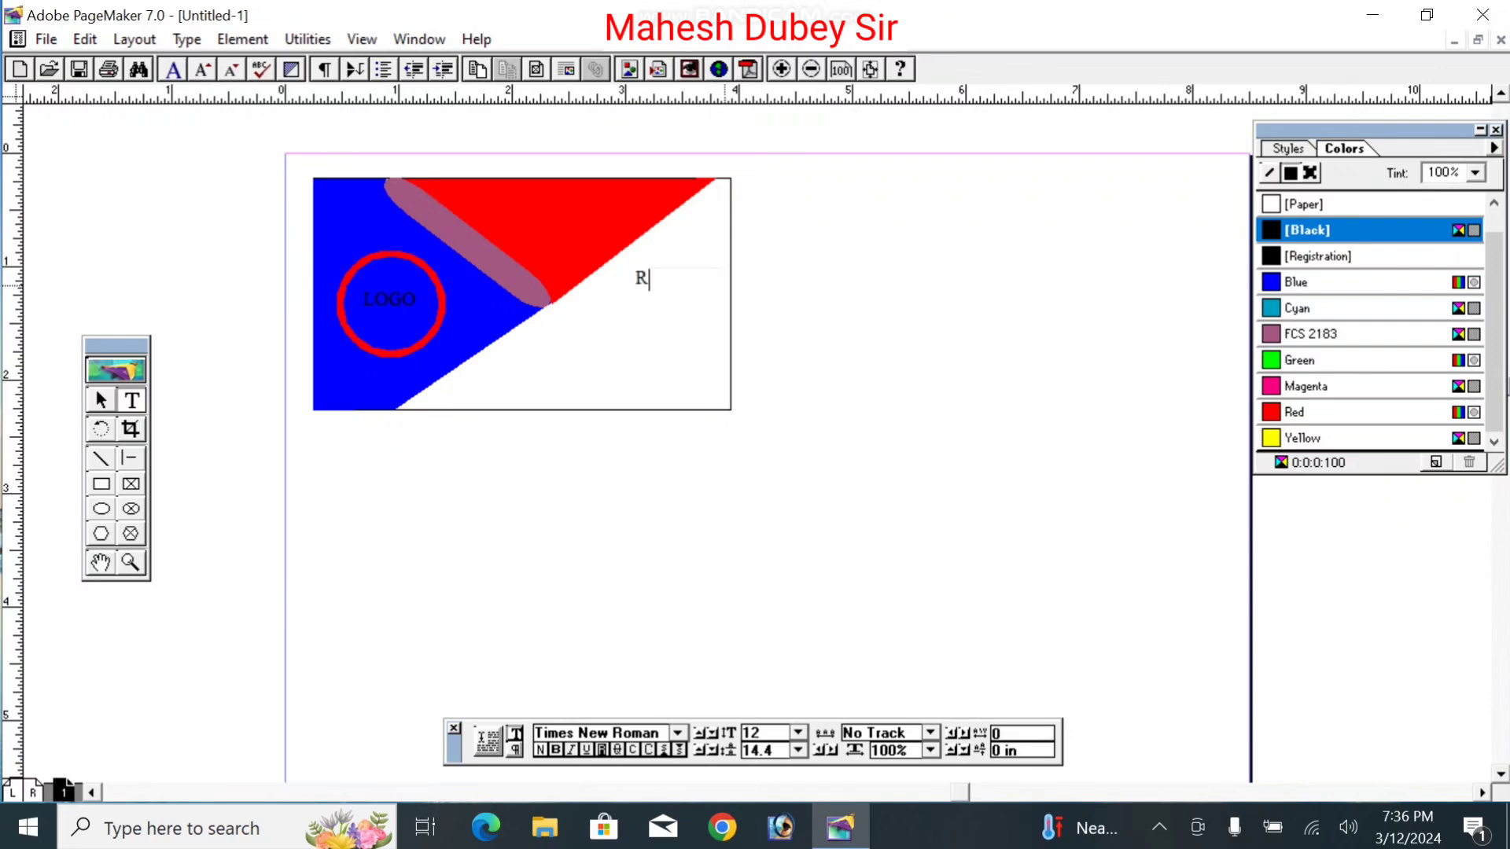
key("BackSpace")
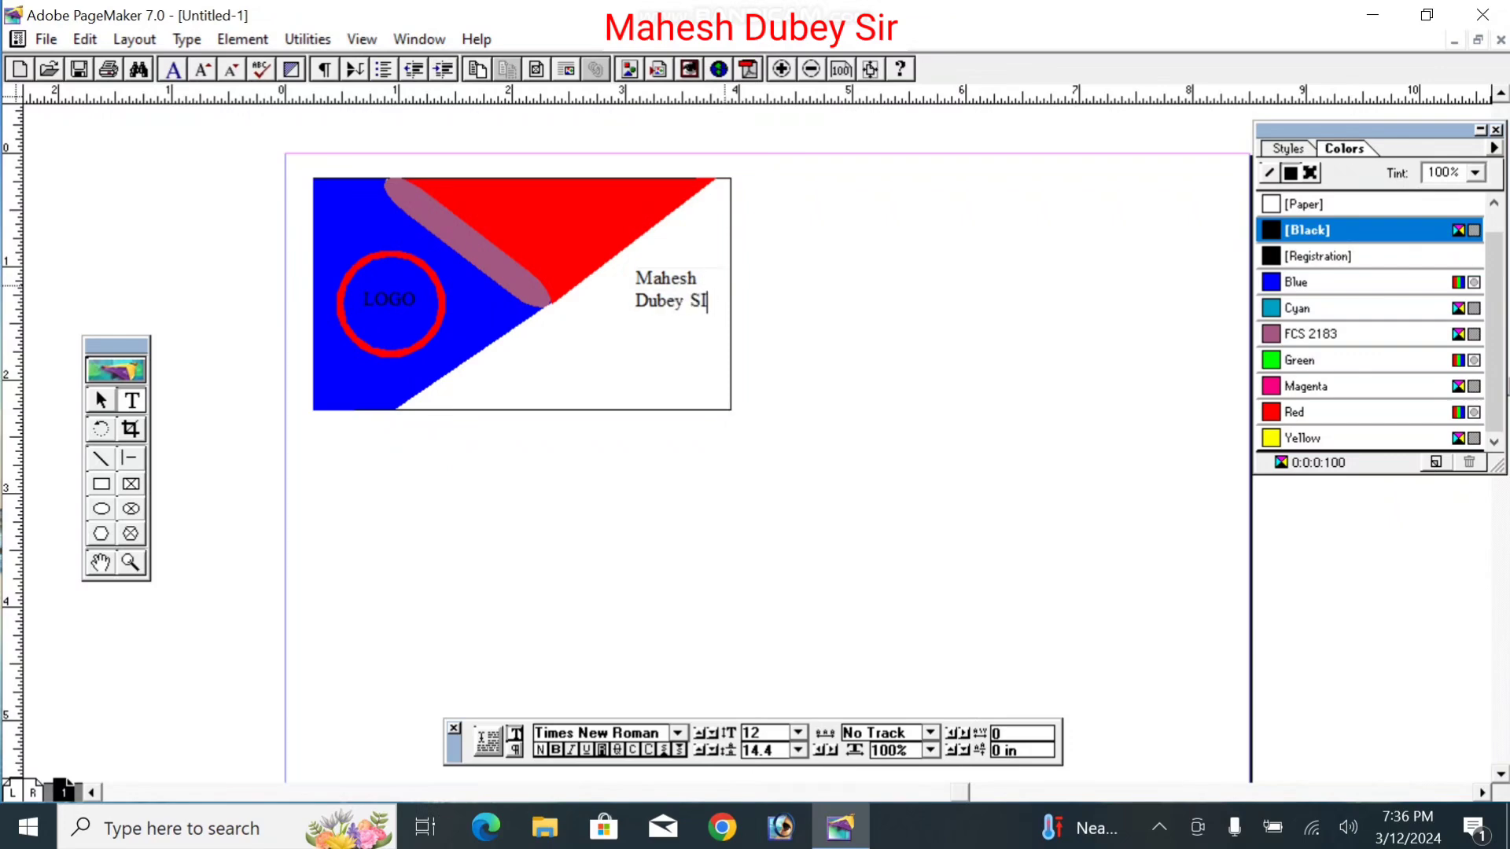
type("ir")
left_click(101, 399)
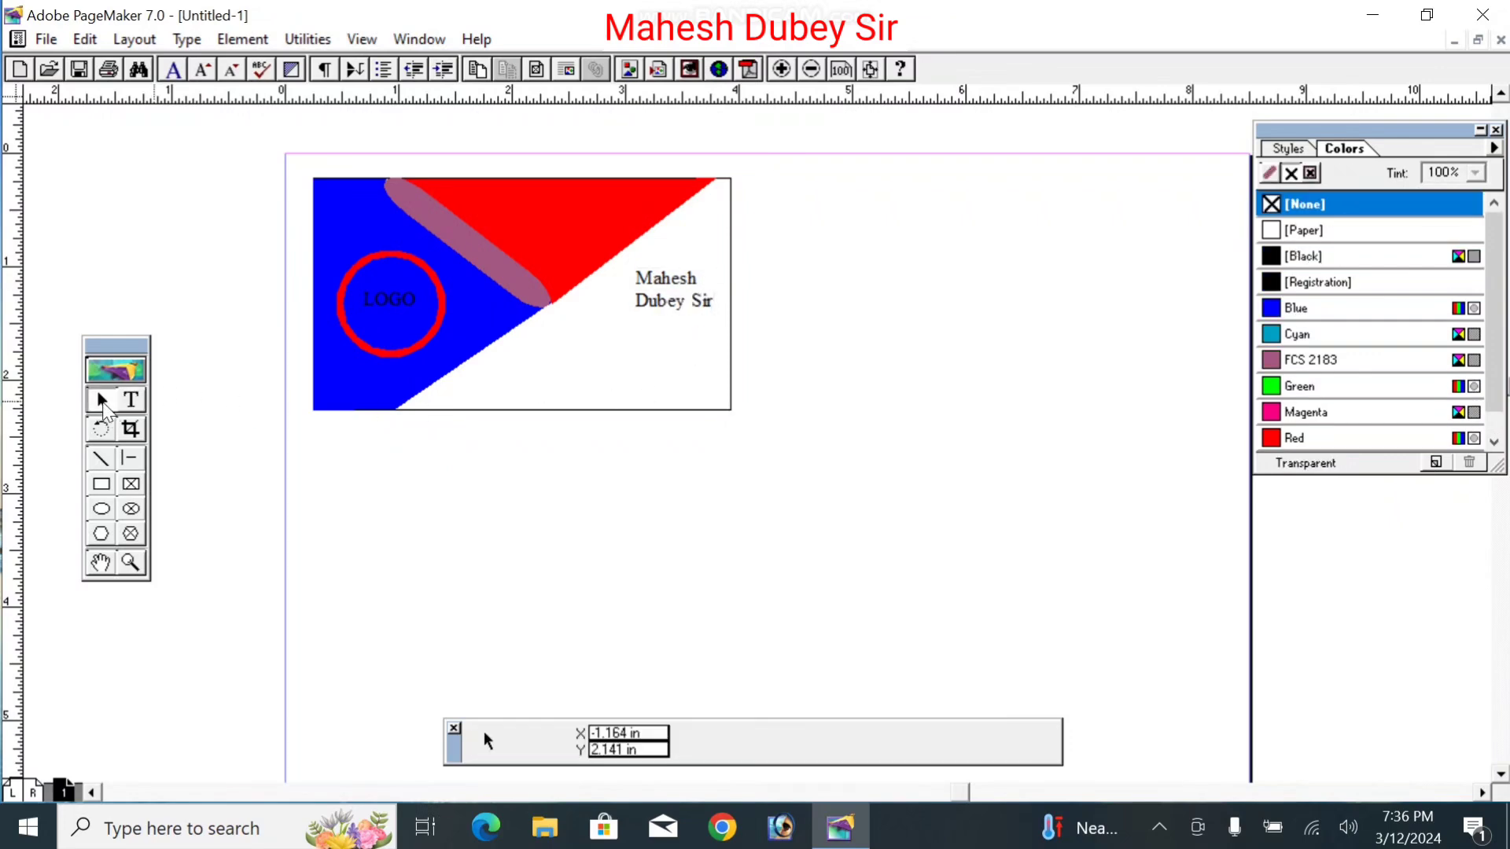
left_click(651, 299)
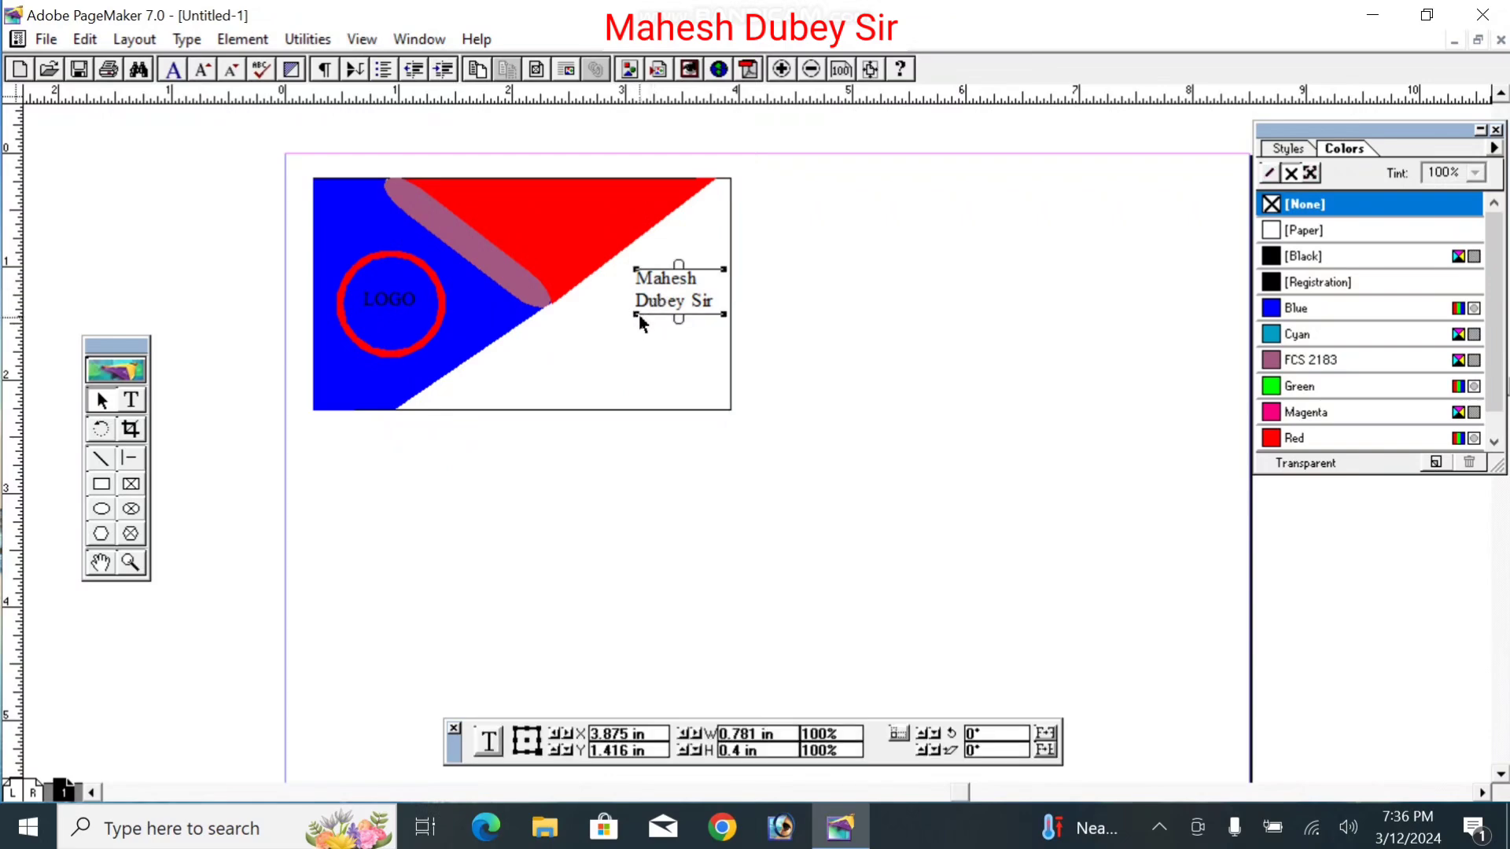
left_click_drag(639, 314, 601, 292)
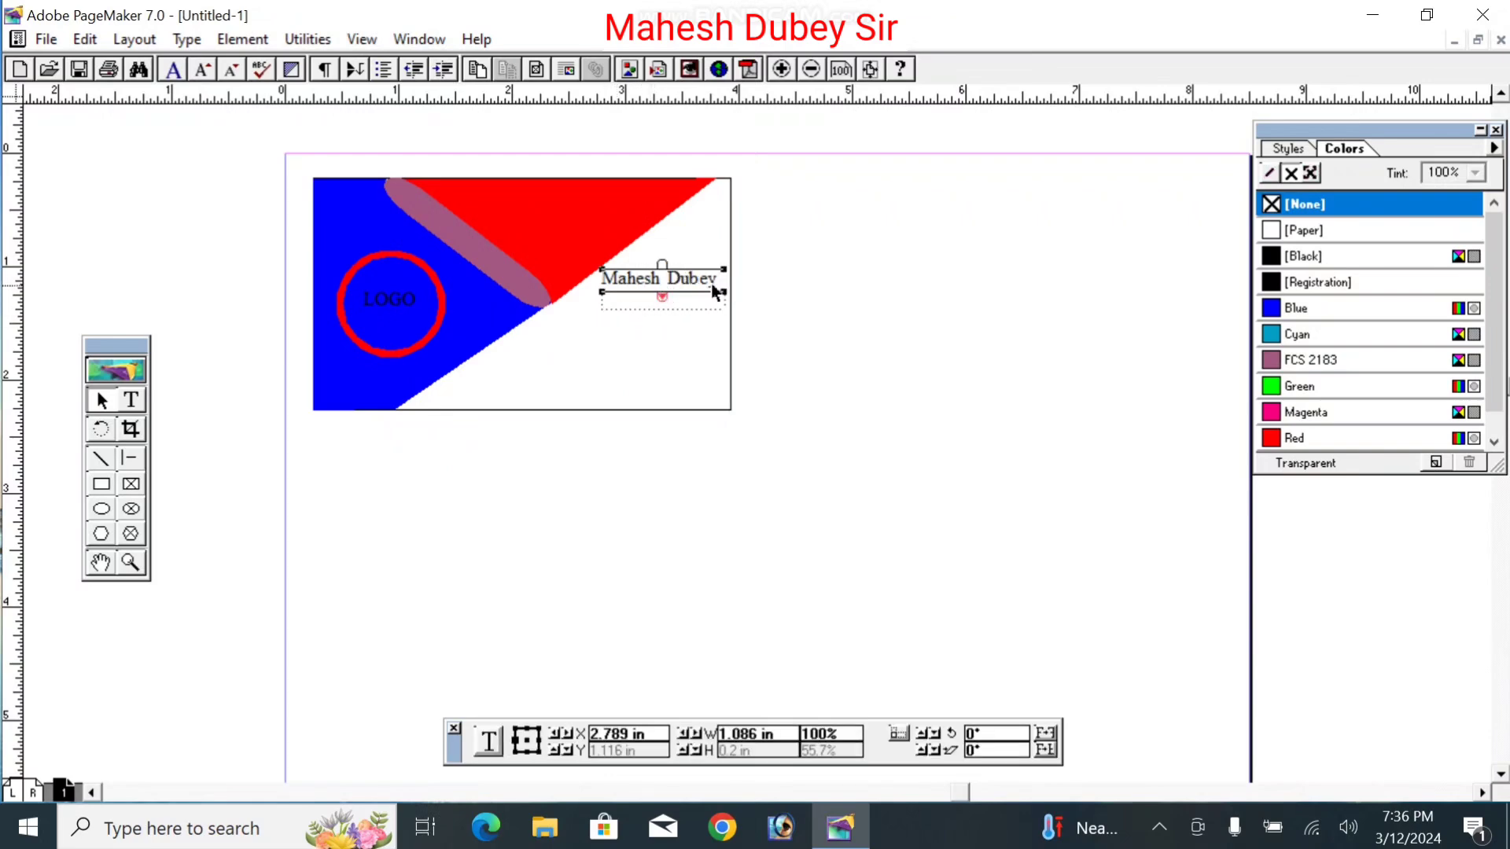
left_click_drag(721, 297, 662, 323)
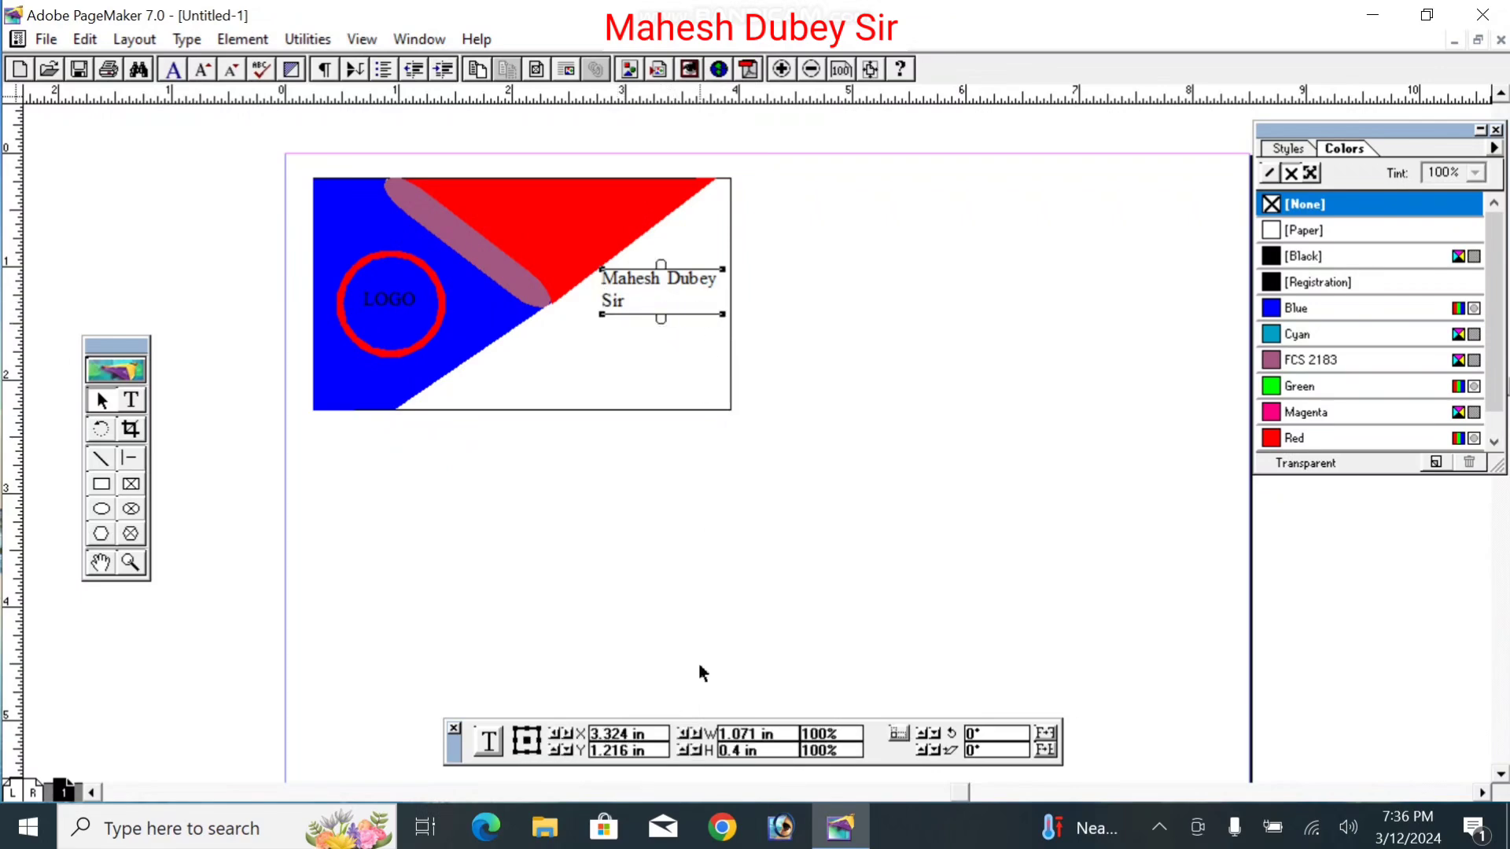
Step: Centre the name text and nudge its block into place on the card's white right side
left_click(132, 400)
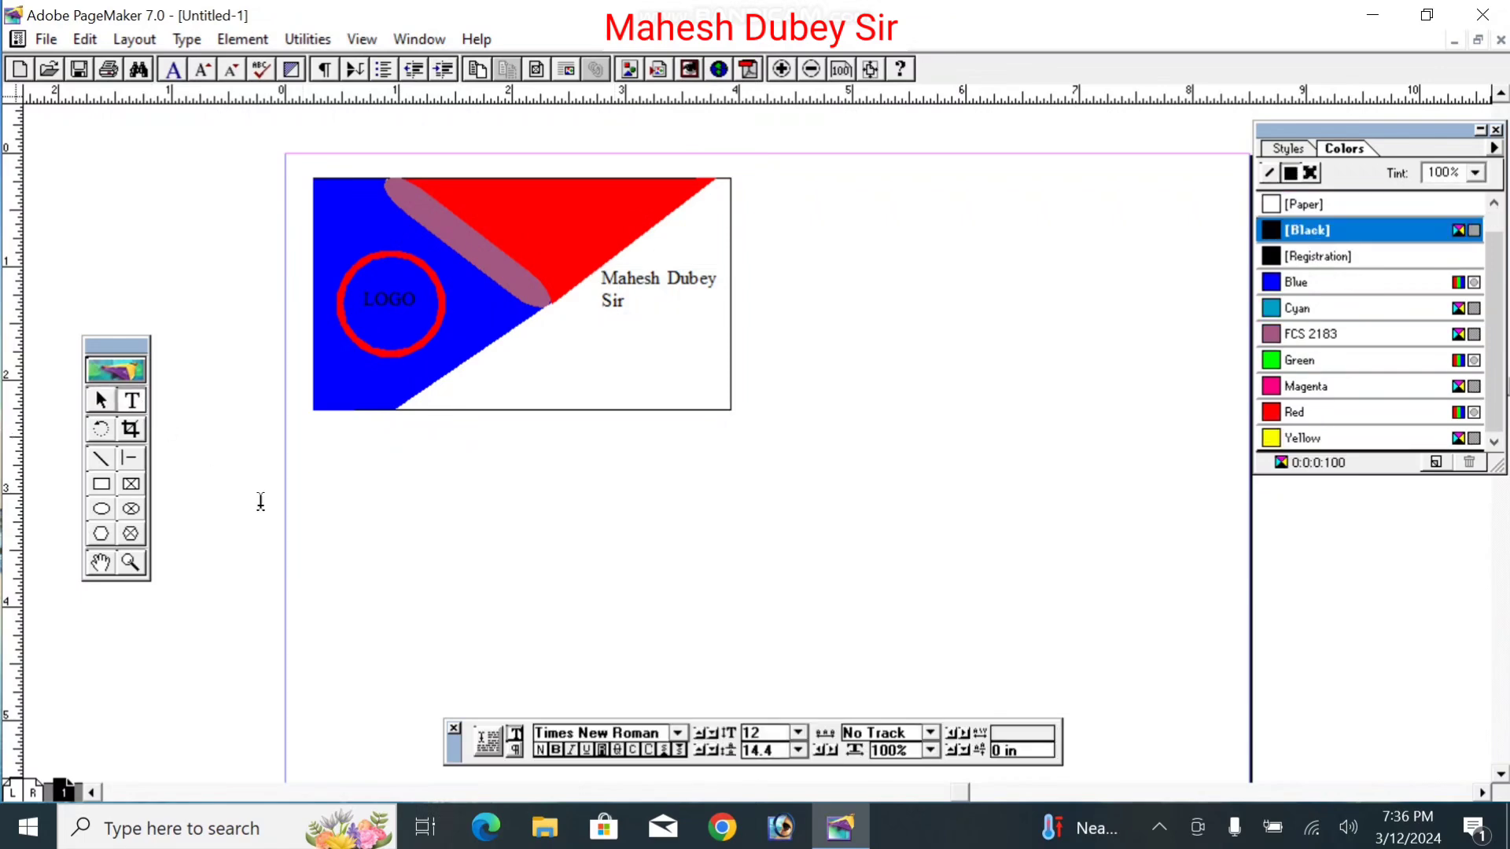
left_click(641, 287)
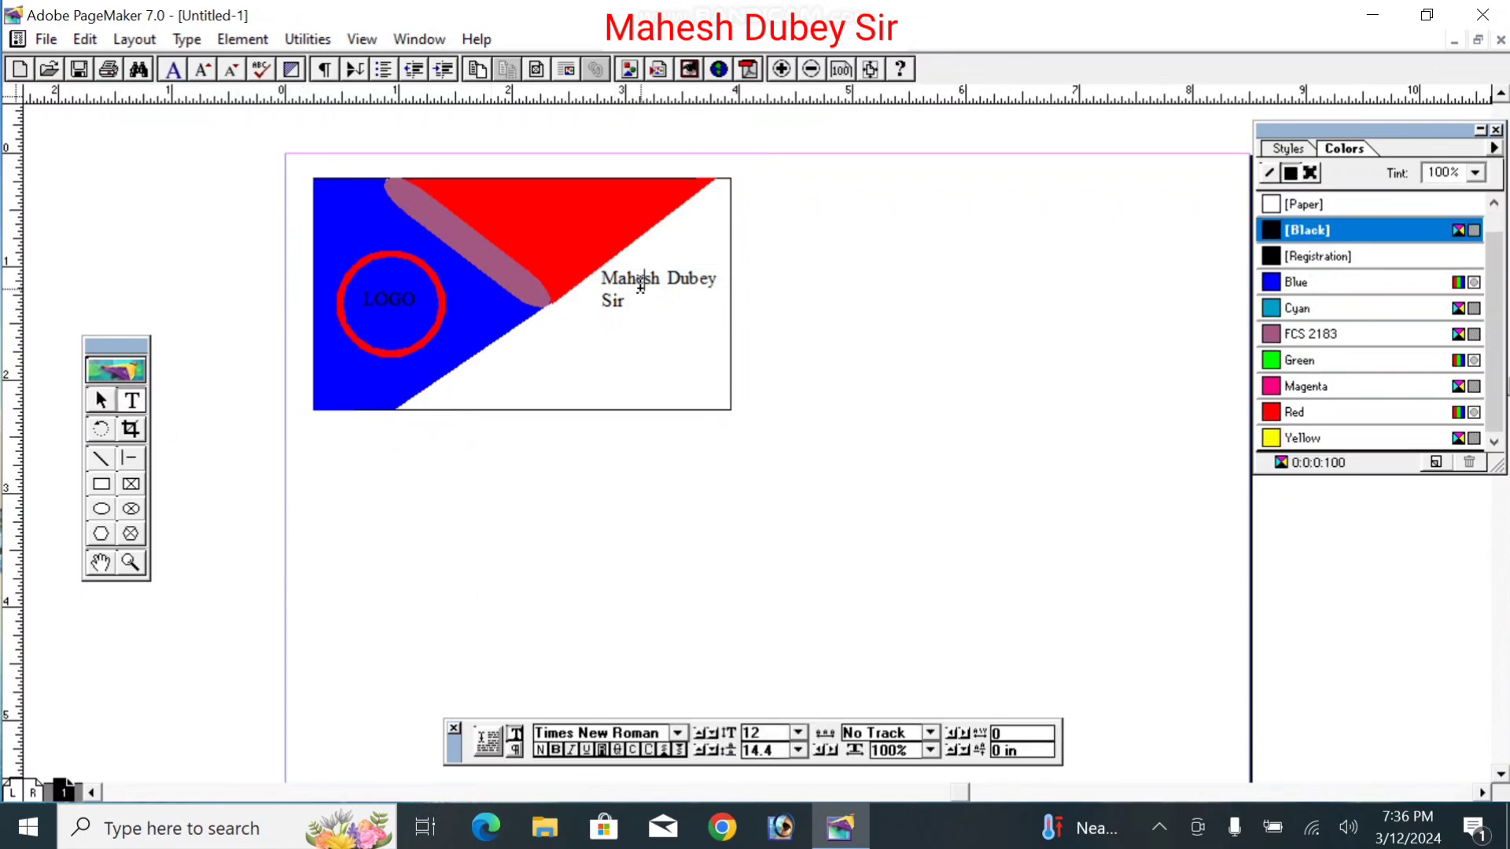
triple_click(641, 287)
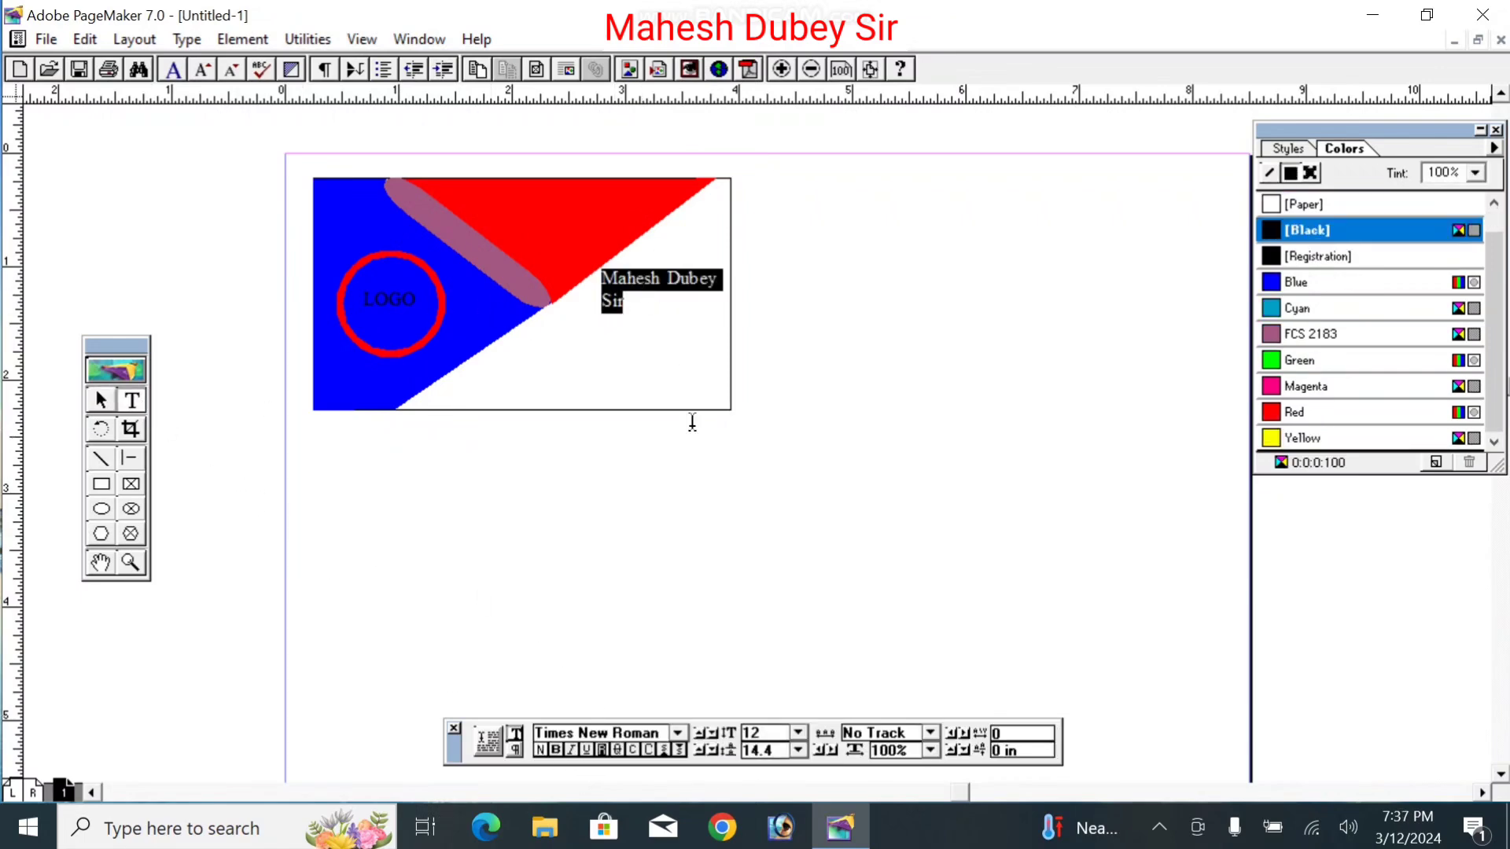
left_click(515, 751)
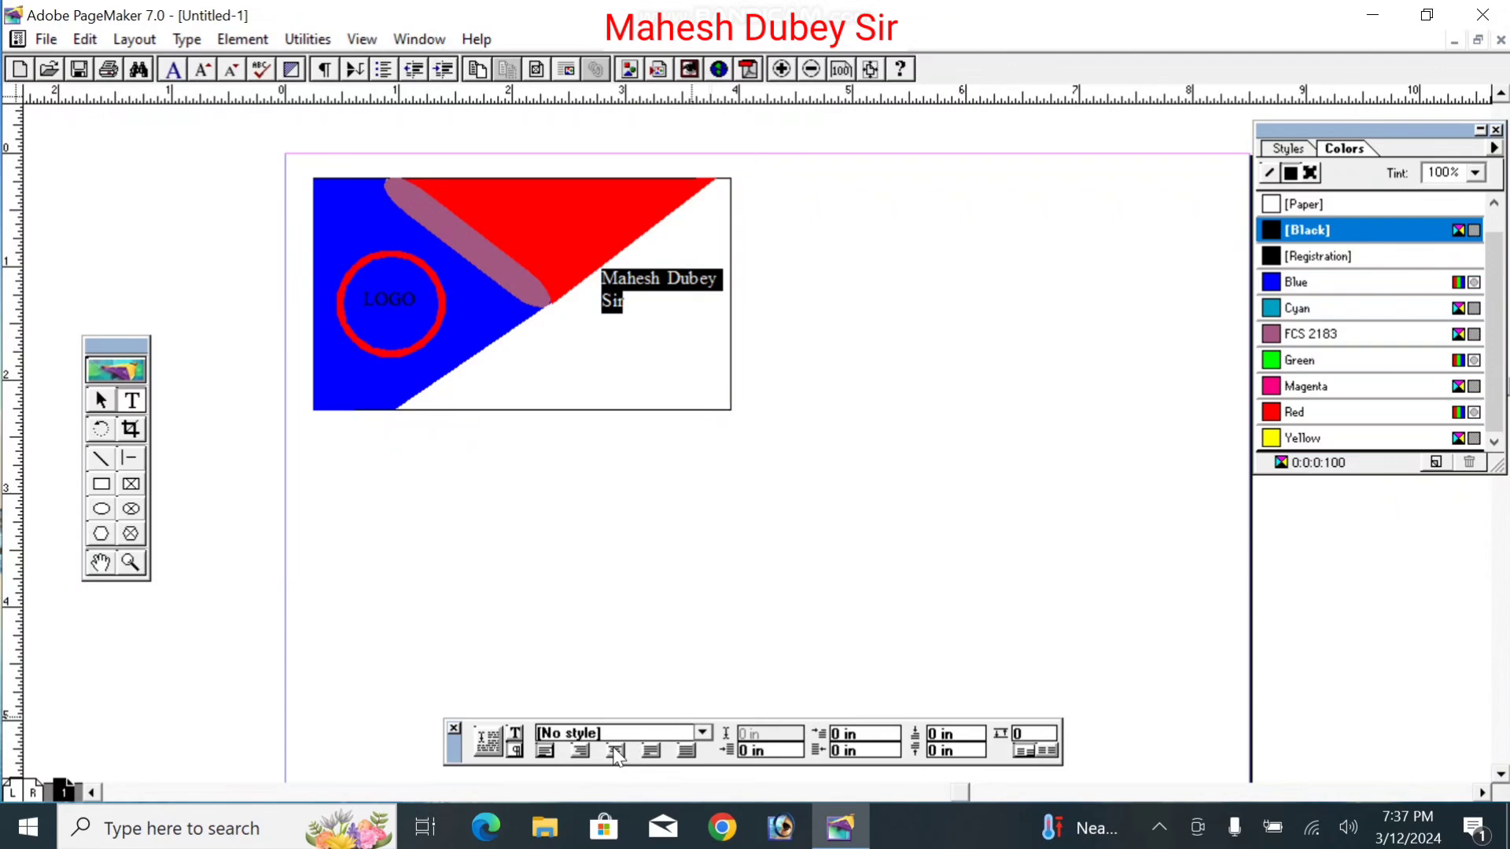
left_click(616, 753)
left_click(101, 400)
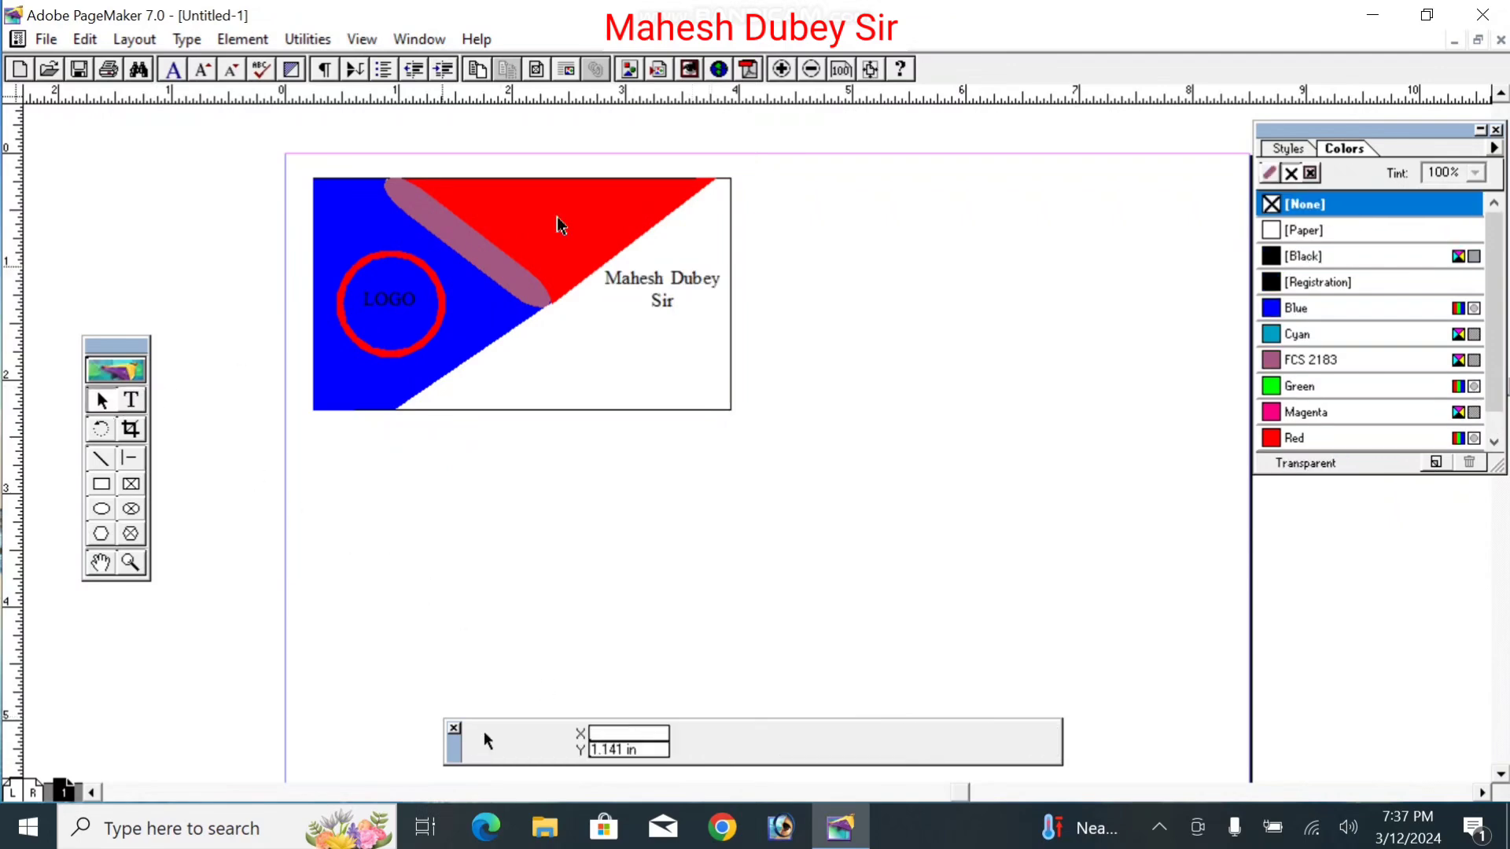
left_click(681, 285)
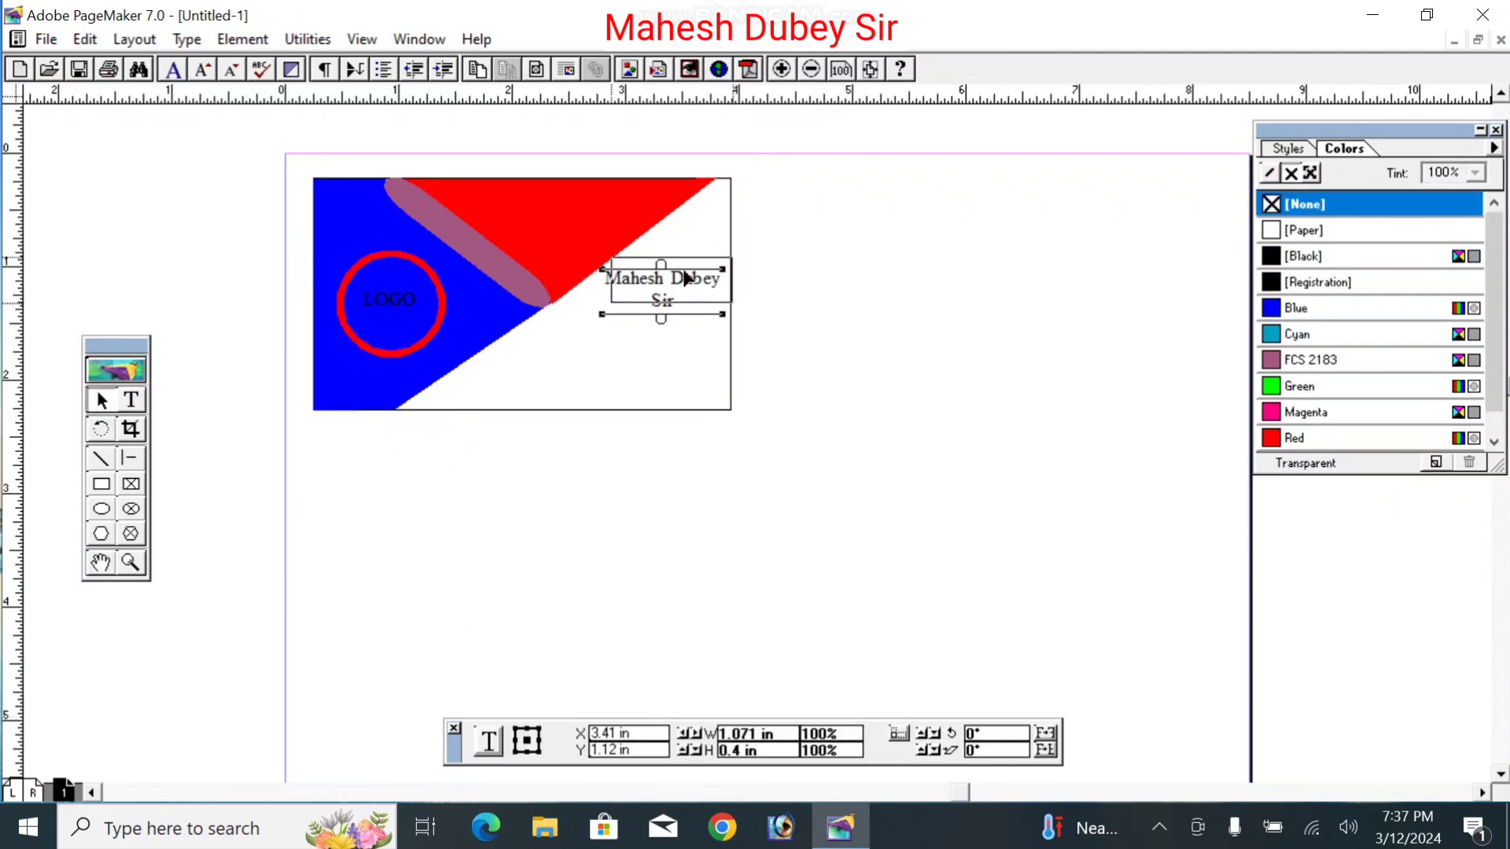
left_click_drag(683, 272, 682, 274)
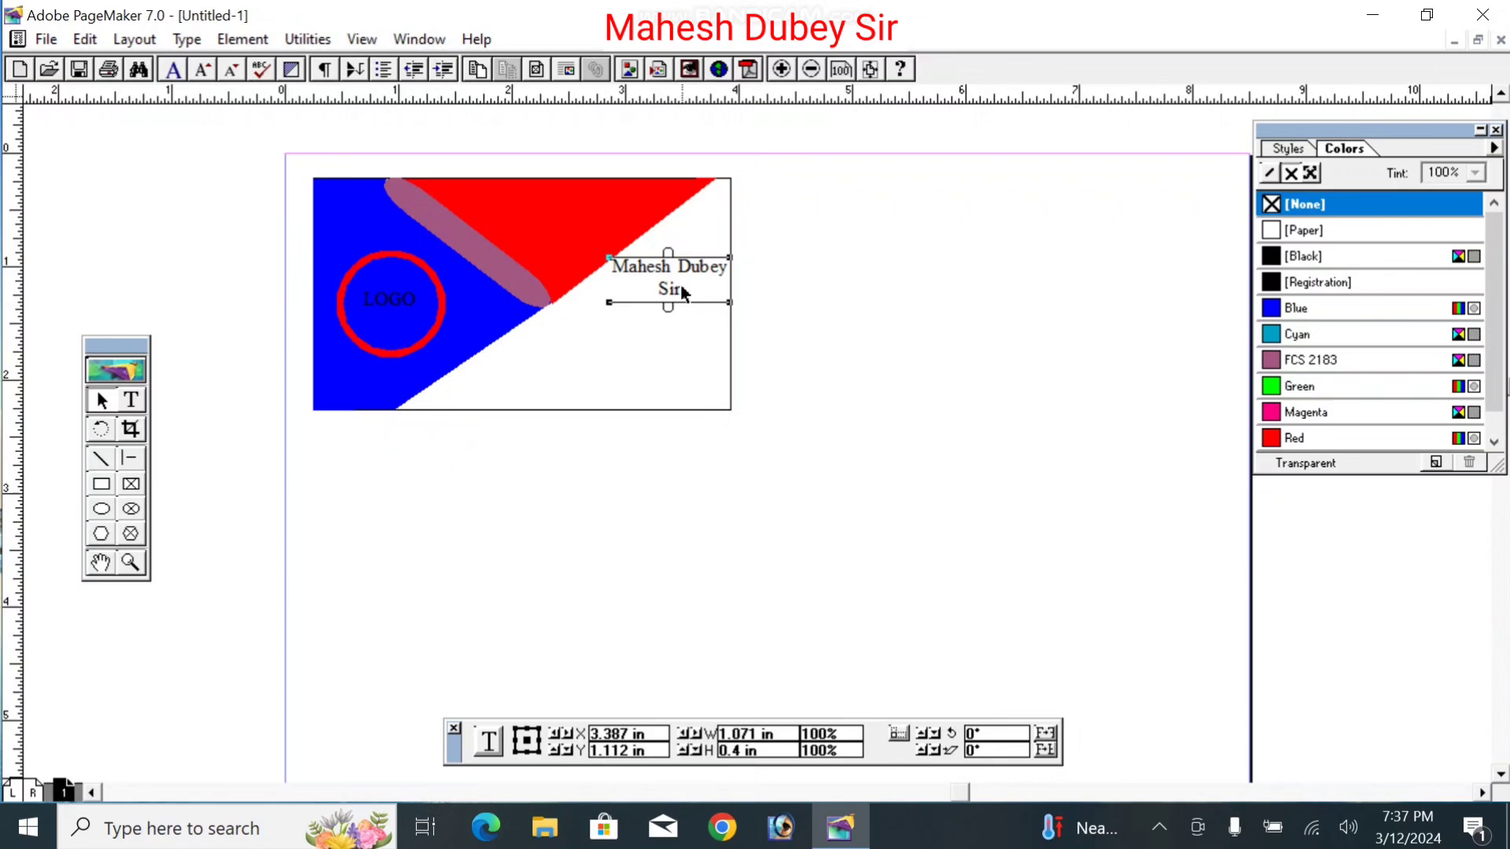
left_click(666, 344)
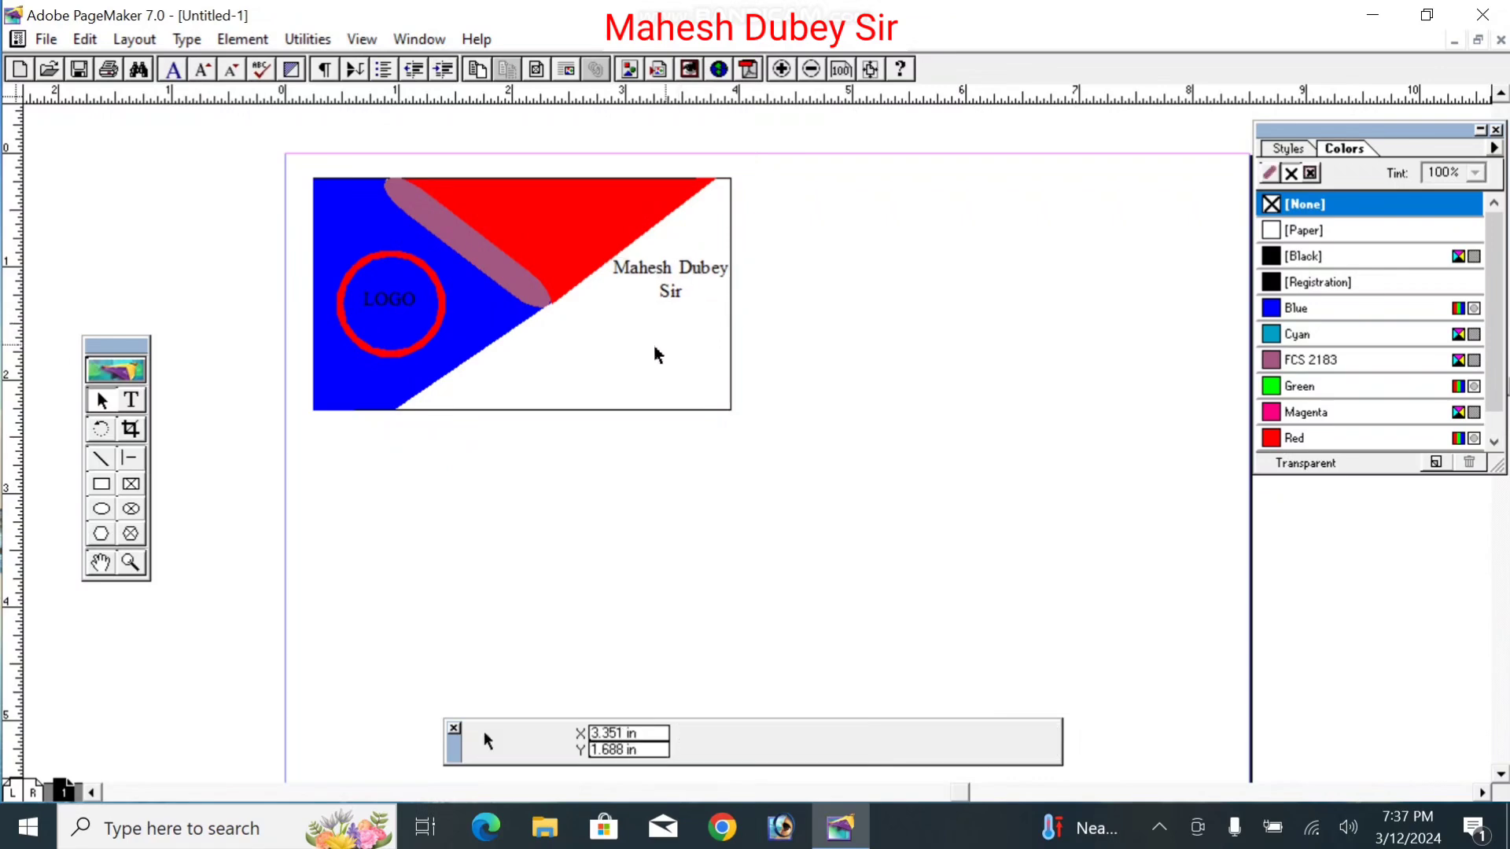
left_click(131, 401)
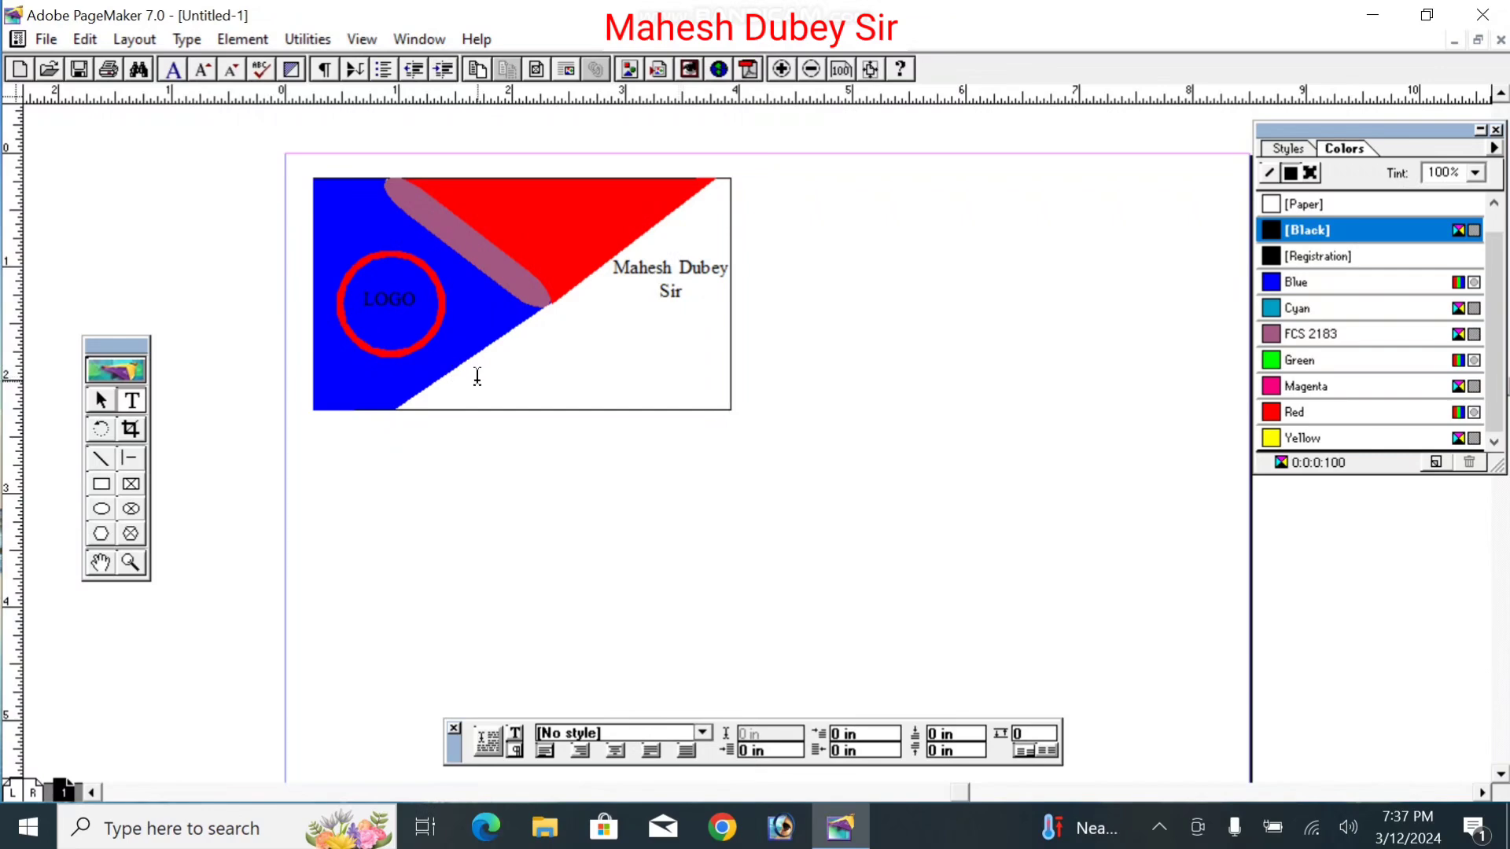
Step: Add a Contact line with a placeholder number along the card's bottom, and place a Work label on the red triangle
left_click_drag(477, 376, 736, 391)
type("Contact xxxx")
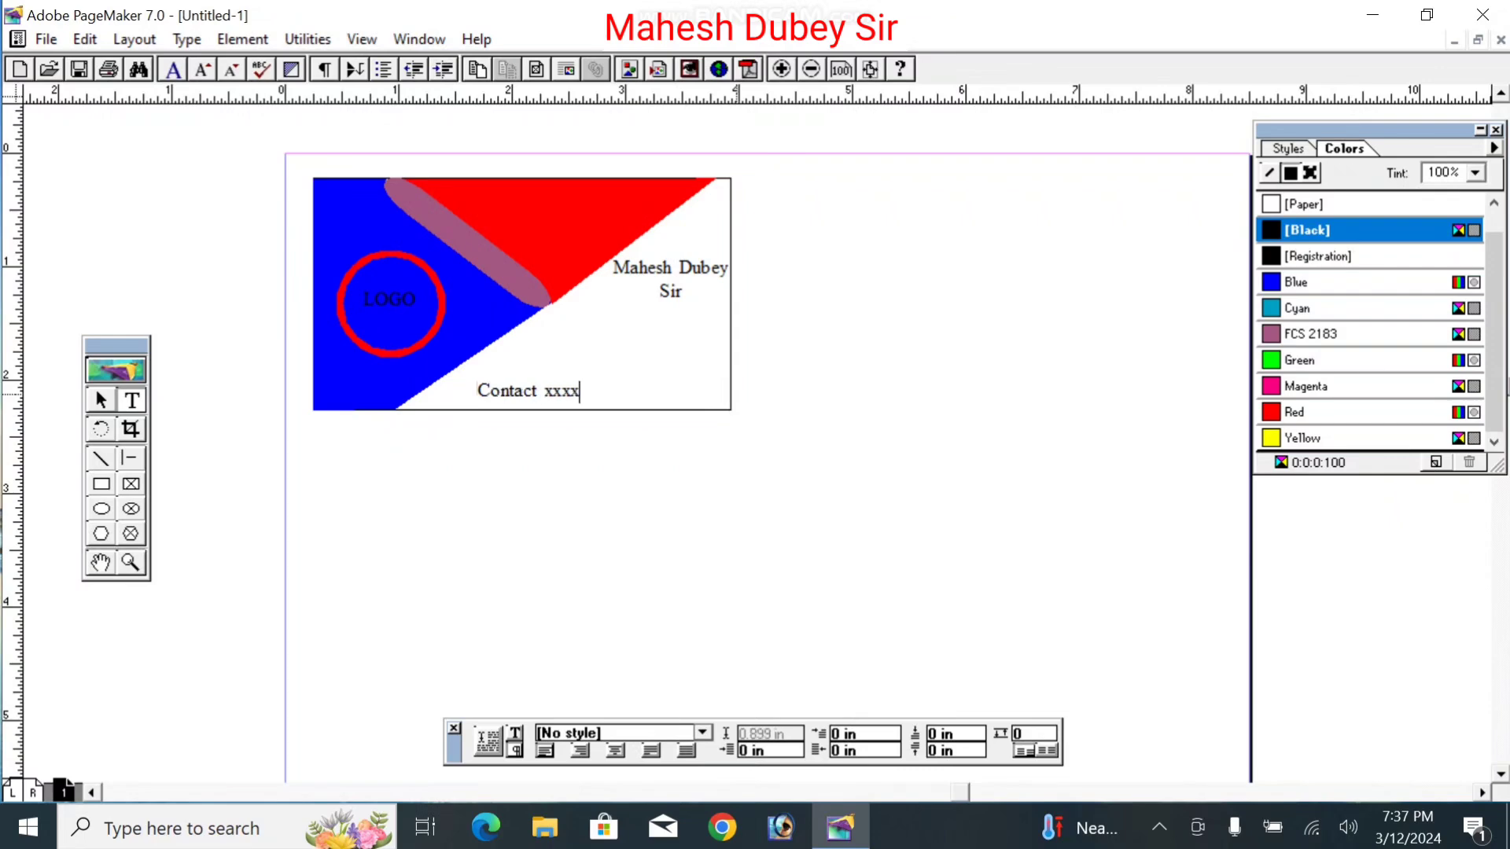
type("xxxxxx9999")
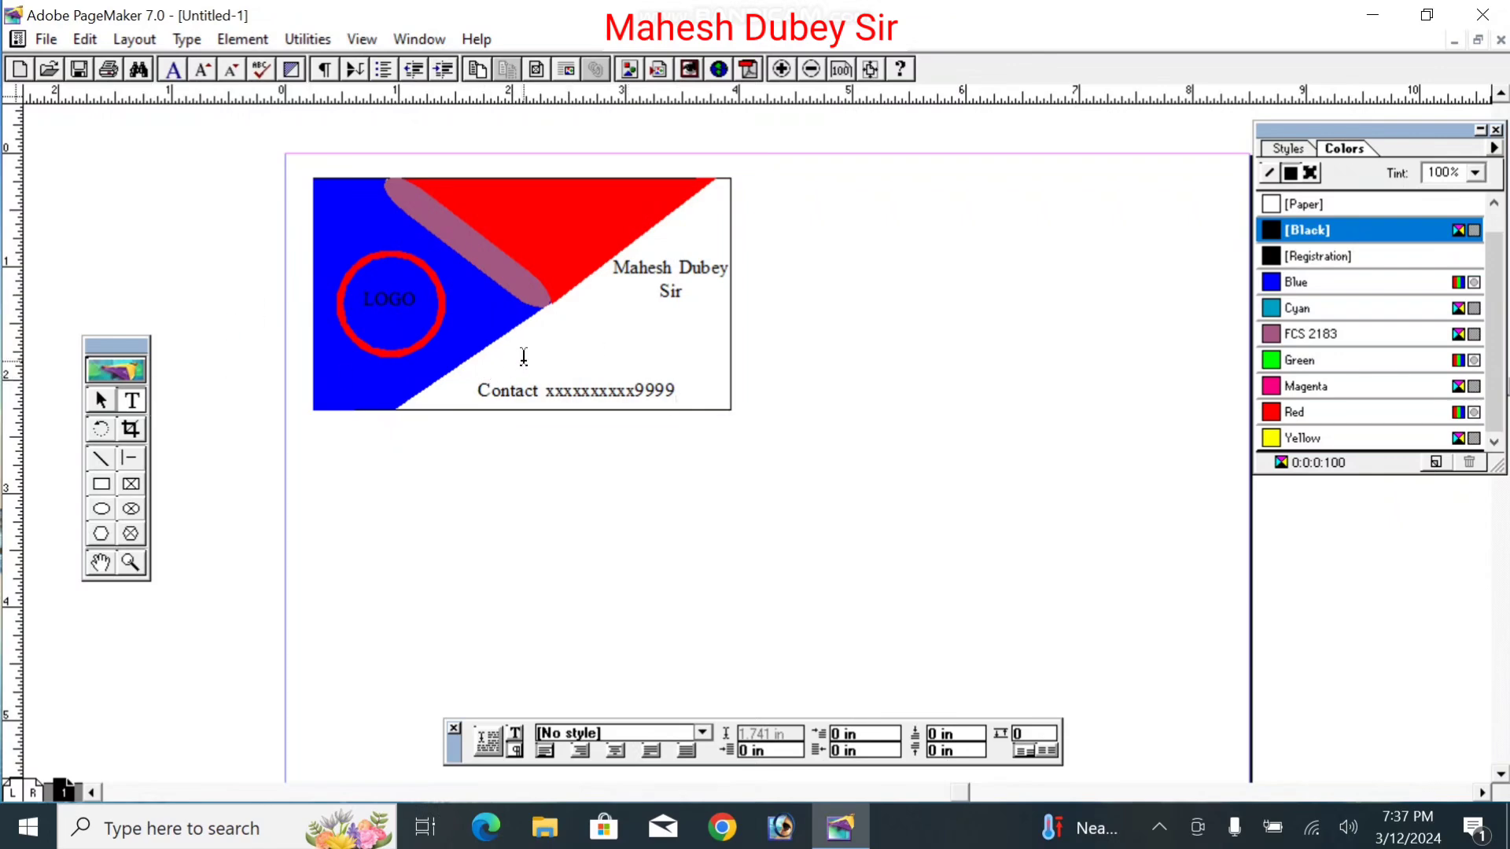
left_click_drag(524, 363, 711, 372)
type("Work")
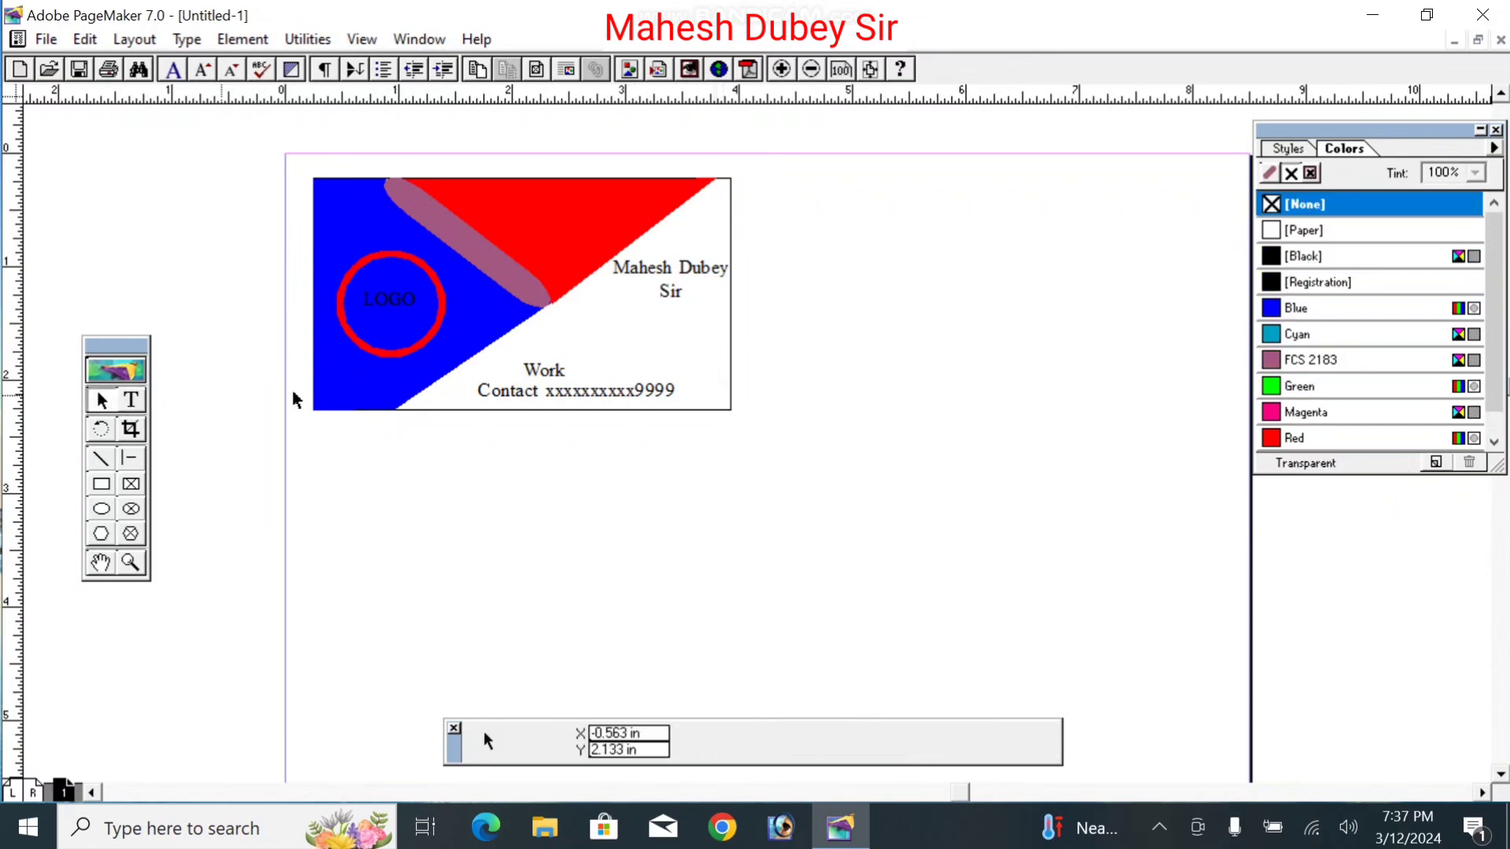
left_click(539, 364)
left_click_drag(556, 346, 563, 212)
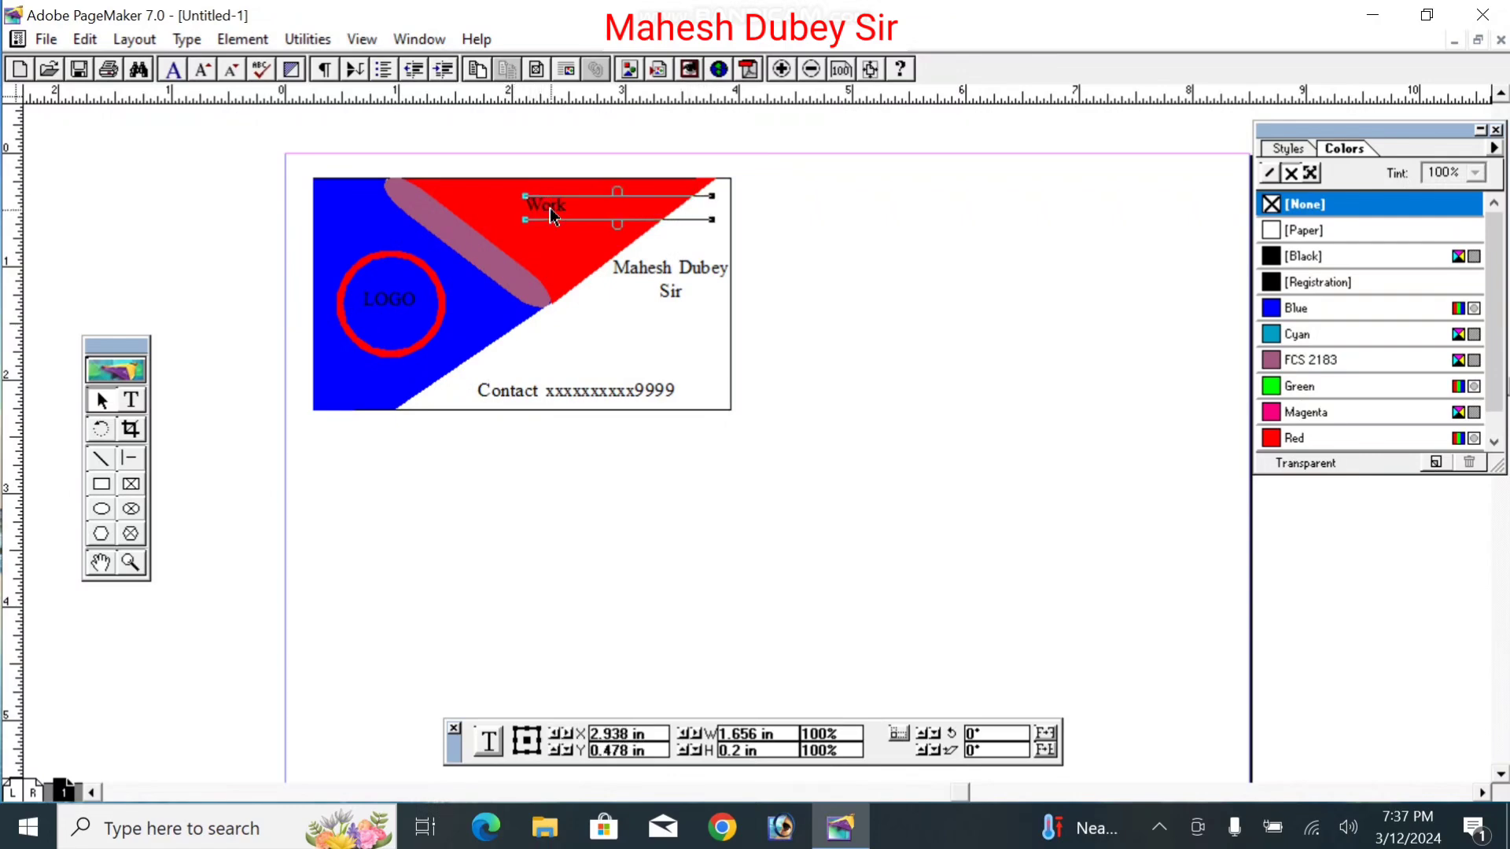
left_click(604, 350)
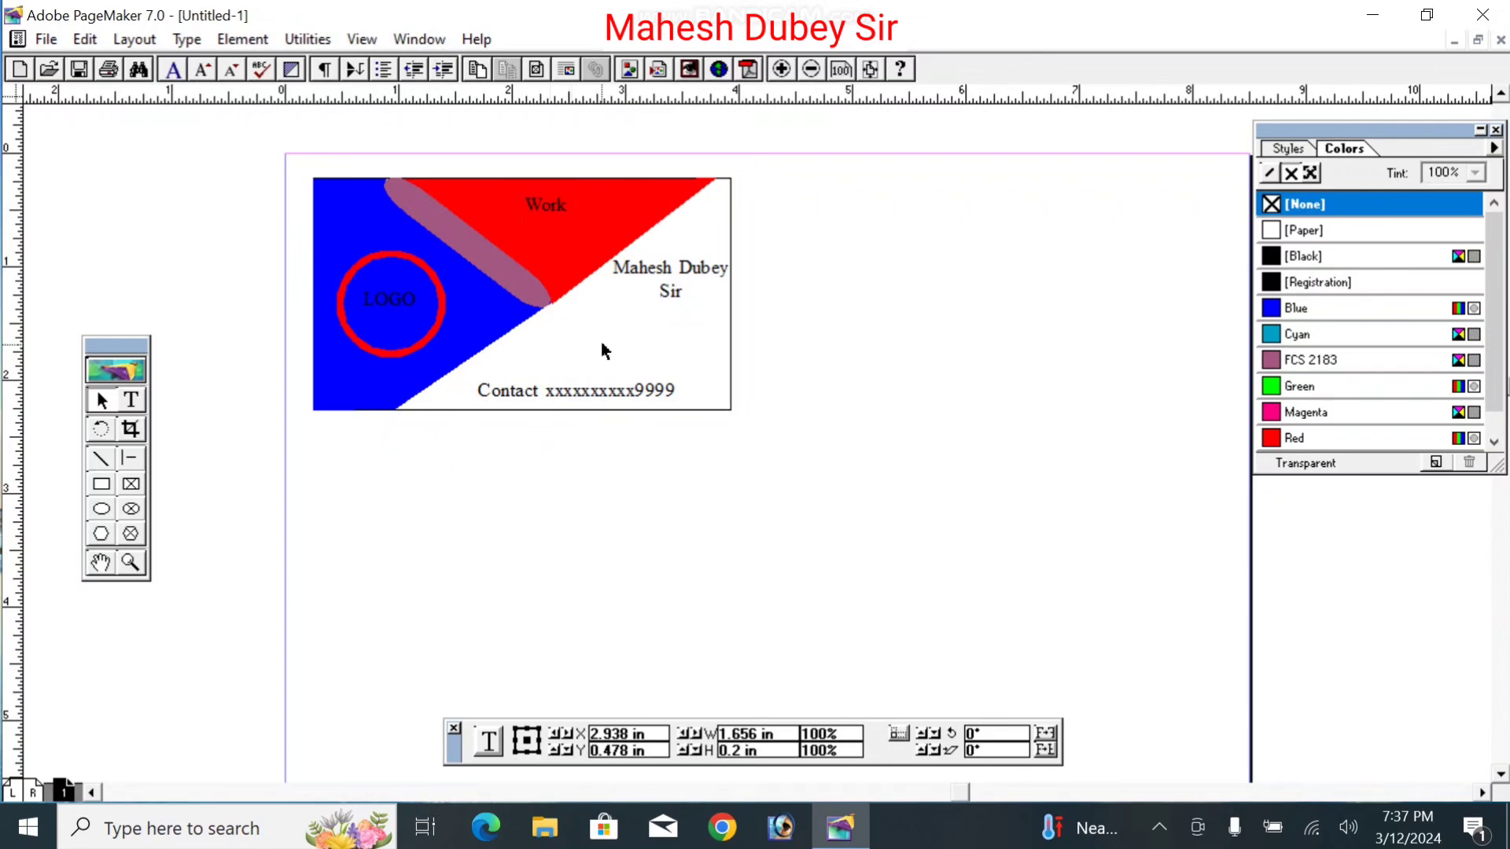
Step: Add an 'Email -' line above the Contact line, then marquee-select every card element
left_click(133, 402)
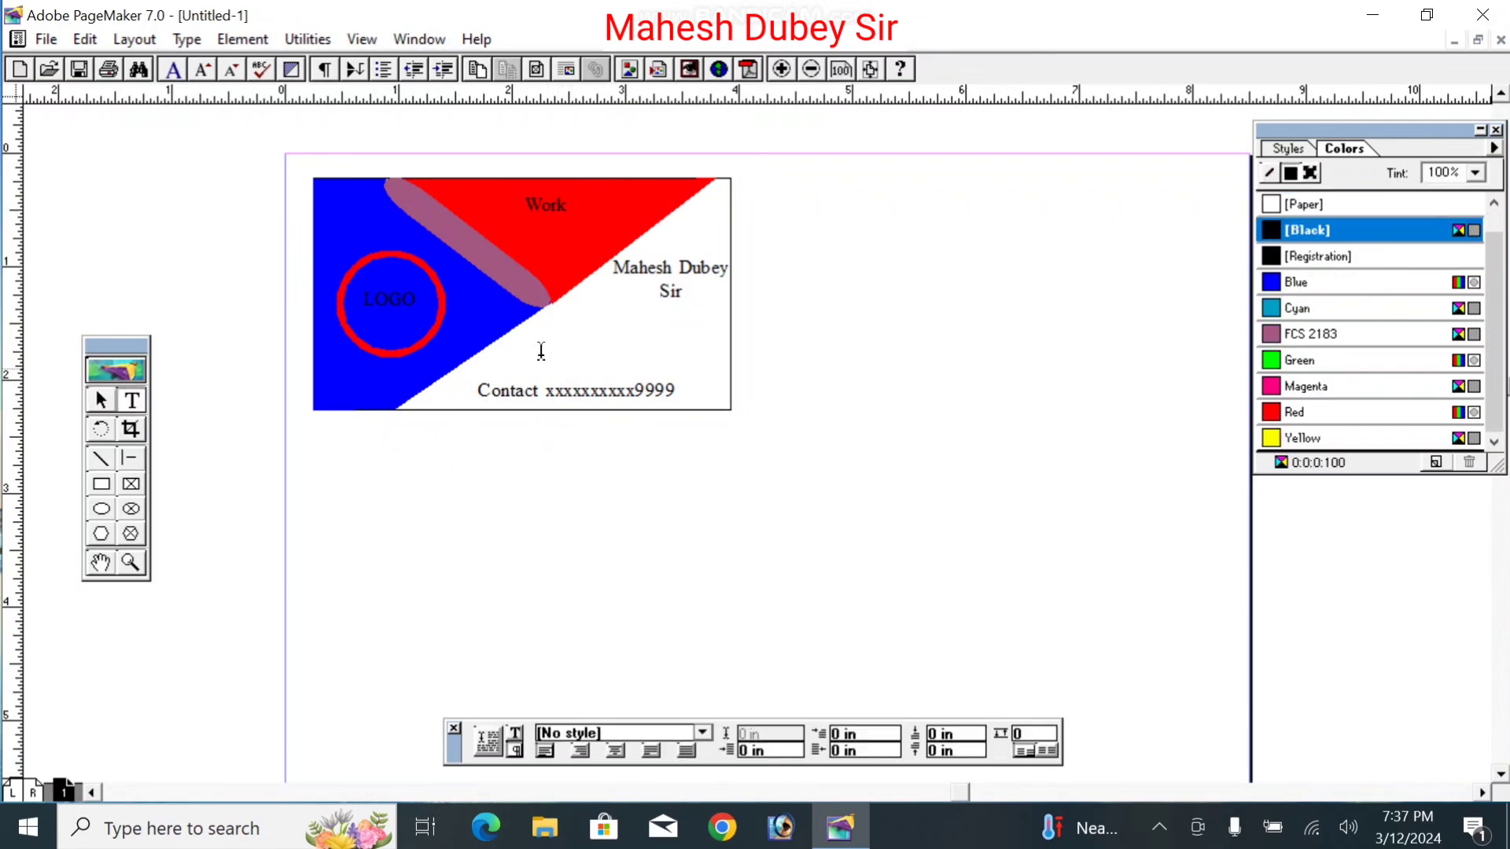
left_click_drag(532, 346, 691, 362)
type("Email -")
left_click(101, 401)
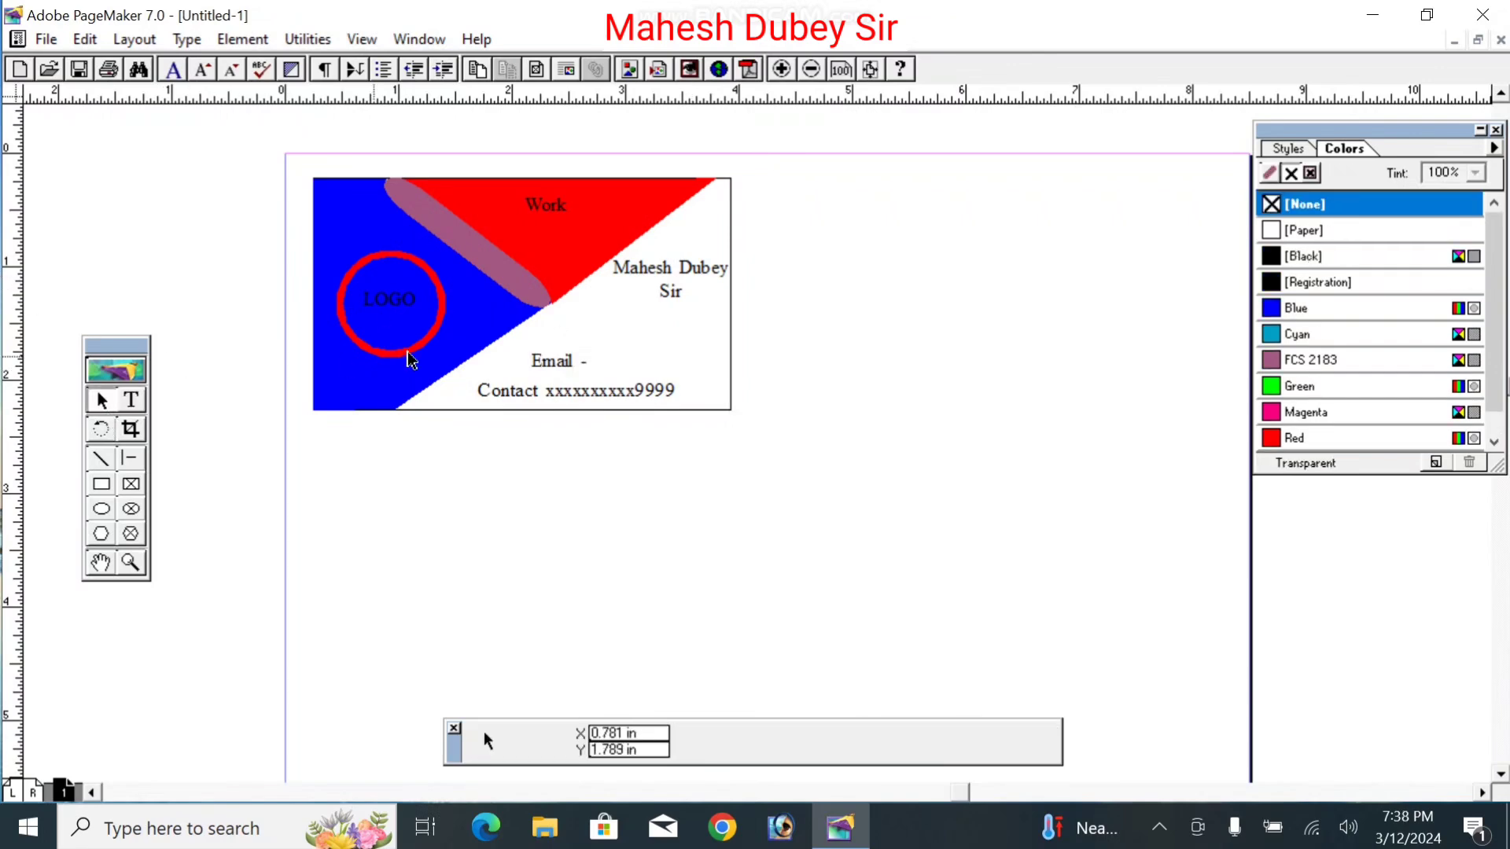
left_click(574, 363)
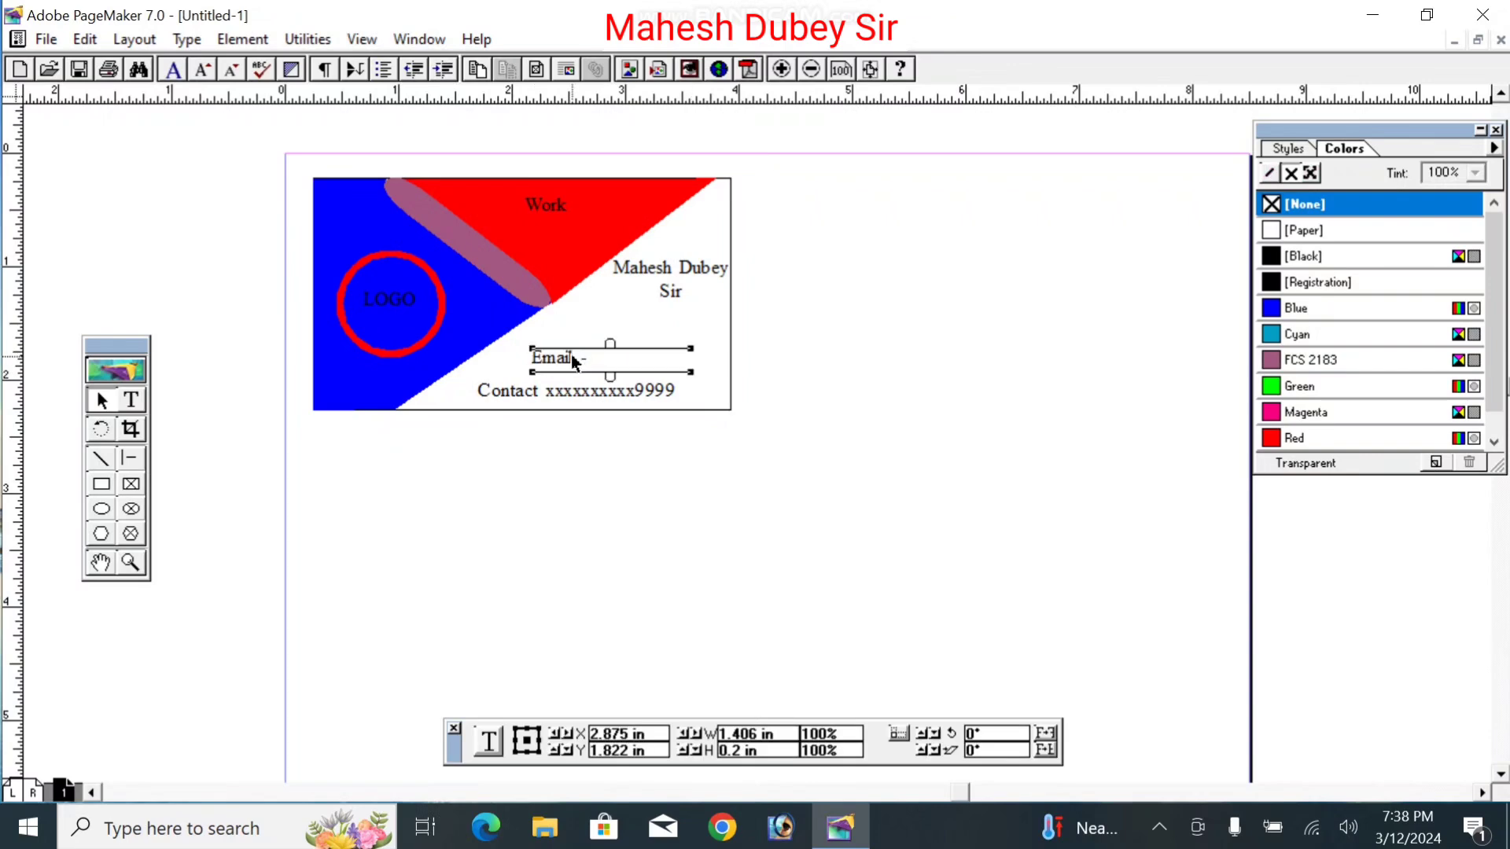
left_click(954, 222)
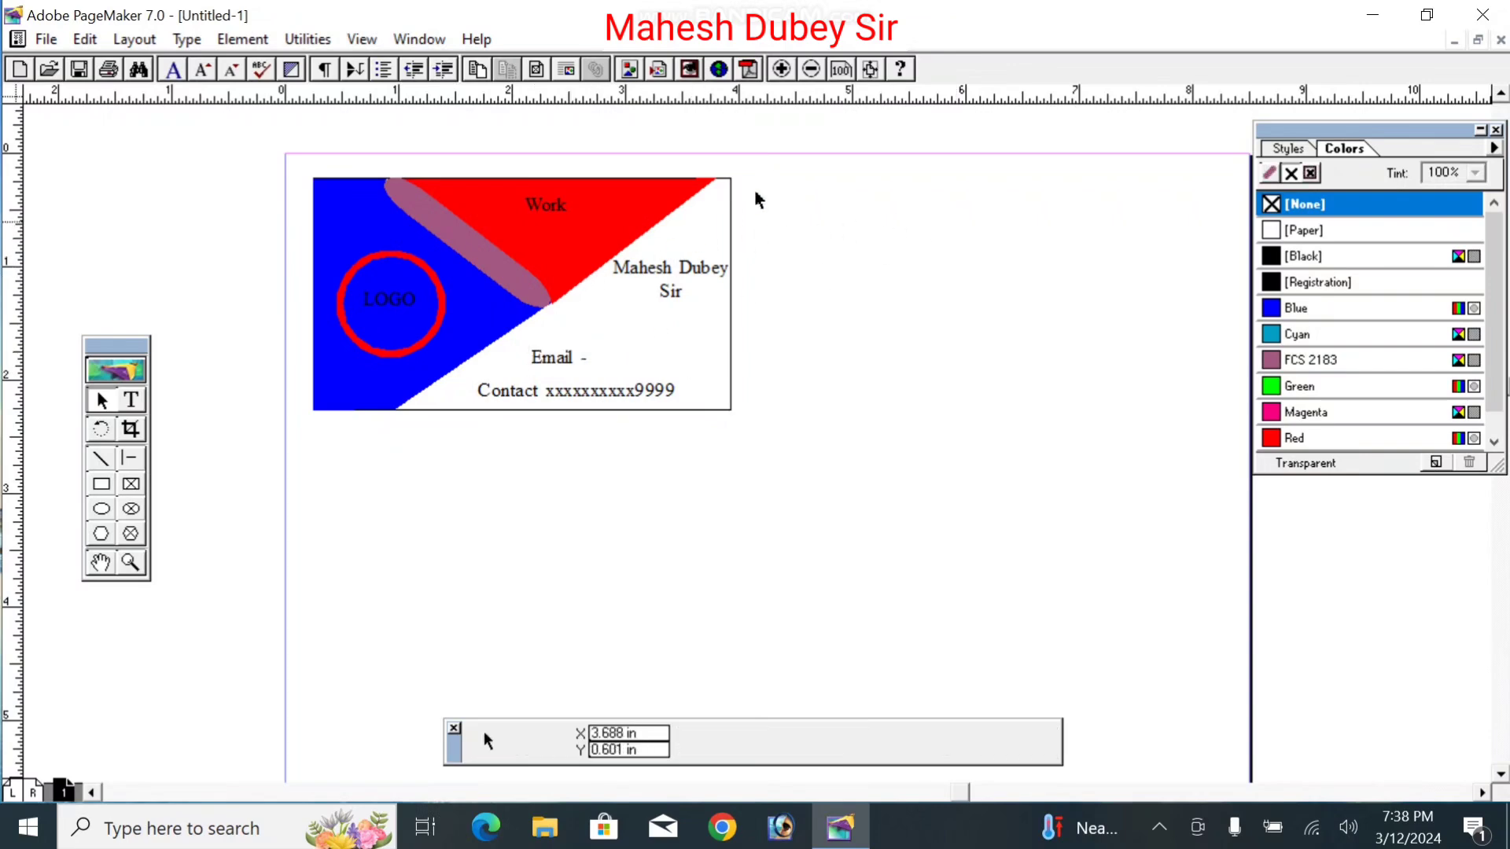
left_click_drag(800, 163, 303, 477)
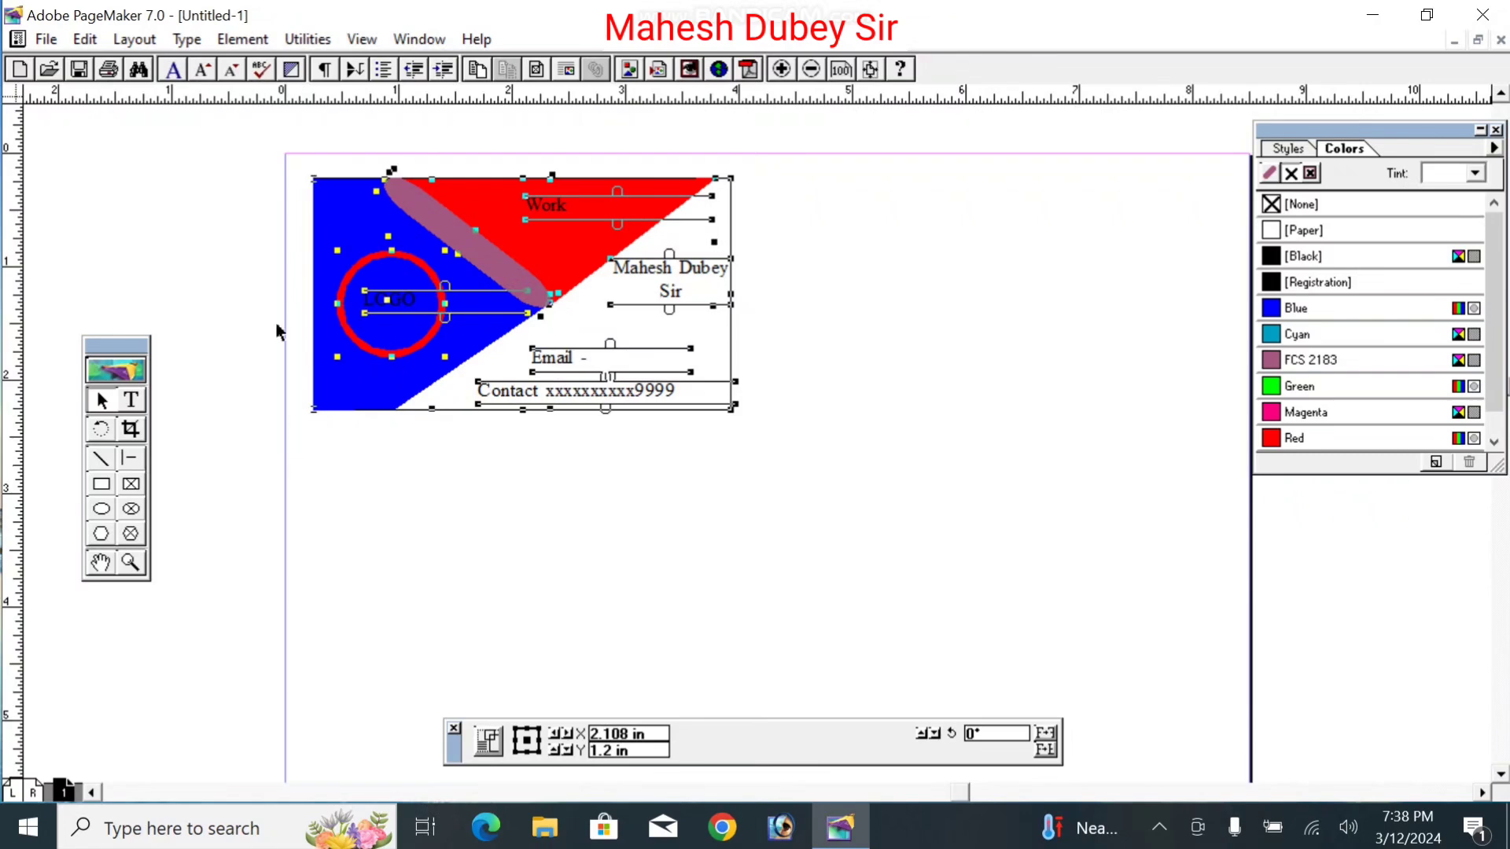
Step: Group all the card's shapes and text into one 3.736 × 2.139-inch object and shift it slightly left
left_click(244, 41)
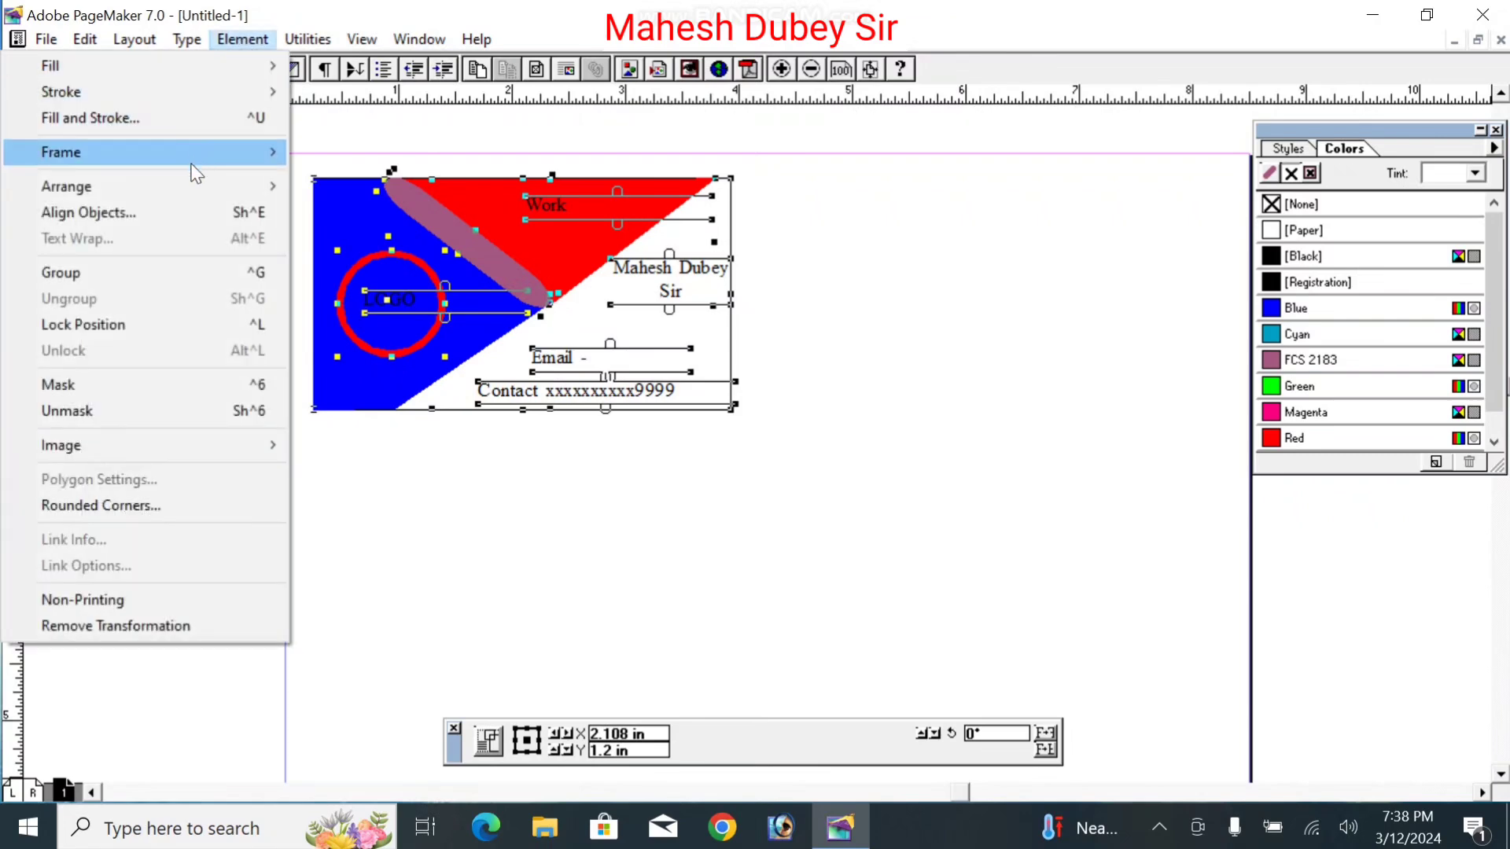
left_click(185, 272)
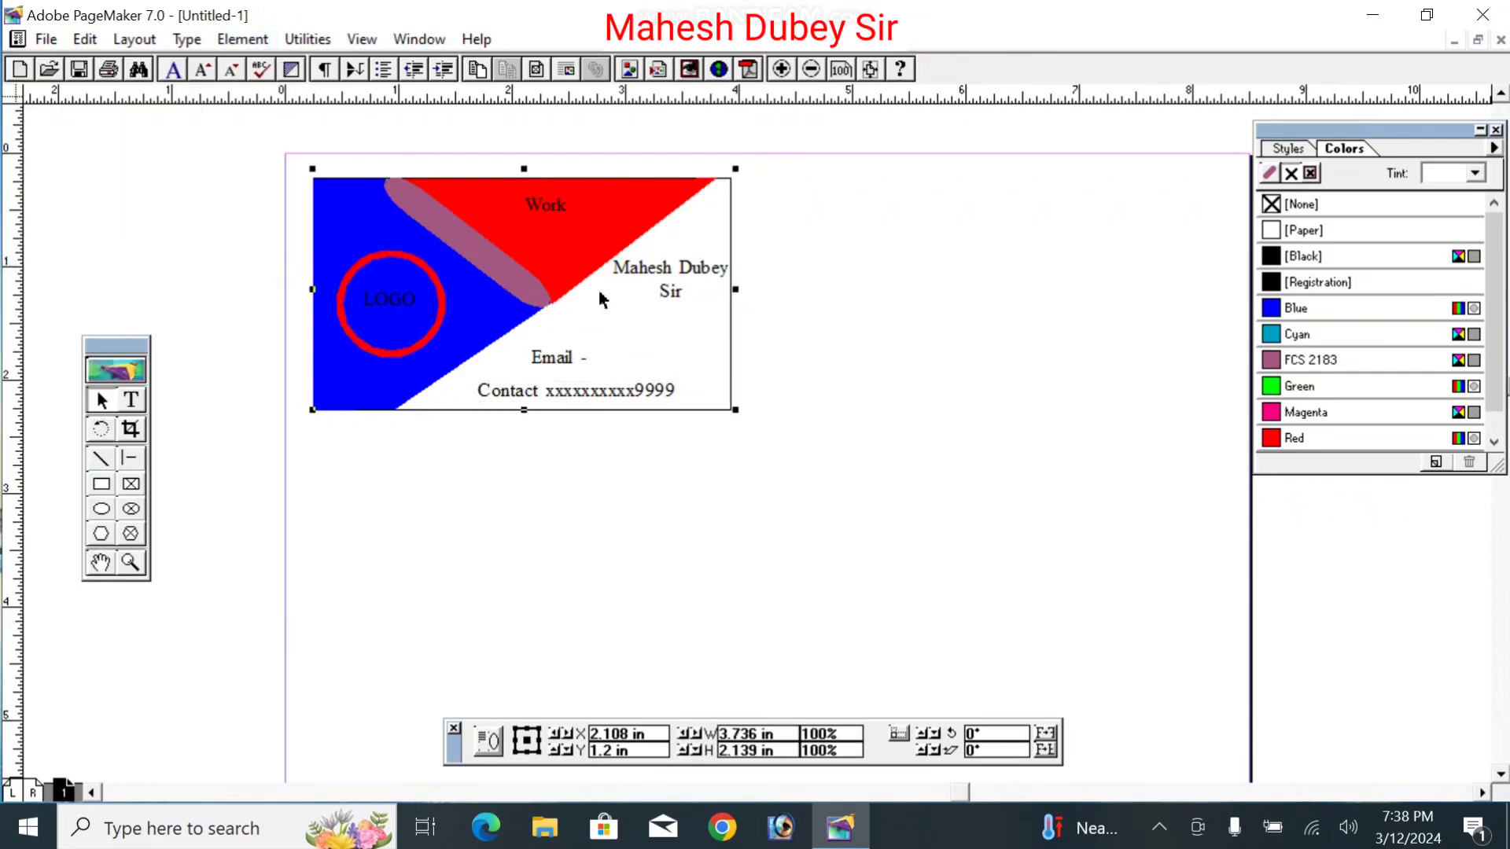
mouse_move(595, 253)
left_mouse_down()
mouse_move(792, 362)
mouse_move(574, 253)
left_mouse_up()
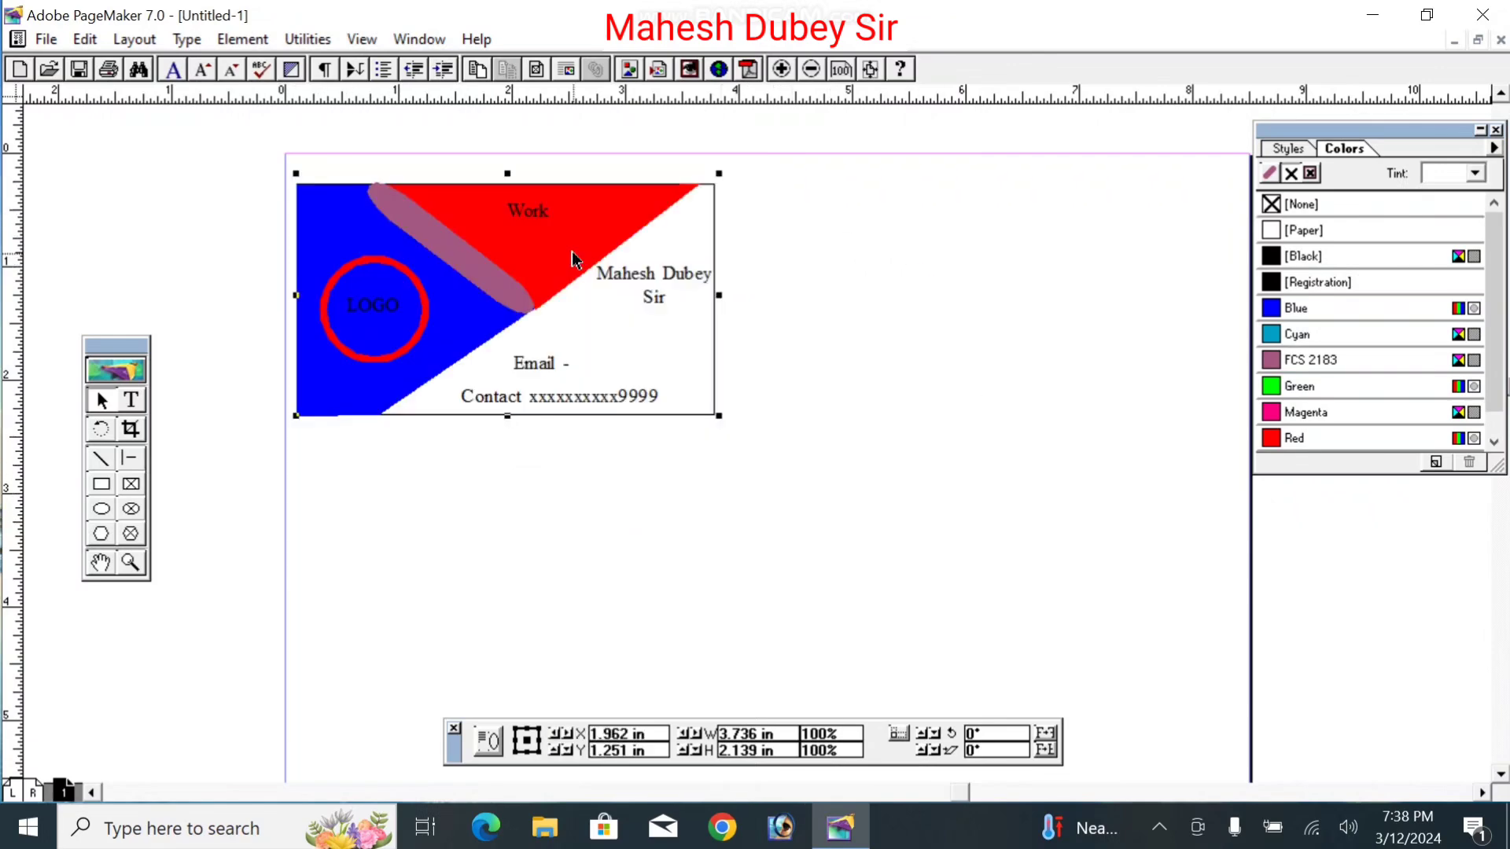
right_click(762, 477)
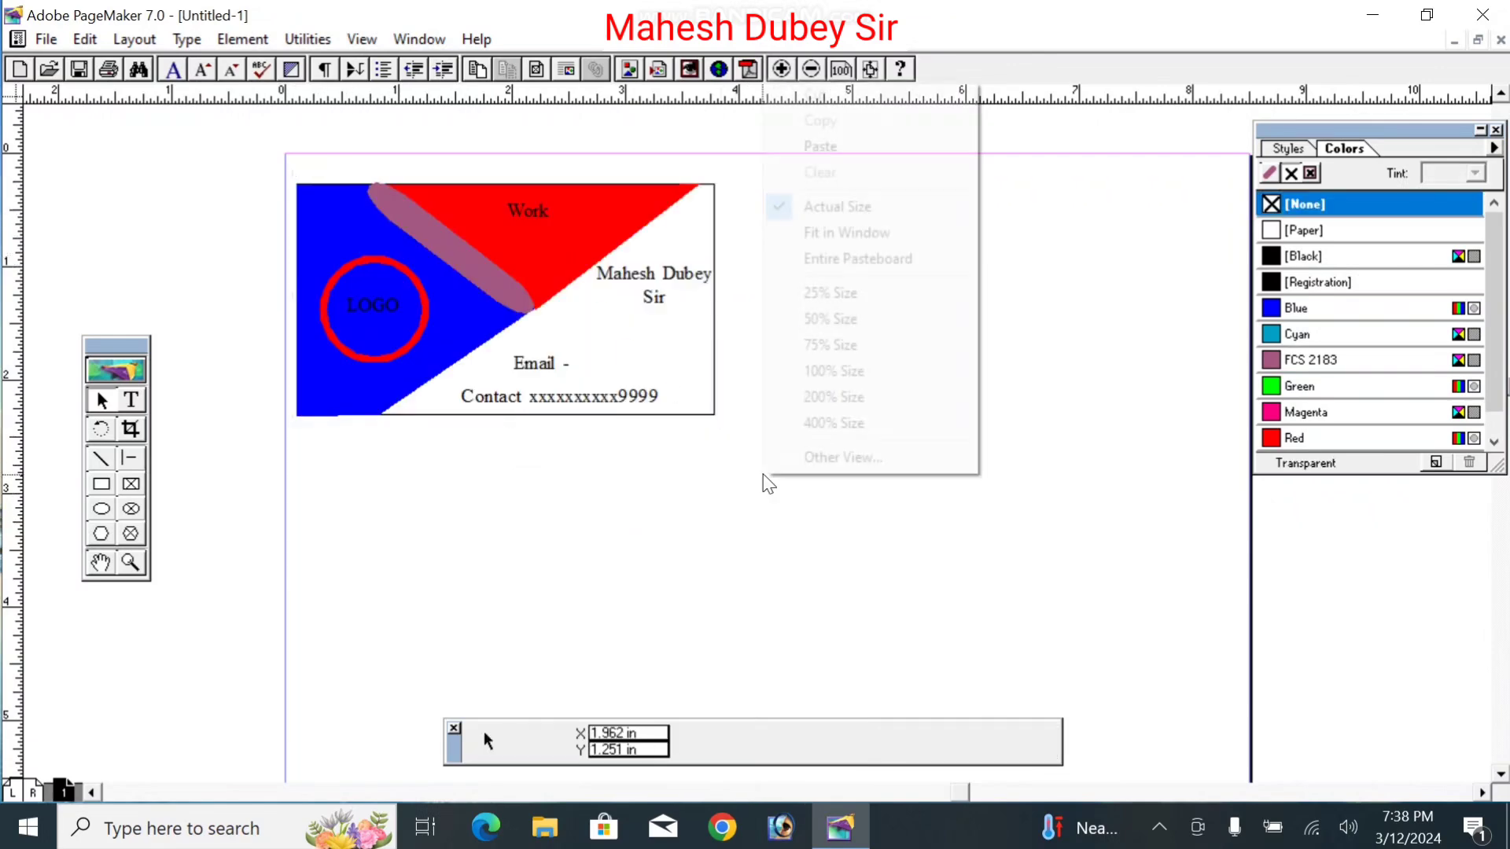
Step: Fit the page in the window, copy the card to its right, and group the two cards
left_click(847, 232)
left_click(647, 167)
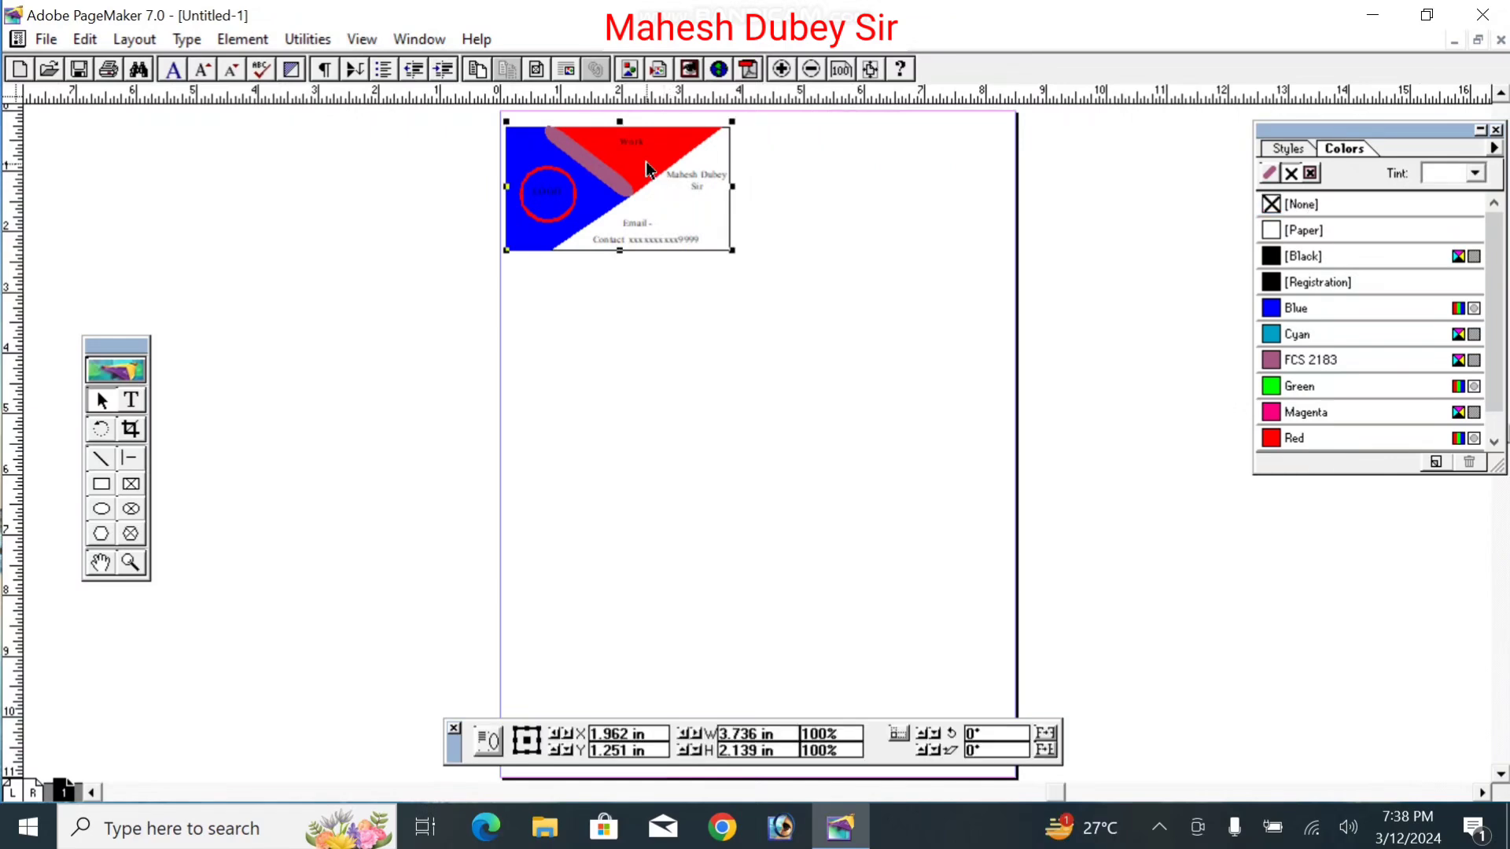
left_click_drag(646, 168, 901, 161)
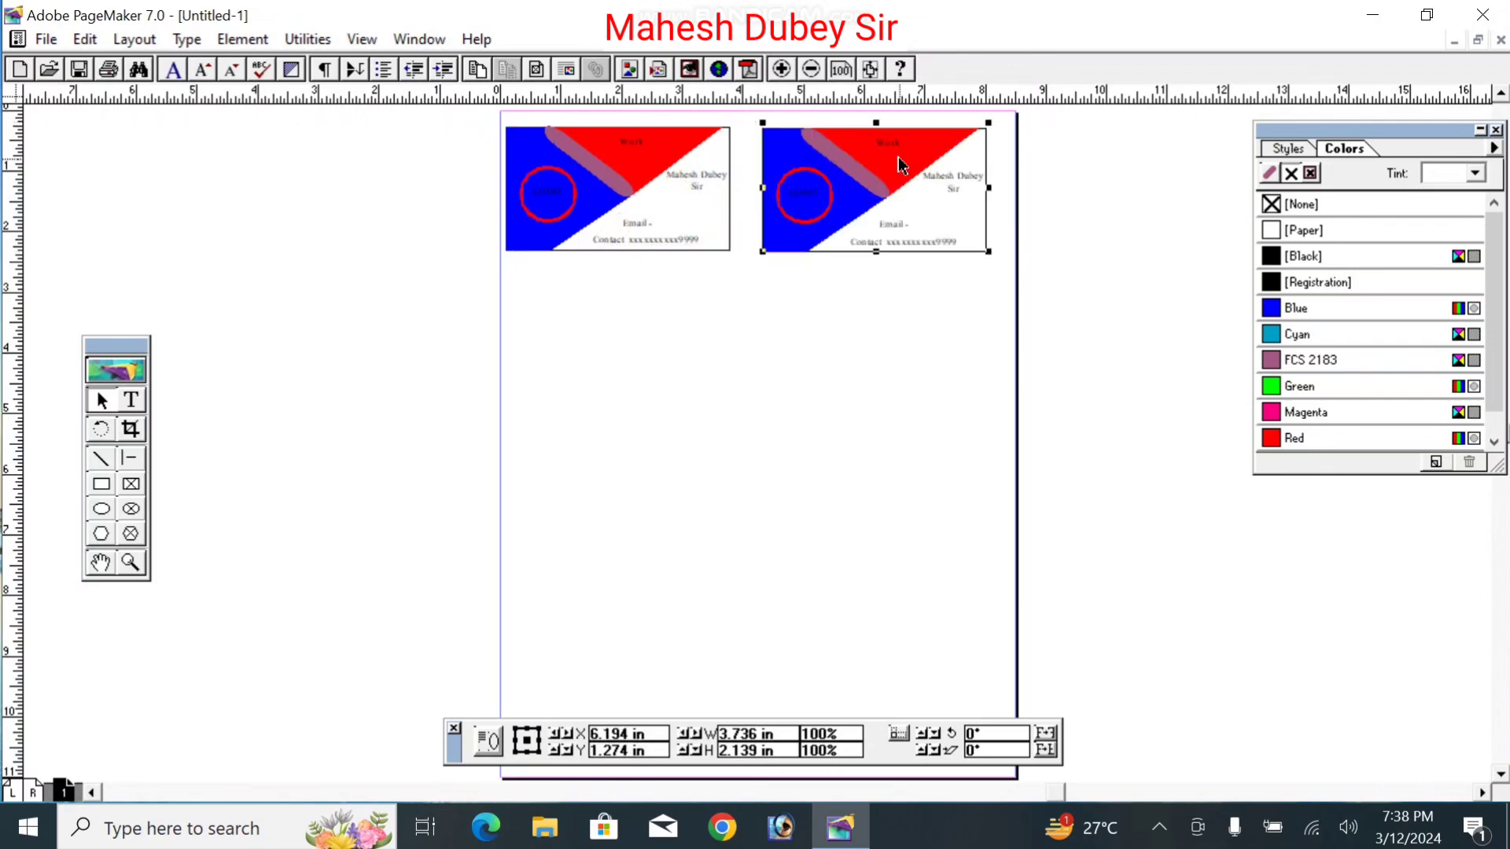
left_click(638, 188, "shift")
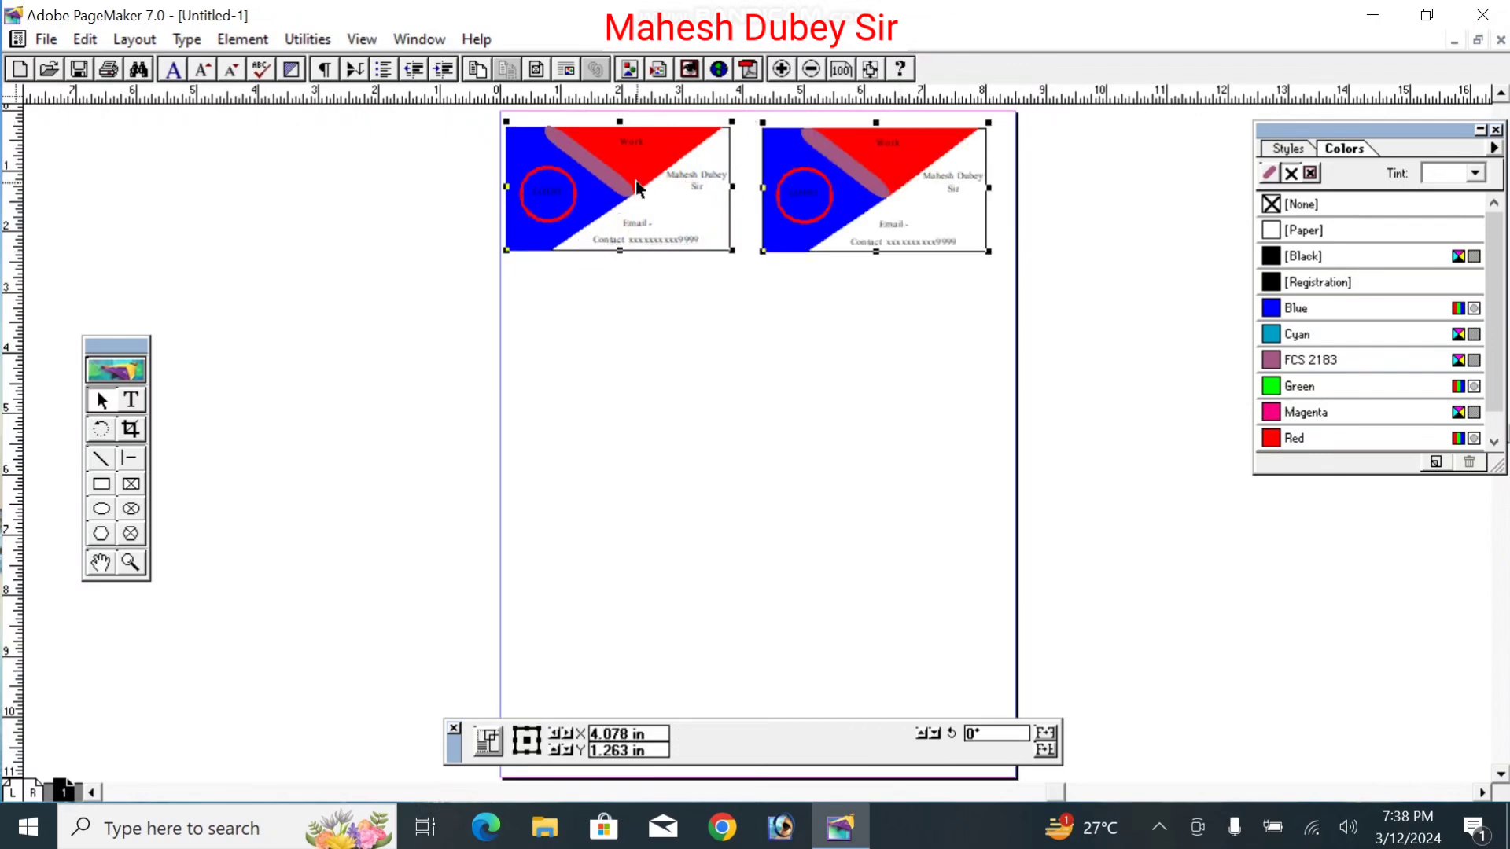
key("ctrl+g")
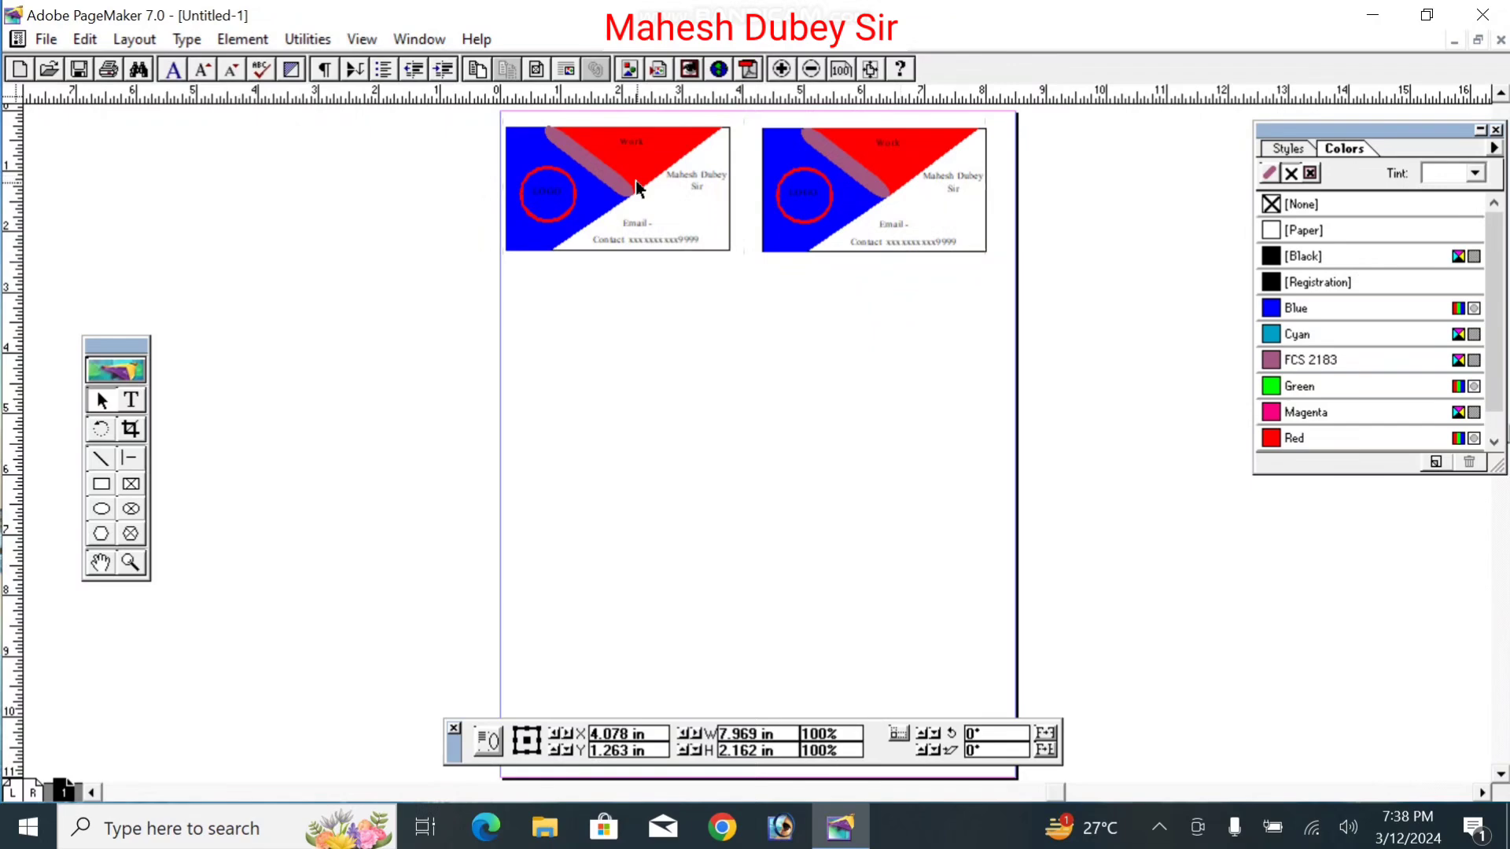
Step: Copy the pair below, group all four cards, and paste another four-card set in the lower half
left_click_drag(638, 189, 639, 326)
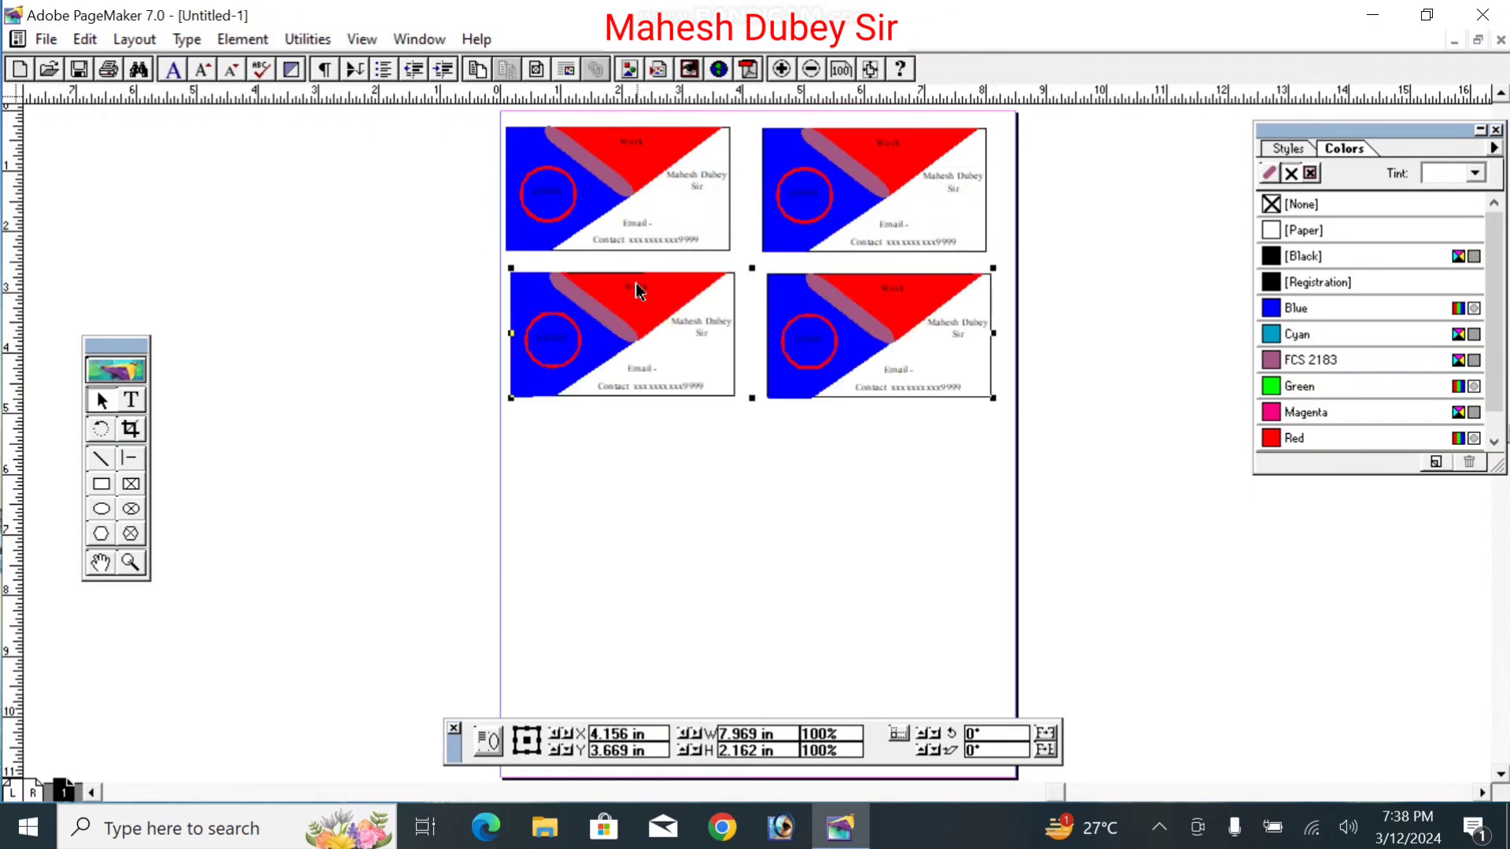
left_click(657, 197)
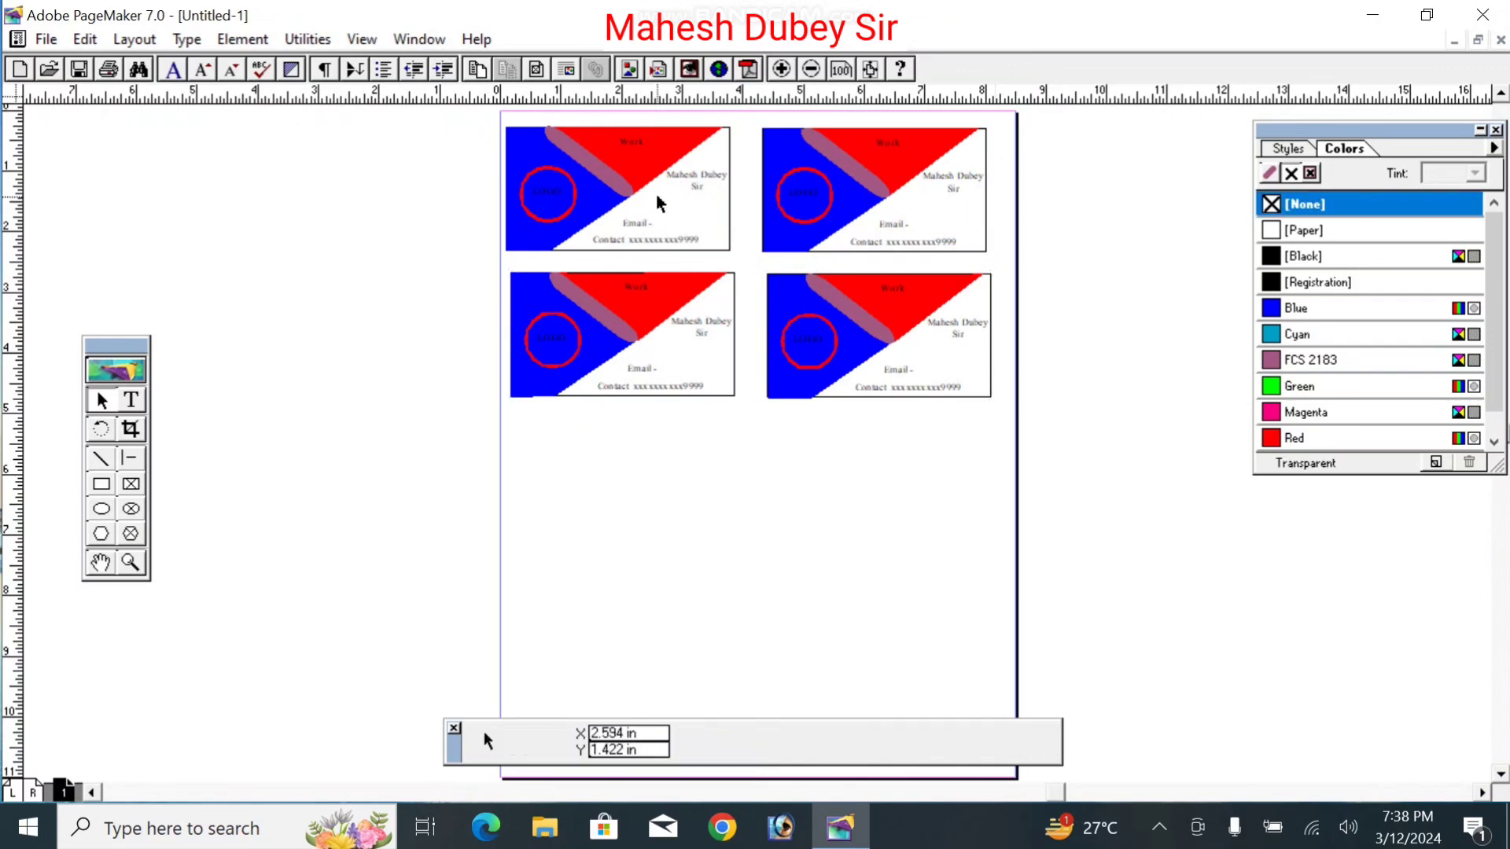
left_click(729, 234)
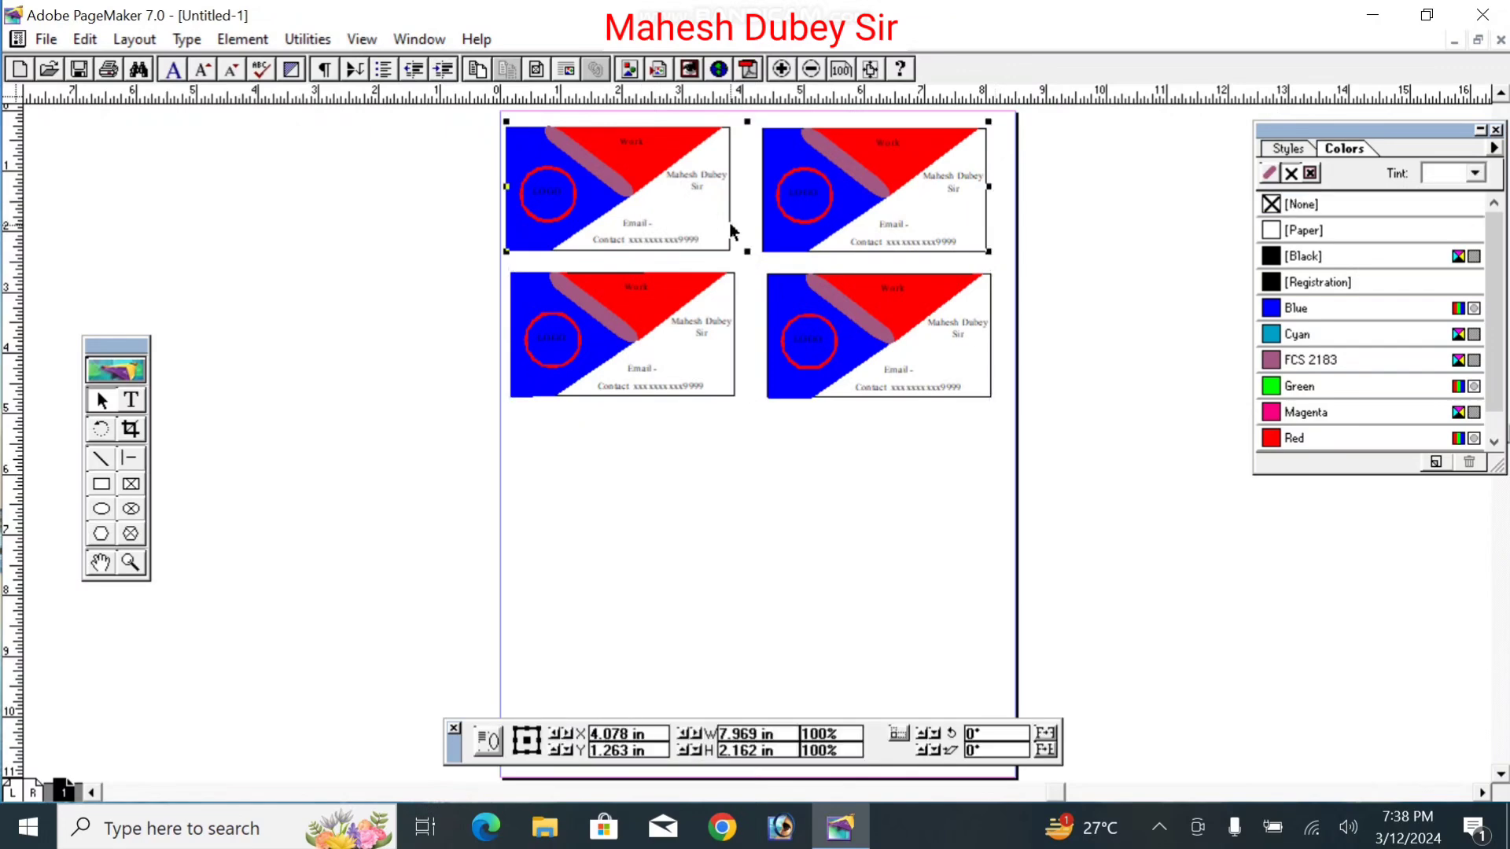
left_click(736, 333, "shift")
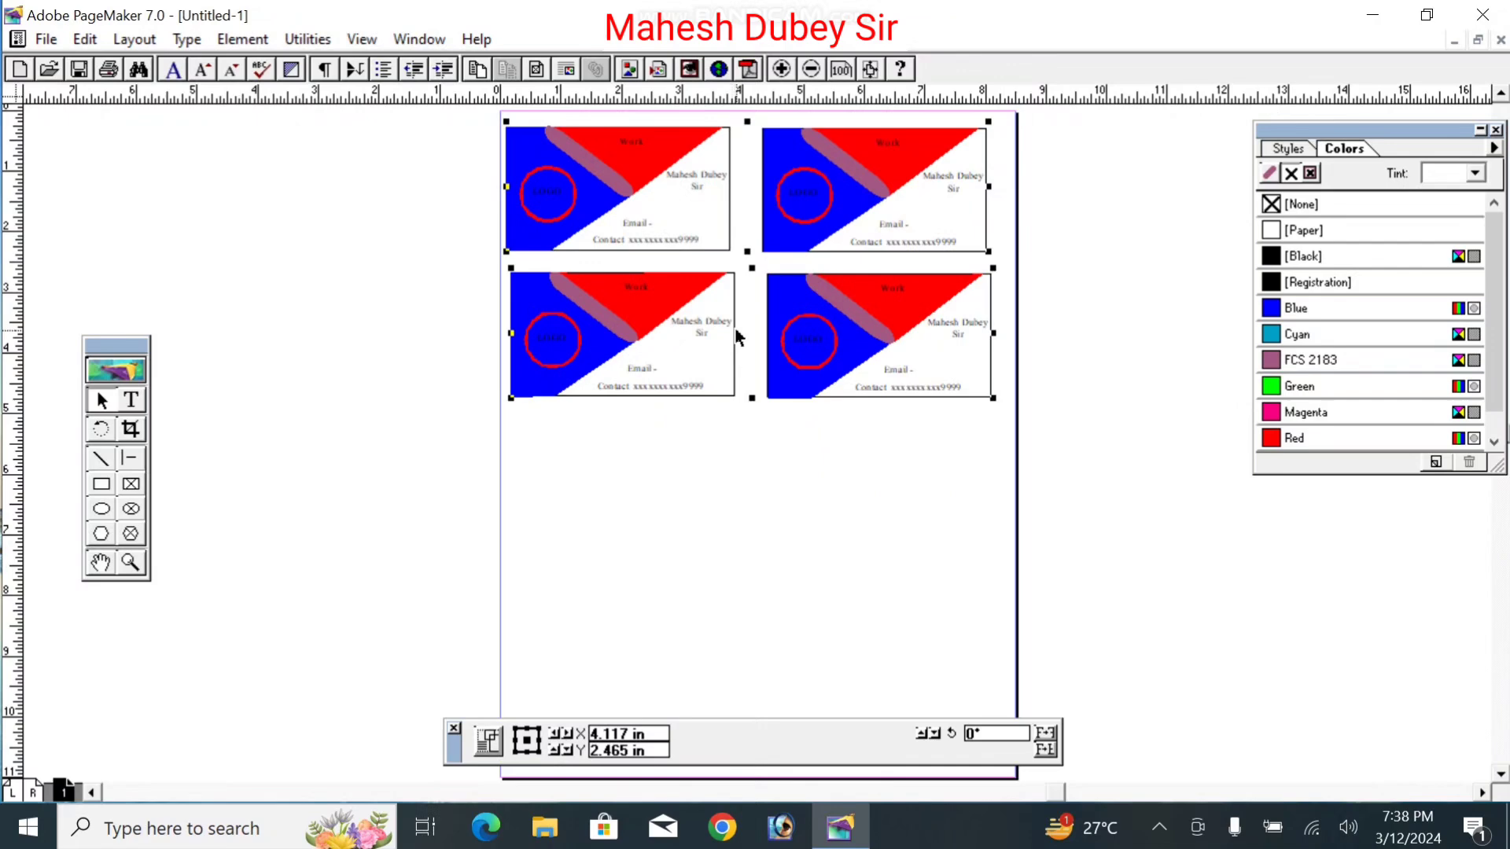
key("ctrl+g")
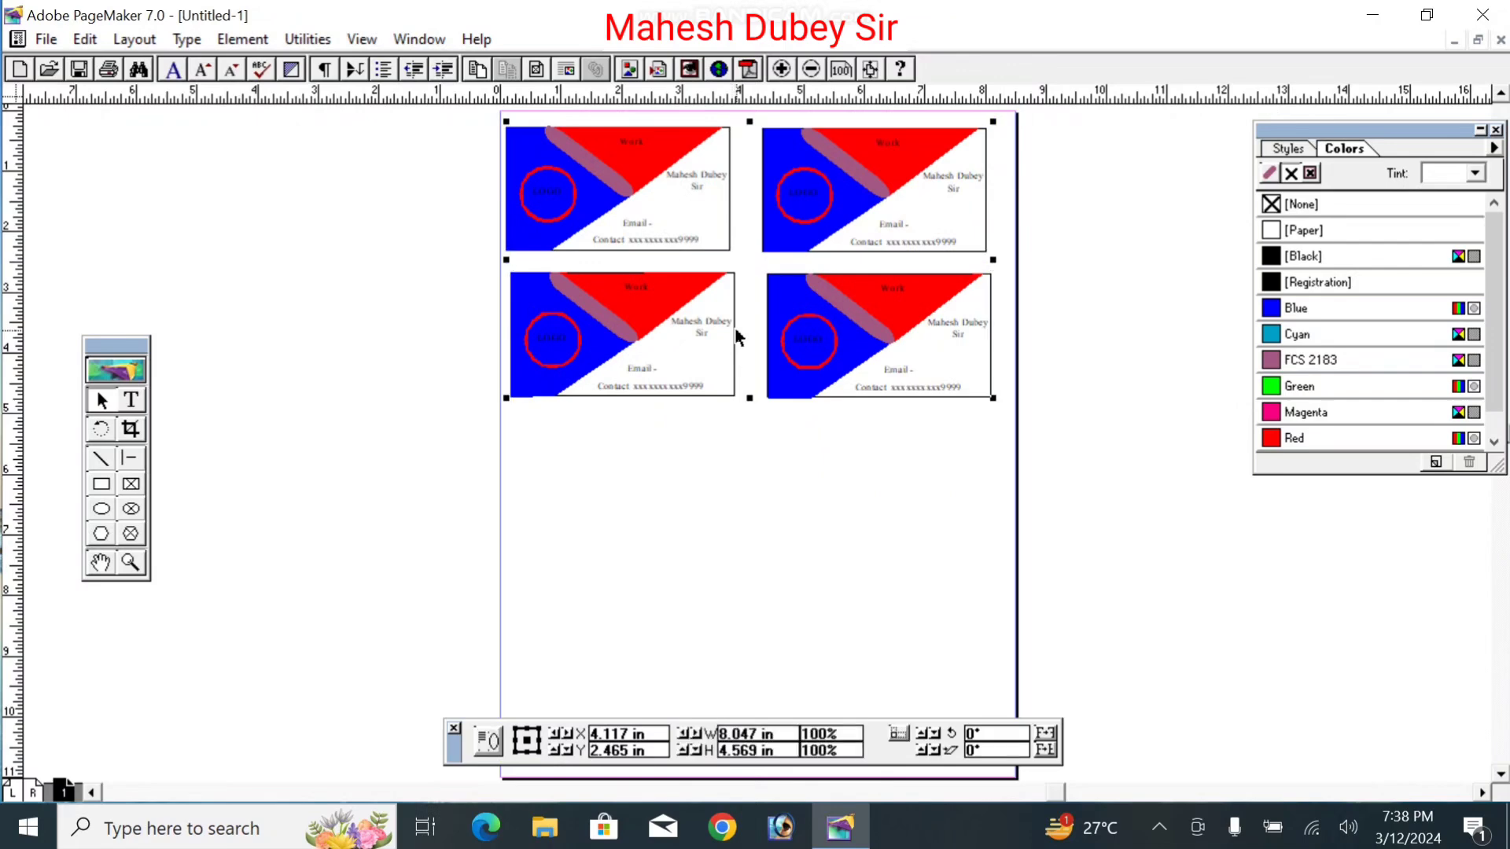
key("ctrl+v")
left_click_drag(740, 353, 737, 634)
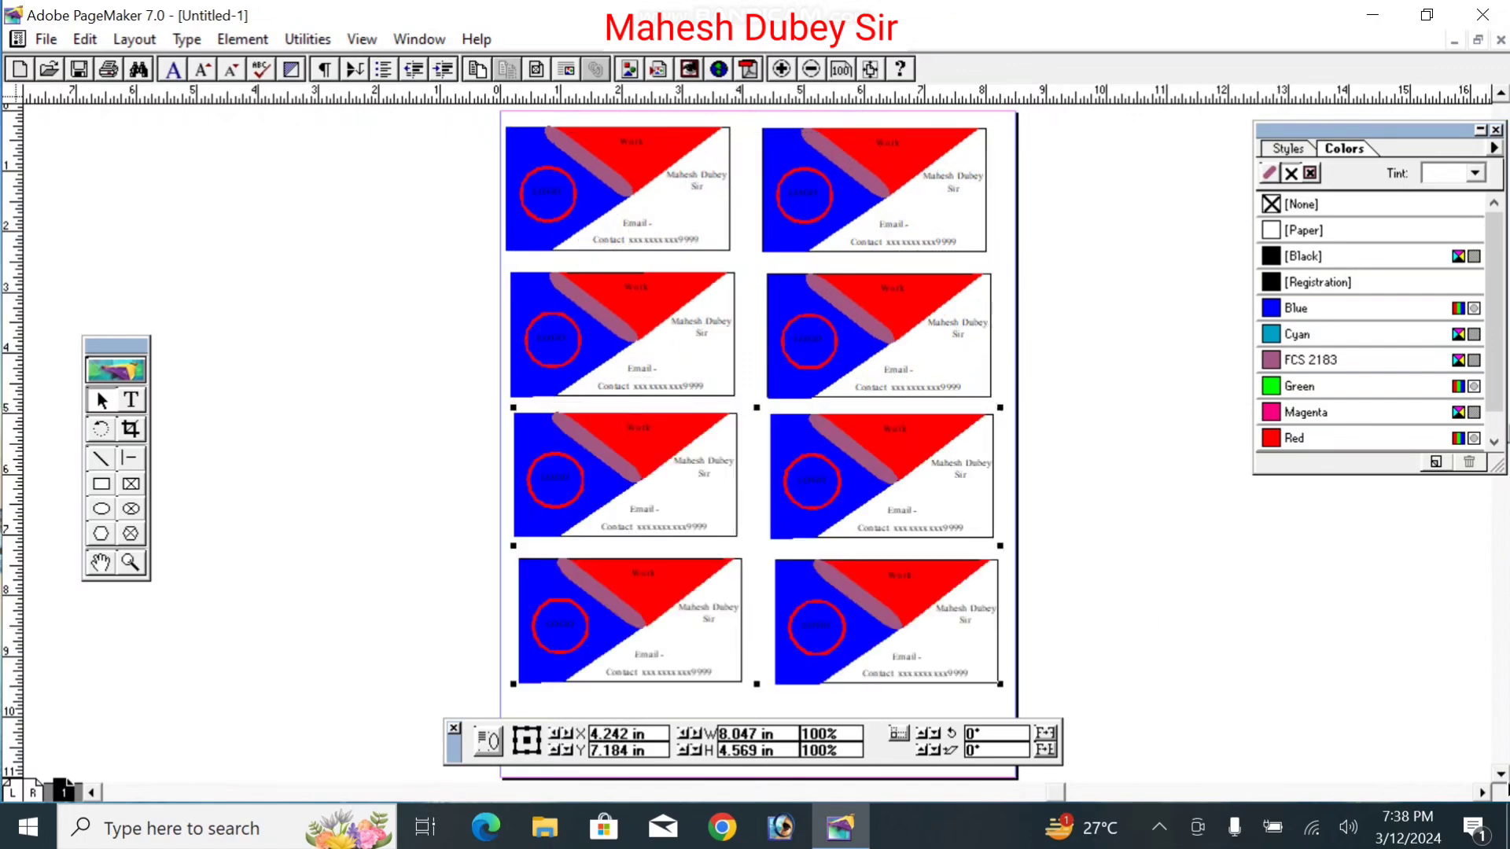
Step: Move the colour swatches aside and bring the top card rows back into view
left_click(1507, 786)
left_click(1502, 776)
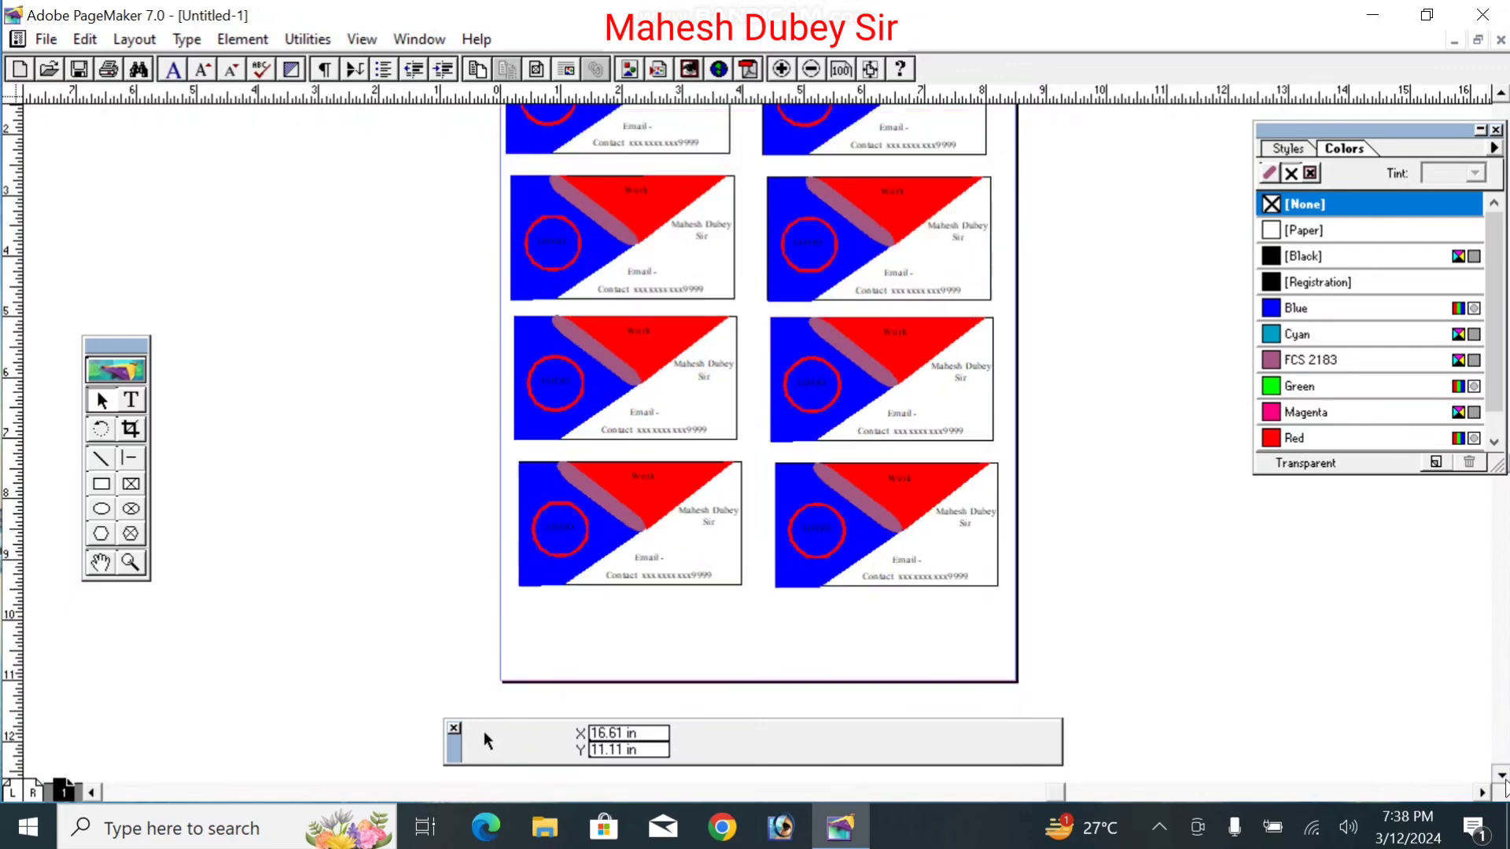
left_click(1502, 776)
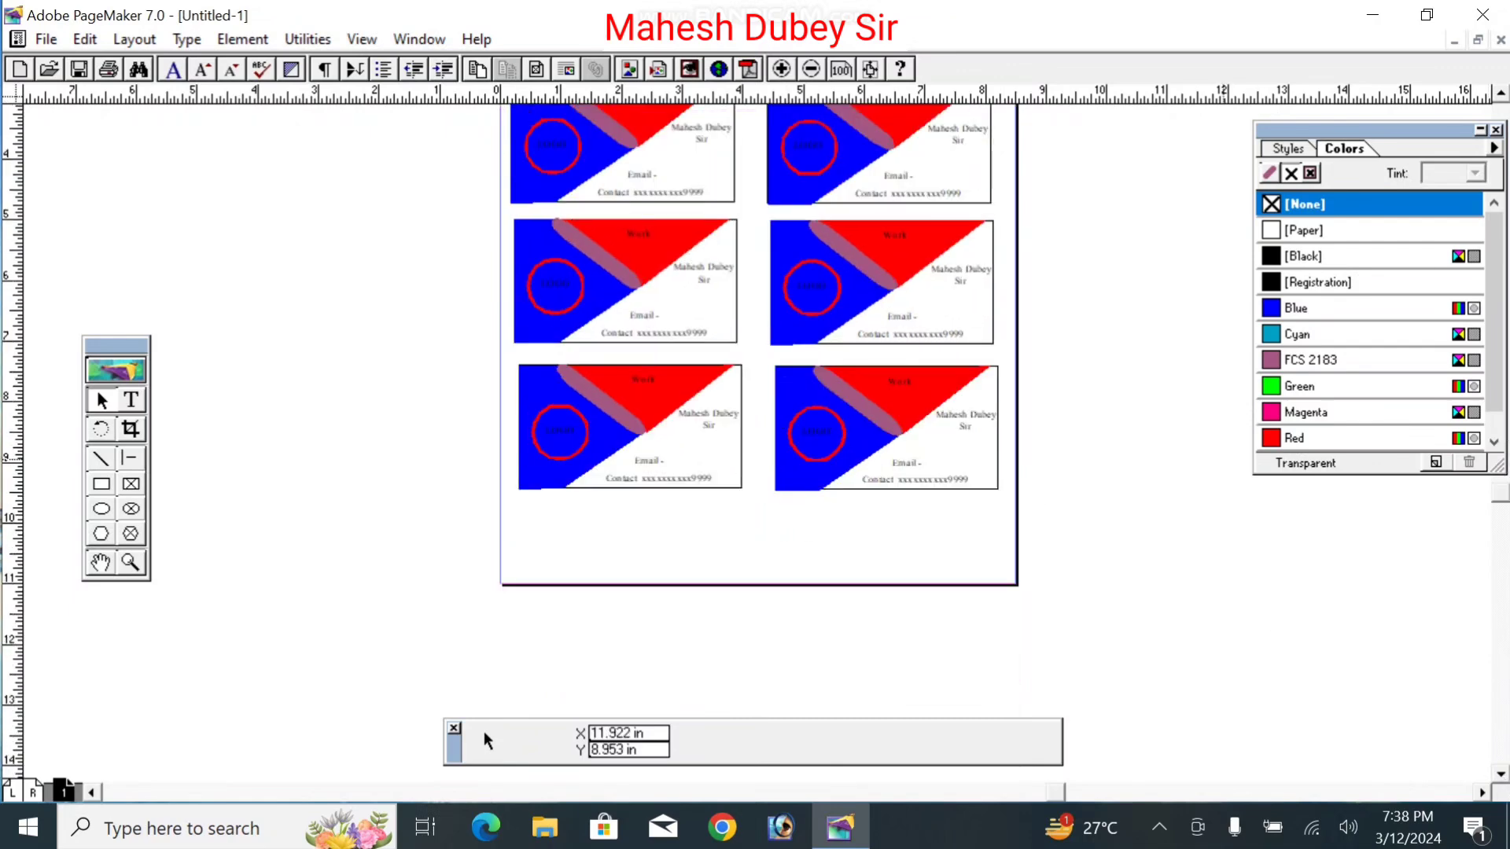
left_click_drag(1450, 129, 1389, 124)
left_click(1501, 93)
left_click(1501, 94)
left_click(1501, 93)
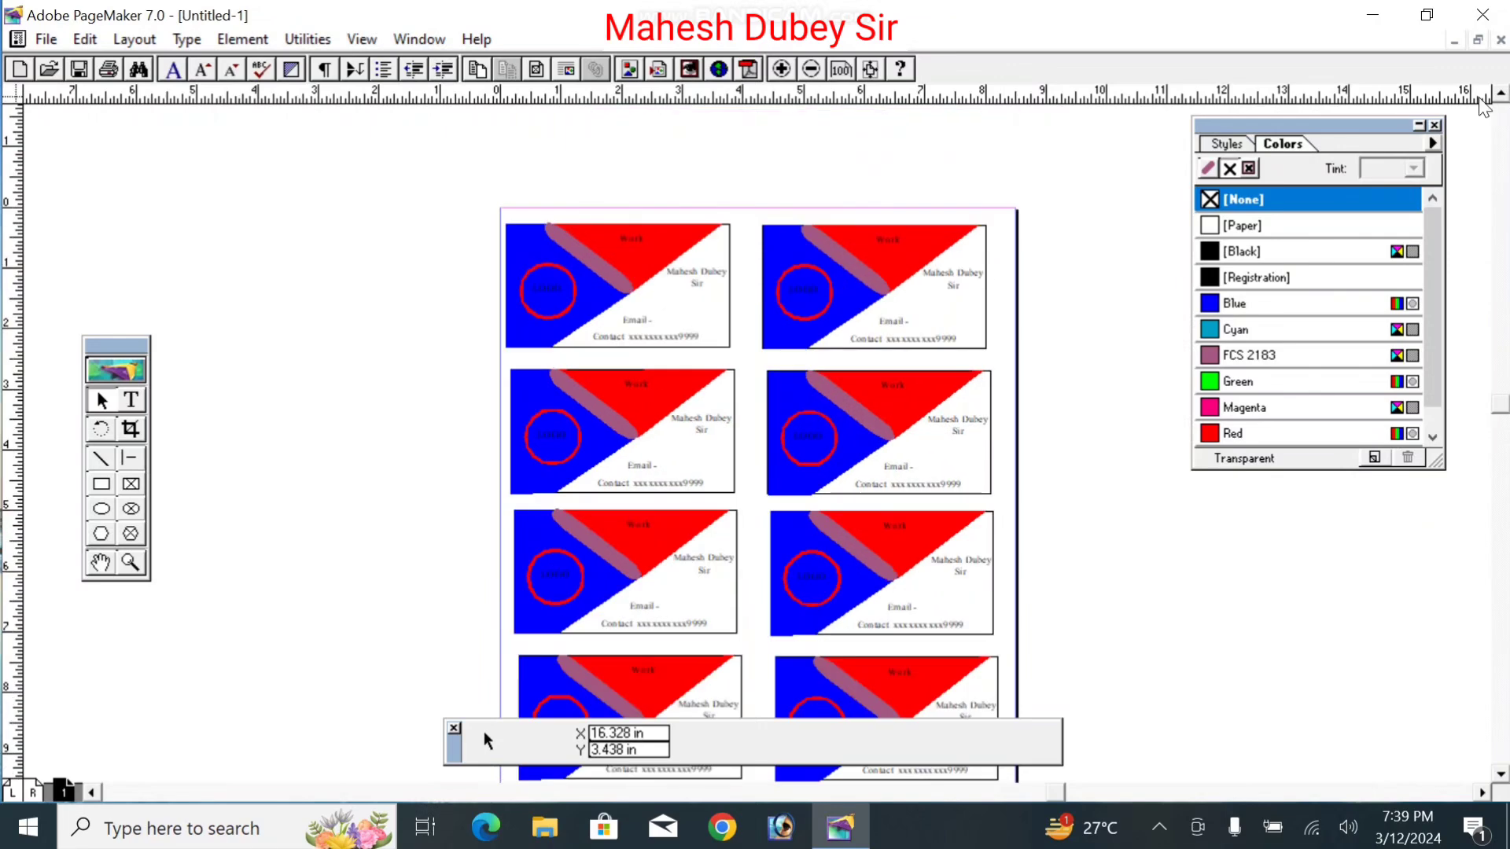
Step: Ungroup the top two rows, regroup the second row, and nudge it up
left_click(709, 340)
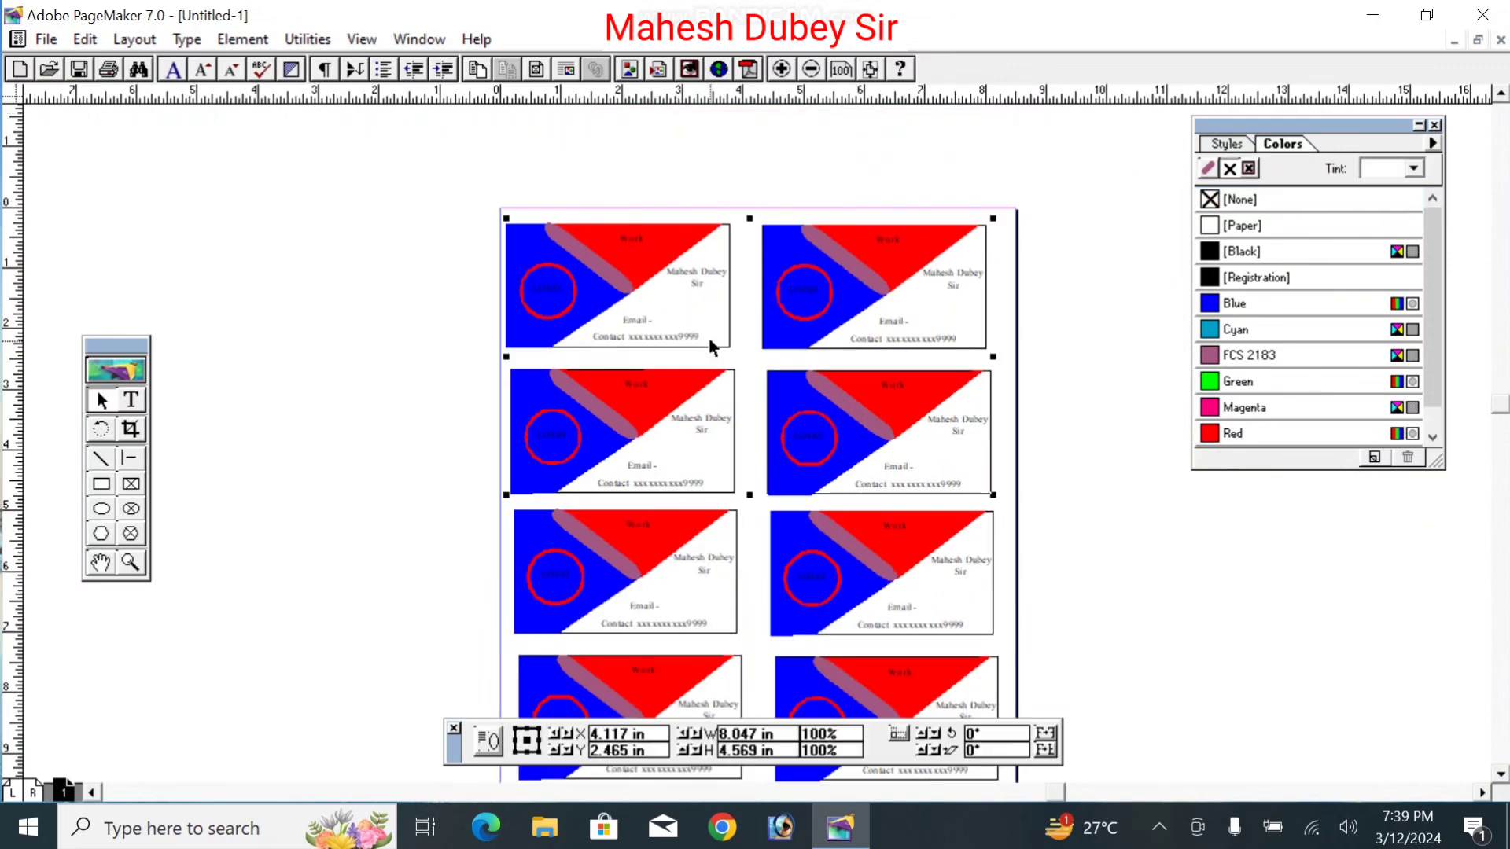
left_click(239, 39)
left_click(320, 298)
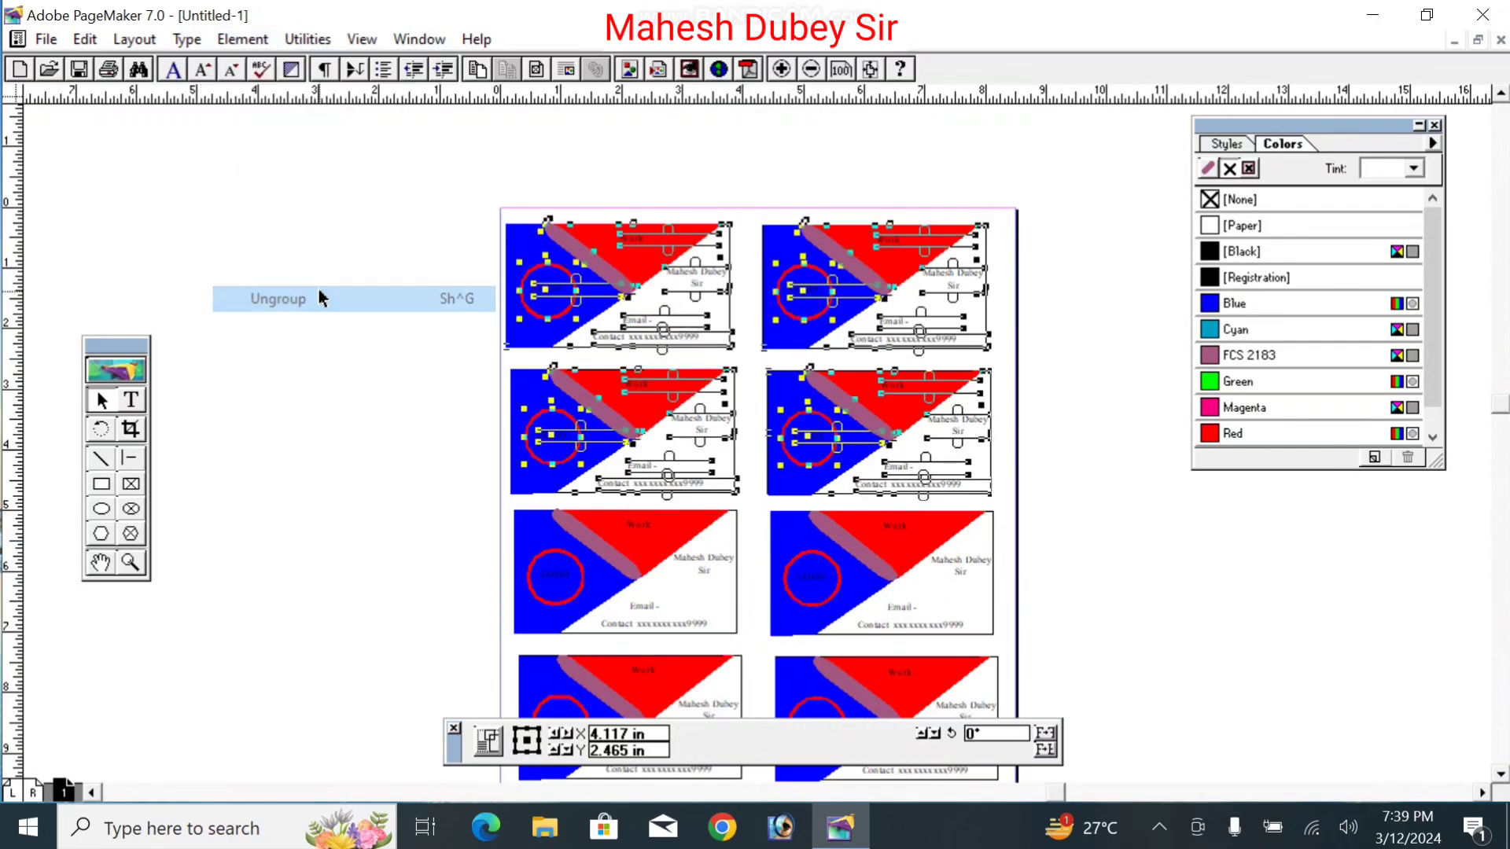
left_click(344, 323)
left_click_drag(451, 364, 1013, 508)
key("ctrl+g")
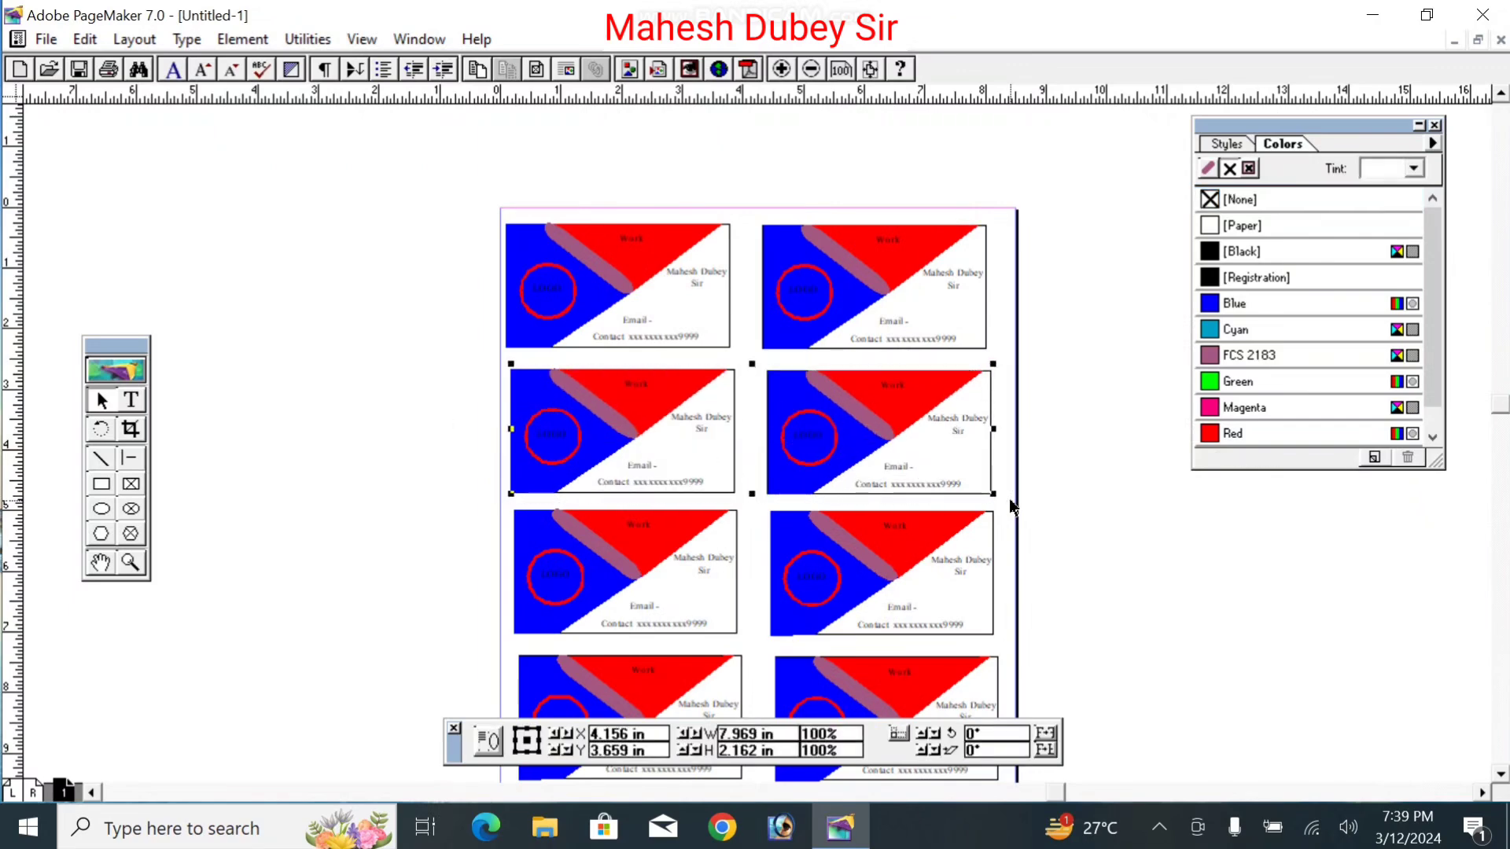
key("Up")
key("Up")
key("Up")
key("Up")
key("Up")
key("Up")
key("Up")
key("Up")
key("Up")
key("Up")
key("Up")
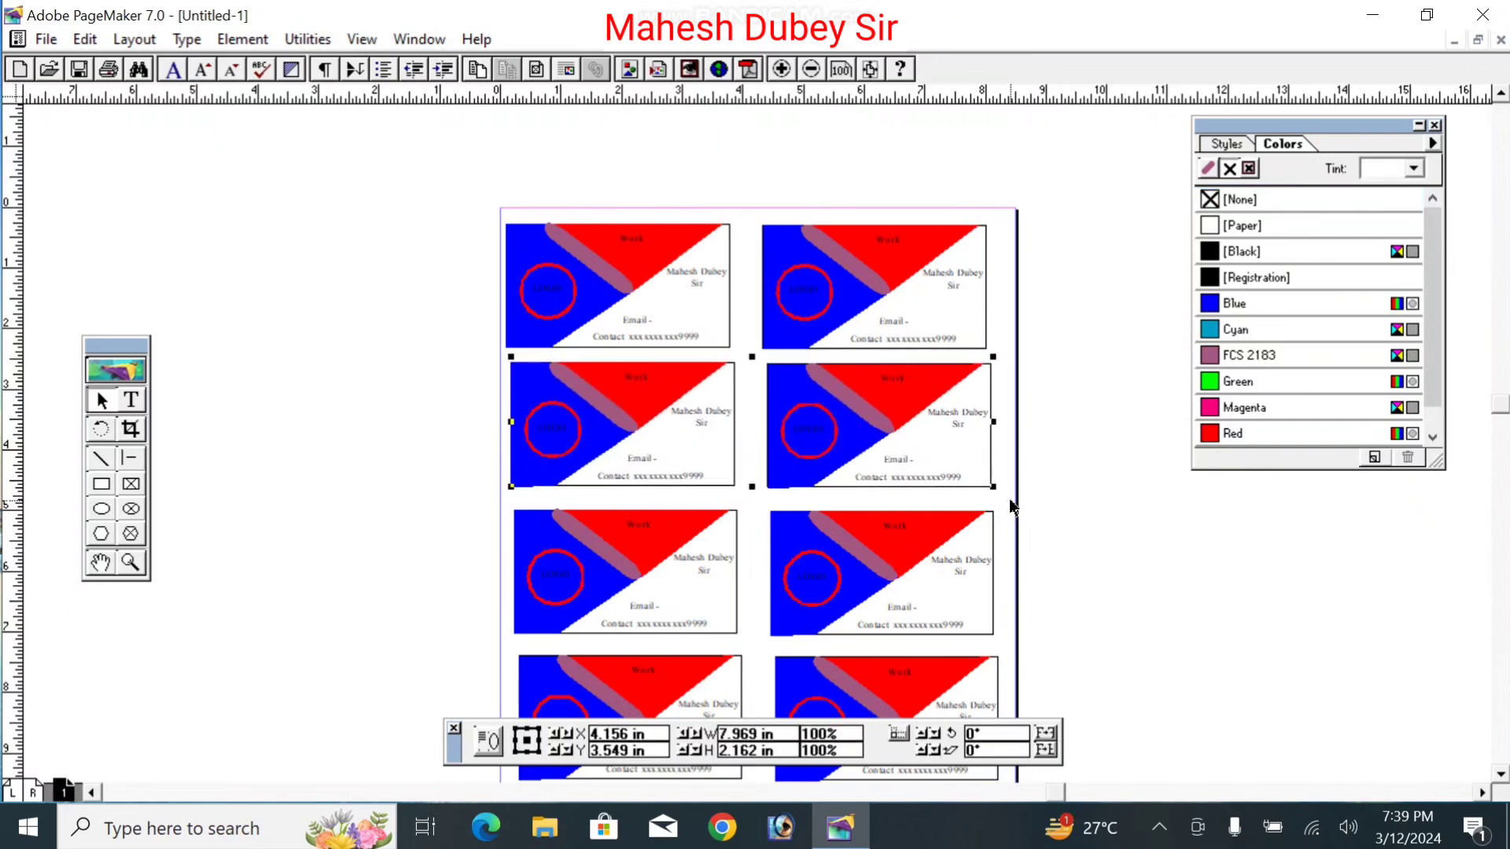
key("Up")
key("Up")
key("Up")
key("Up")
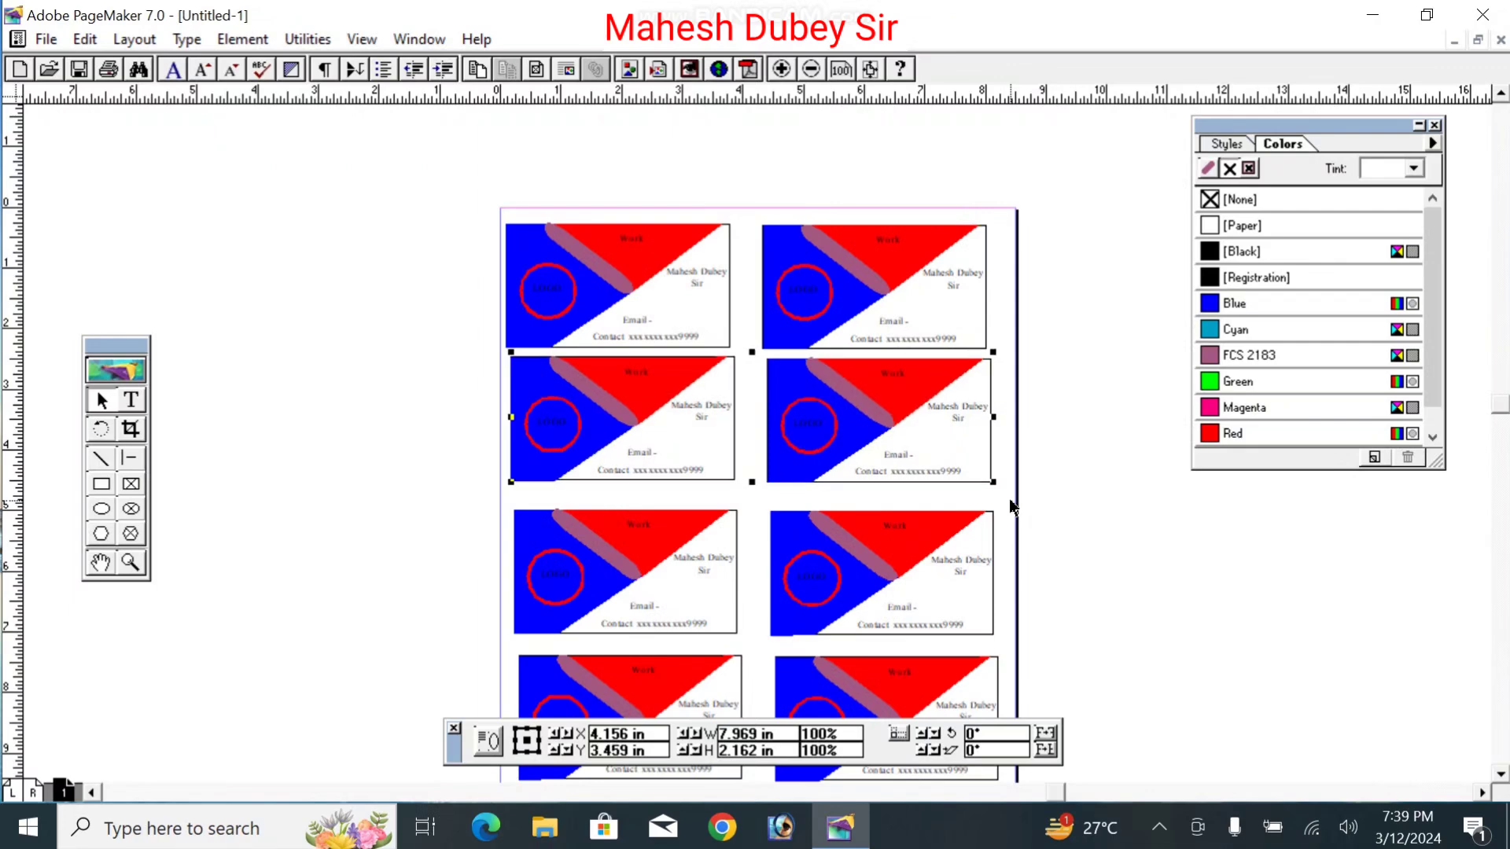
Step: Move the lower card rows up to sit directly under the second row
left_click(475, 506)
left_click(588, 548)
key("Up")
key("Up")
key("Up")
key("Up")
key("Up")
key("Up")
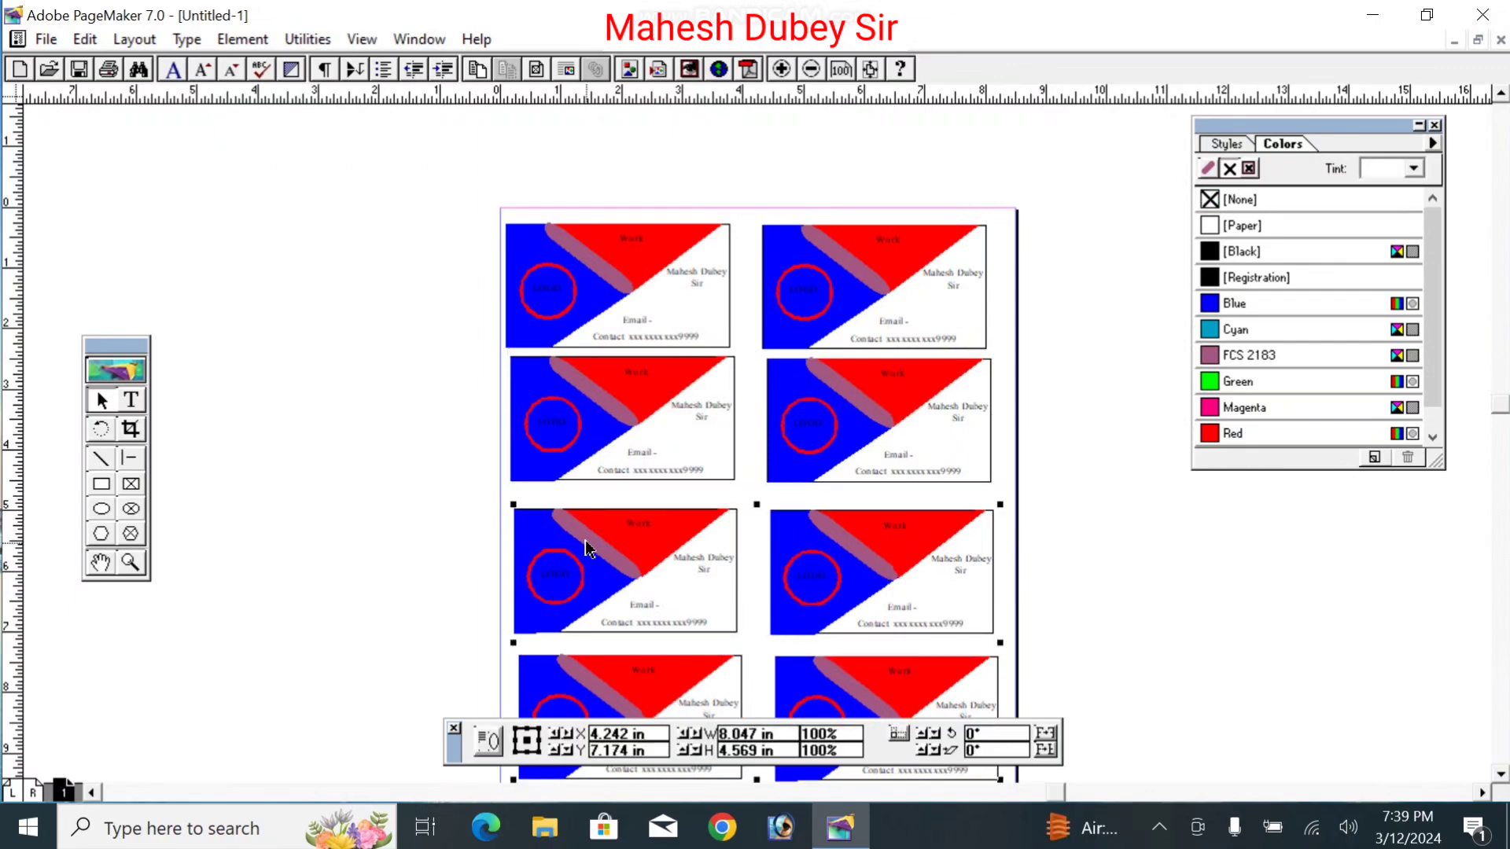
key("Up")
key("Up")
key("Up")
key("Up")
key("Up")
key("Up")
key("Up")
key("Up")
key("Up")
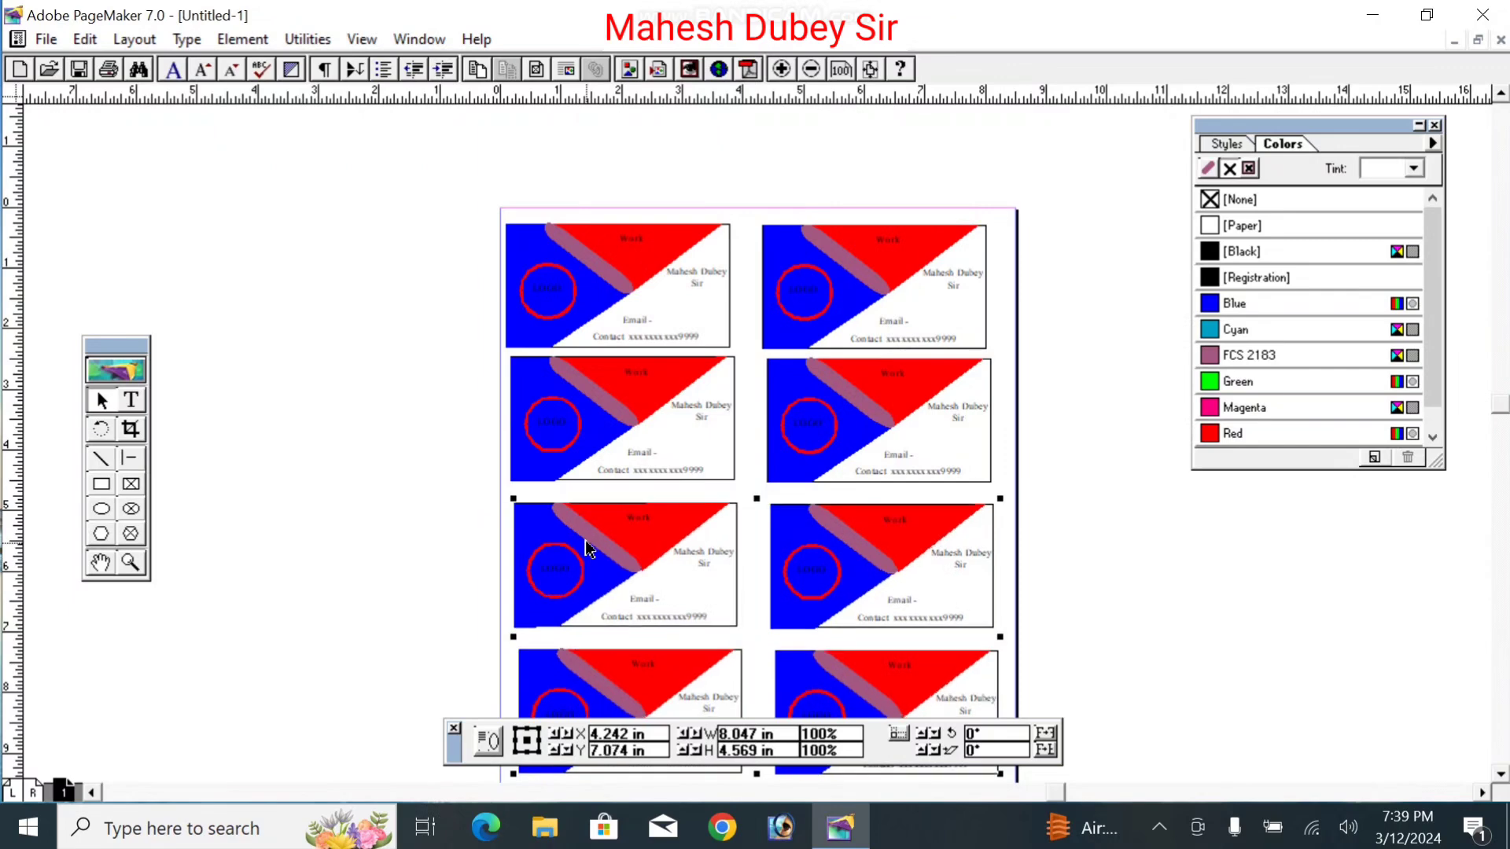
left_click_drag(636, 590, 632, 580)
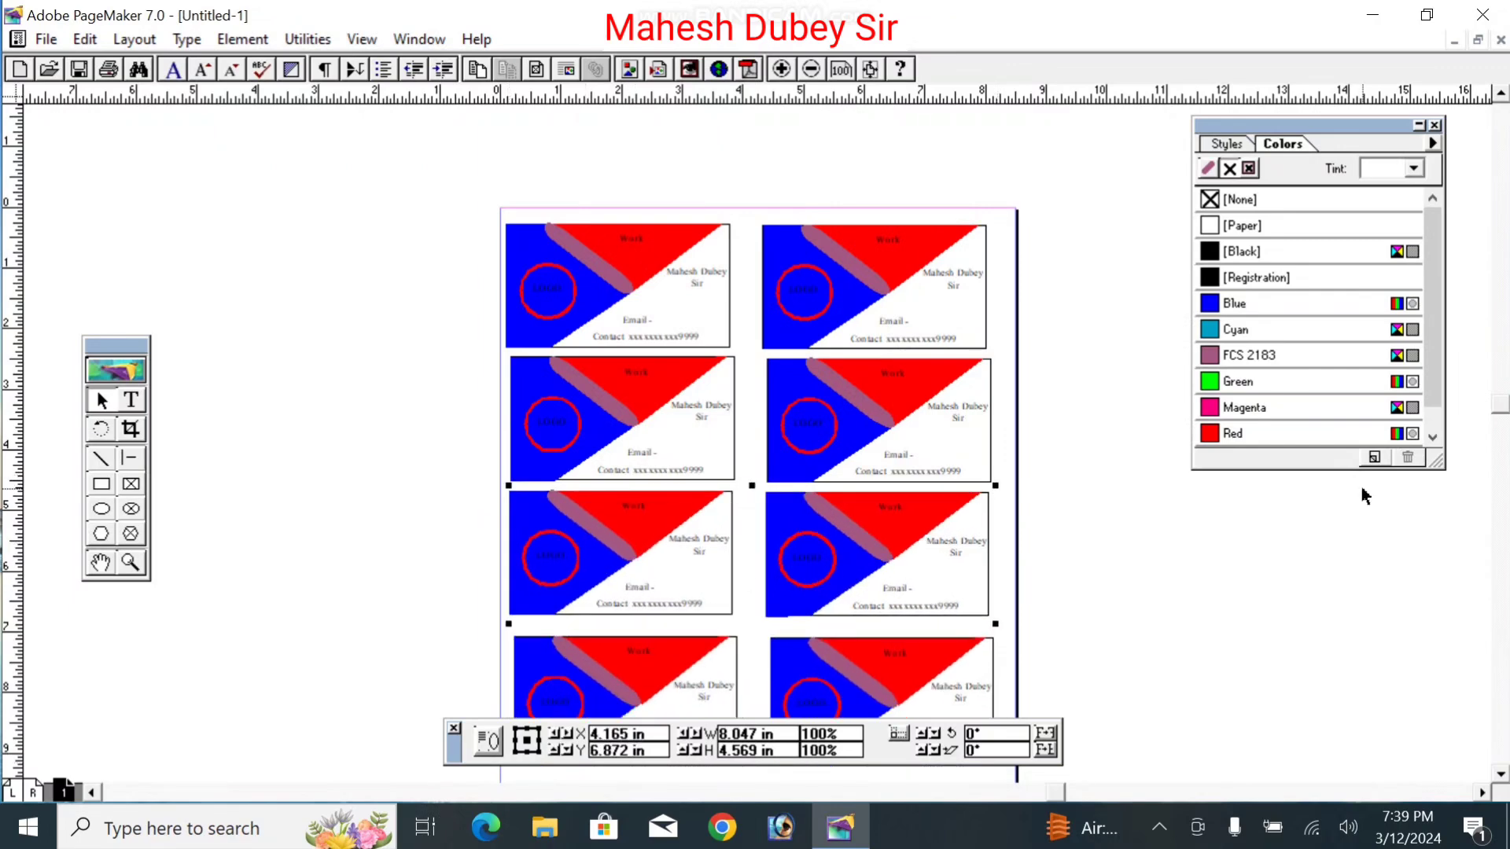
Step: Pan down, ungroup the four lower cards, and regroup the bottom pair as one row
left_click(100, 563)
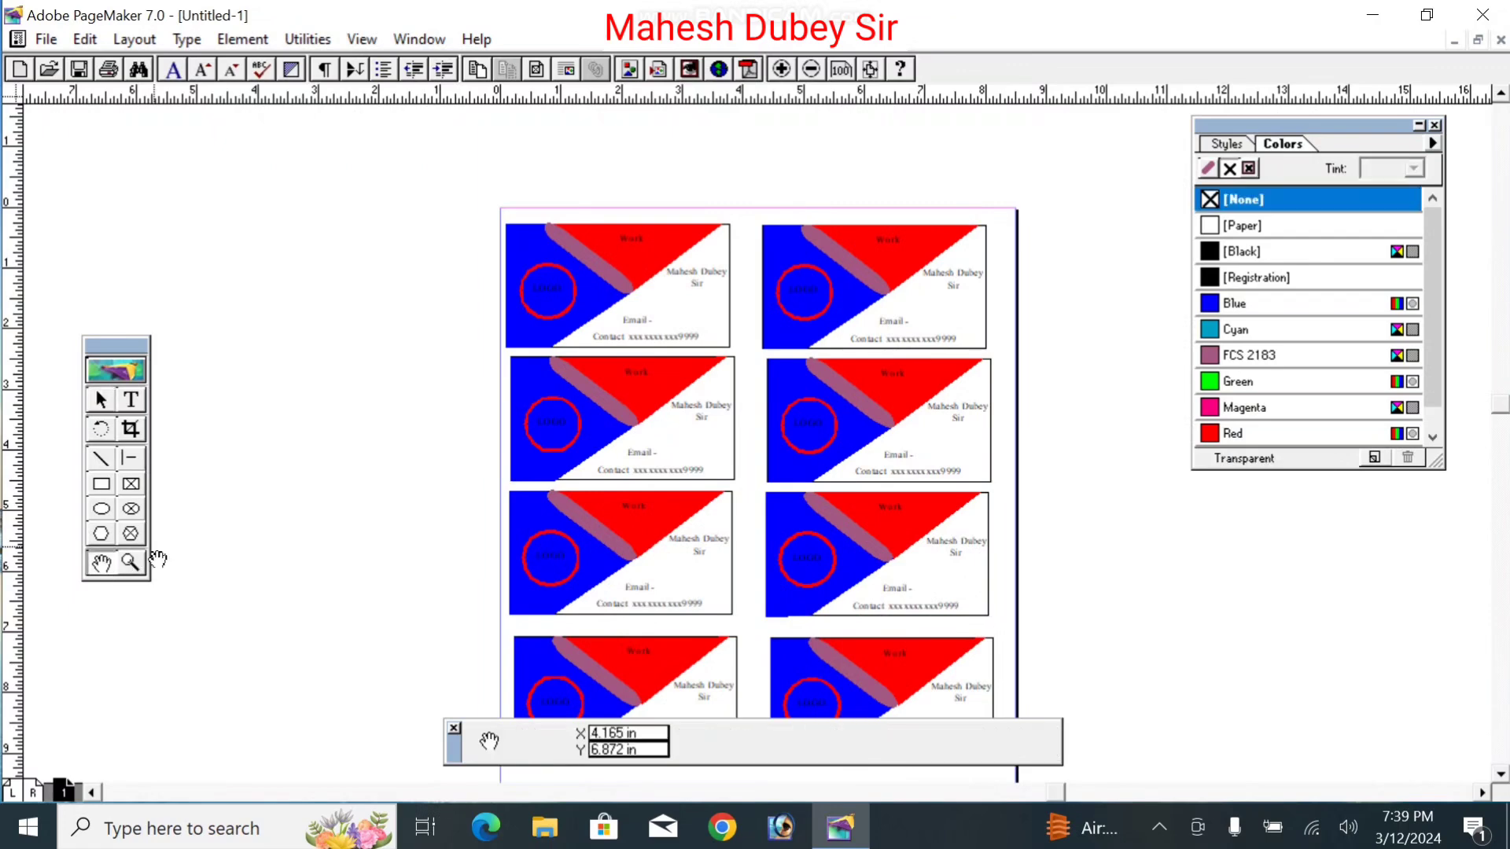
left_click_drag(704, 556, 691, 399)
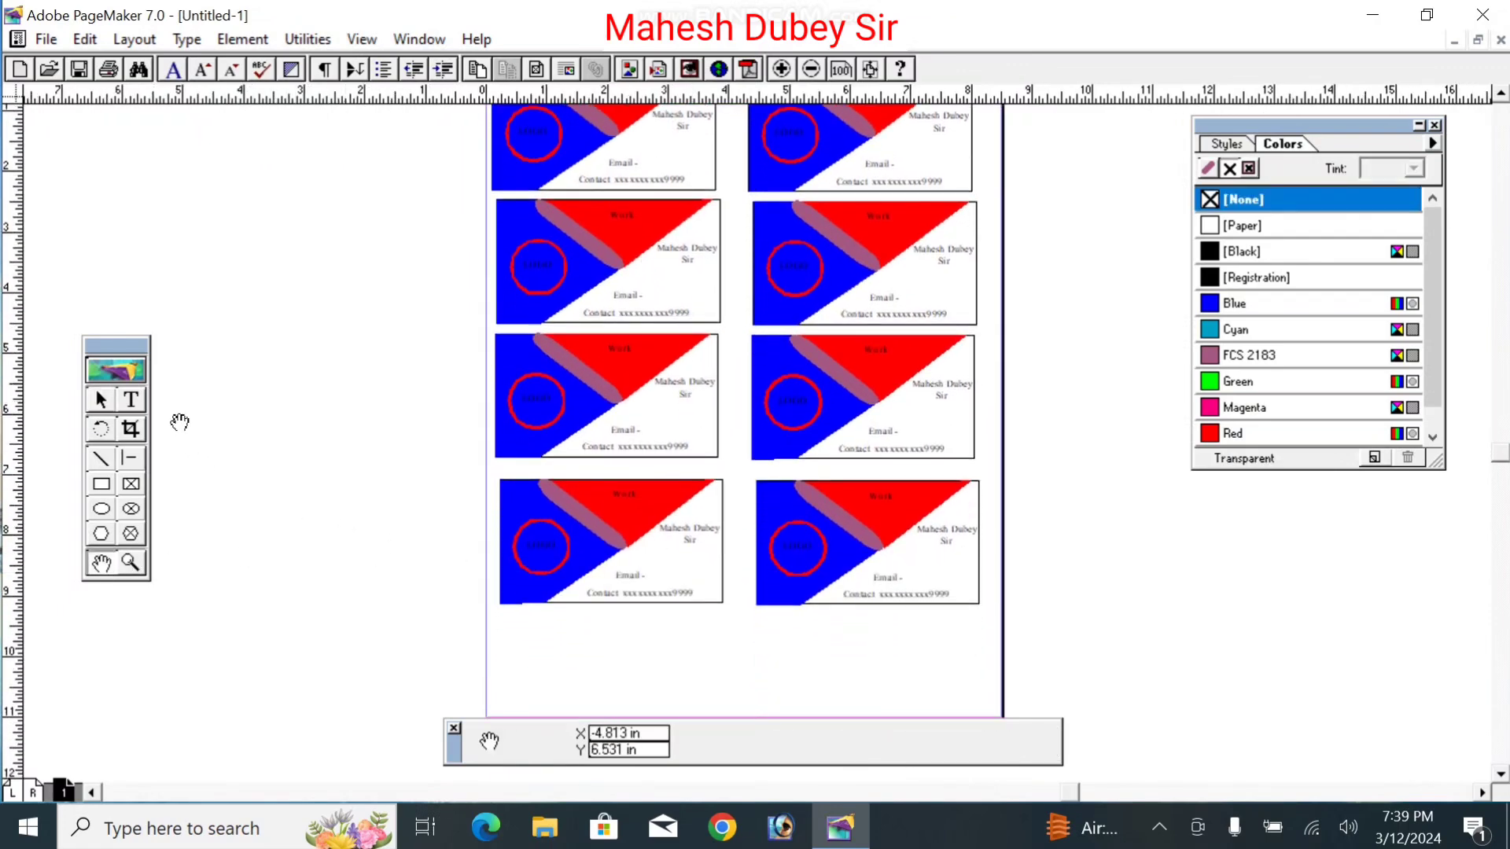
left_click(102, 402)
left_click(711, 596)
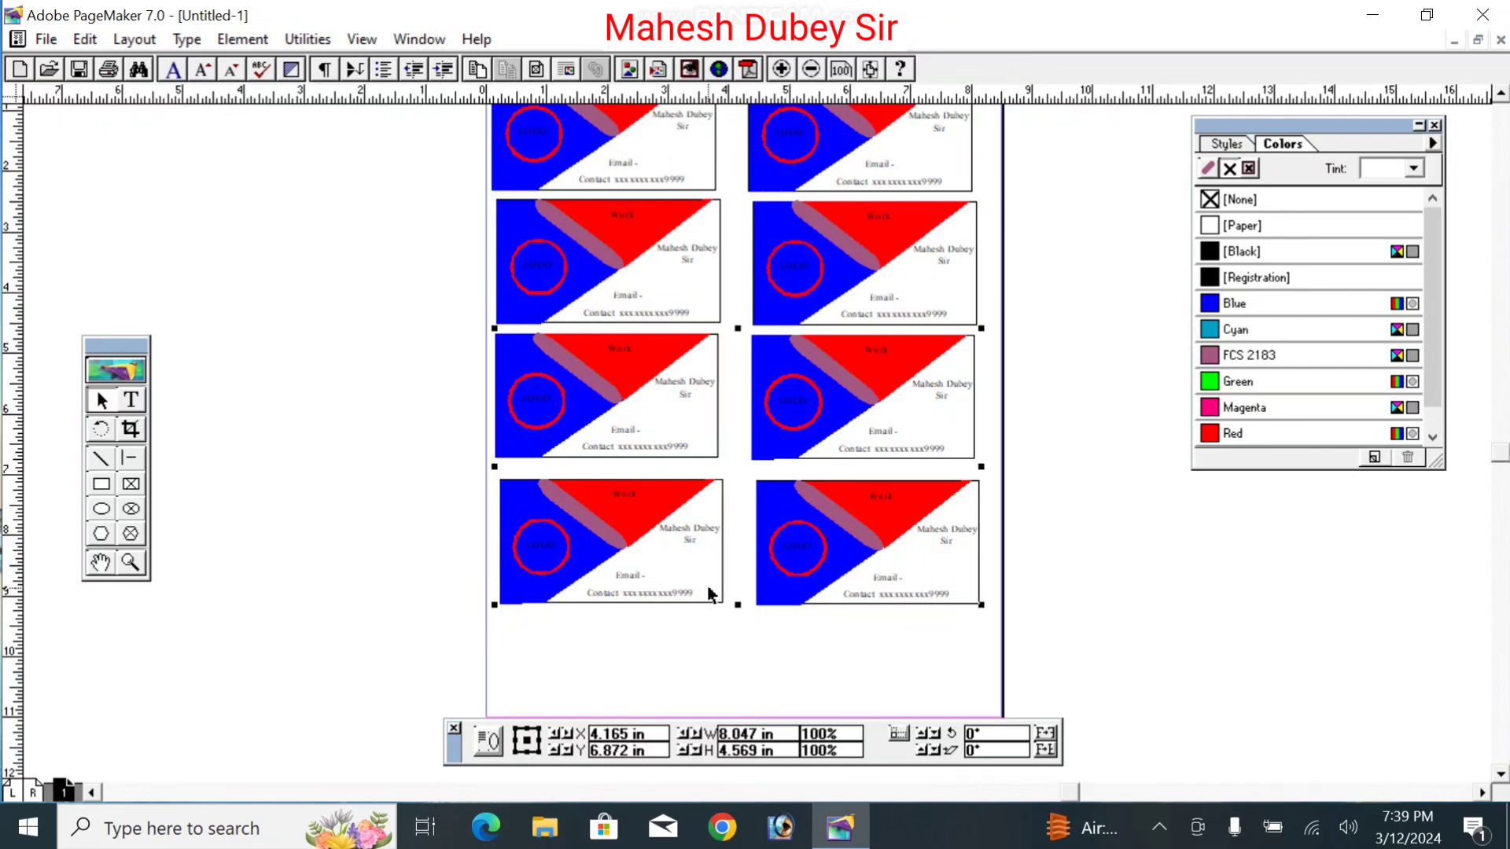
key("ctrl+shift+g")
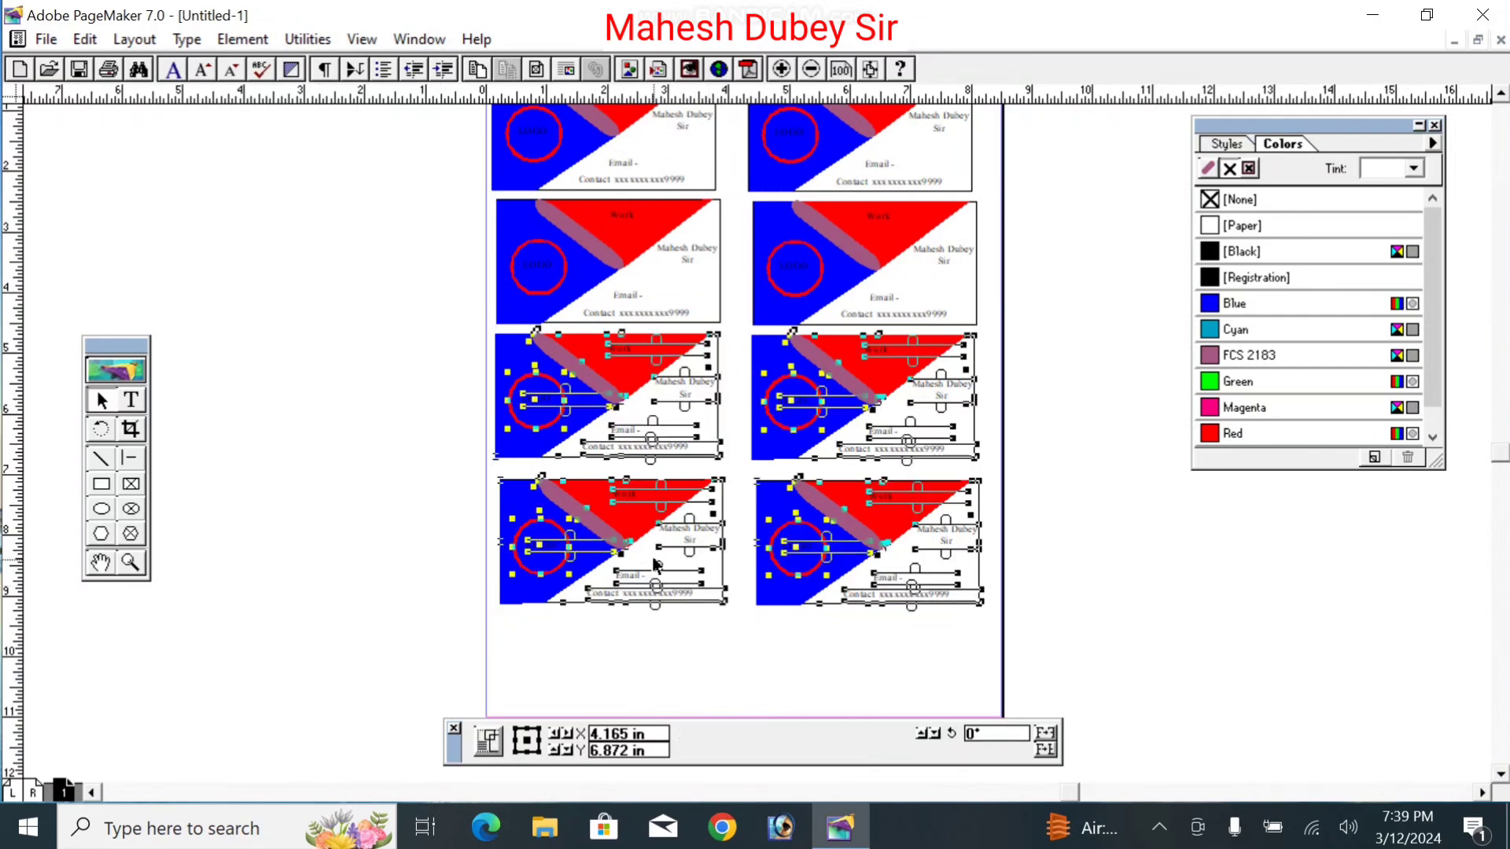
left_click(323, 464)
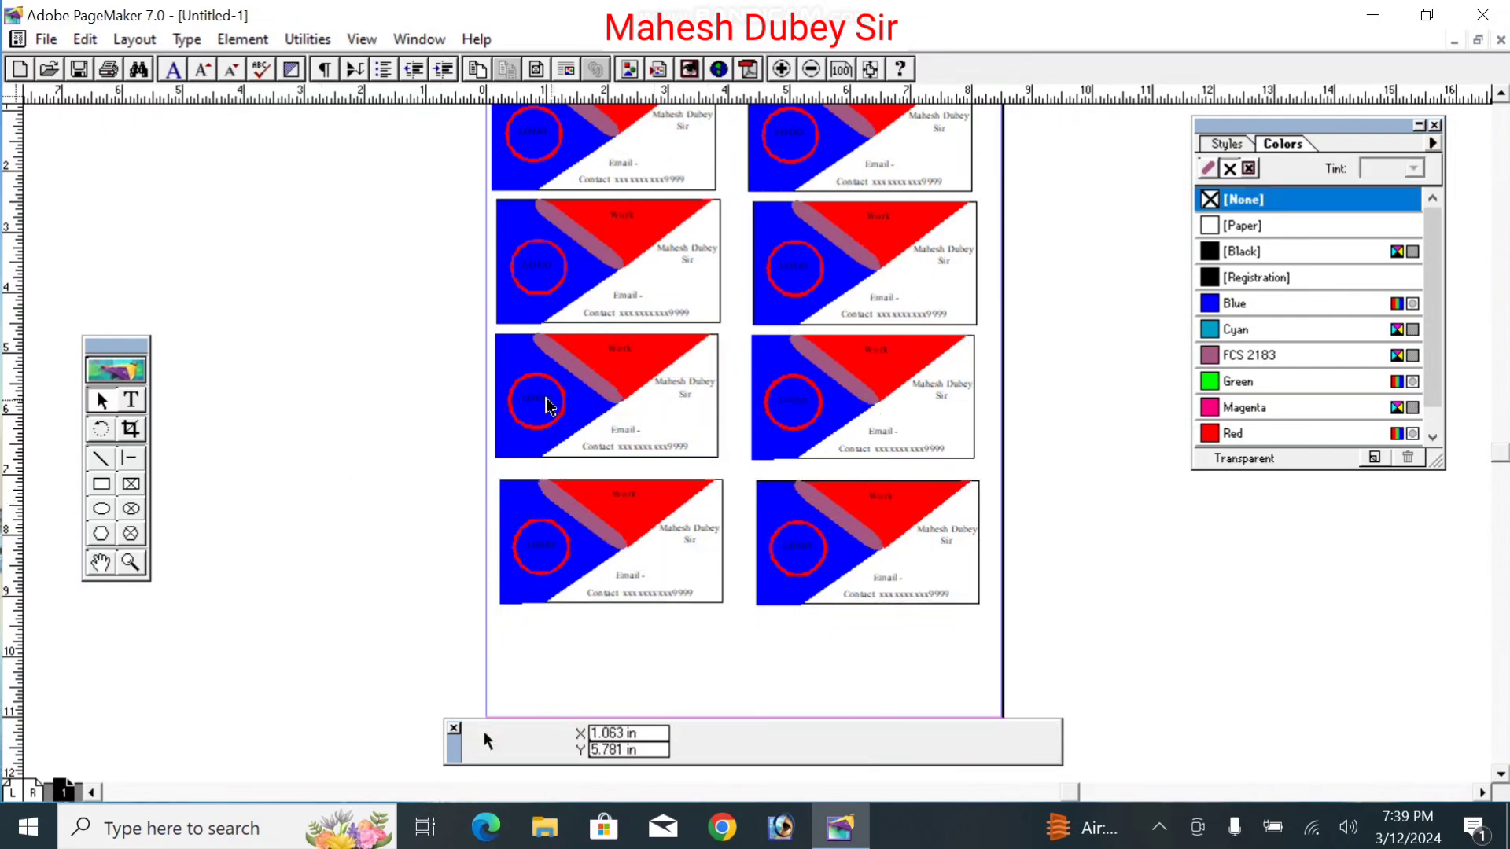
left_click_drag(439, 482, 1072, 633)
left_click_drag(1046, 465, 356, 731)
key("ctrl+g")
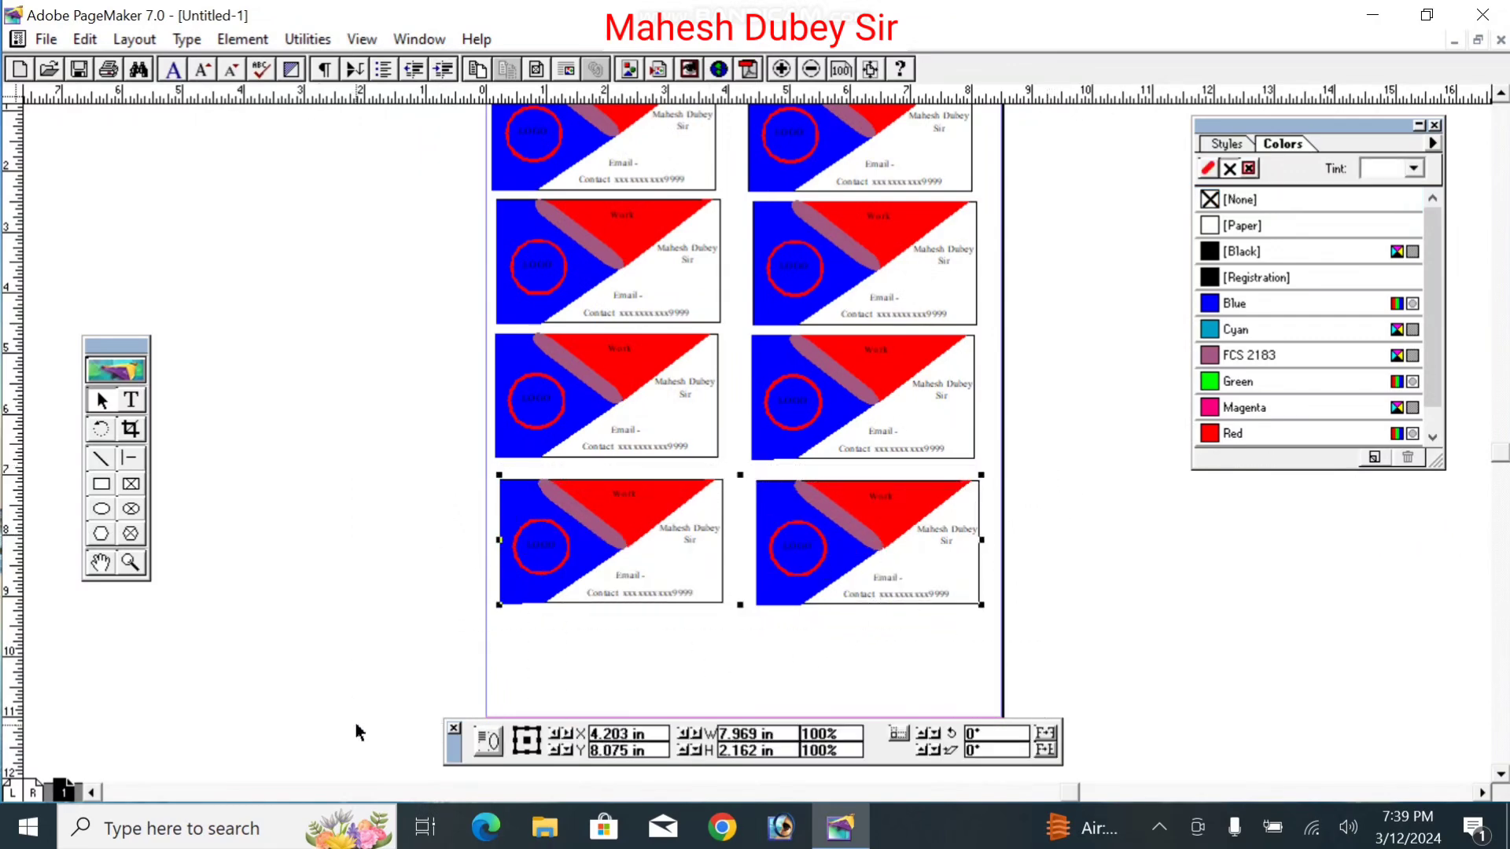
Step: Paste a copy of the bottom pair as a fifth row and nudge the lower rows up to close gaps
left_click_drag(690, 542, 688, 524)
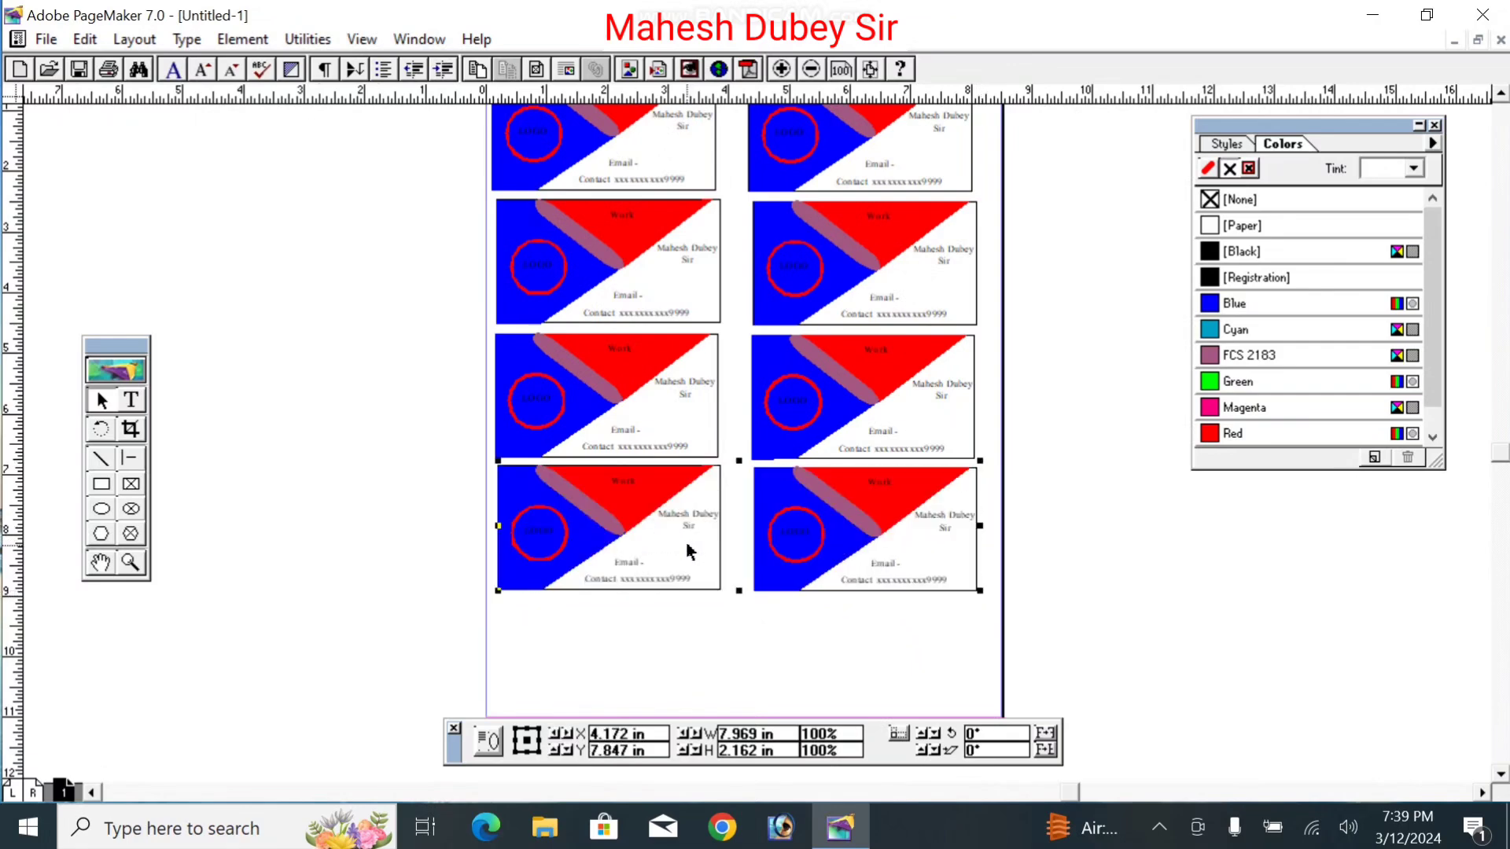
key("ctrl+v")
left_click_drag(687, 544, 680, 671)
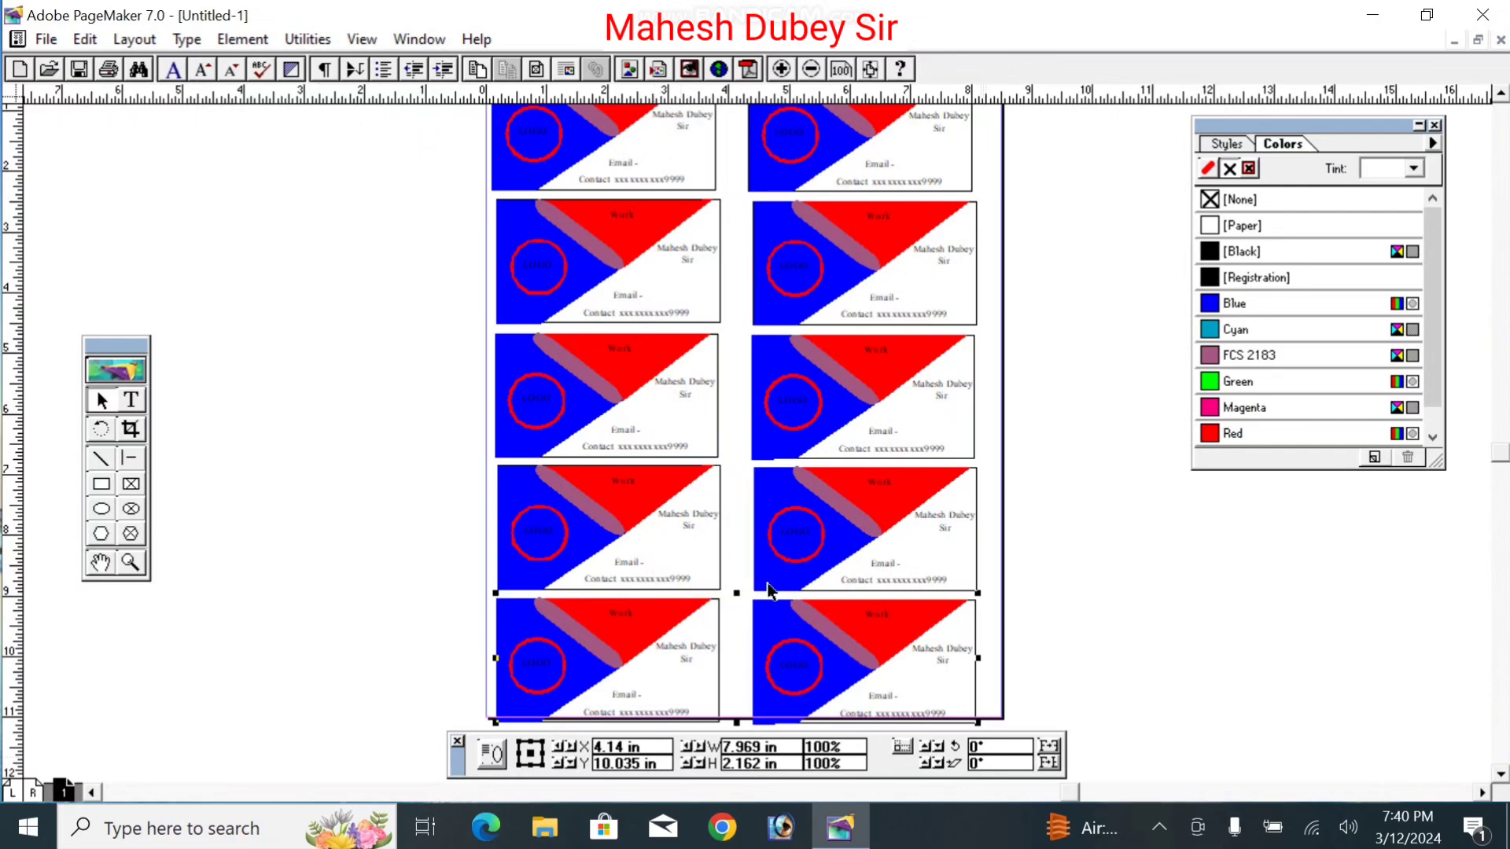
left_click_drag(802, 616, 805, 620)
left_click(660, 499)
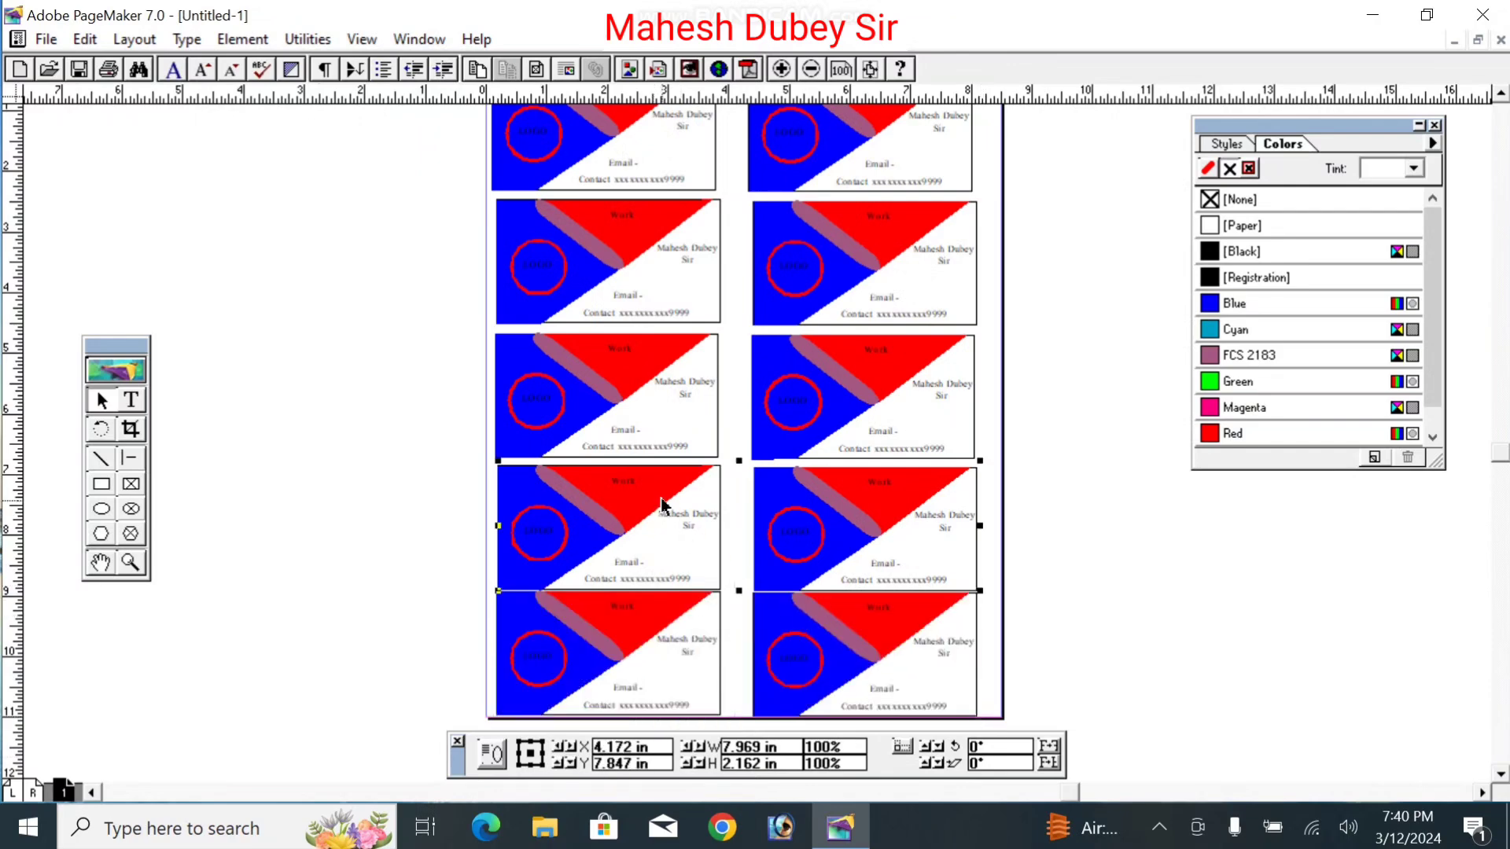
key("Up")
key("Up")
key("Up")
key("Up")
key("Up")
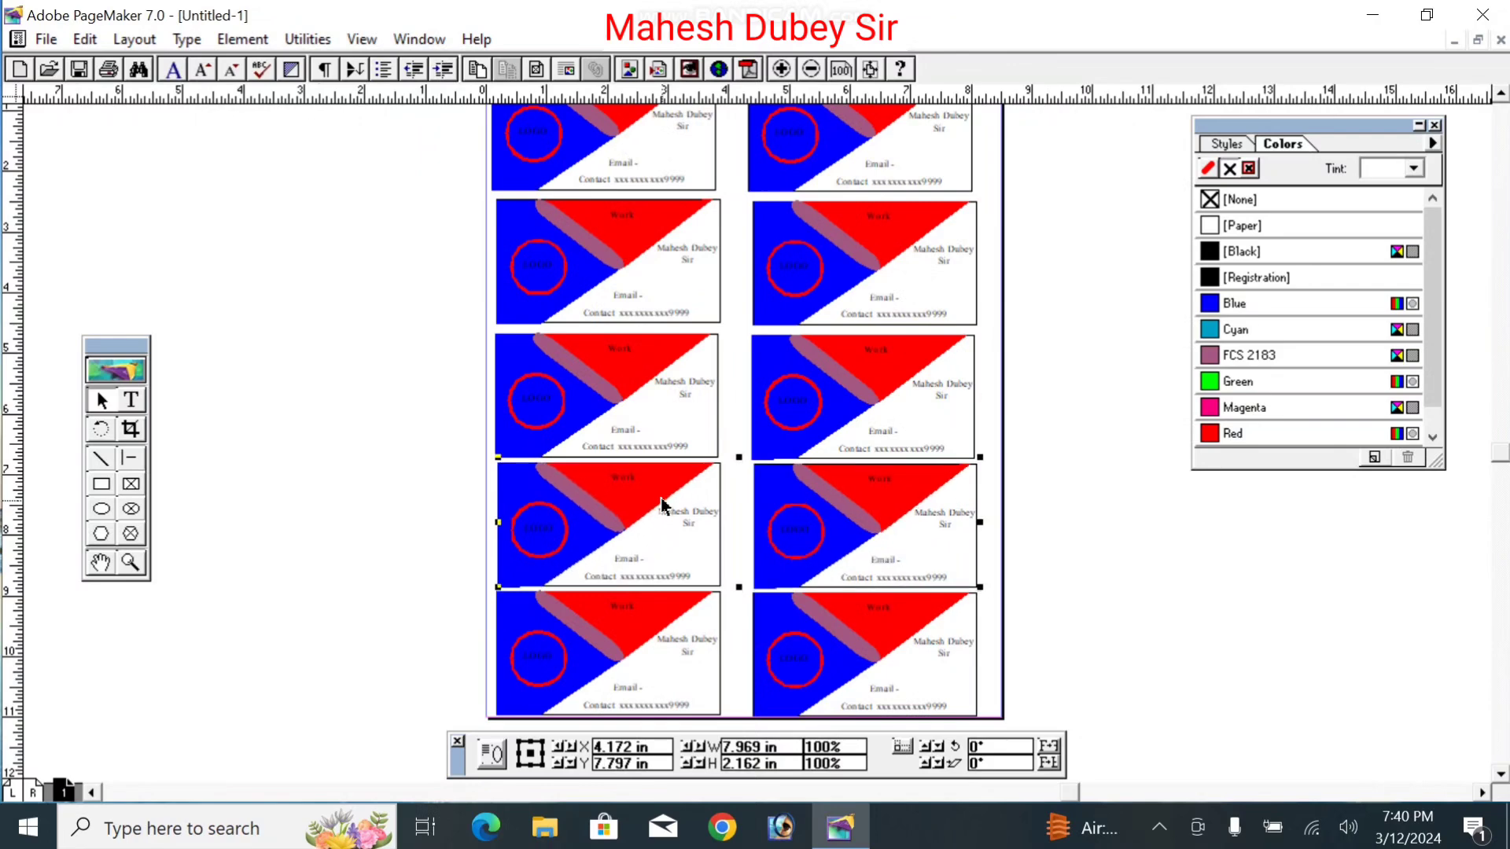
left_click(336, 422)
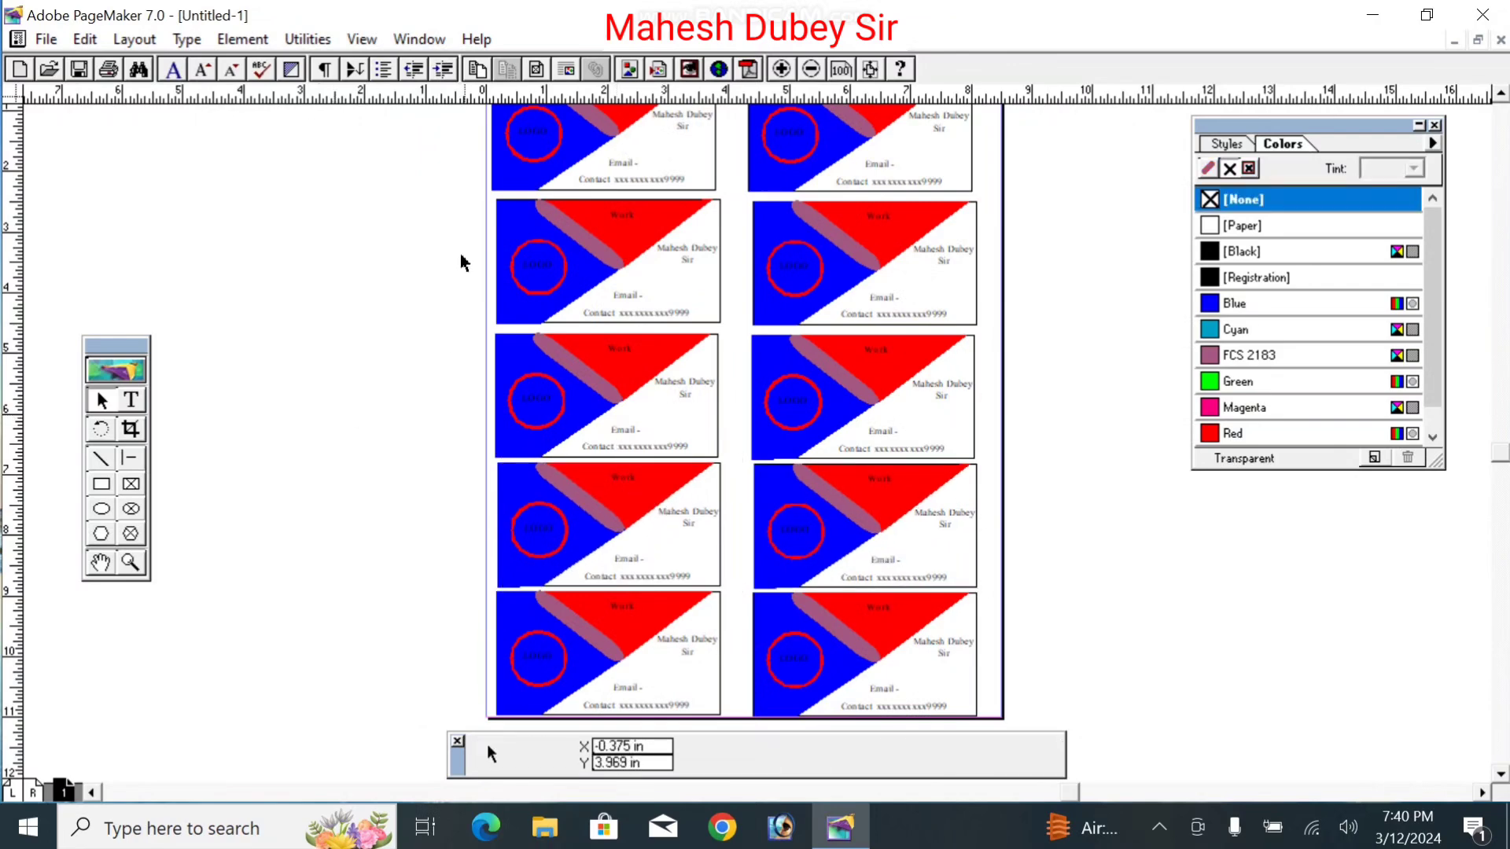
left_click(554, 176)
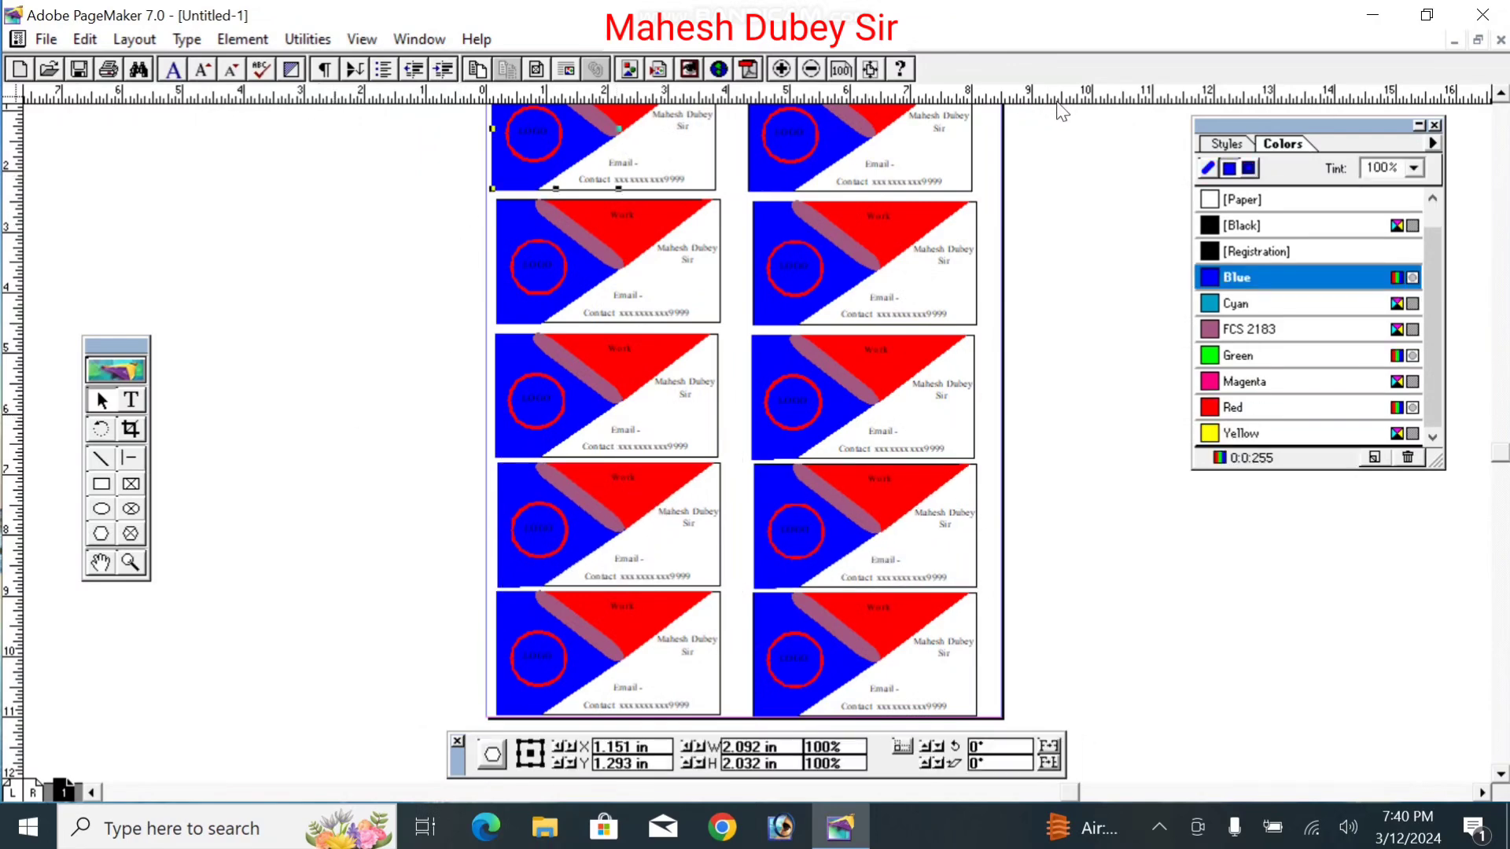
right_click(1067, 228)
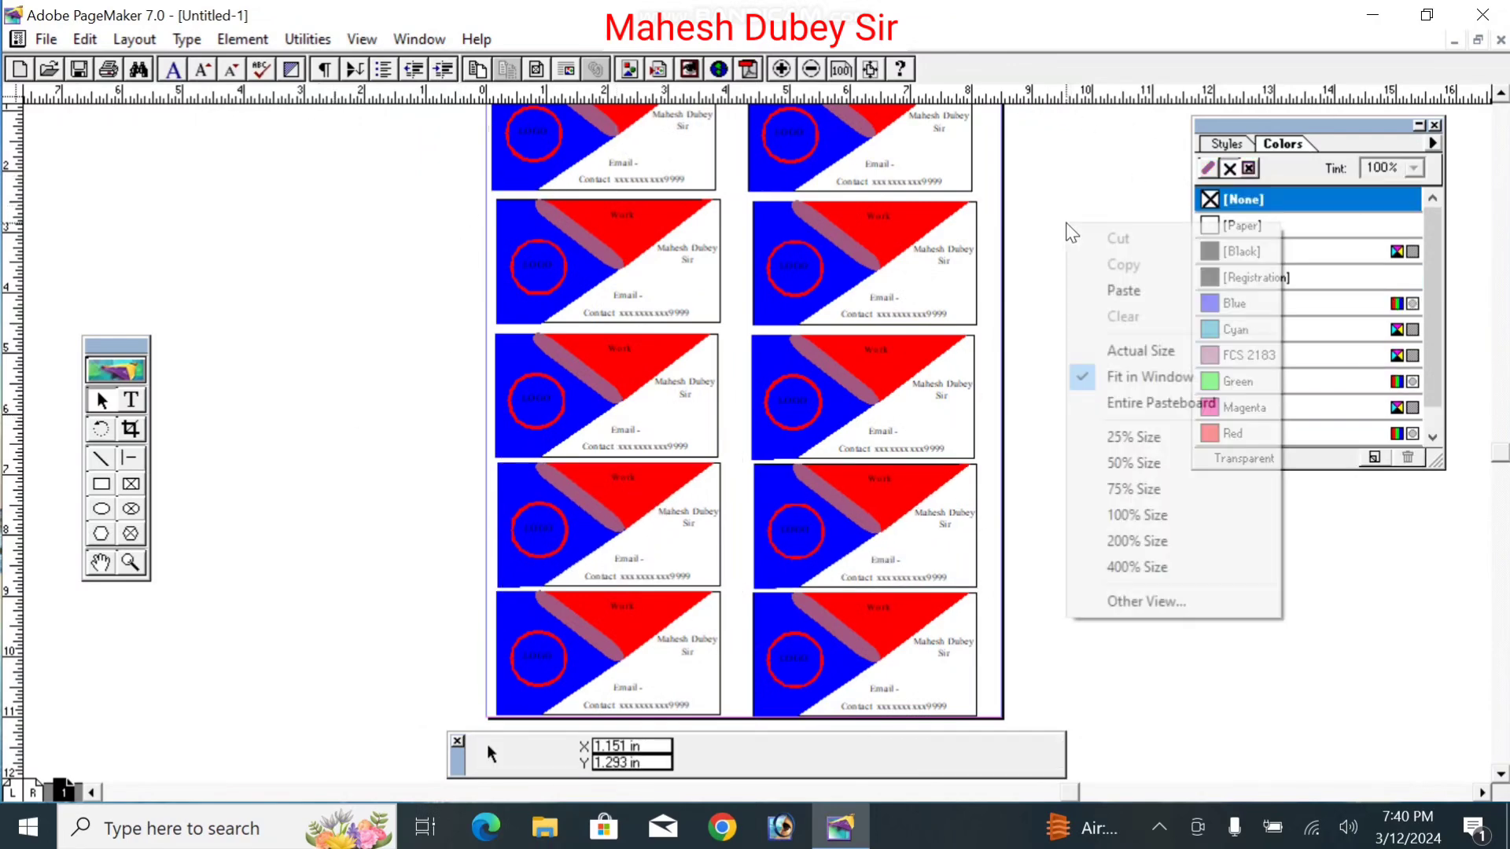
left_click(1144, 351)
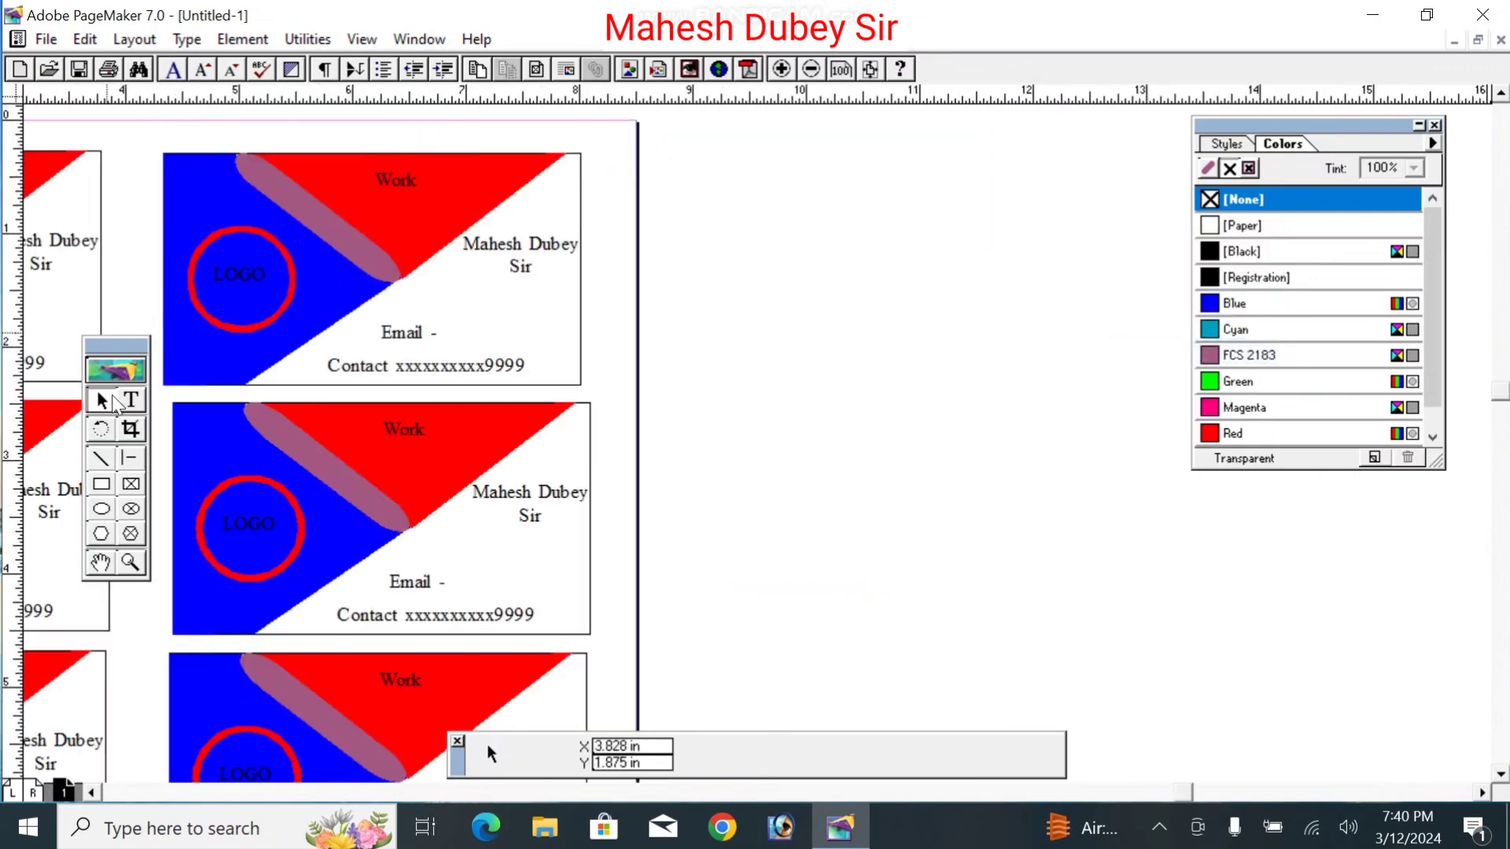
left_click(101, 563)
left_click_drag(489, 289, 883, 329)
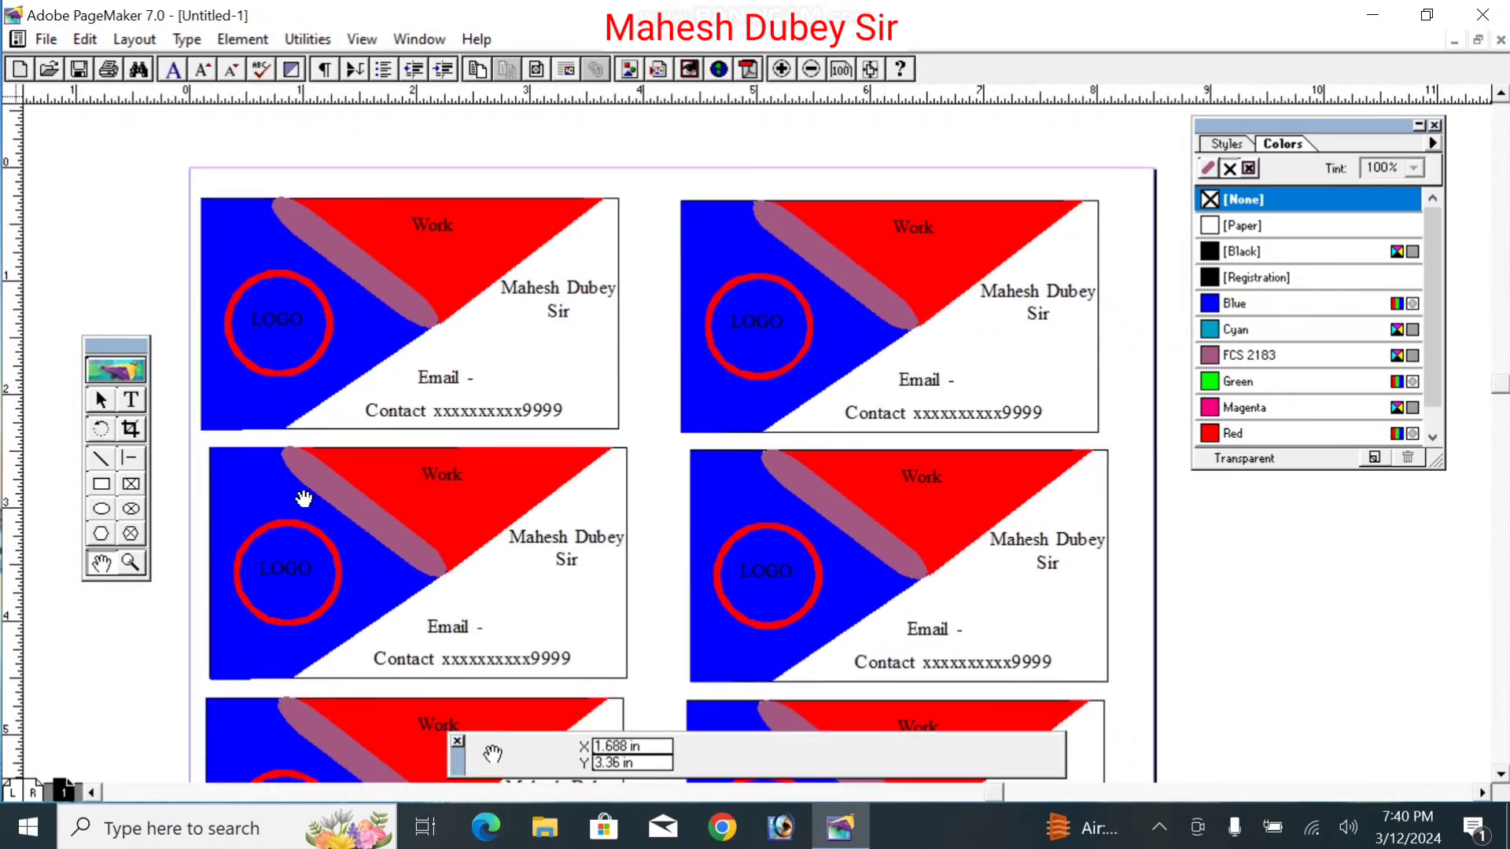
right_click(620, 309)
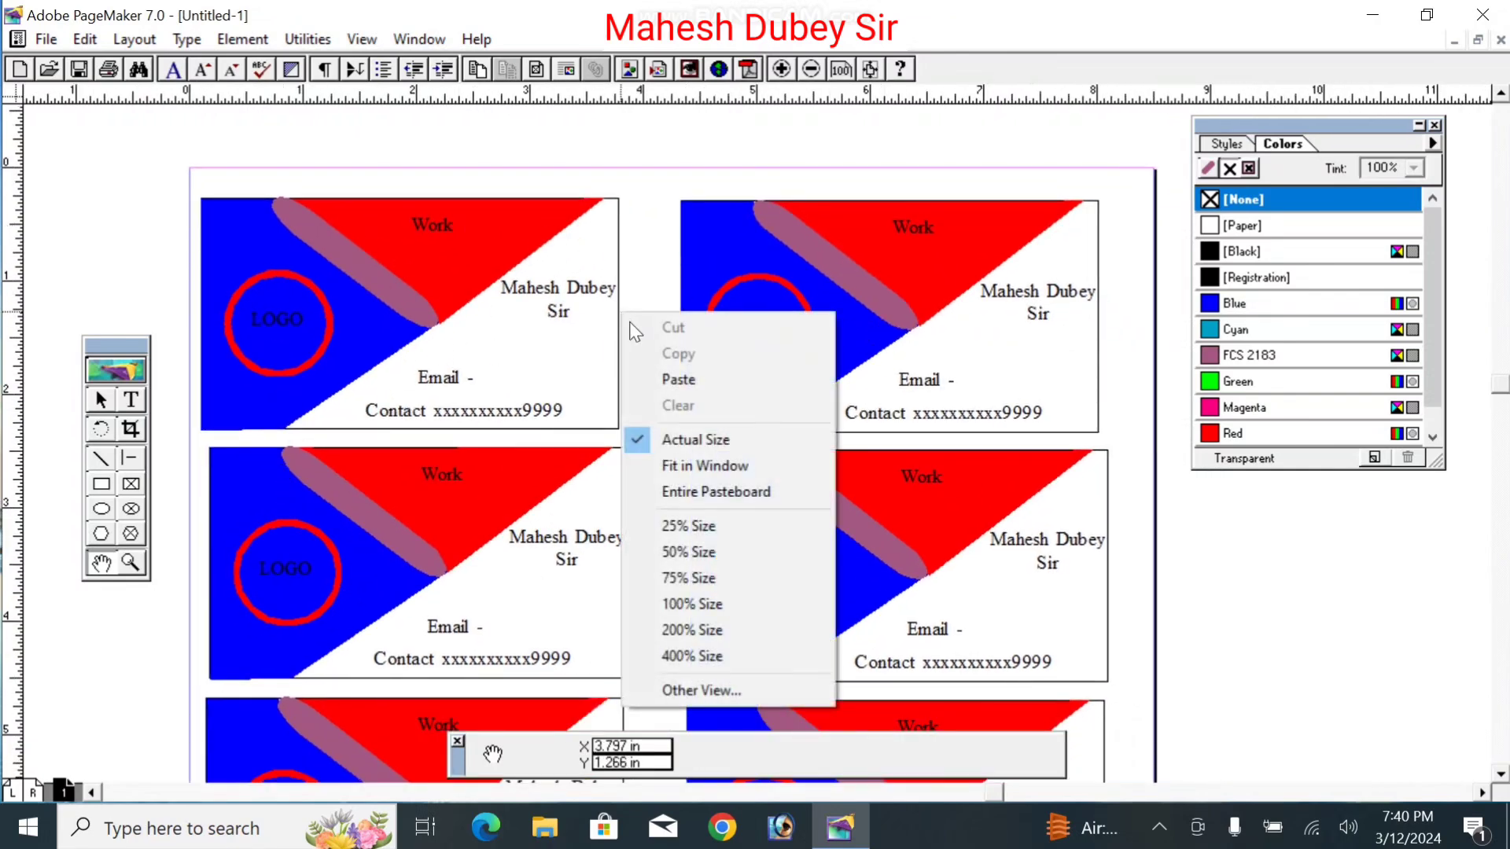
left_click(703, 468)
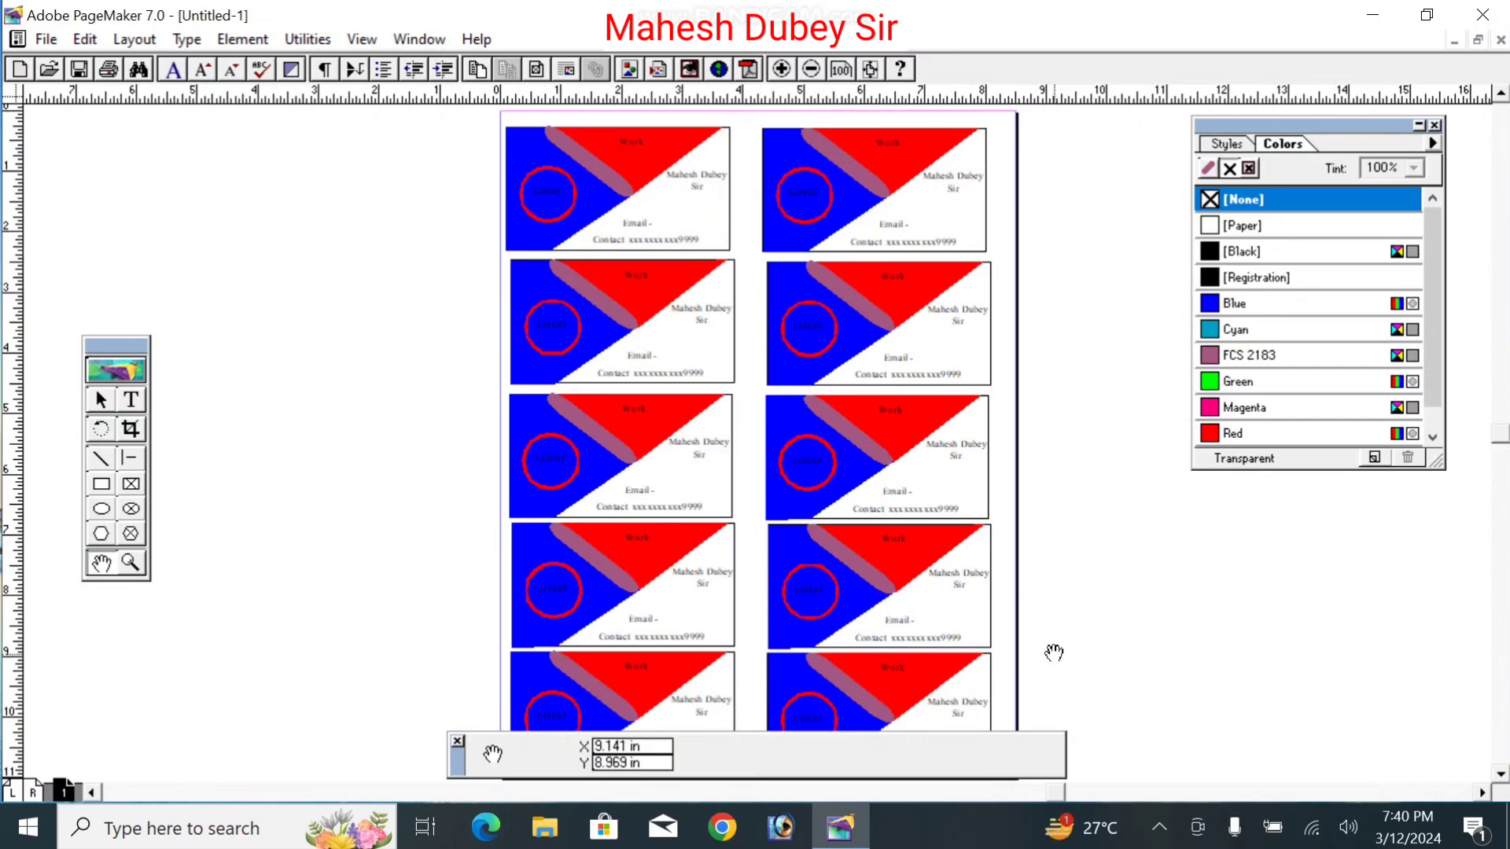